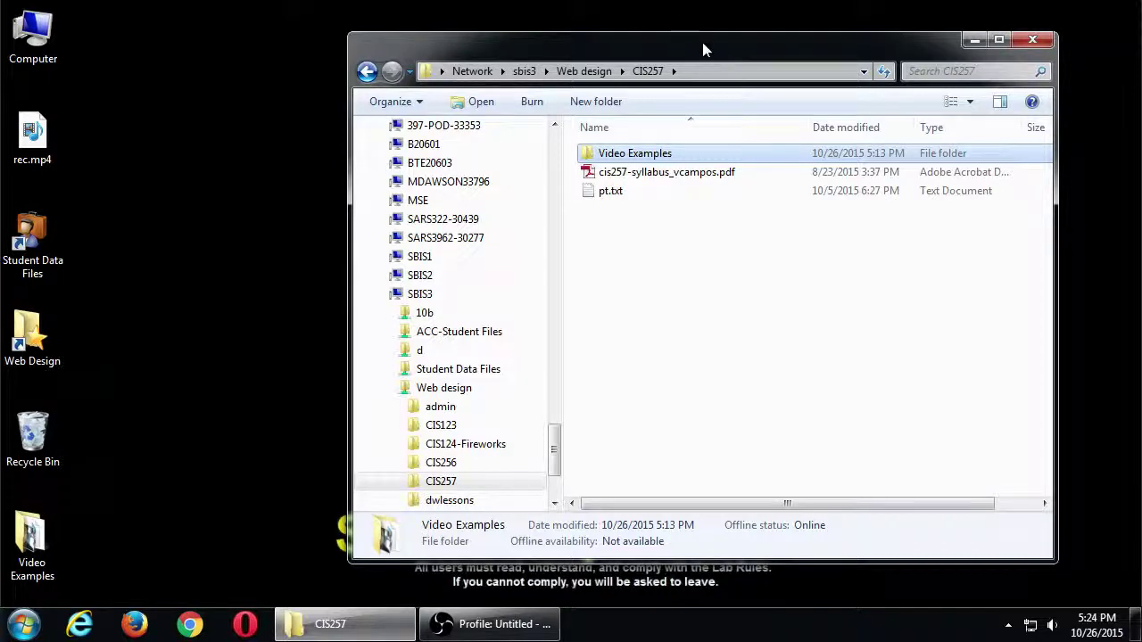
Close the CIS257 folder window and open the Video Examples folder from the desktop.
left_click(1033, 40)
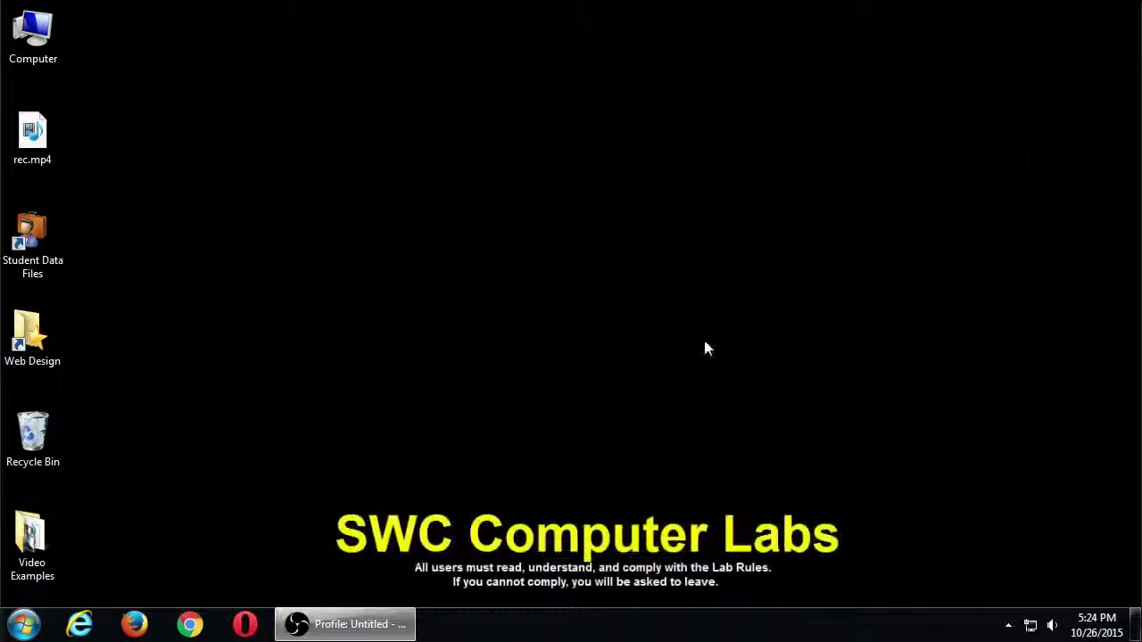
double_click(51, 541)
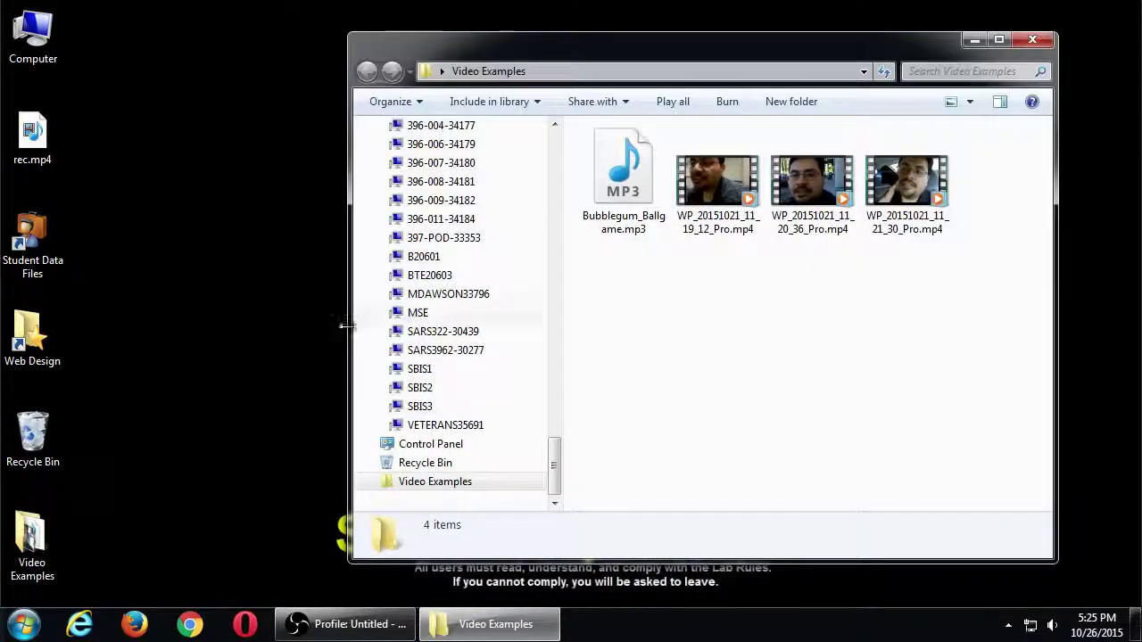
left_click_drag(589, 56, 449, 44)
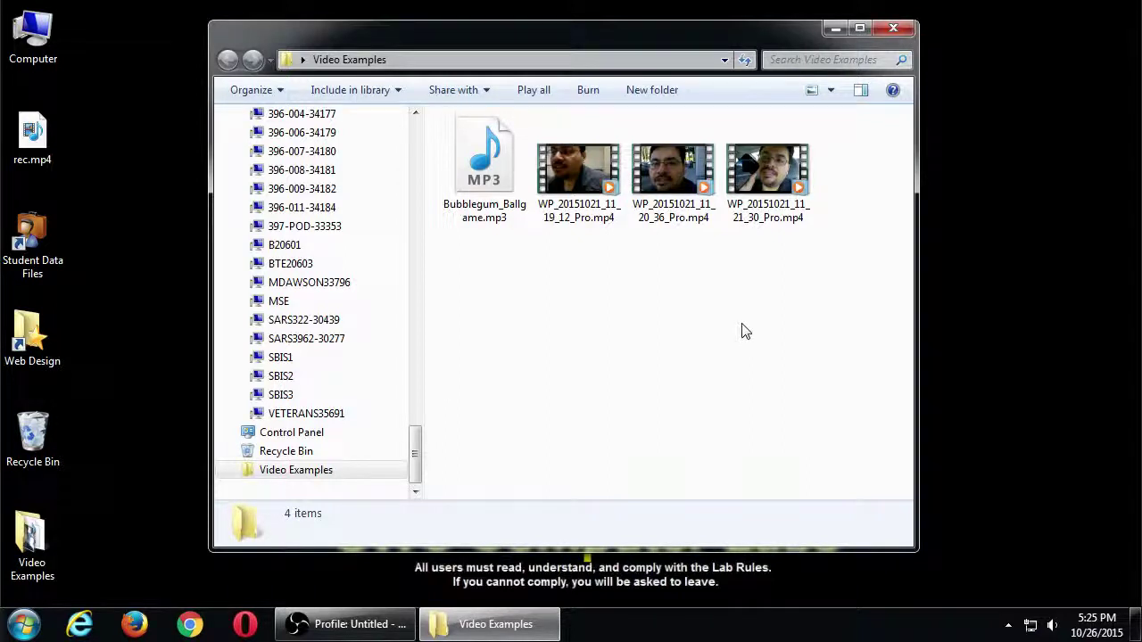
Play WP_20151021_11_19_12_Pro.mp4 in Windows Media Player, accepting the recommended initial settings.
left_click(589, 178)
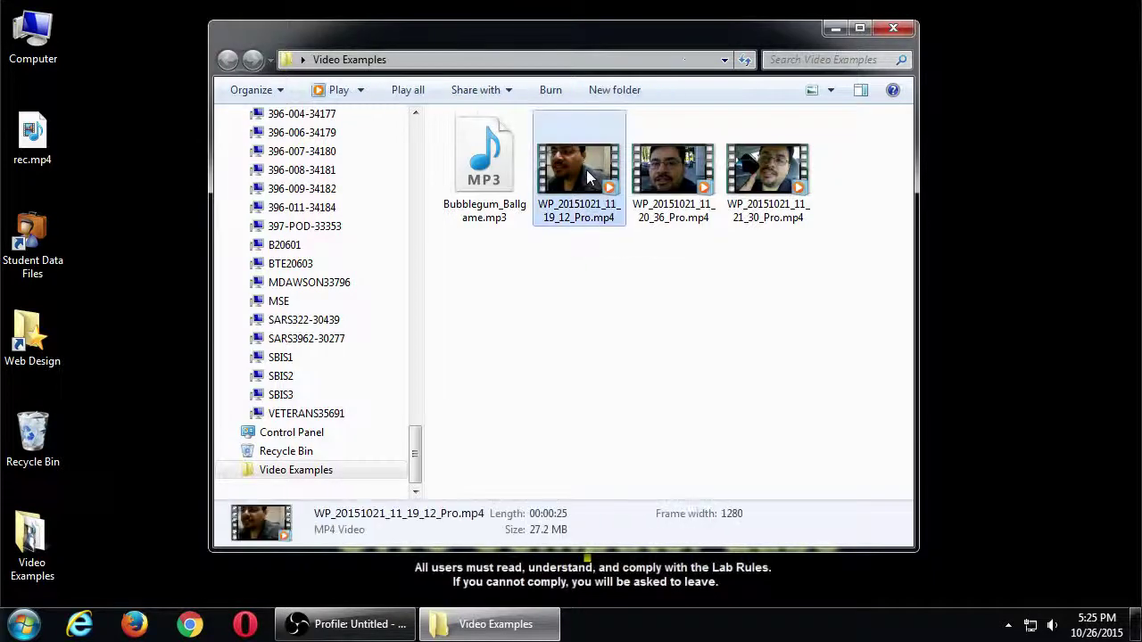
double_click(589, 179)
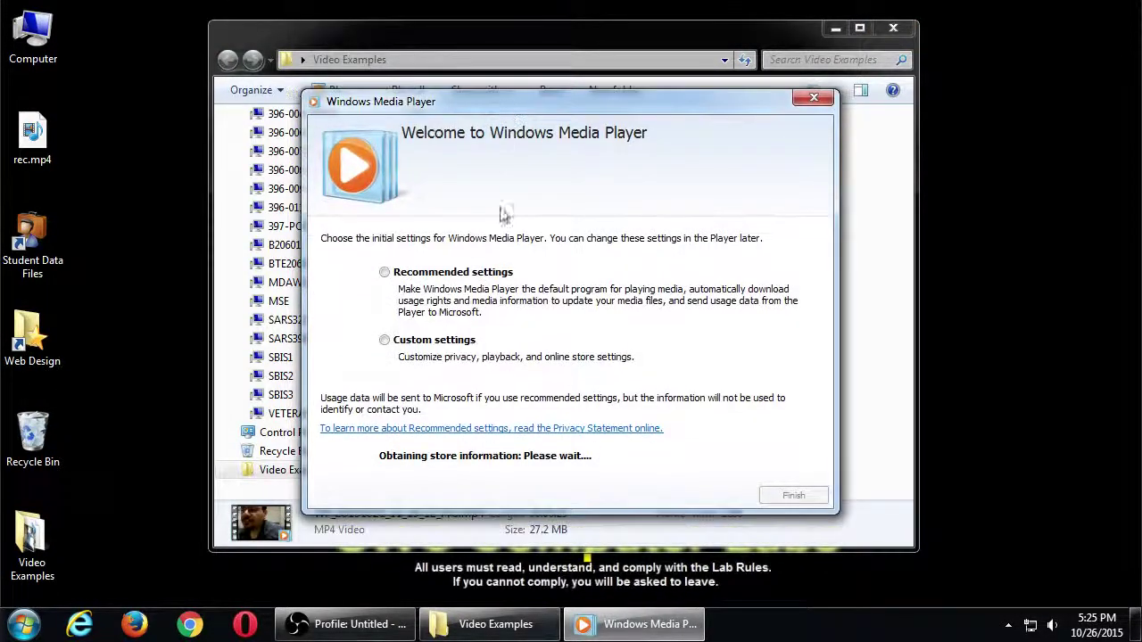
left_click(403, 272)
left_click(791, 496)
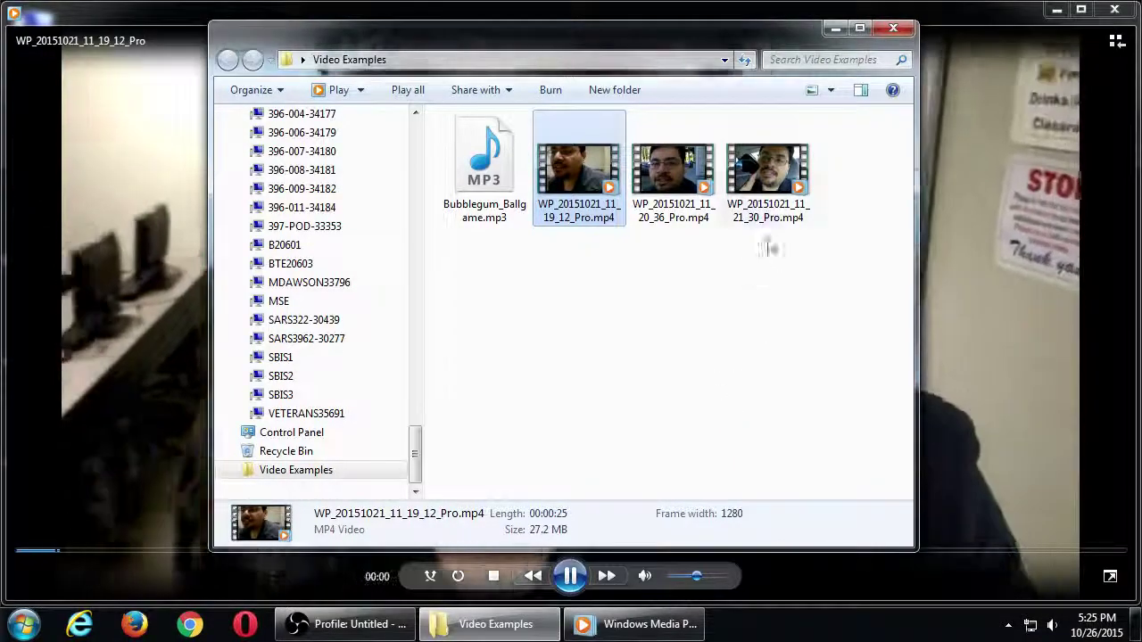
Minimize the folder window and watch the first clip at maximum volume, closing the player at the end.
left_click(835, 29)
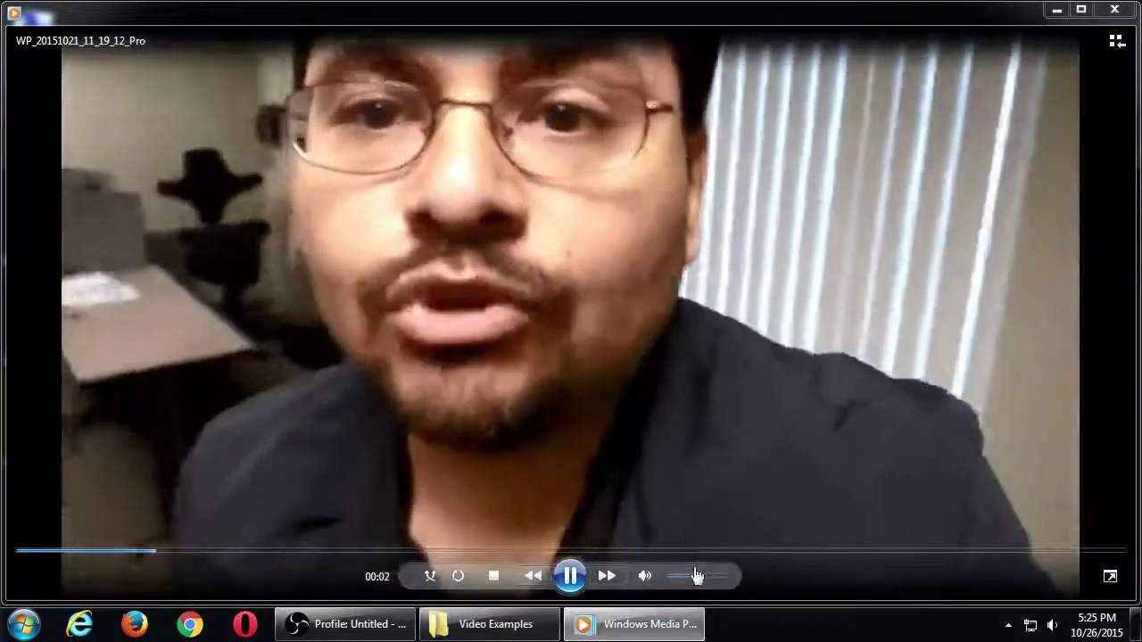
left_click_drag(695, 577, 783, 577)
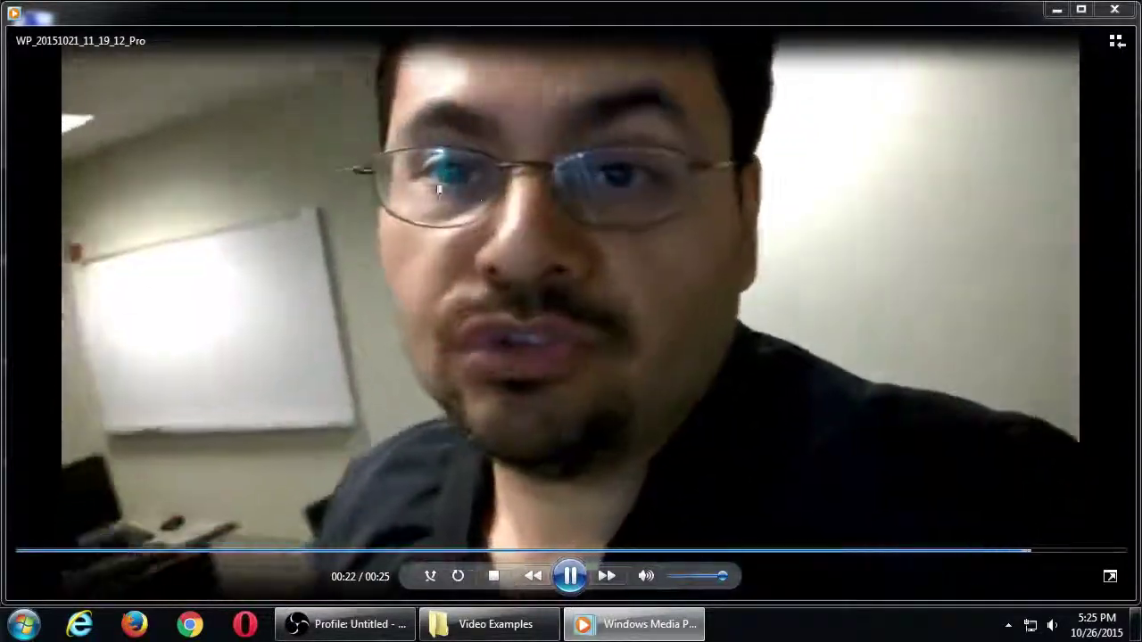
key("alt+F4")
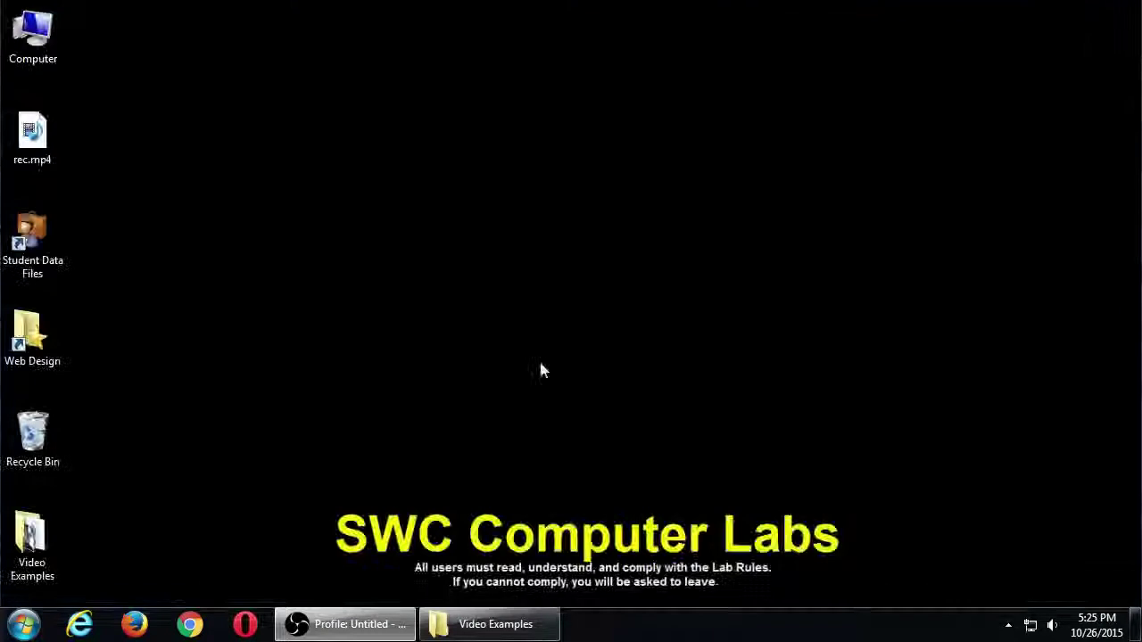
Restore the Video Examples folder and preview WP_20151021_11_20_36_Pro.mp4, replaying the start and skipping to its middle, then close the player.
left_click(489, 623)
double_click(655, 207)
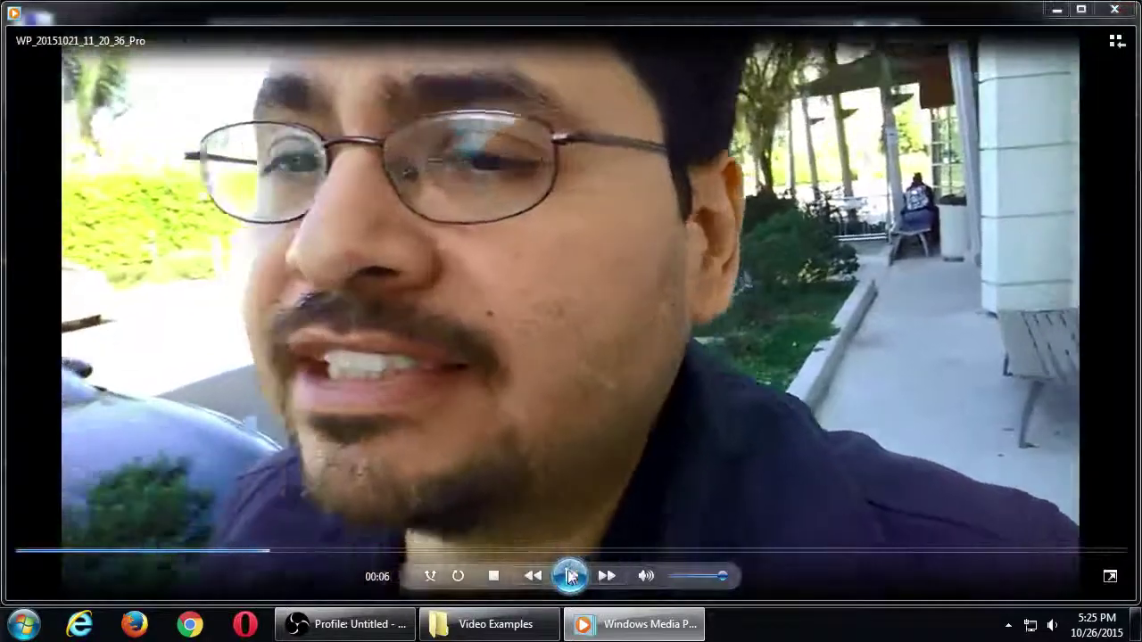
left_click(605, 470)
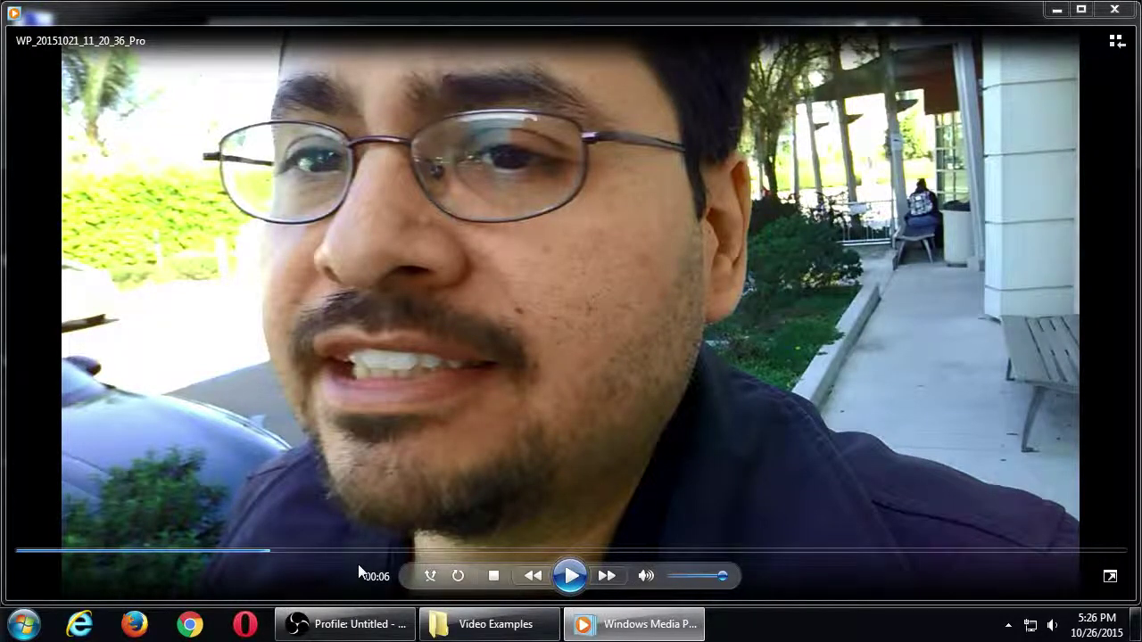
left_click(79, 553)
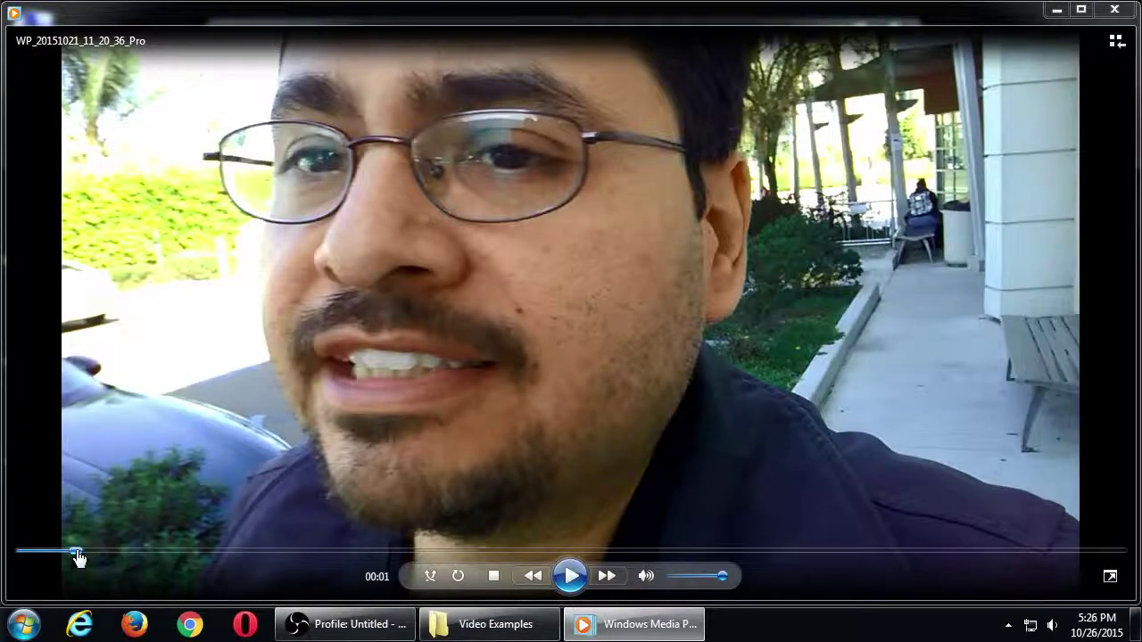
left_click(573, 576)
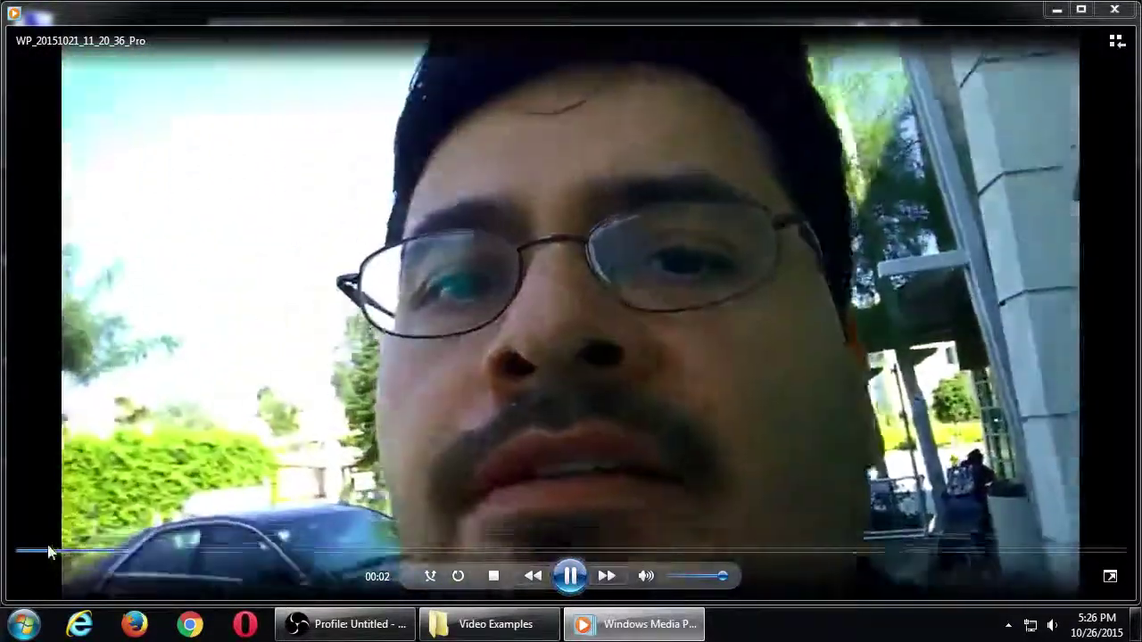
left_click(43, 551)
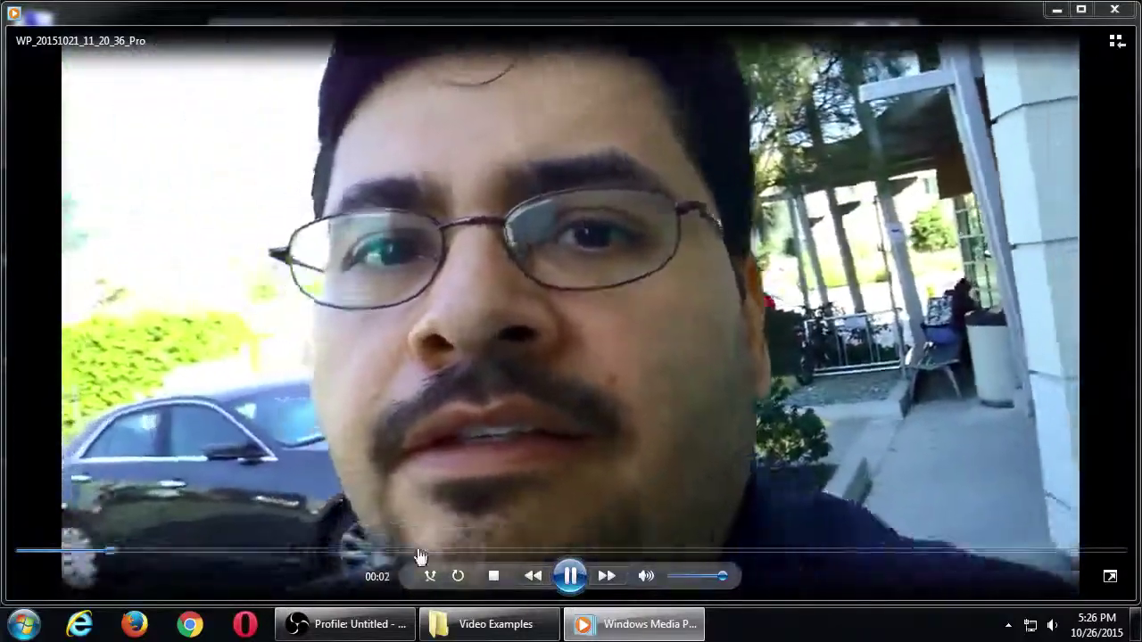
left_click(420, 553)
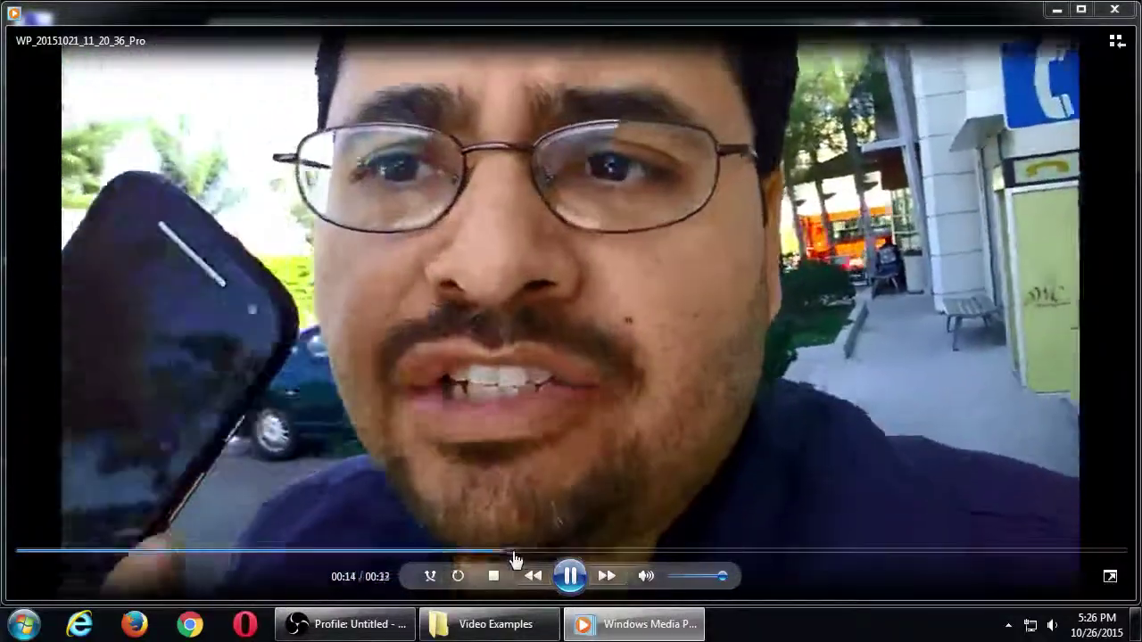
left_click(516, 553)
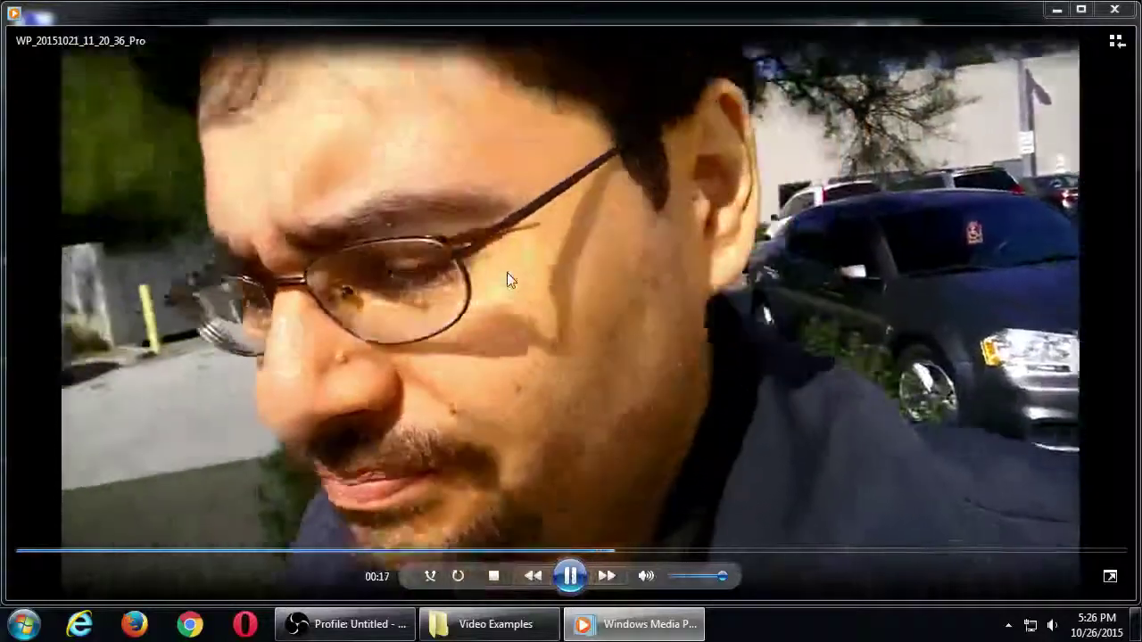
key("alt+F4")
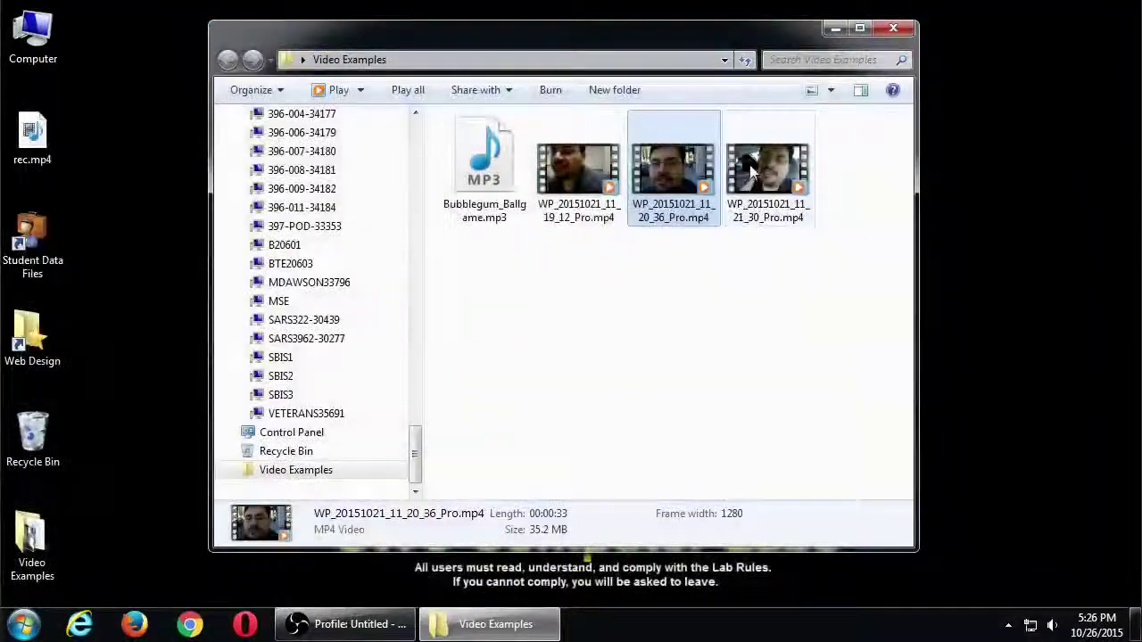
Preview WP_20151021_11_21_30_Pro.mp4, pause it and skip to about 00:17, then close the player.
double_click(754, 191)
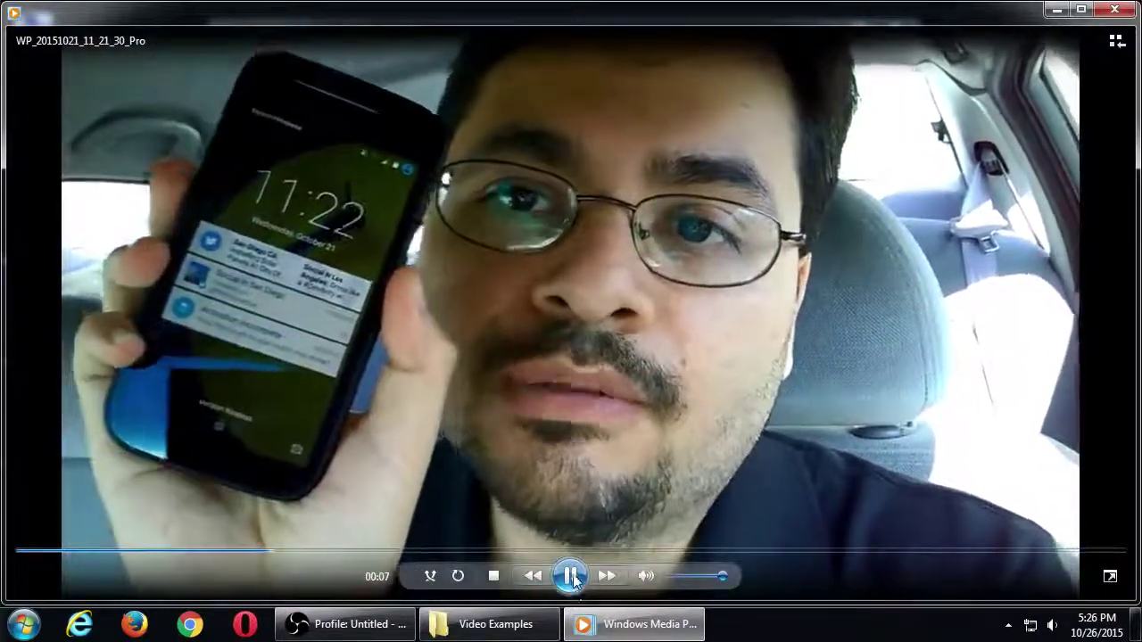
left_click(570, 575)
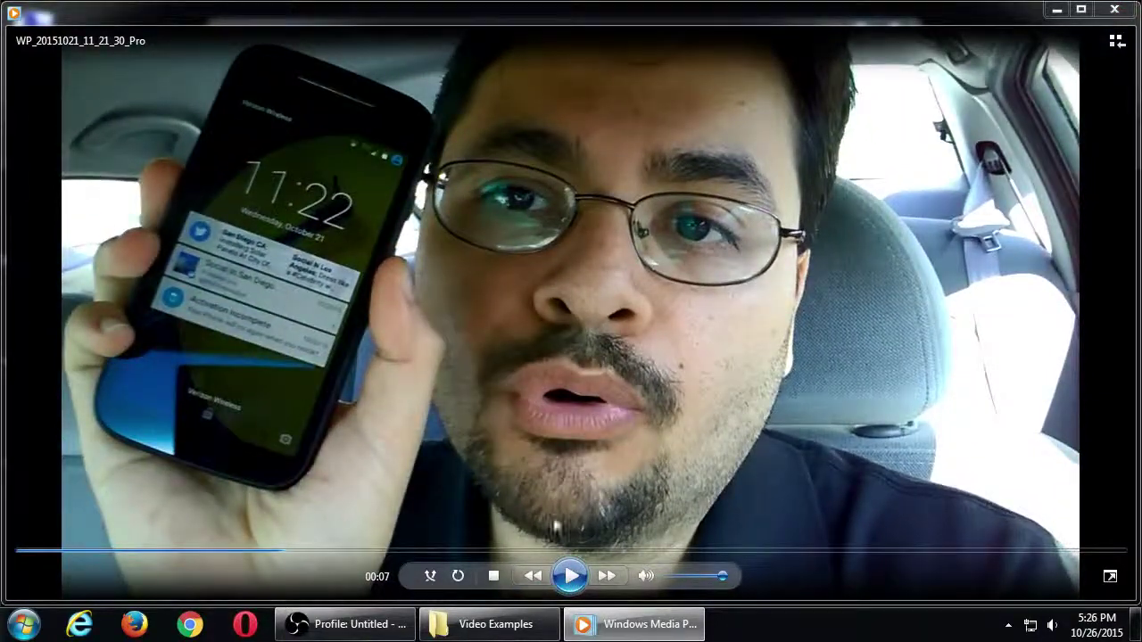
left_click(589, 552)
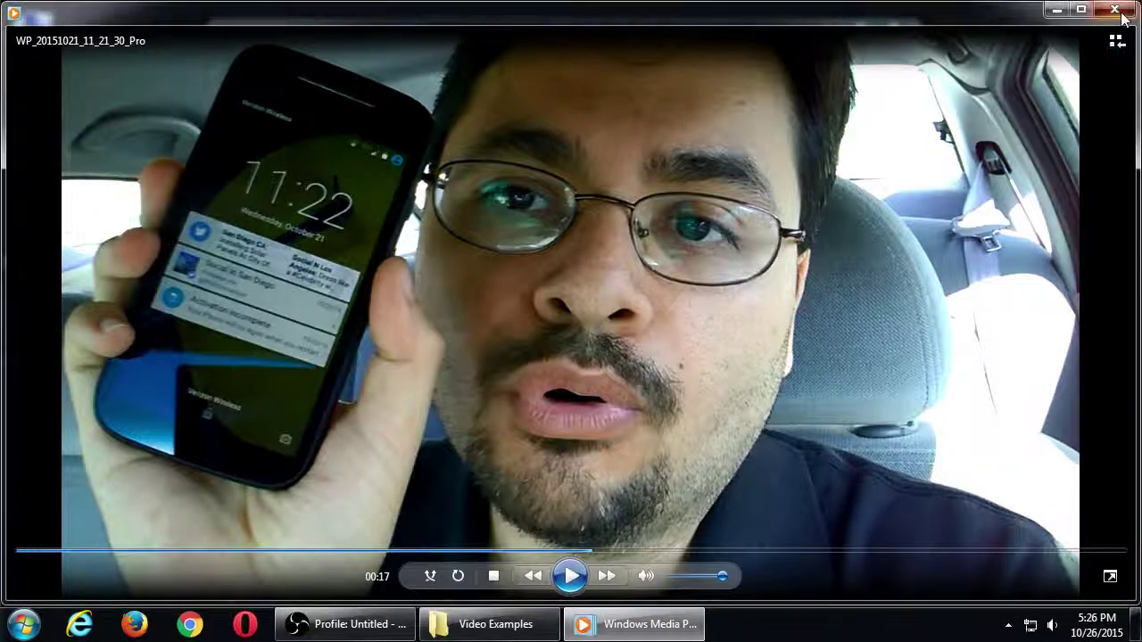
left_click(1114, 9)
left_click(759, 392)
Listen to Bubblegum_Ballgame.mp3, skipping to about the middle of the track, and close the player.
left_click(482, 176)
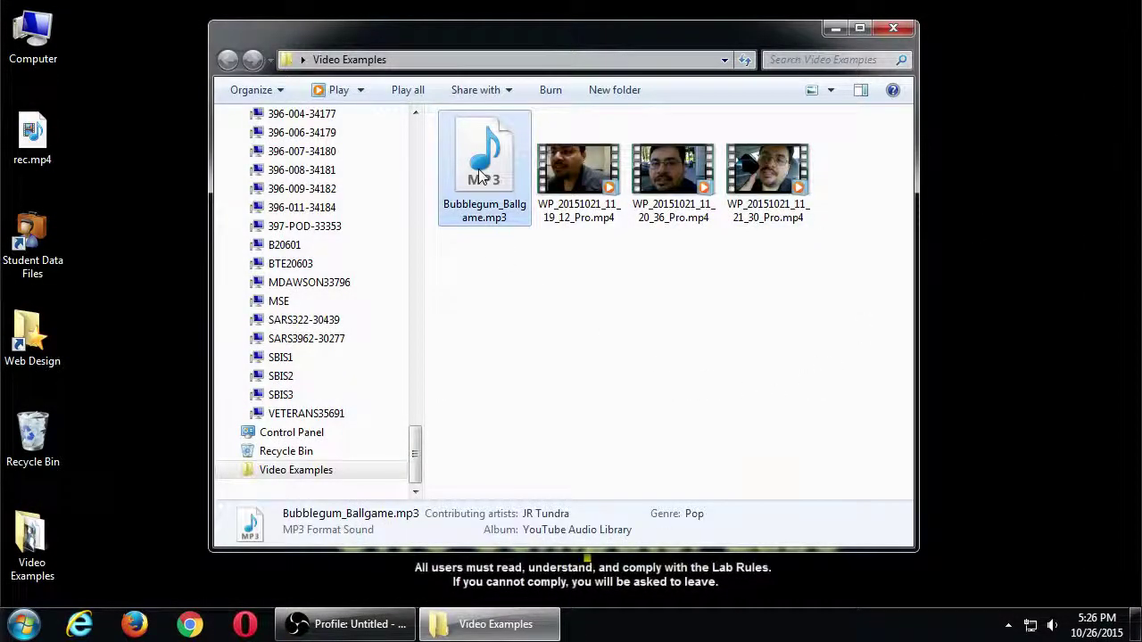
double_click(482, 176)
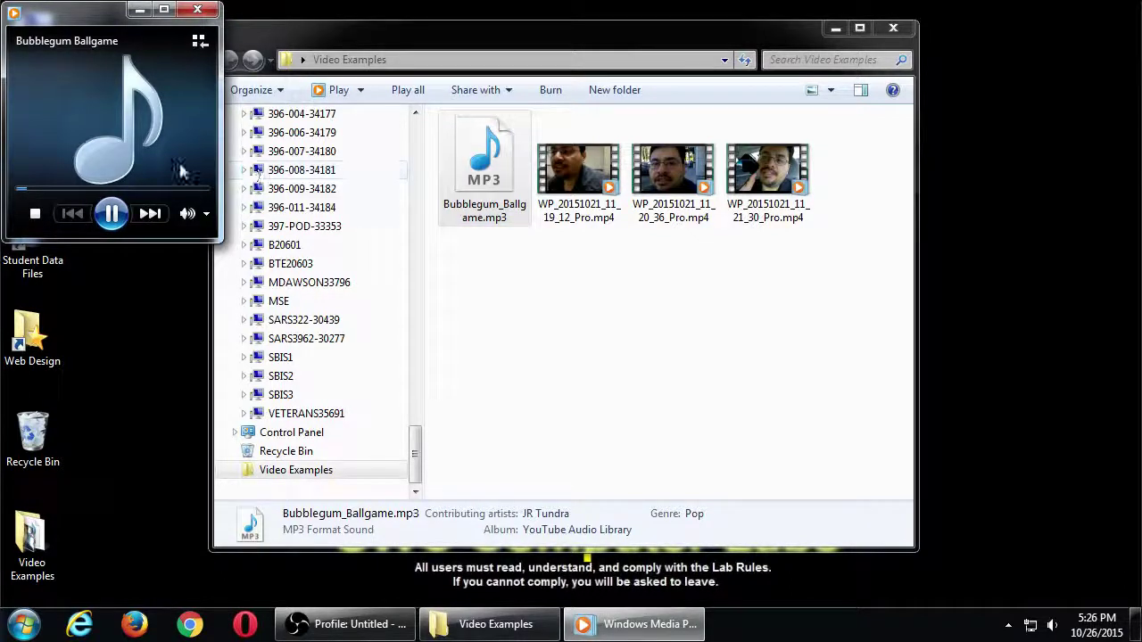
left_click(107, 188)
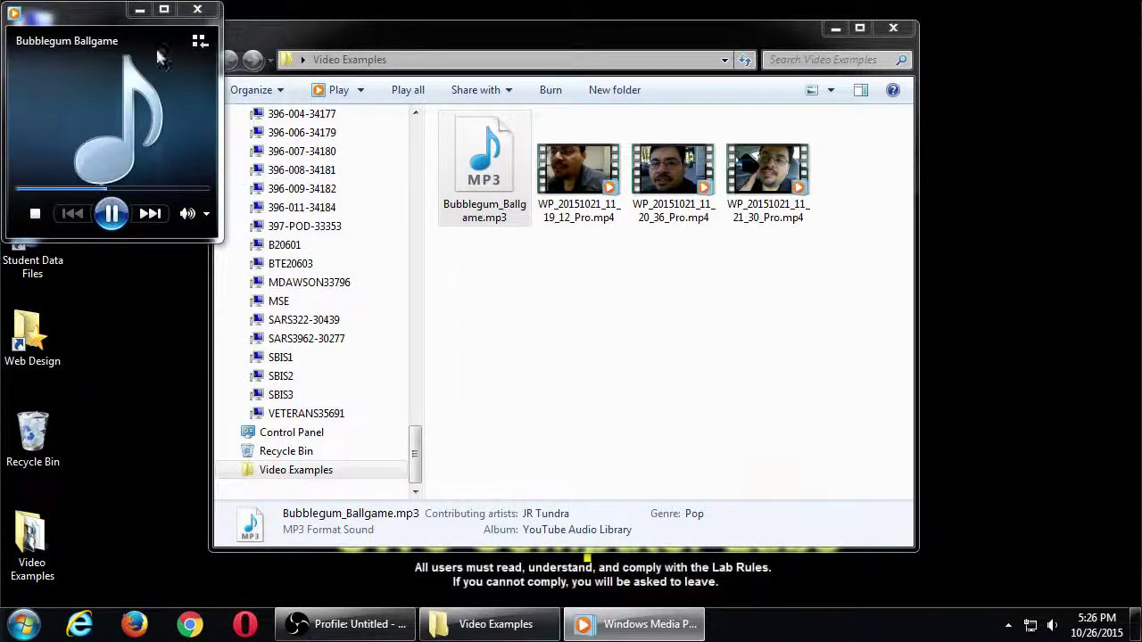
left_click(196, 11)
left_click(603, 296)
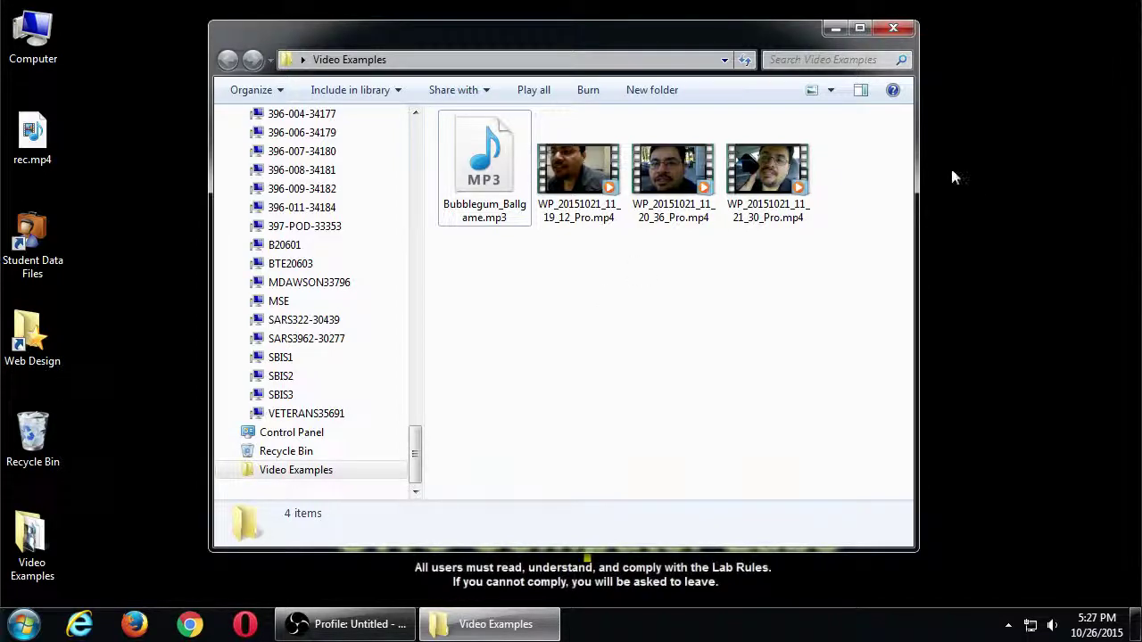
Close the Video Examples folder and search the computer's programs for "movie maker".
left_click(893, 28)
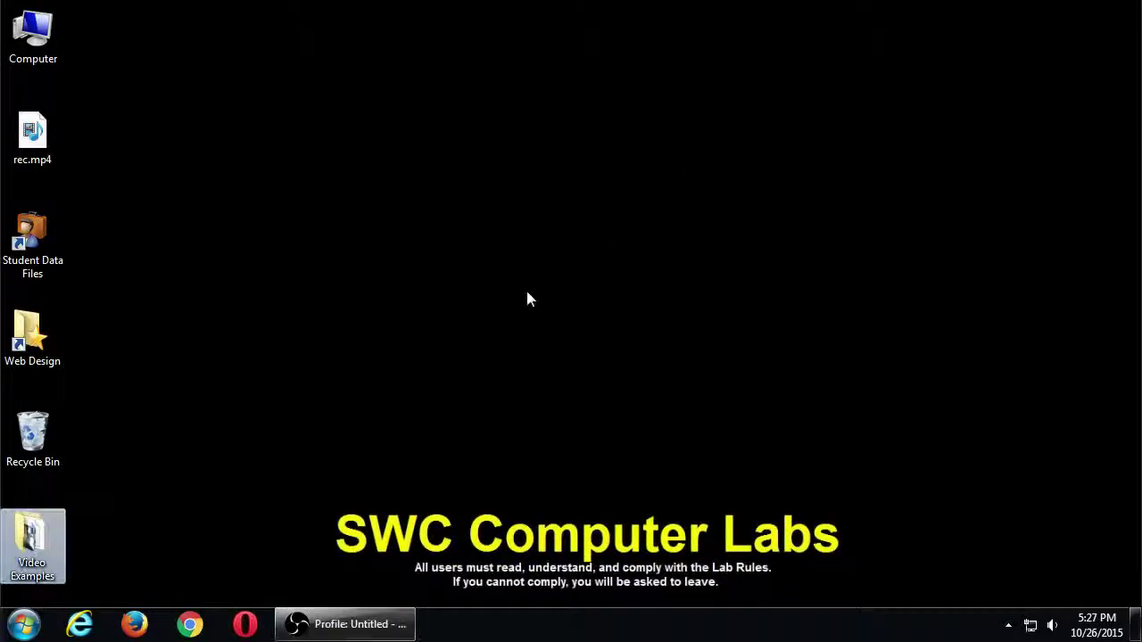
left_click(24, 624)
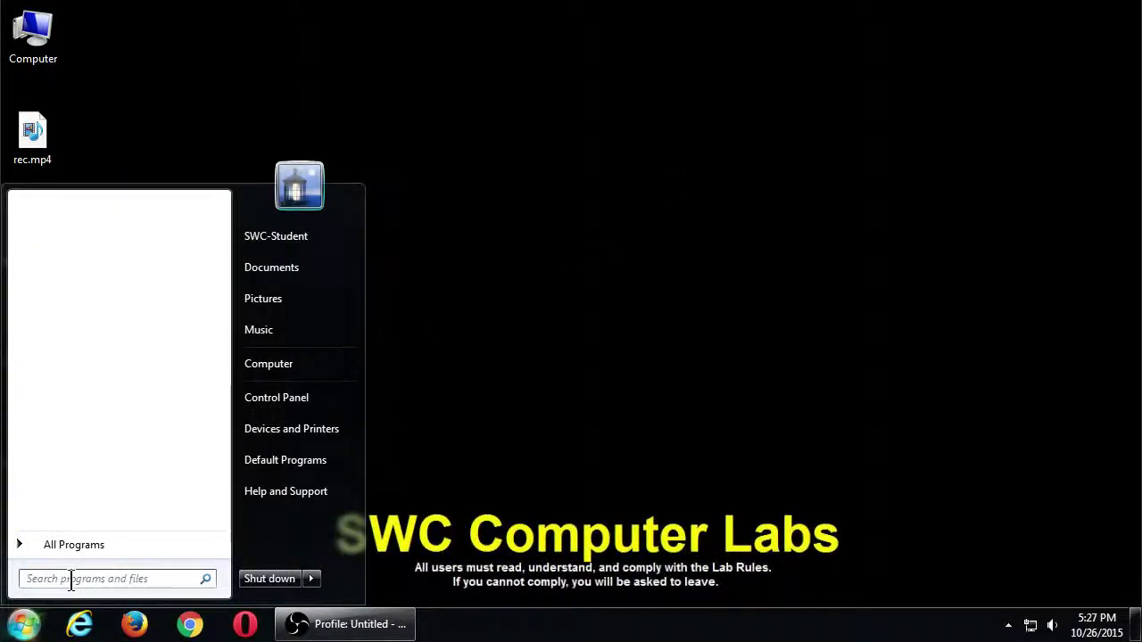
type("movie maker")
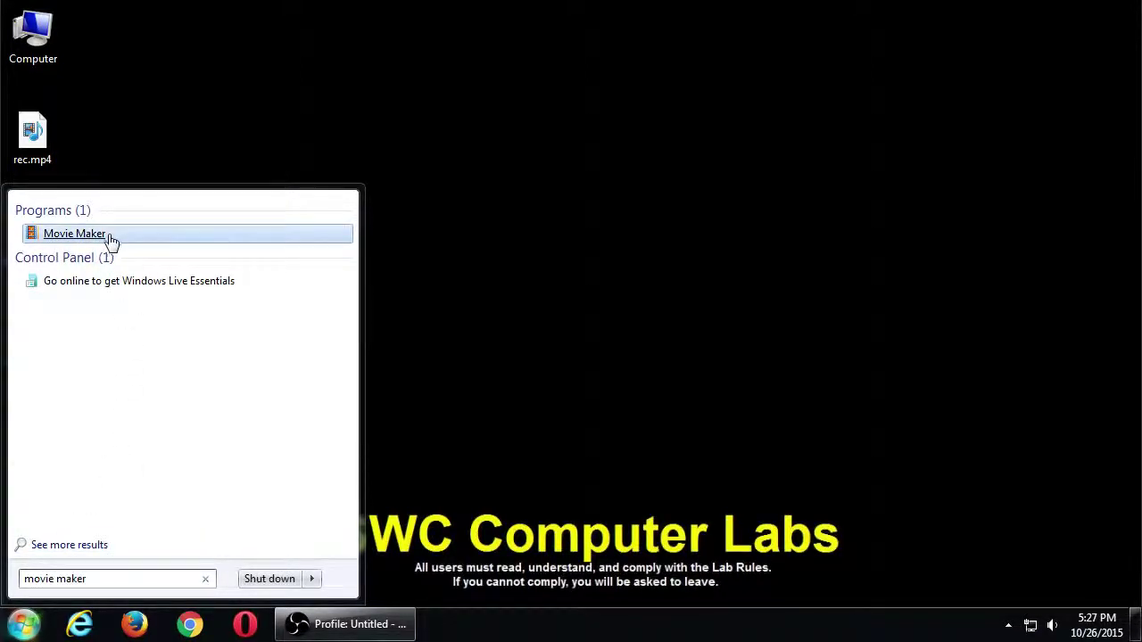
Magnify the screen to 200%, minimize the Magnifier window, and find and launch Movie Maker by searching for "movie".
key("super+plus")
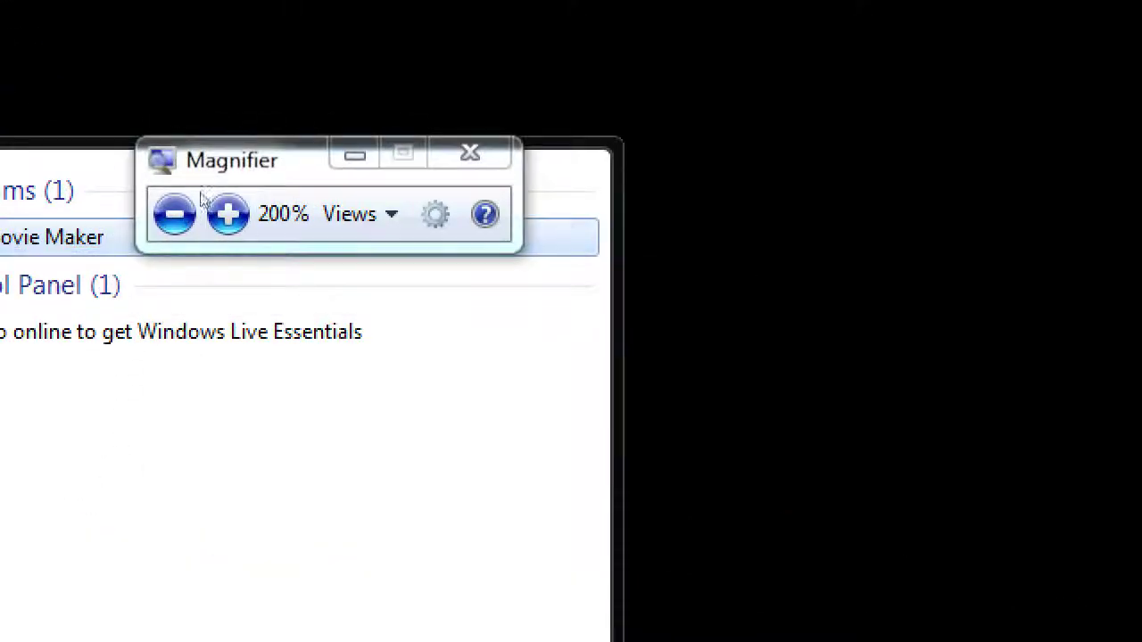
left_click(355, 155)
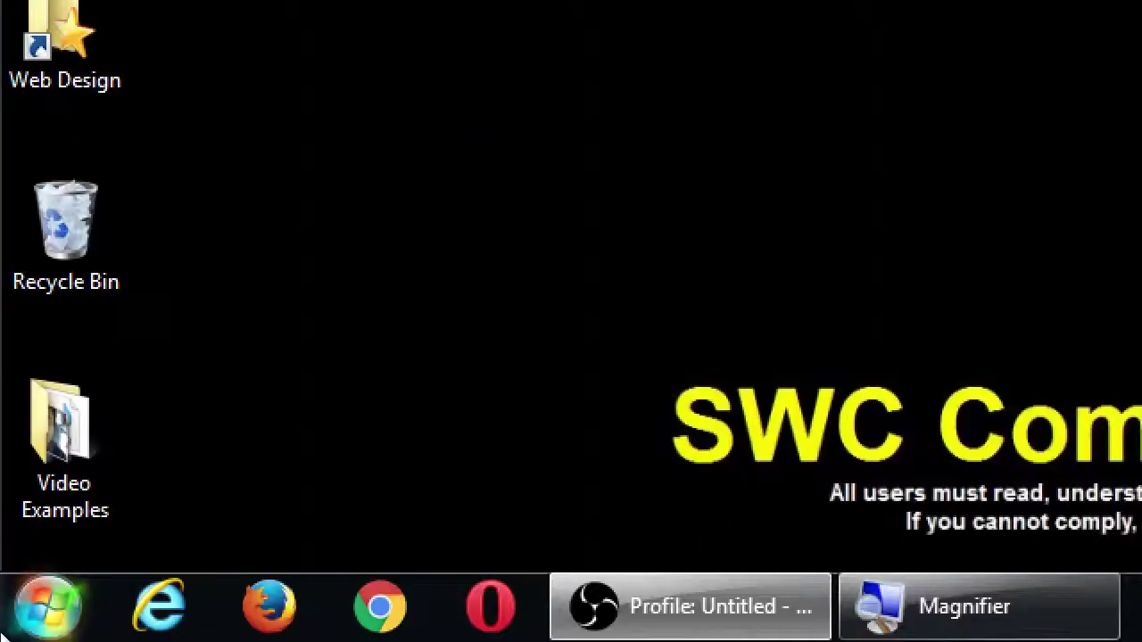
left_click(46, 604)
type("movie")
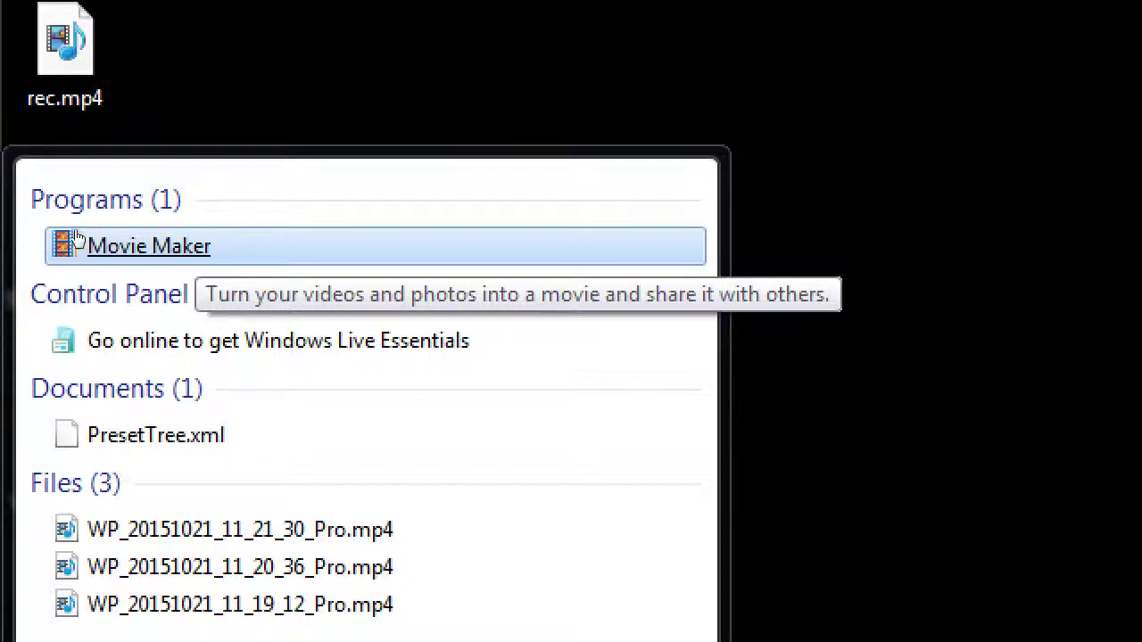
left_click(96, 245)
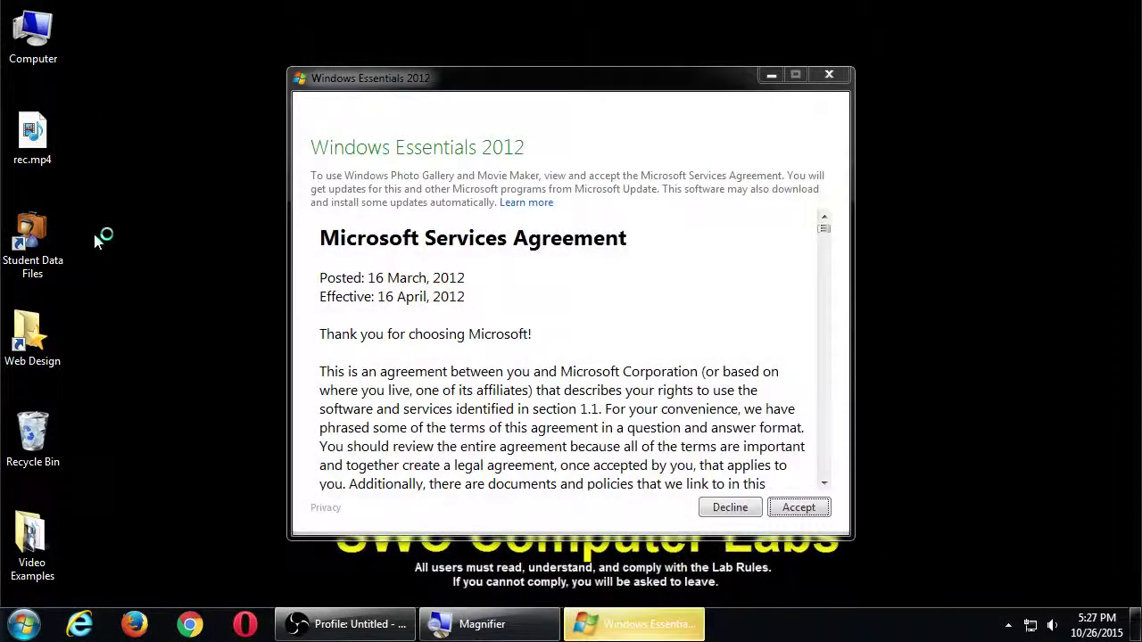
Accept the Microsoft Services Agreement for Windows Essentials 2012 and maximize the Movie Maker window.
left_click(790, 508)
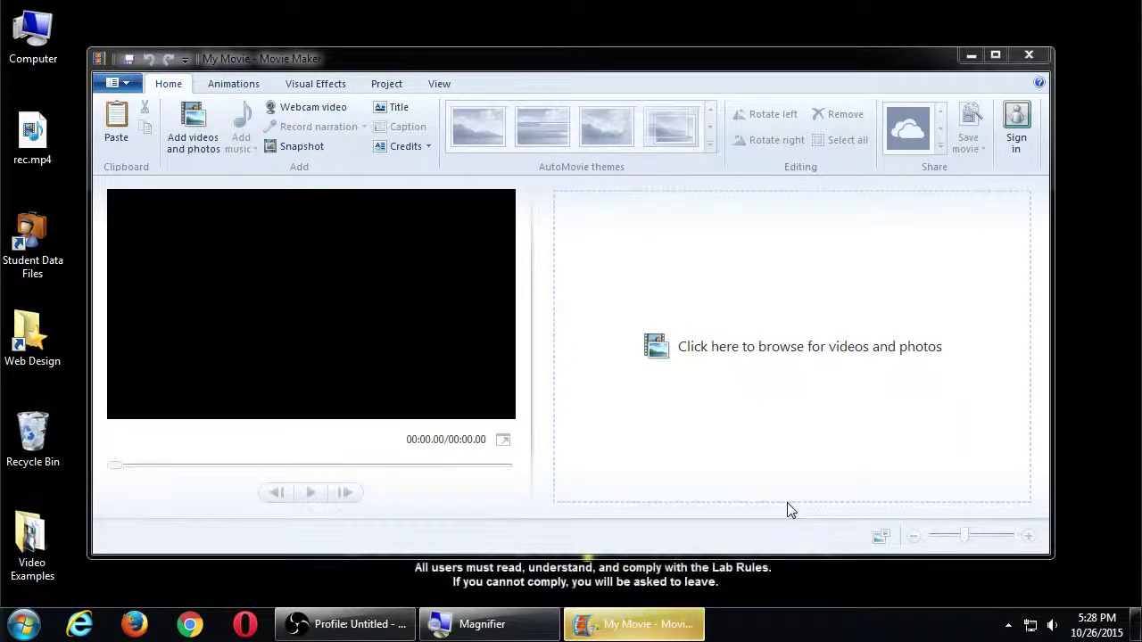
left_click(811, 51)
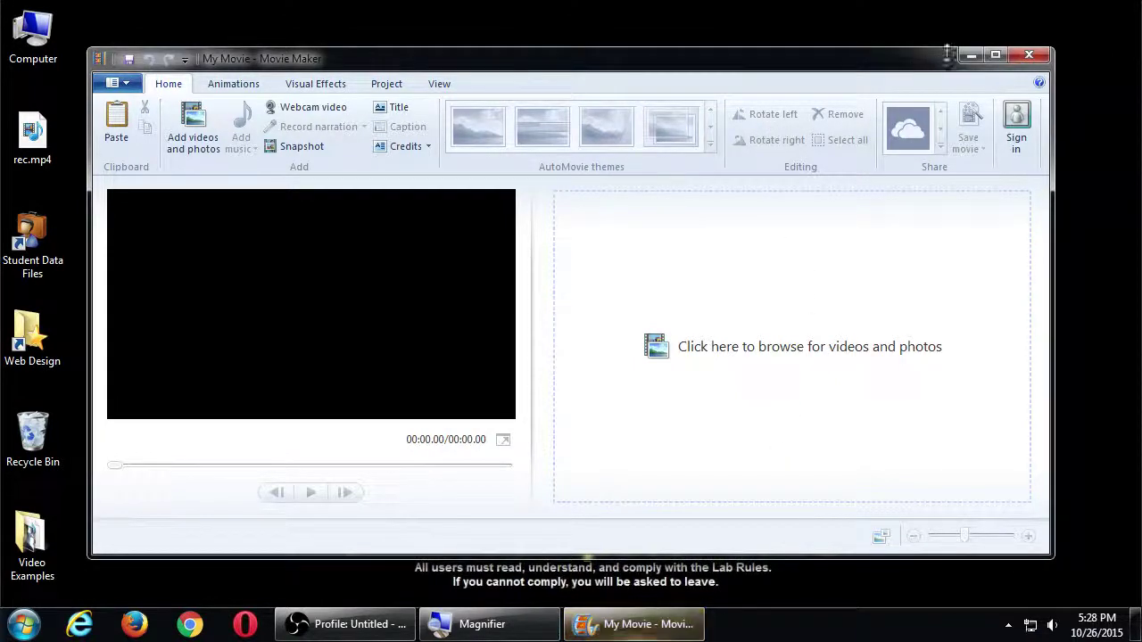
left_click(995, 57)
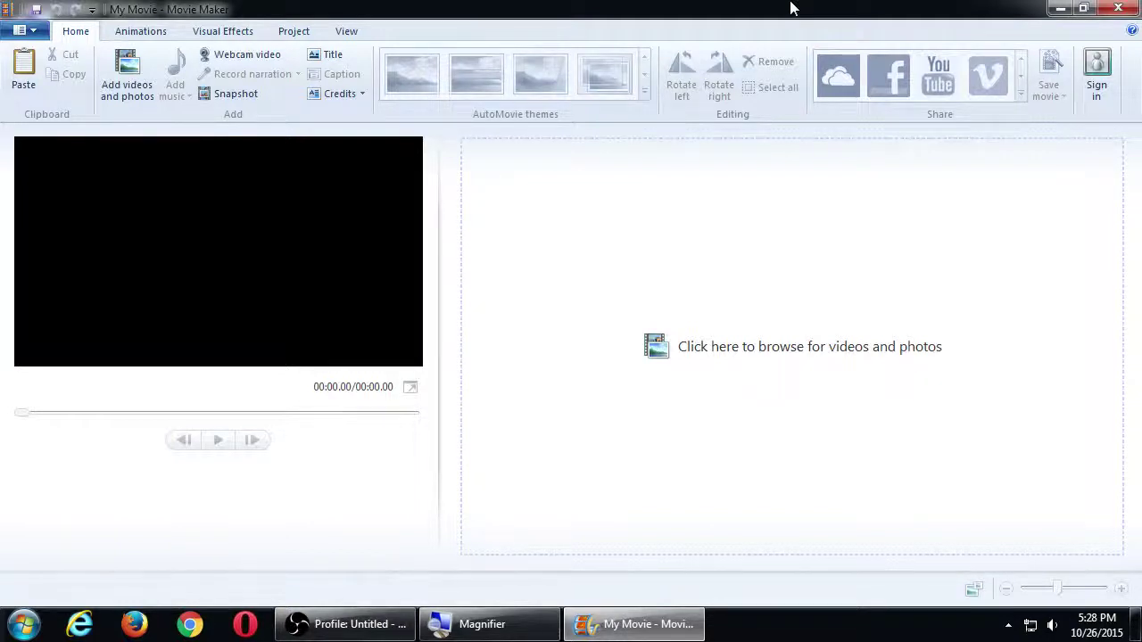
key("super+plus")
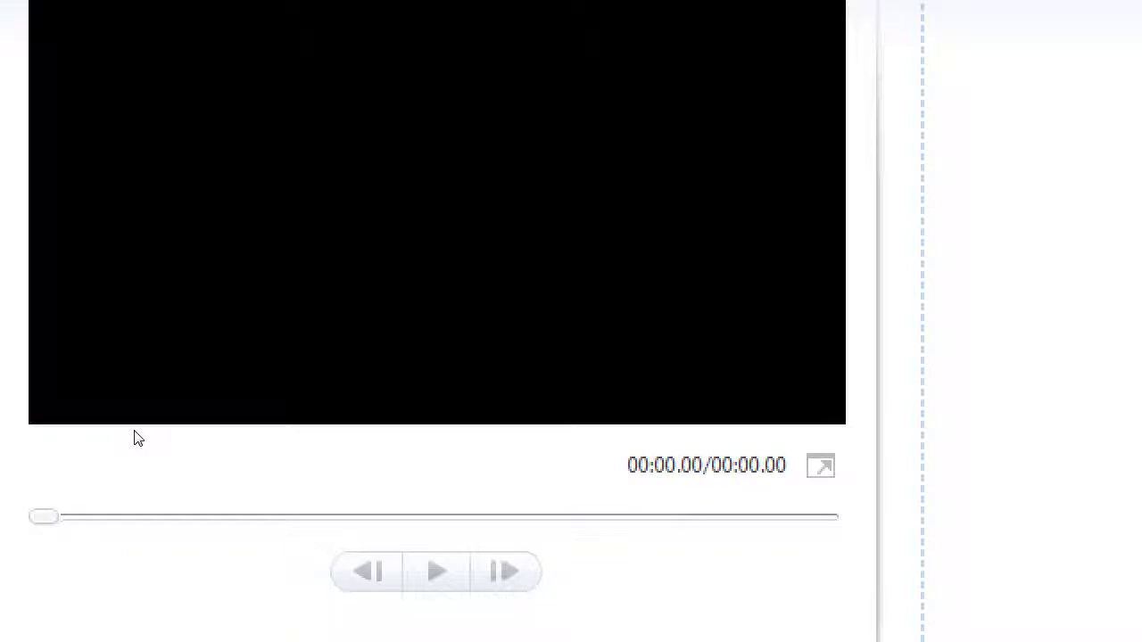
Add all three WP_20151021 MP4 clips from the Video Examples folder to the movie project.
key("super+minus")
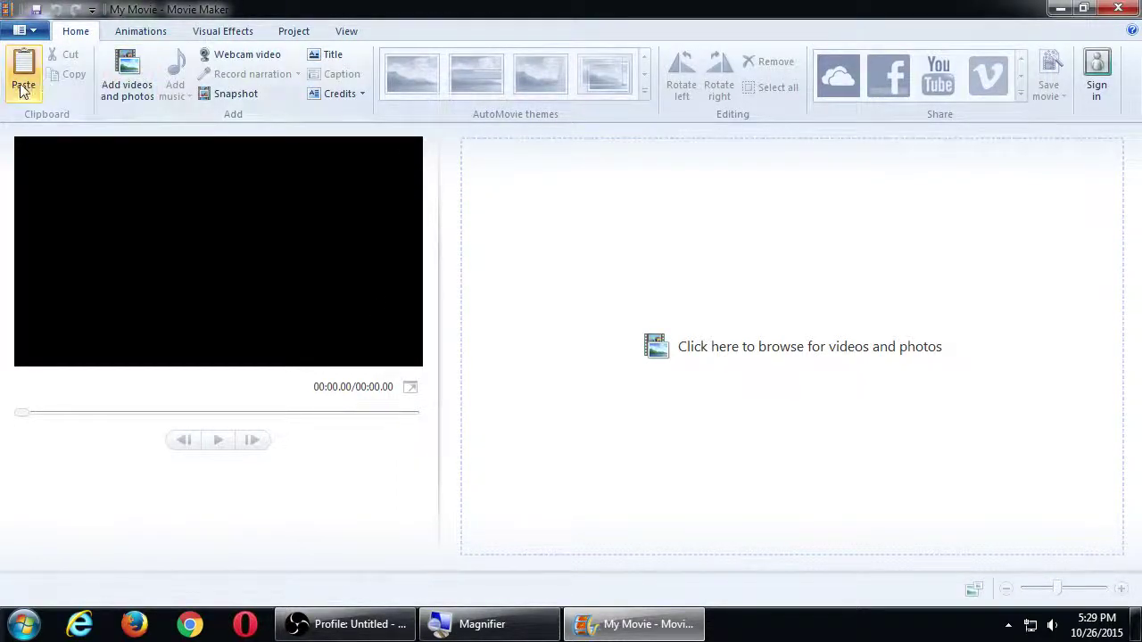
key("super+plus")
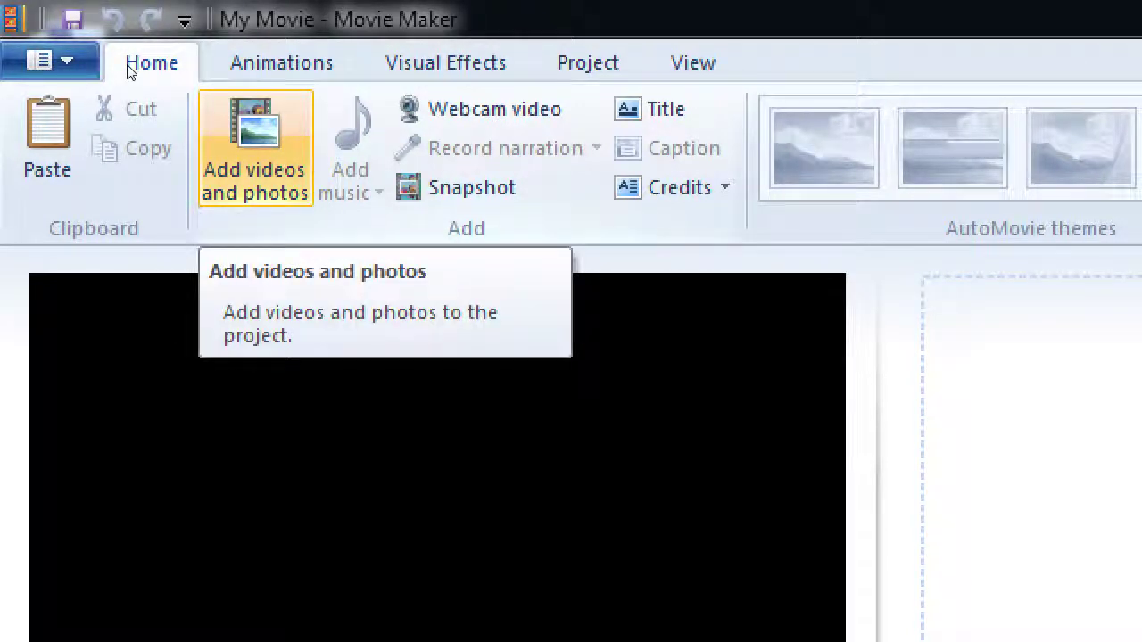
key("Return")
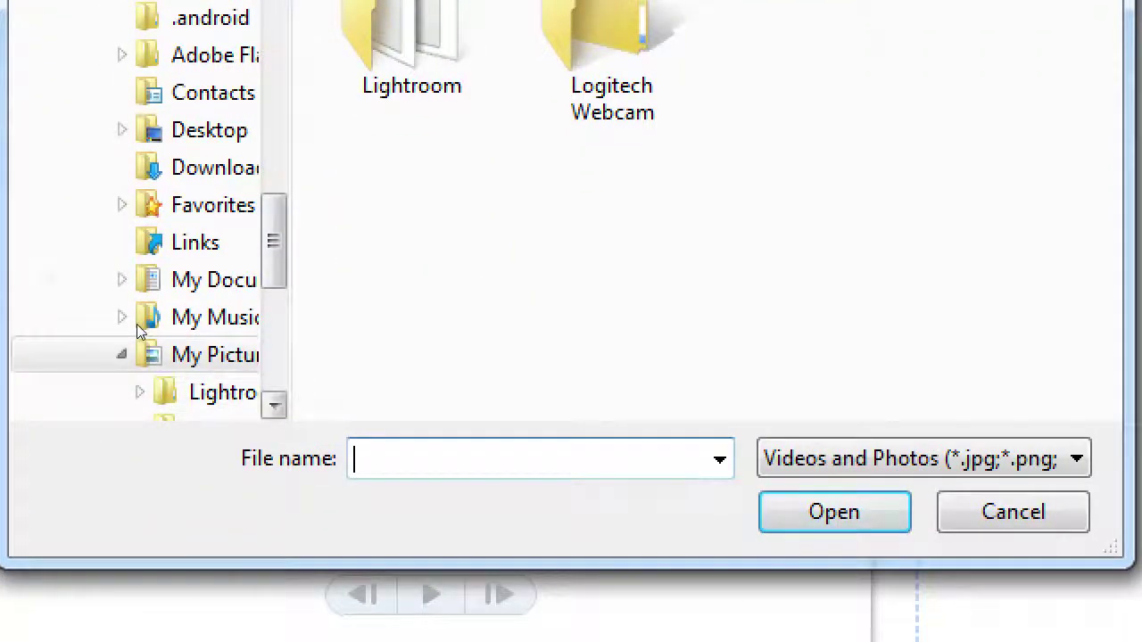
scroll(137, 324, "down", 5)
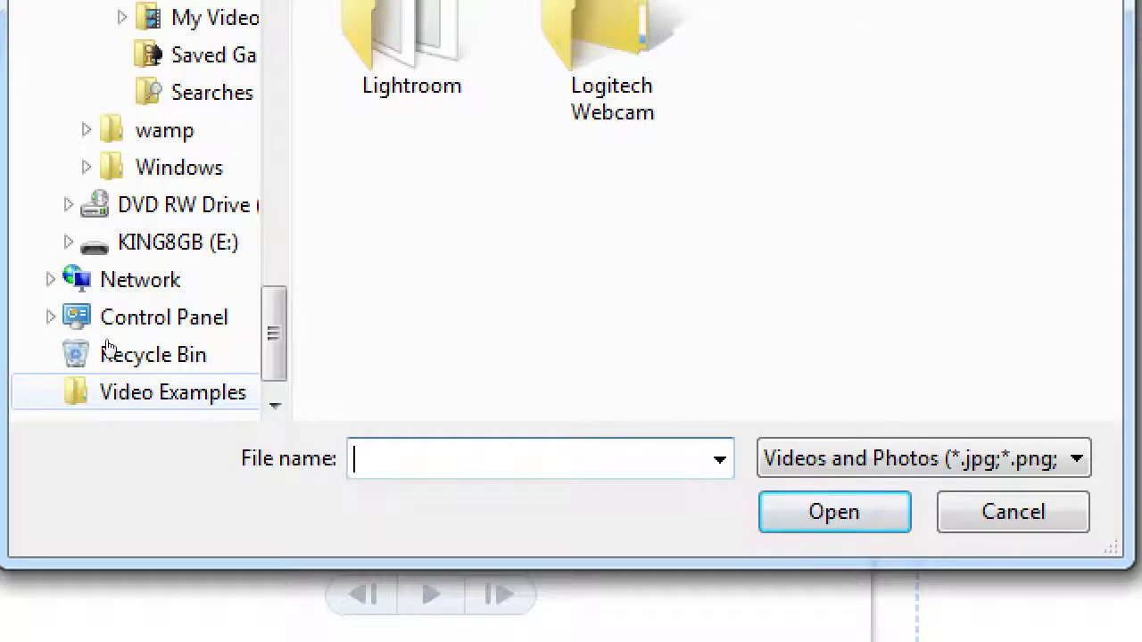
scroll(105, 347, "down", 1)
left_click(105, 352)
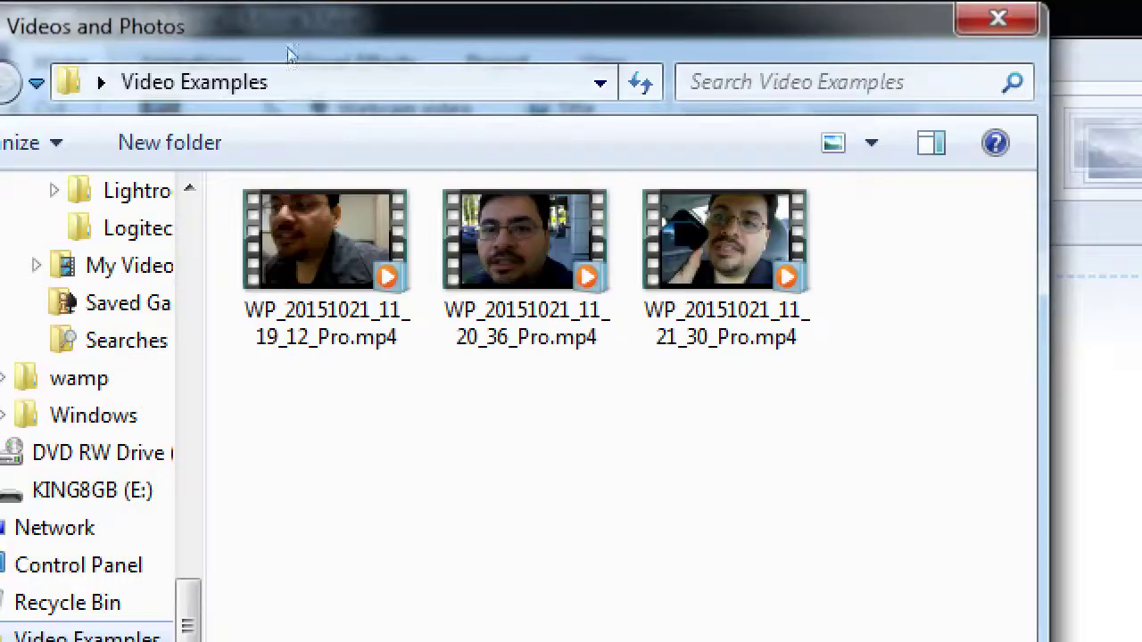
key("ctrl+a")
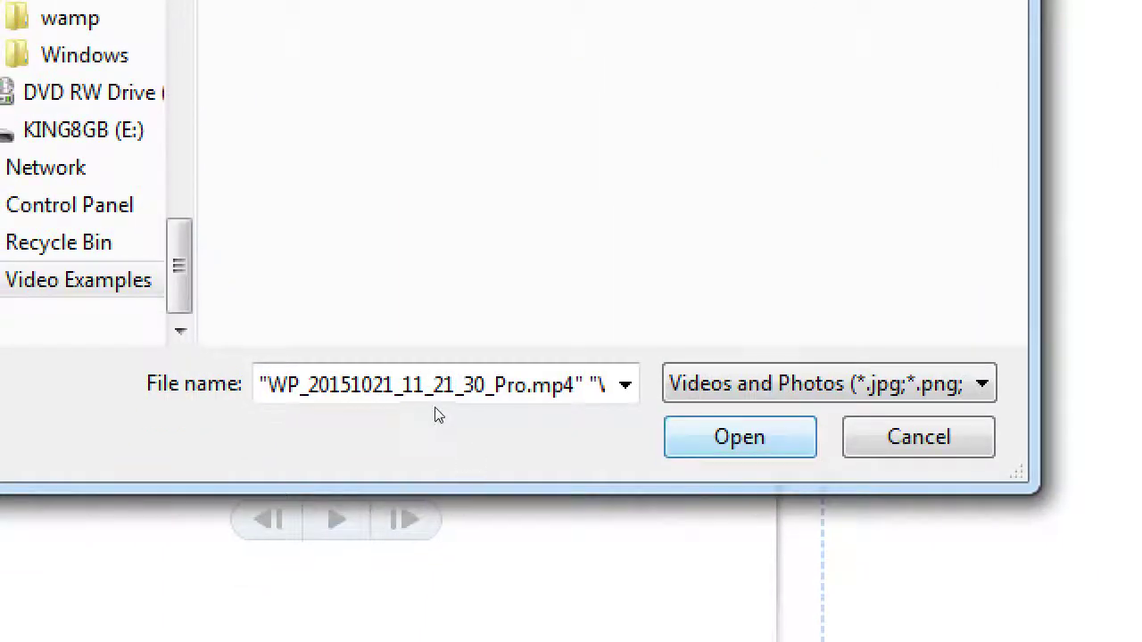
key("Return")
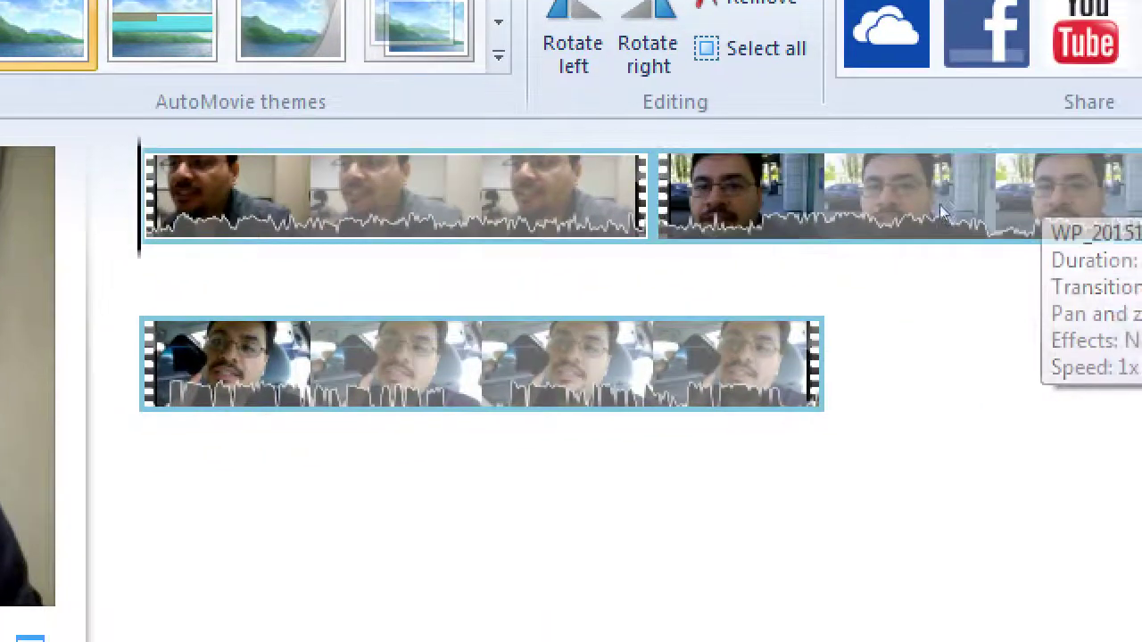
Select the three clips in the storyboard one after another to examine their order and details.
left_click(484, 178)
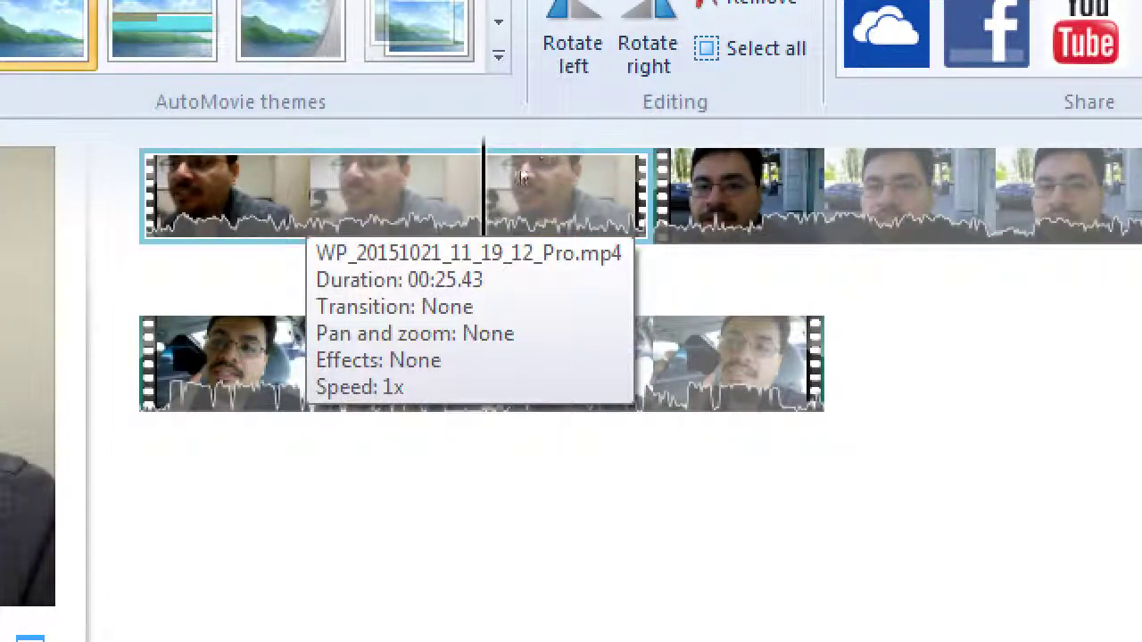
key("Home")
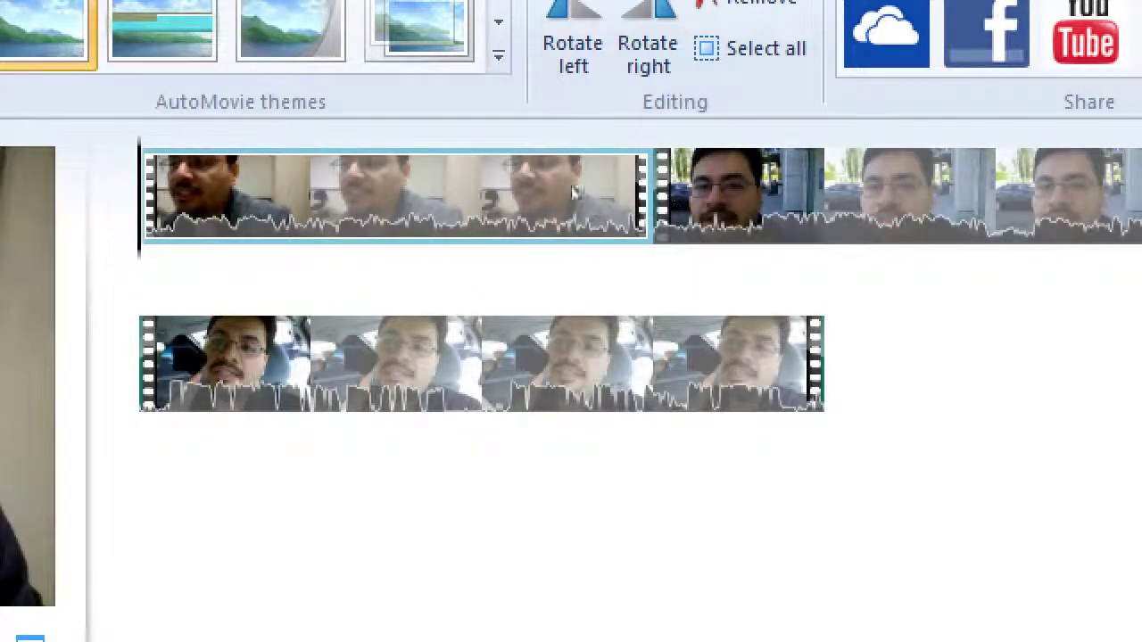
left_click(778, 162)
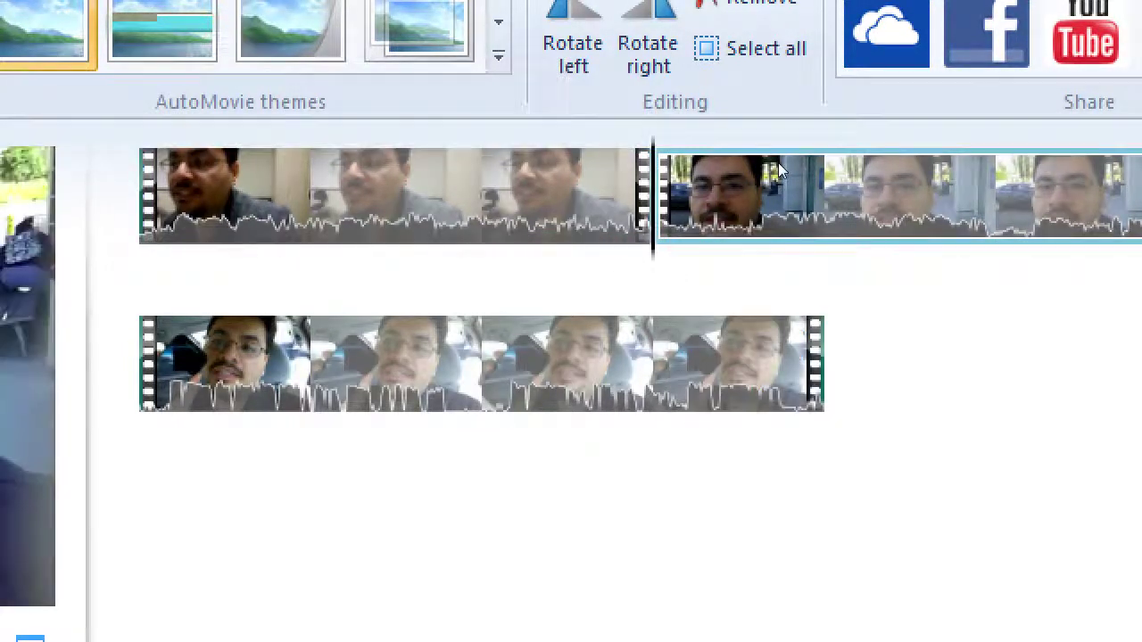
key("Down")
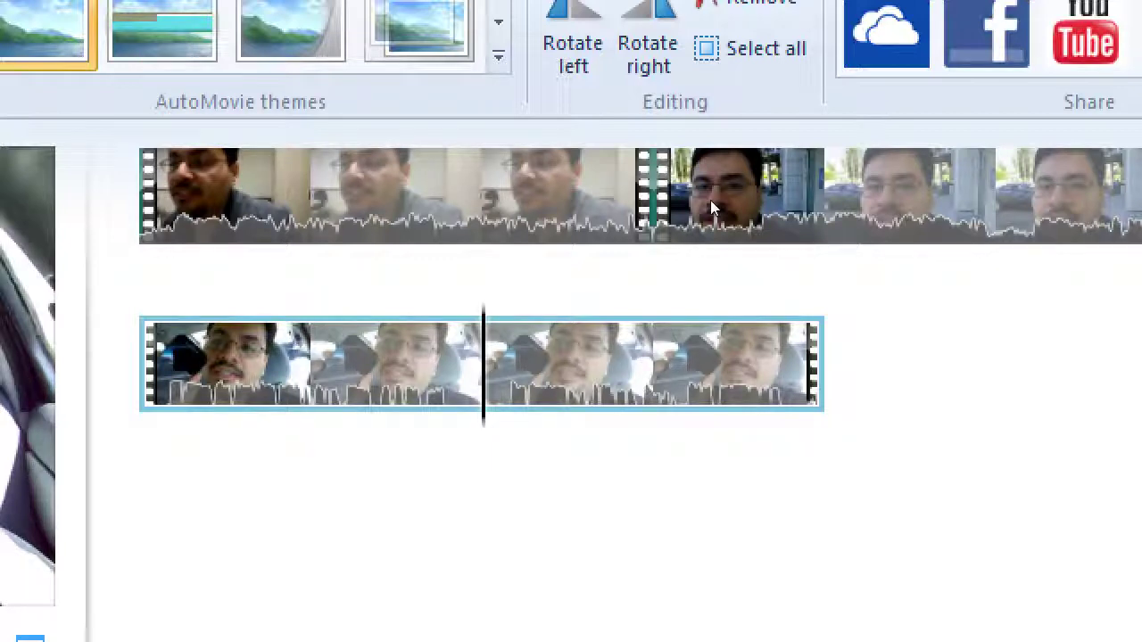
key("Up")
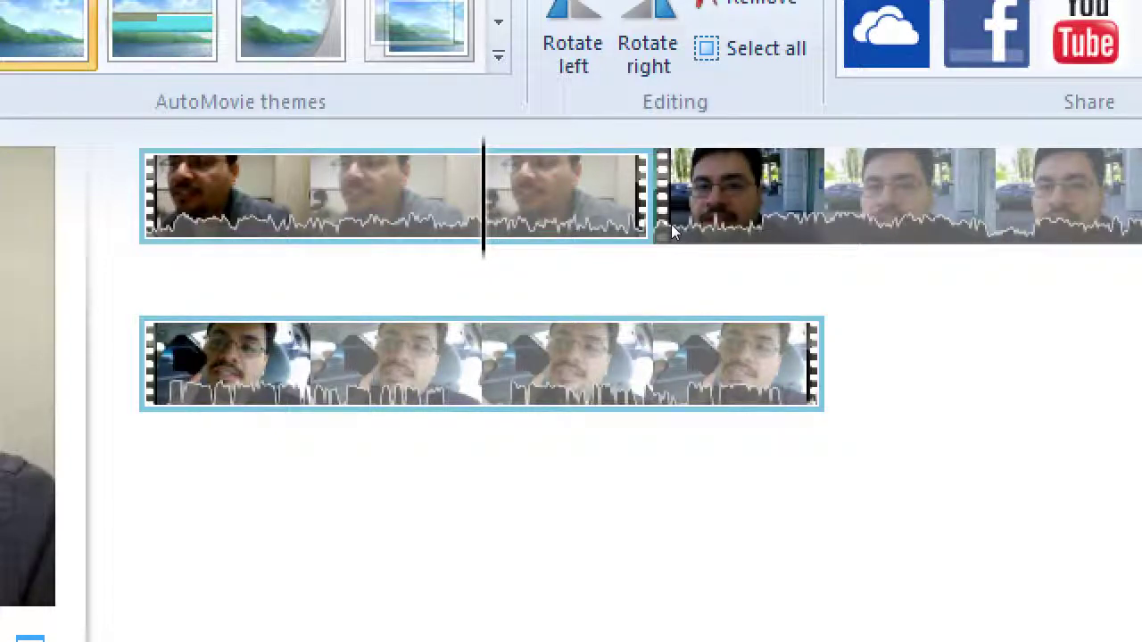
left_click(453, 157)
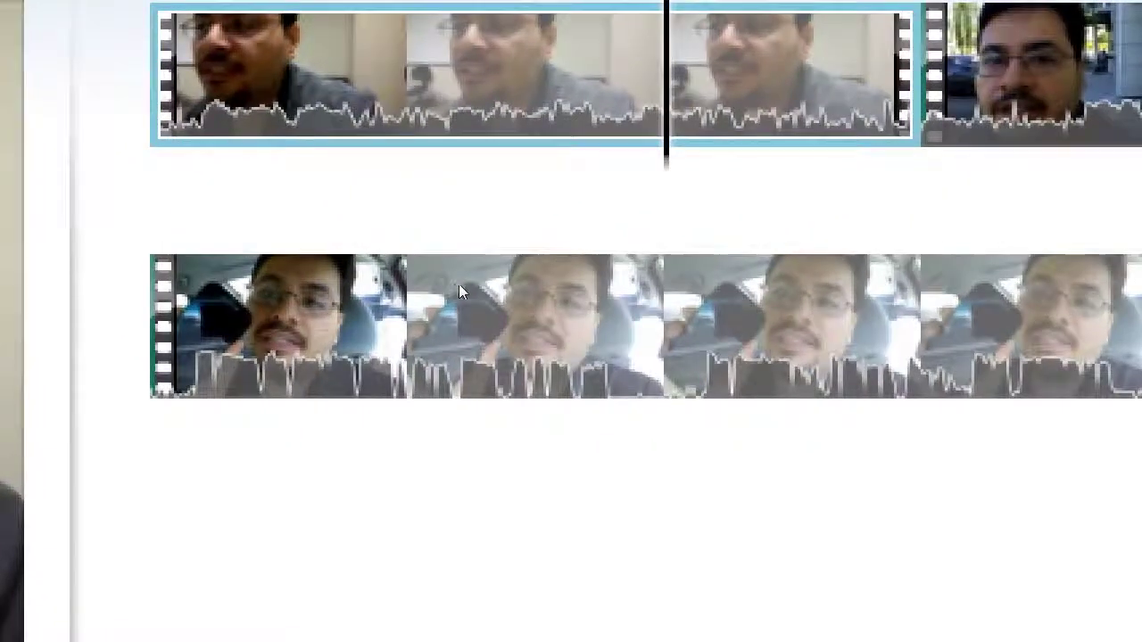
left_click(467, 283)
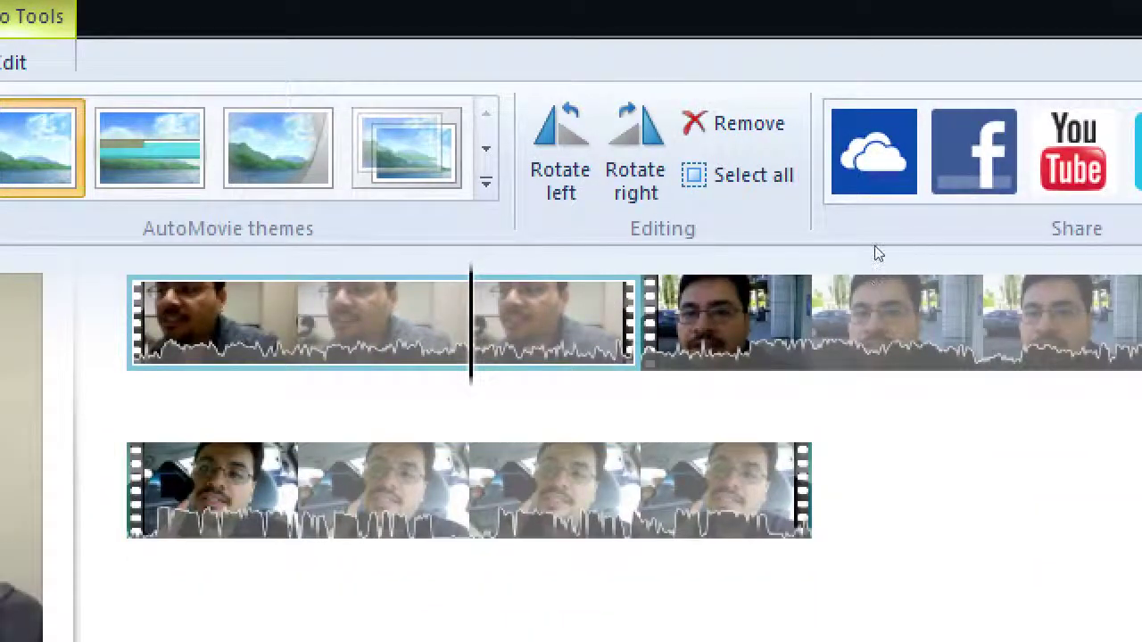
left_click(816, 321)
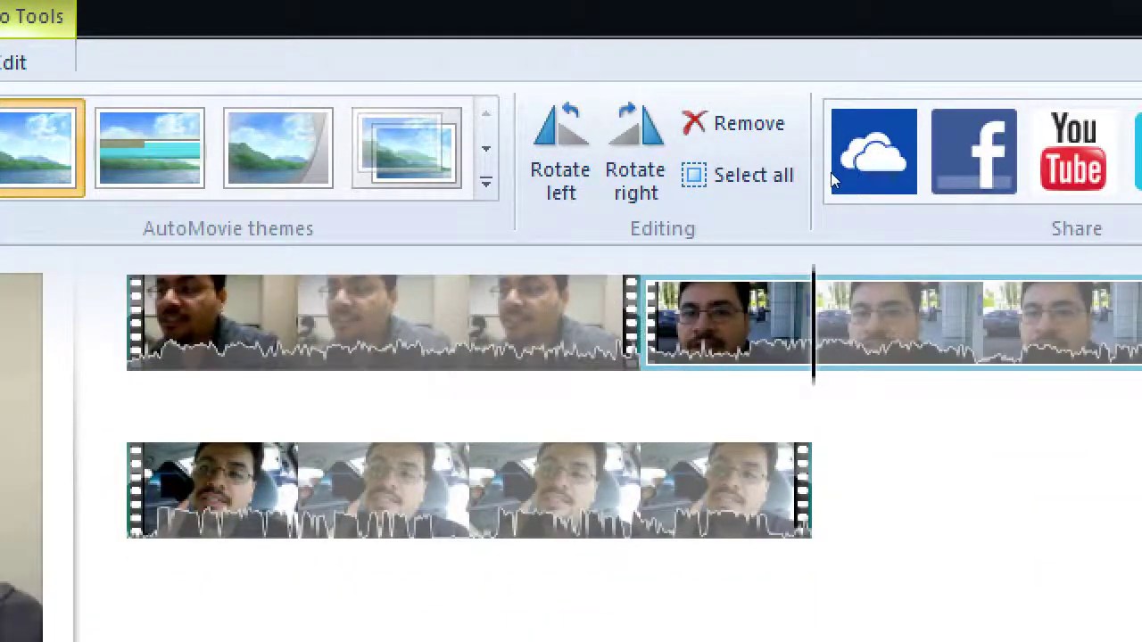
left_click(639, 490)
left_click(642, 321)
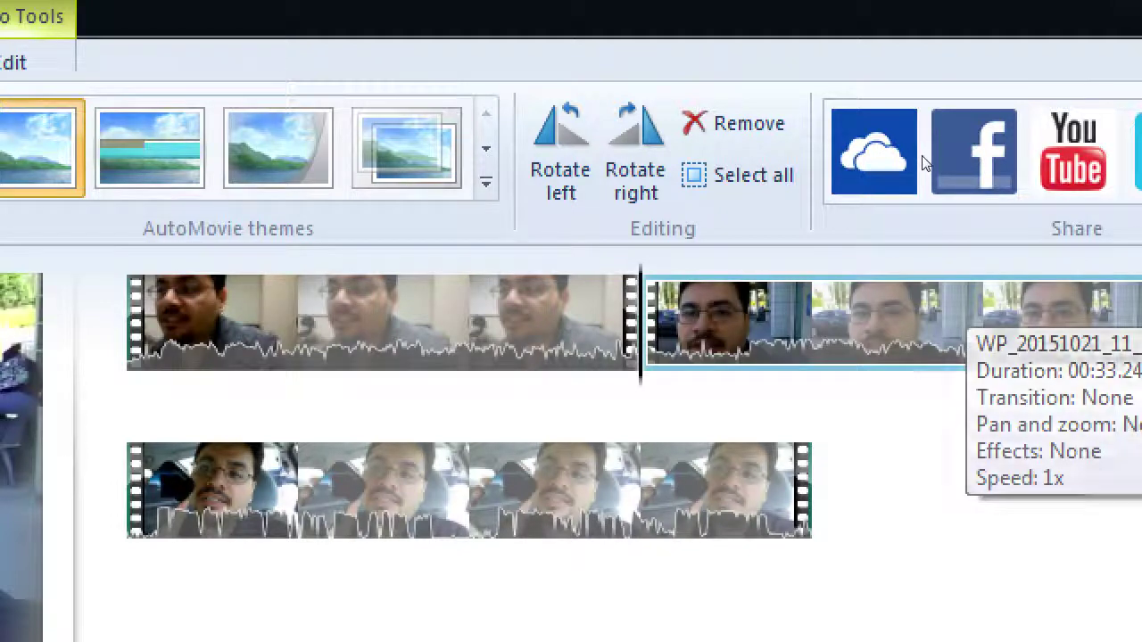
Try reordering the storyboard by moving the outdoor clip, and after it the in-car clip, to the beginning.
left_click_drag(803, 321, 223, 326)
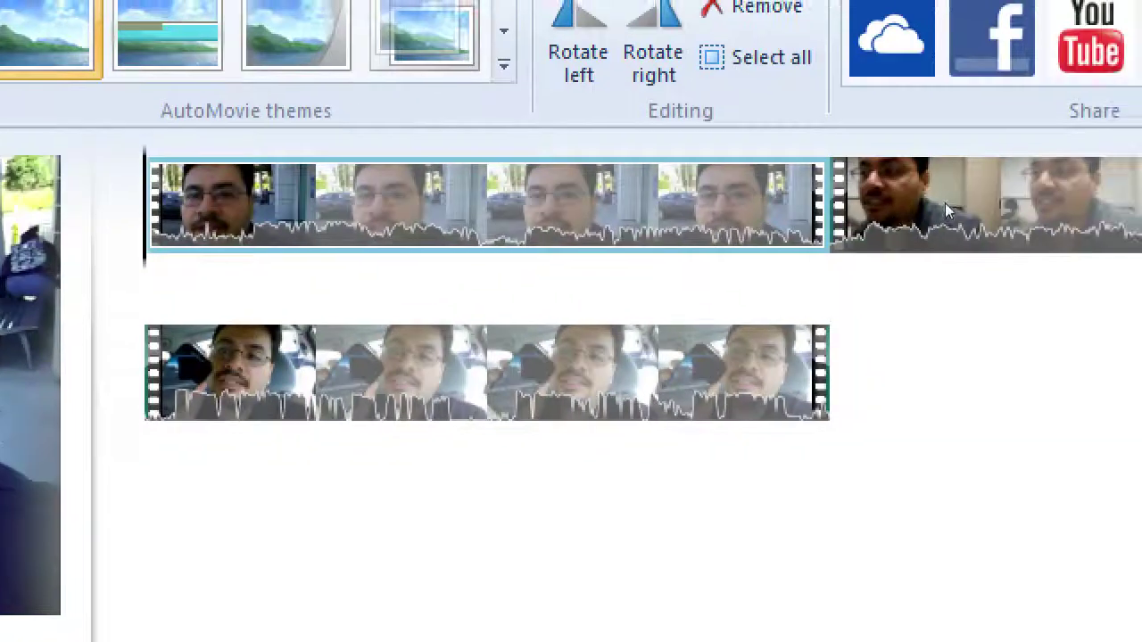
left_click(1141, 156)
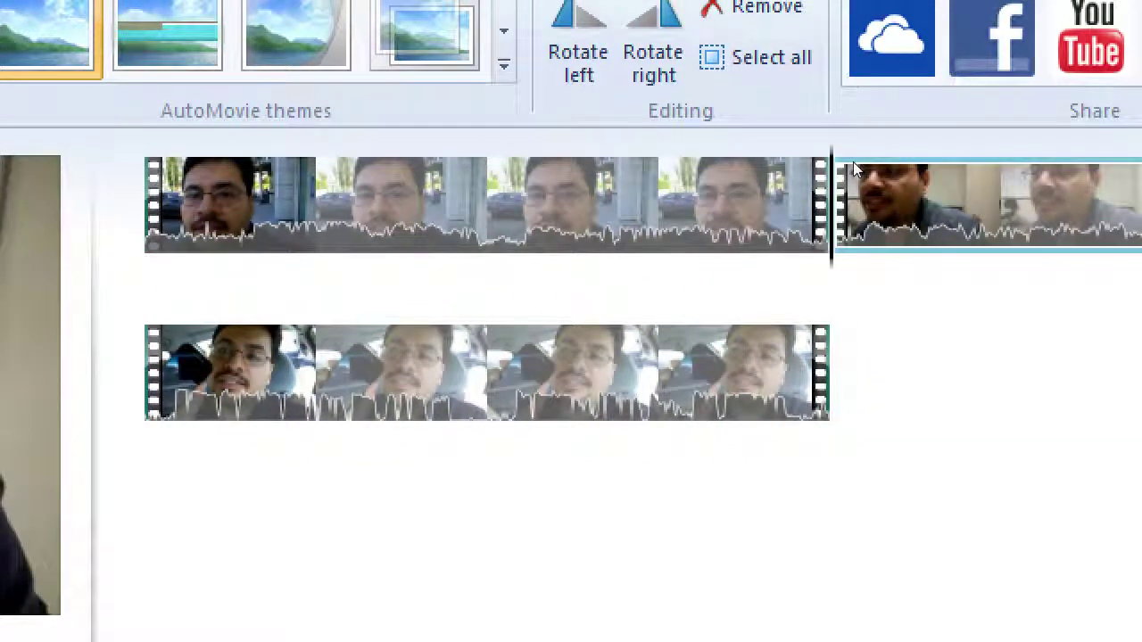
key("Down")
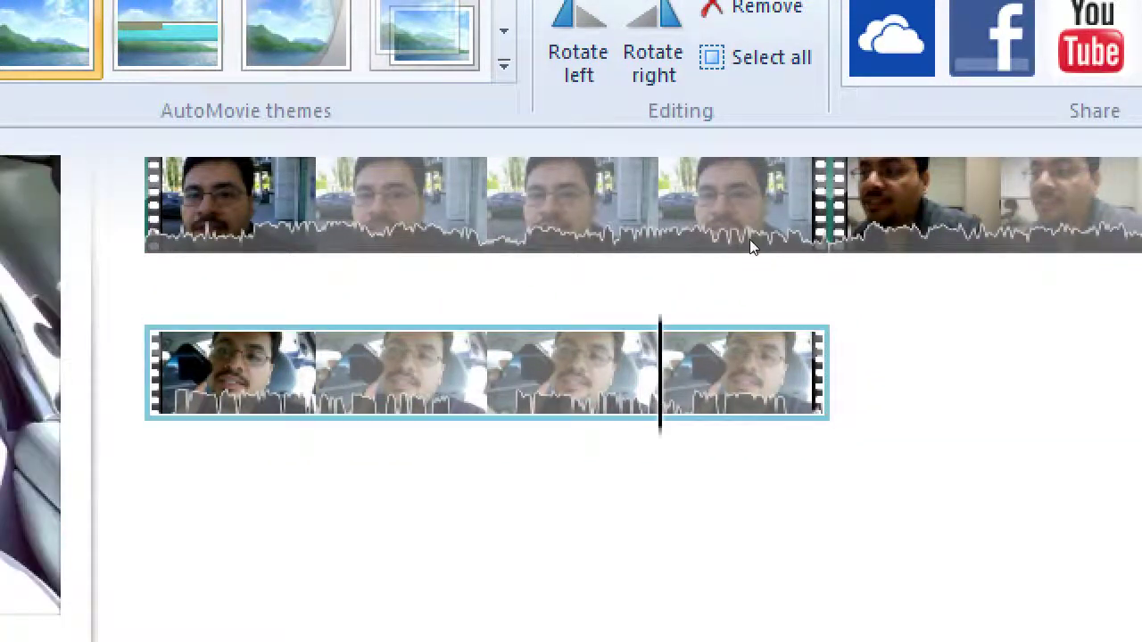
left_click_drag(740, 365, 148, 215)
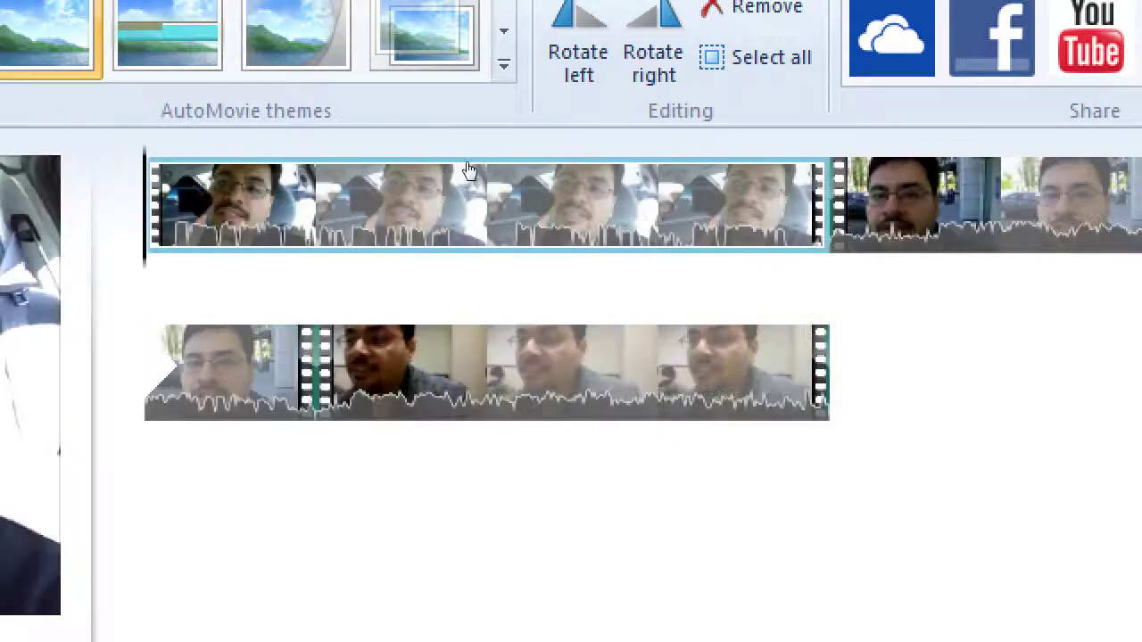
Rearrange the clips back into their original order: office clip first, outdoor clip second, in-car clip third.
key("Down")
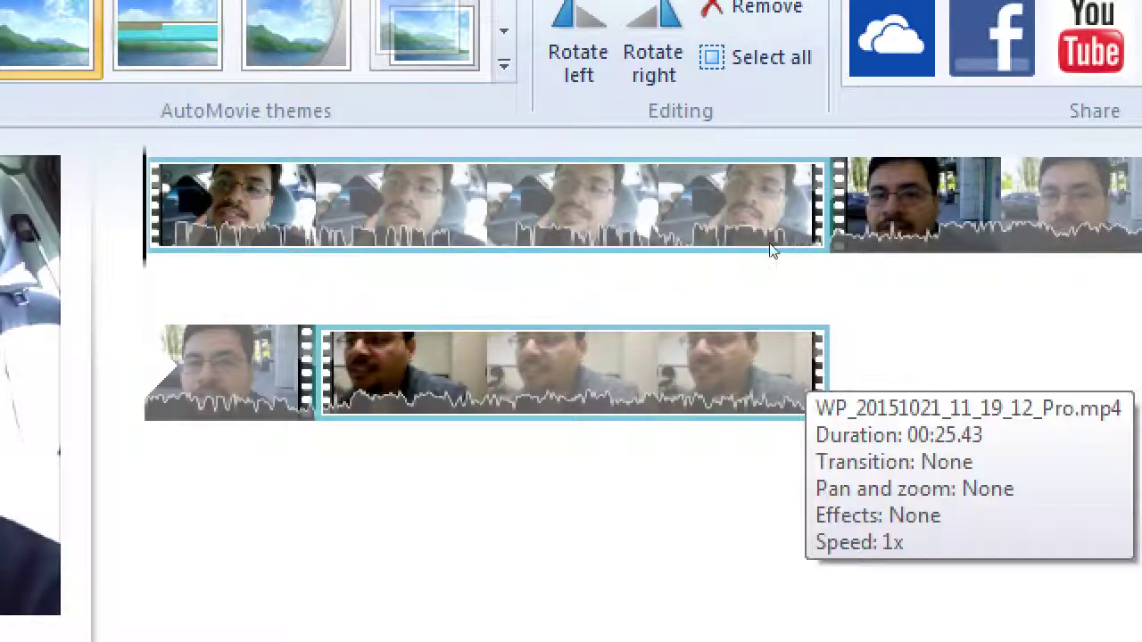
left_click_drag(729, 253, 517, 179)
left_click_drag(693, 260, 719, 184)
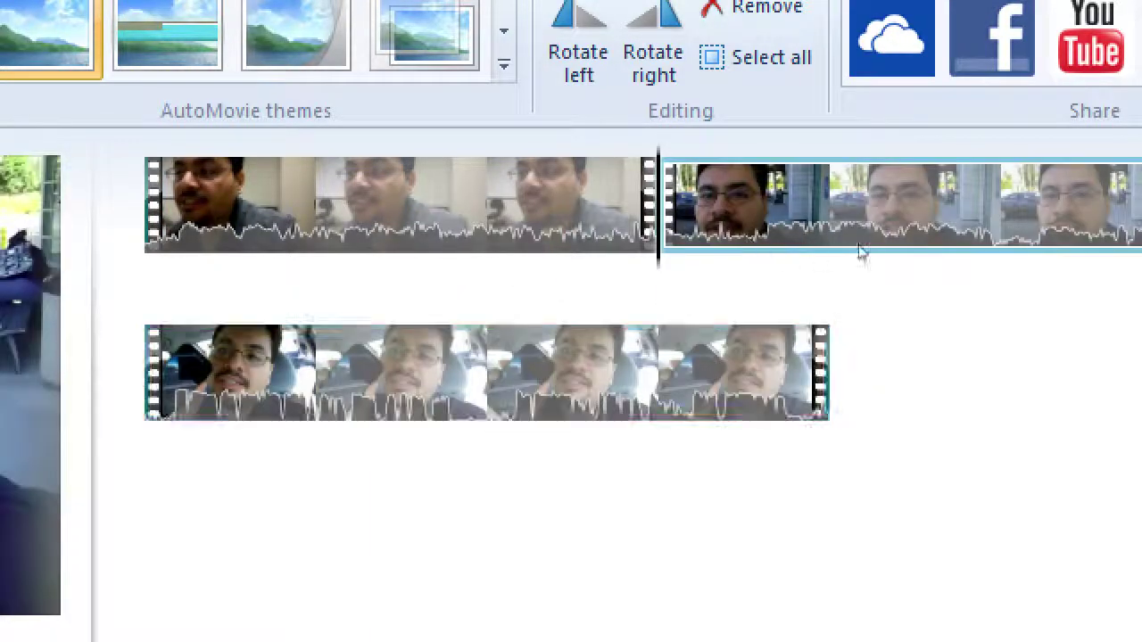
left_click(597, 166)
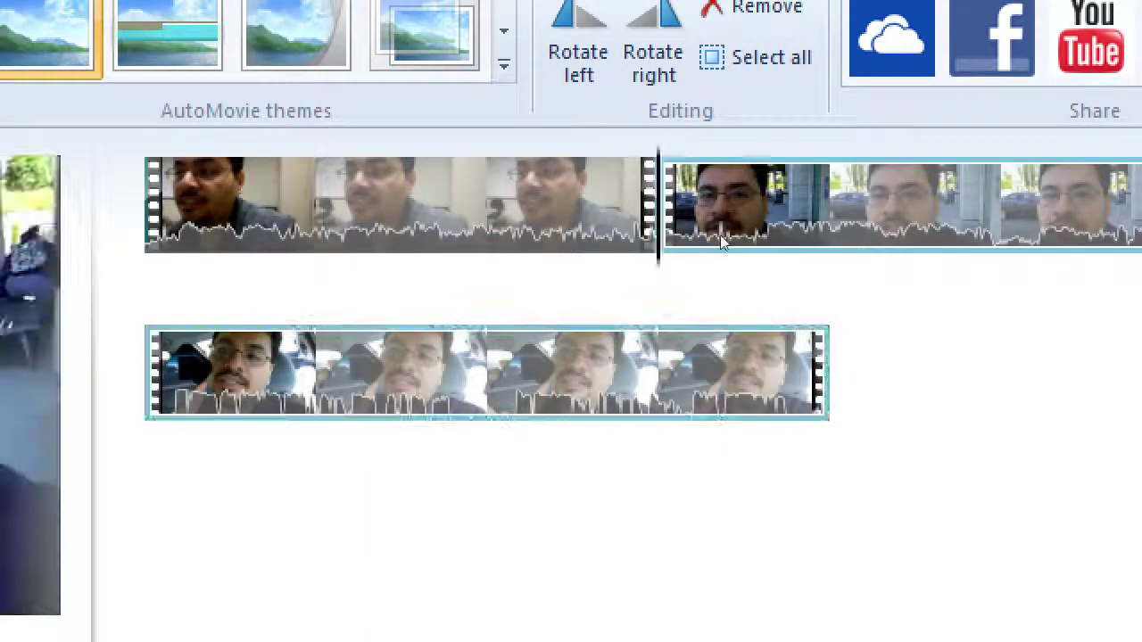
left_click(740, 175)
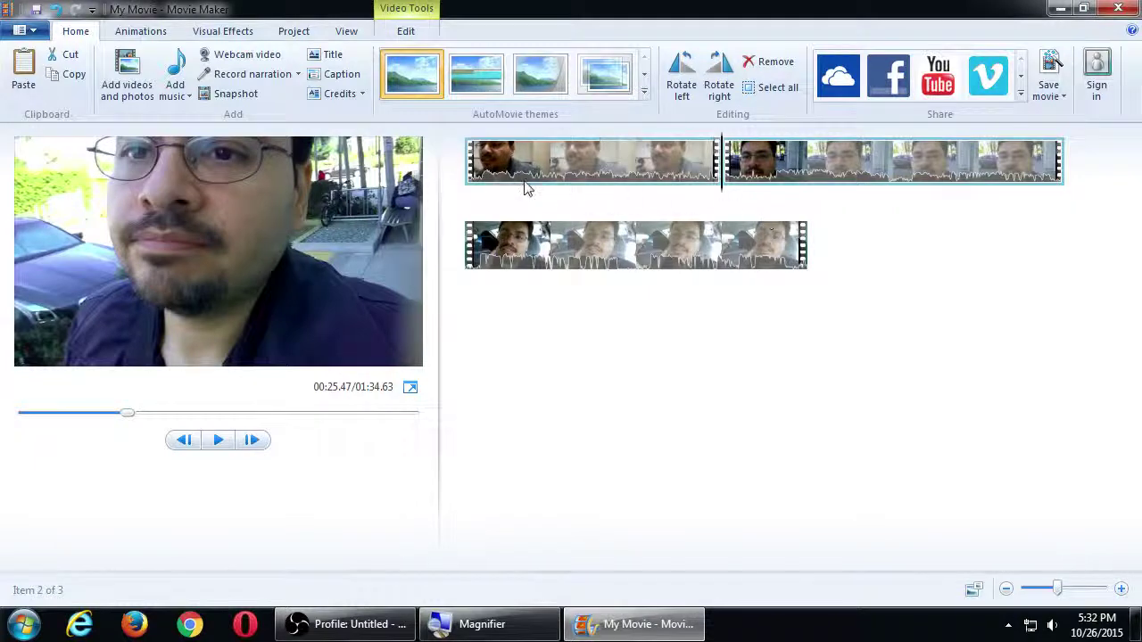
Place the playhead at the start and at several points within the first clip, and preview it from about 5 seconds.
left_click(489, 168)
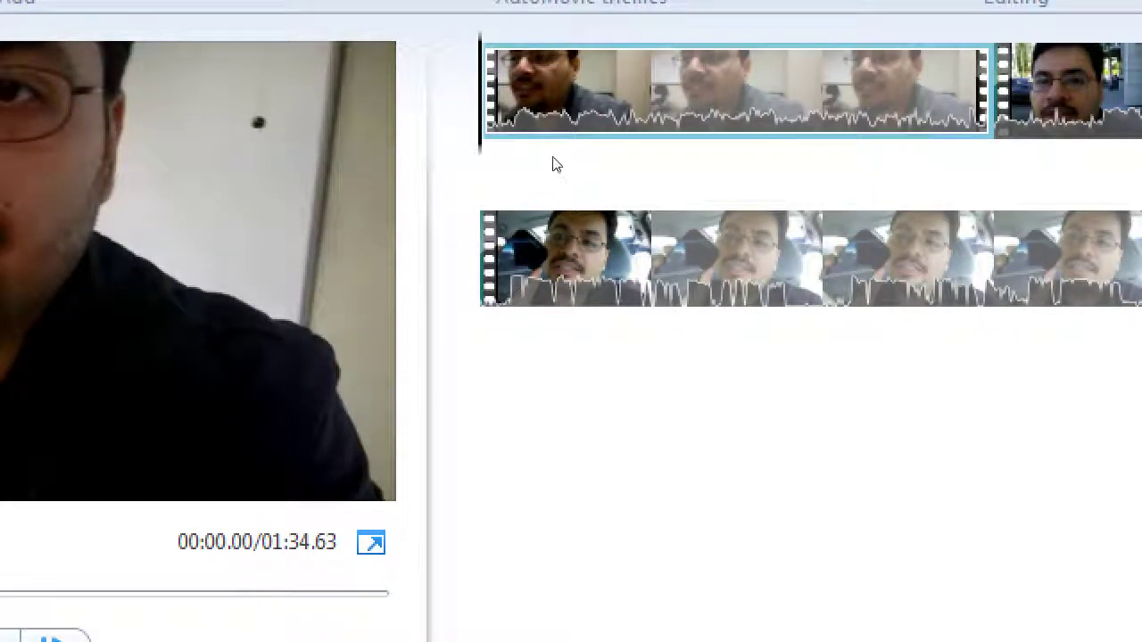
left_click(556, 163)
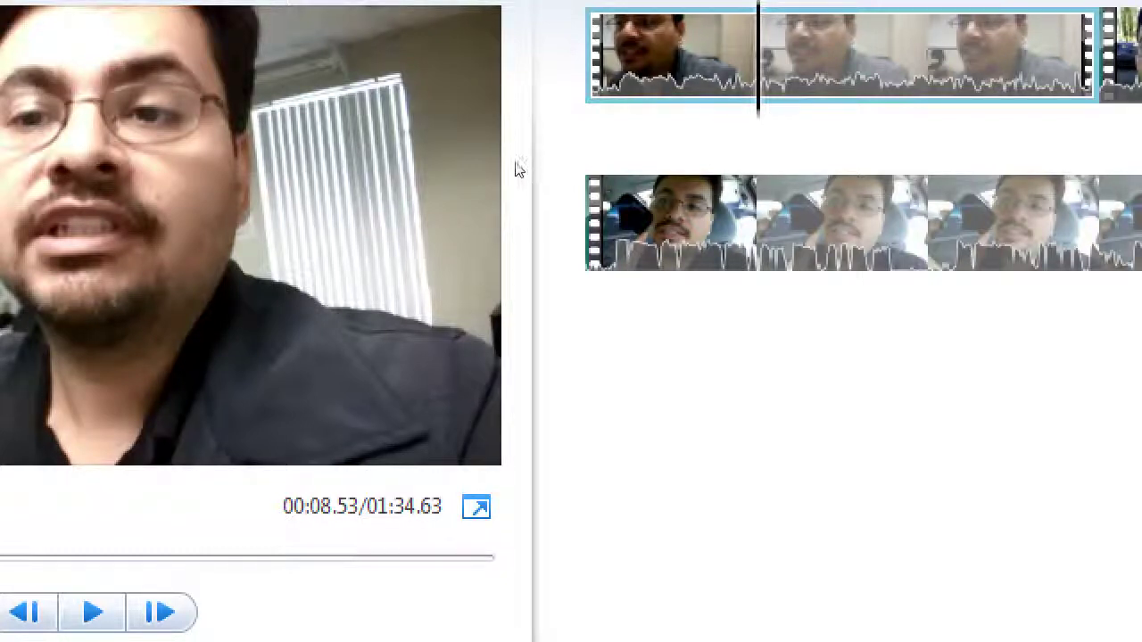
key("Home")
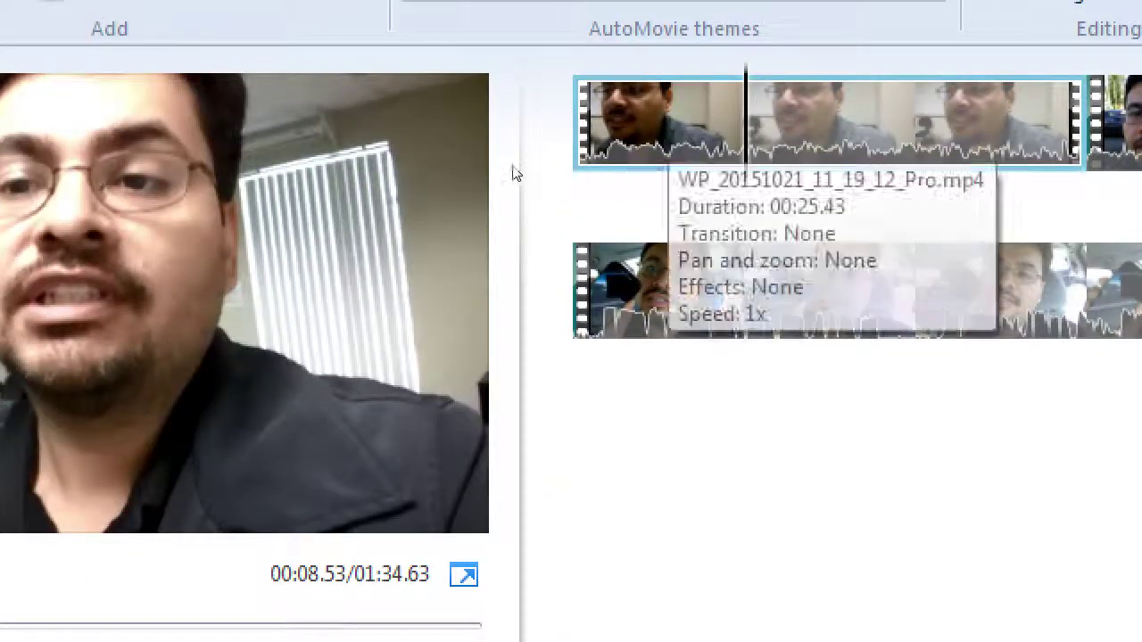
key("Home")
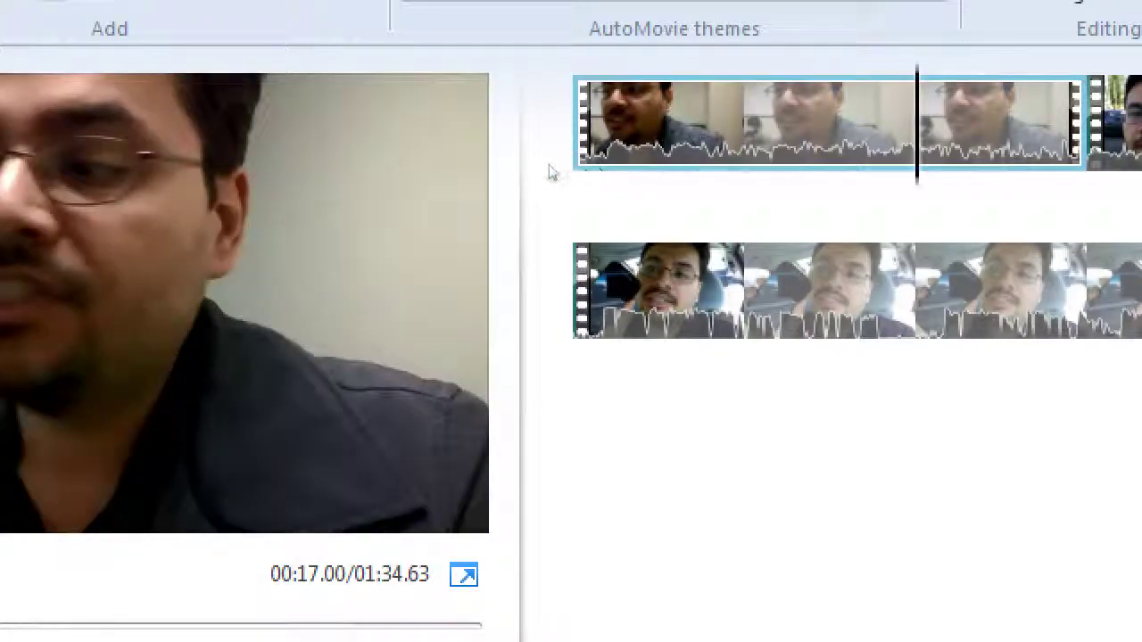
key("Home")
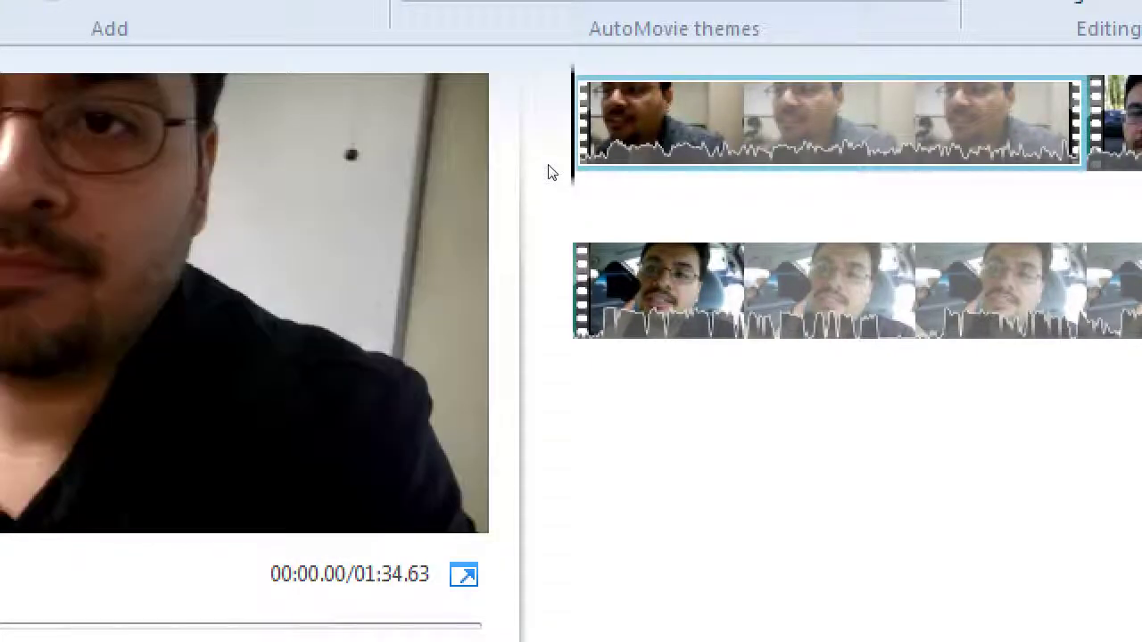
left_click(473, 189)
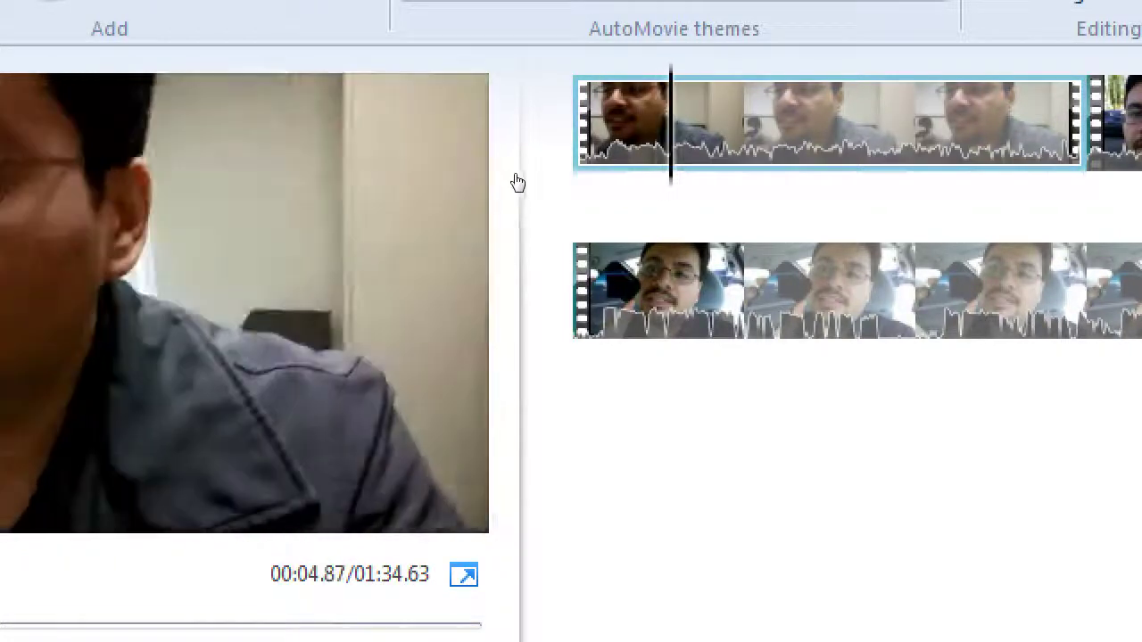
left_click(517, 182)
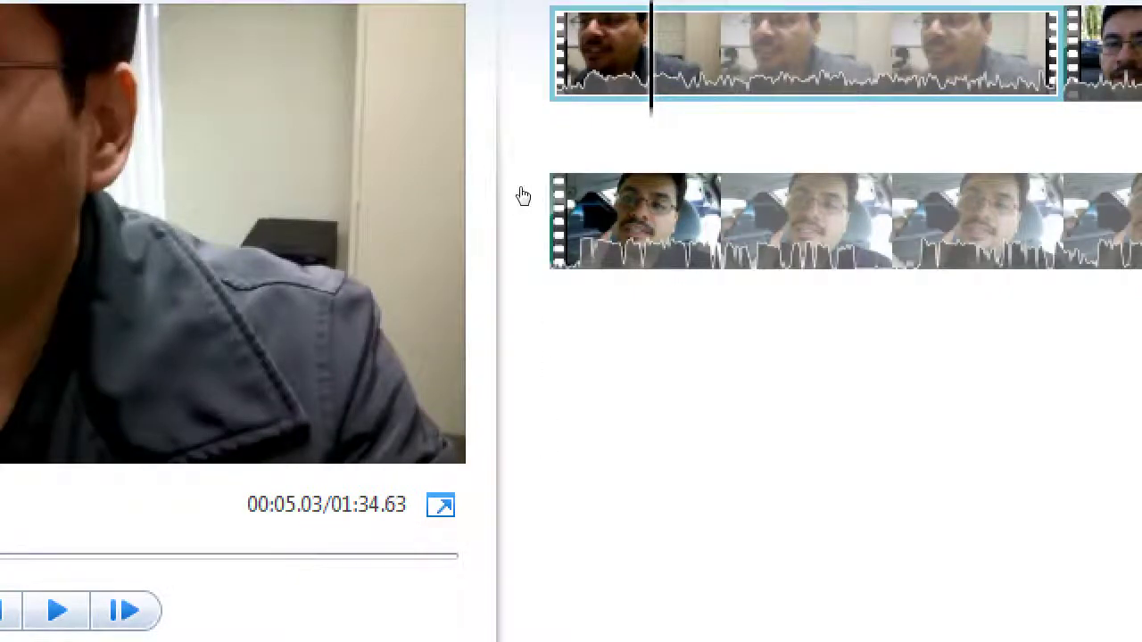
key("space")
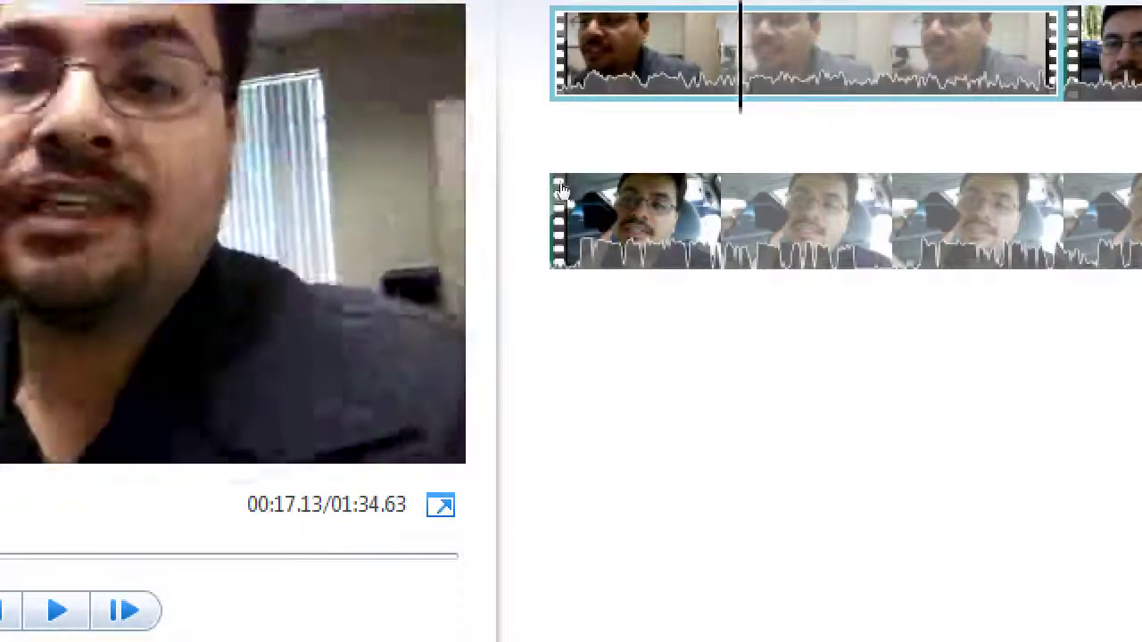
Move the playhead to different points early in the in-car clip and preview the footage there.
left_click(724, 219)
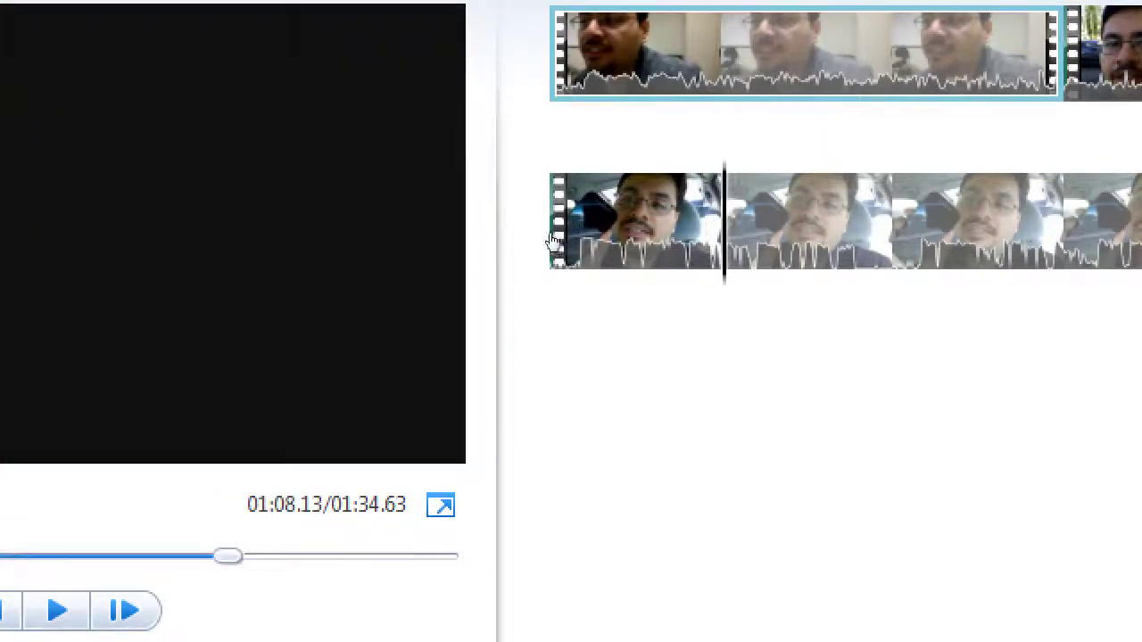
left_click(653, 223)
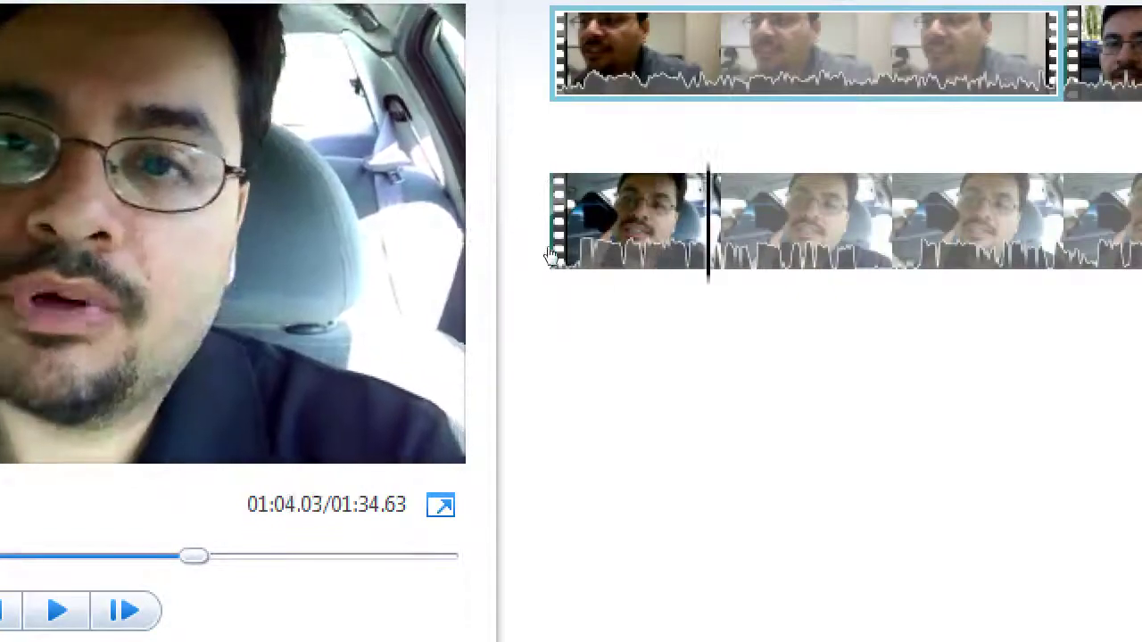
key("space")
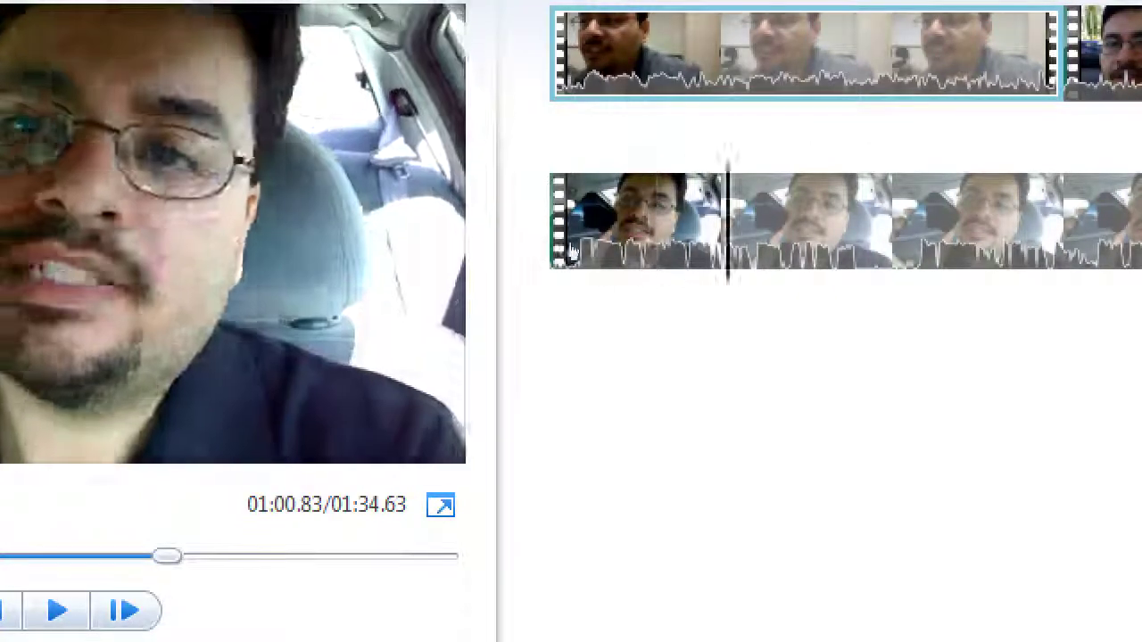
Zoom the storyboard's time scale in to its maximum so the clips spread over several rows.
key("Home")
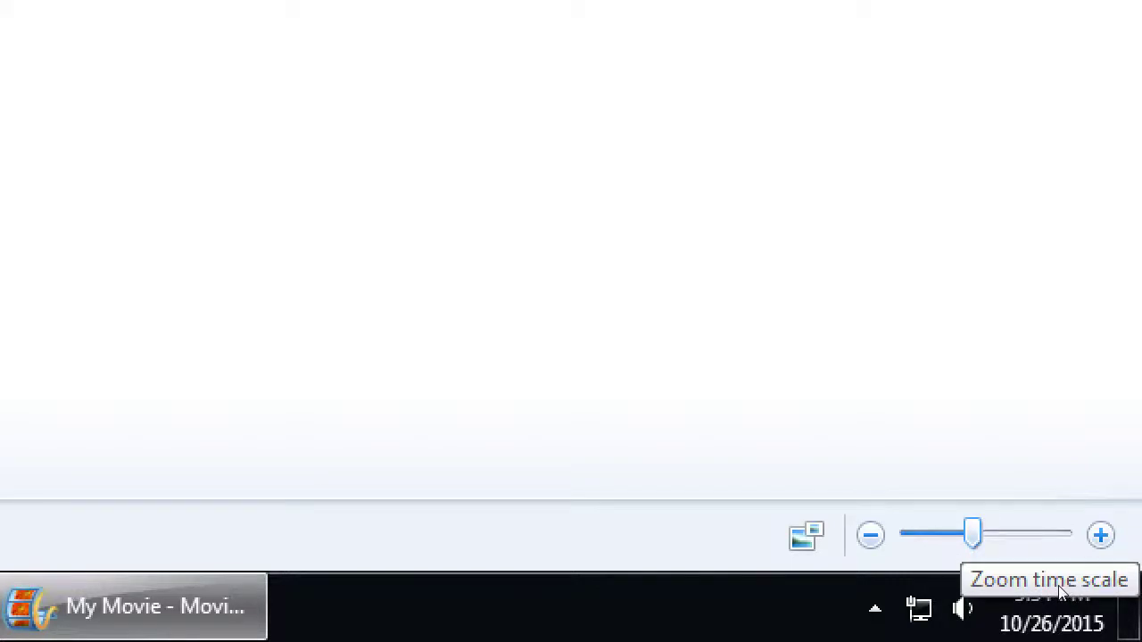
key("Right")
key("Right")
key("Right")
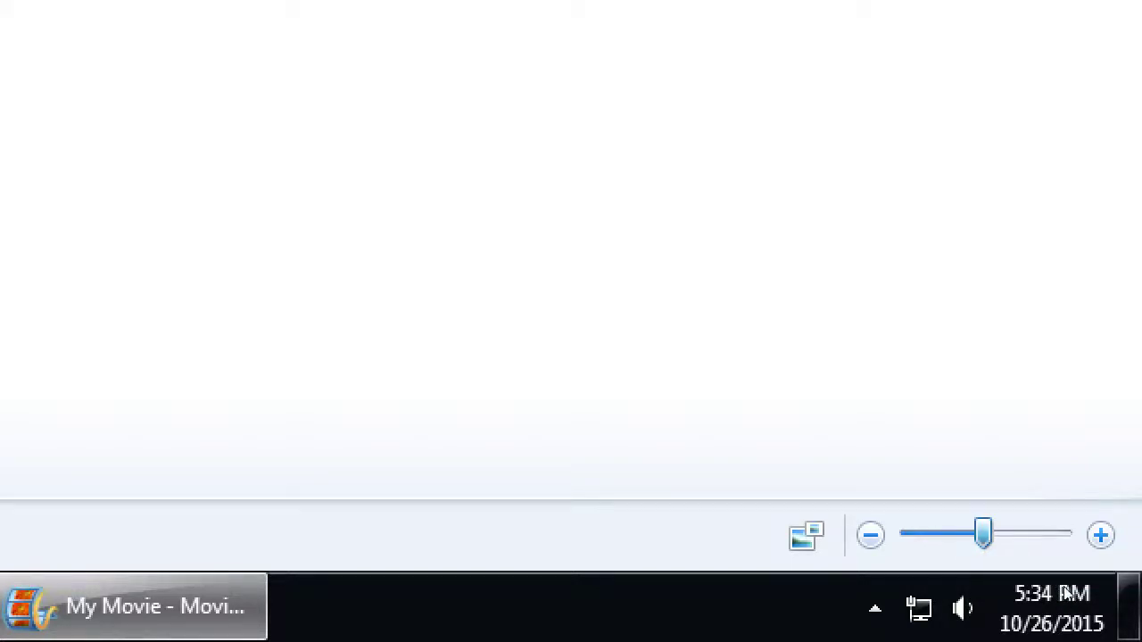
key("Right")
key("Right")
key("Right")
key("Right")
key("Right")
key("Right")
key("Right")
key("Right")
key("Right")
key("Right")
key("Right")
key("Right")
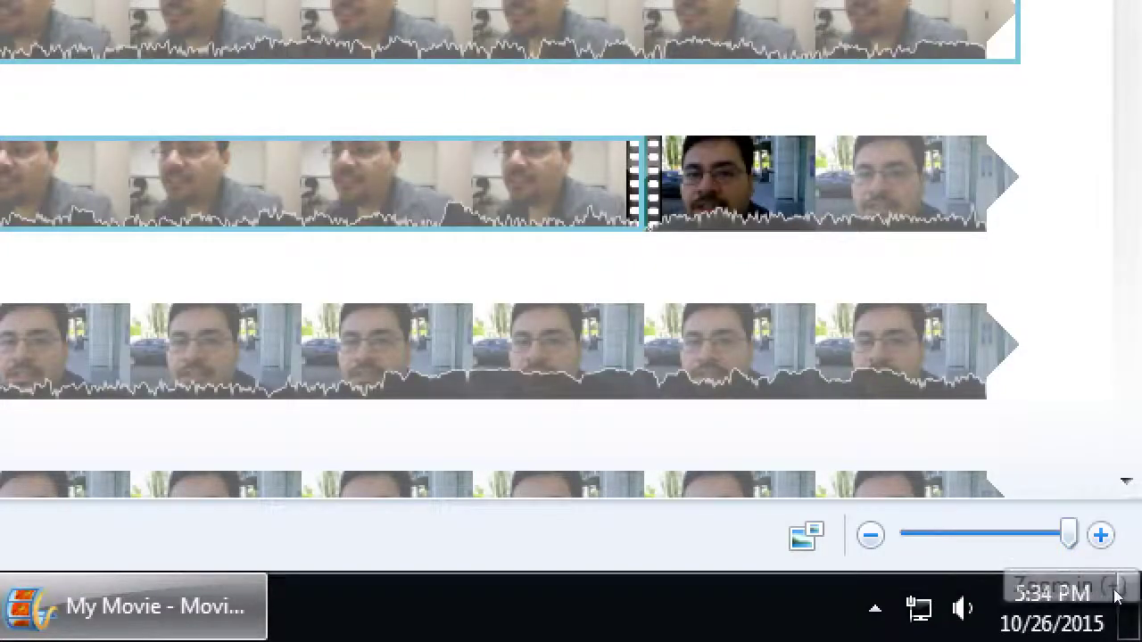
Zoom the storyboard's time scale all the way out so each clip shrinks to a single thumbnail.
key("Left")
key("Left")
key("Left")
key("Left")
key("Left")
key("Left")
key("Left")
key("Left")
key("Left")
key("Left")
key("Left")
key("Left")
key("Left")
key("Left")
key("Left")
key("Left")
key("Left")
key("Left")
key("Left")
key("Left")
key("Left")
key("Left")
key("Left")
key("Left")
key("Left")
key("Left")
key("Left")
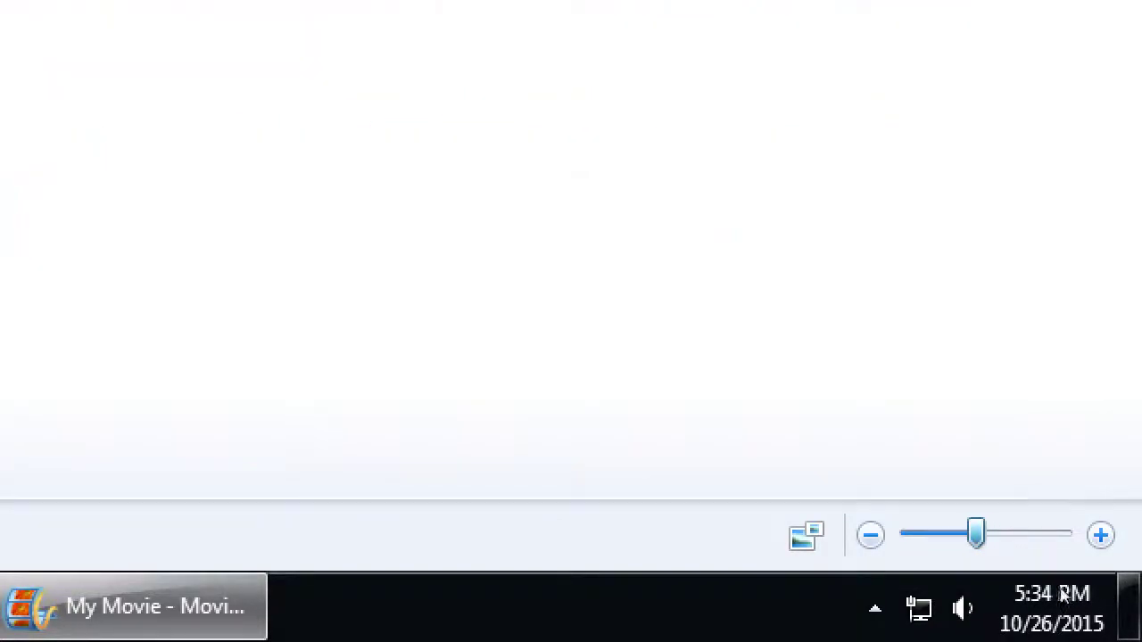
key("super+minus")
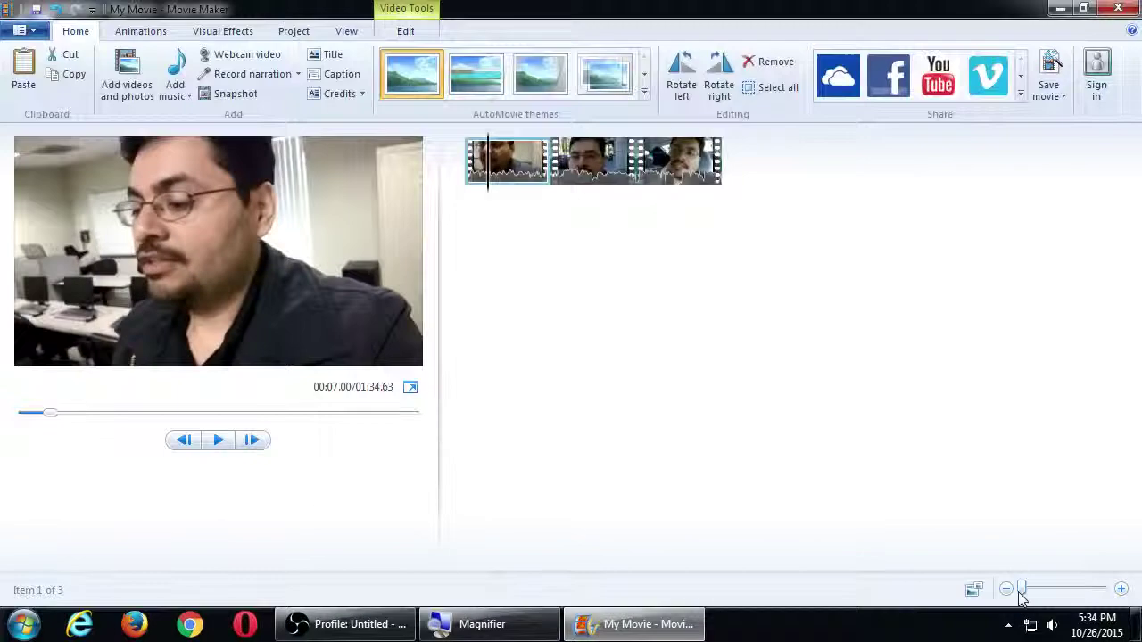
Zoom the time scale to its midpoint, and from there in stages up to the maximum.
left_click_drag(1022, 590, 1064, 591)
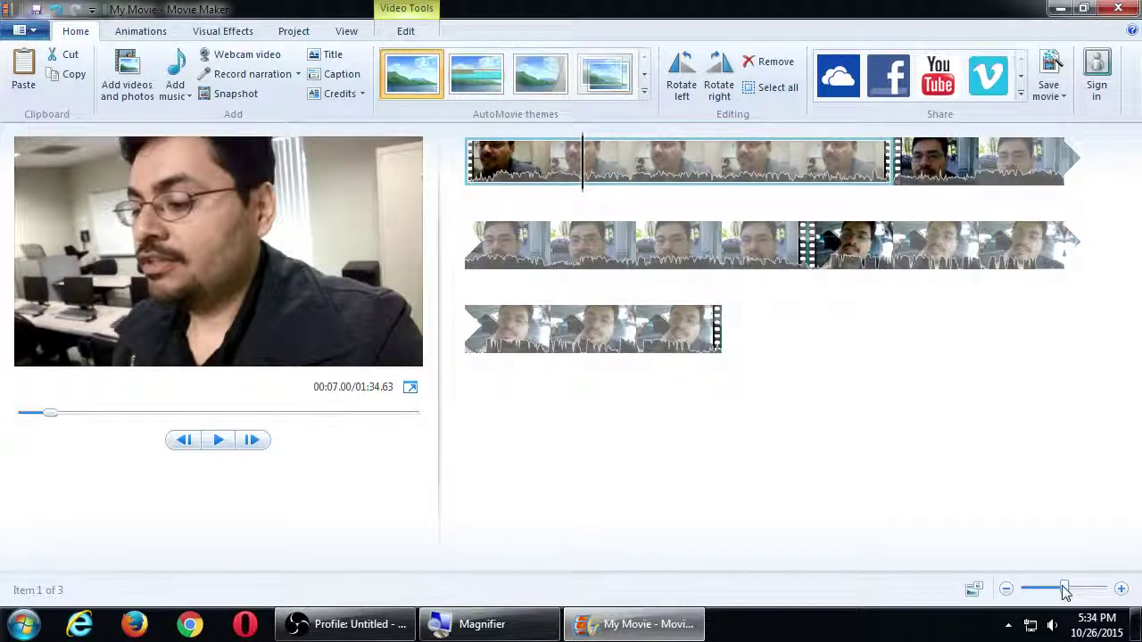
left_click(1083, 593)
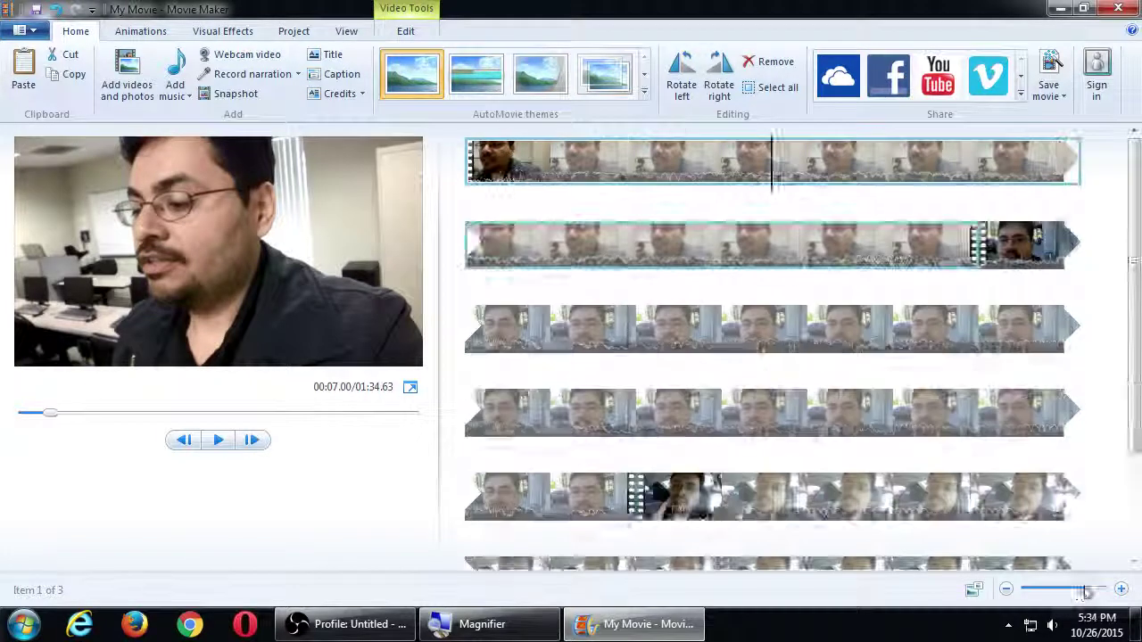
left_click_drag(1084, 592, 1105, 592)
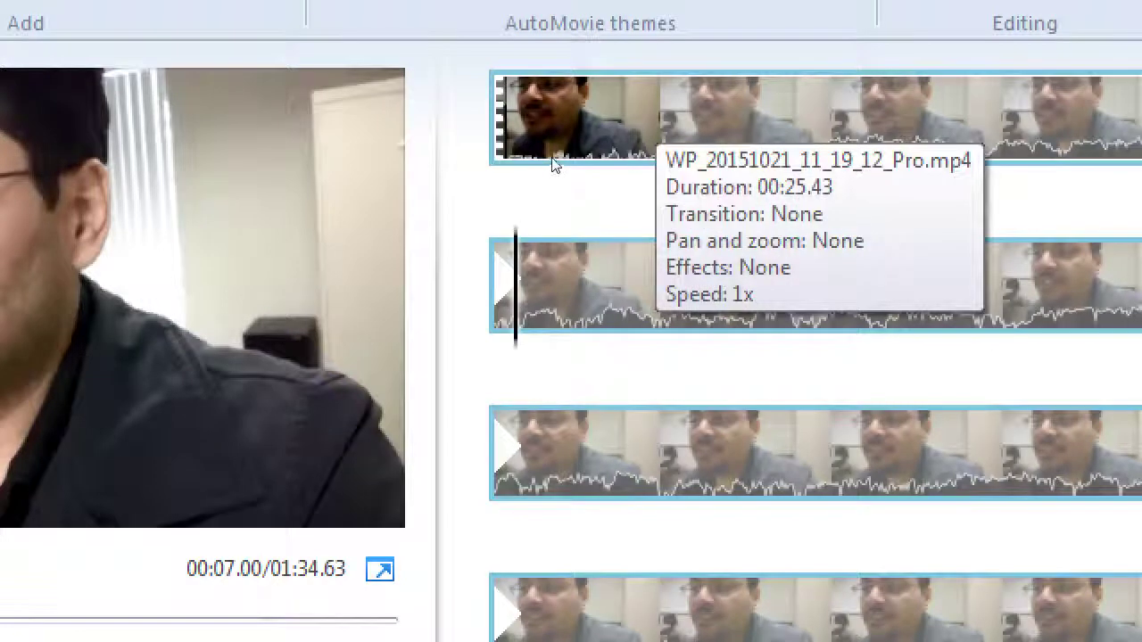
Move the playhead to several points within about the first three seconds of the office clip.
left_click(553, 160)
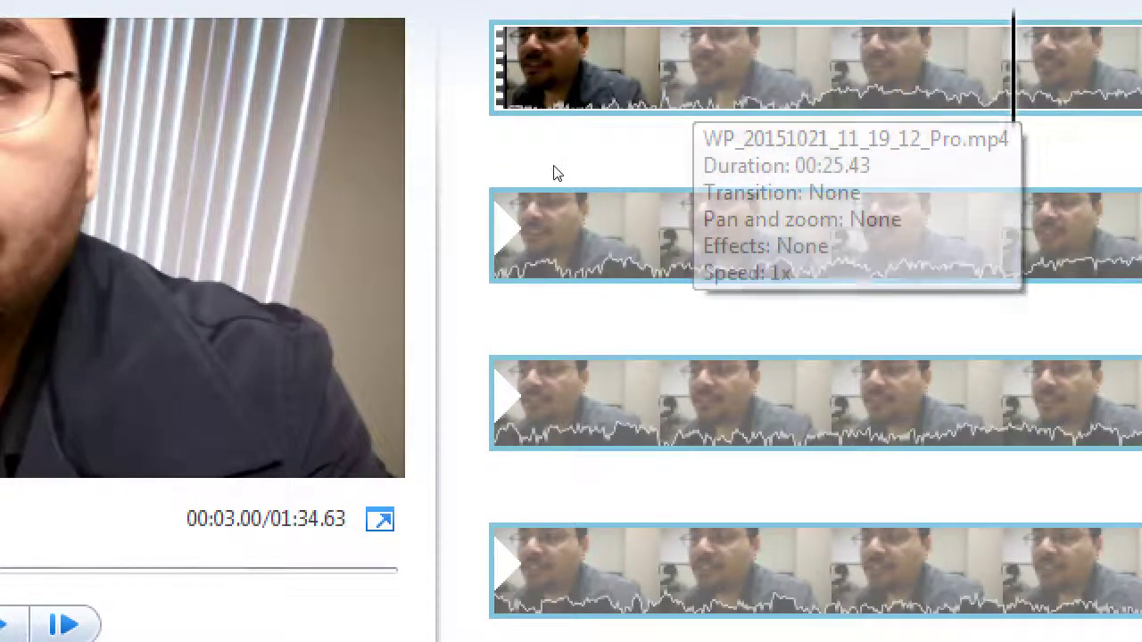
left_click(625, 173)
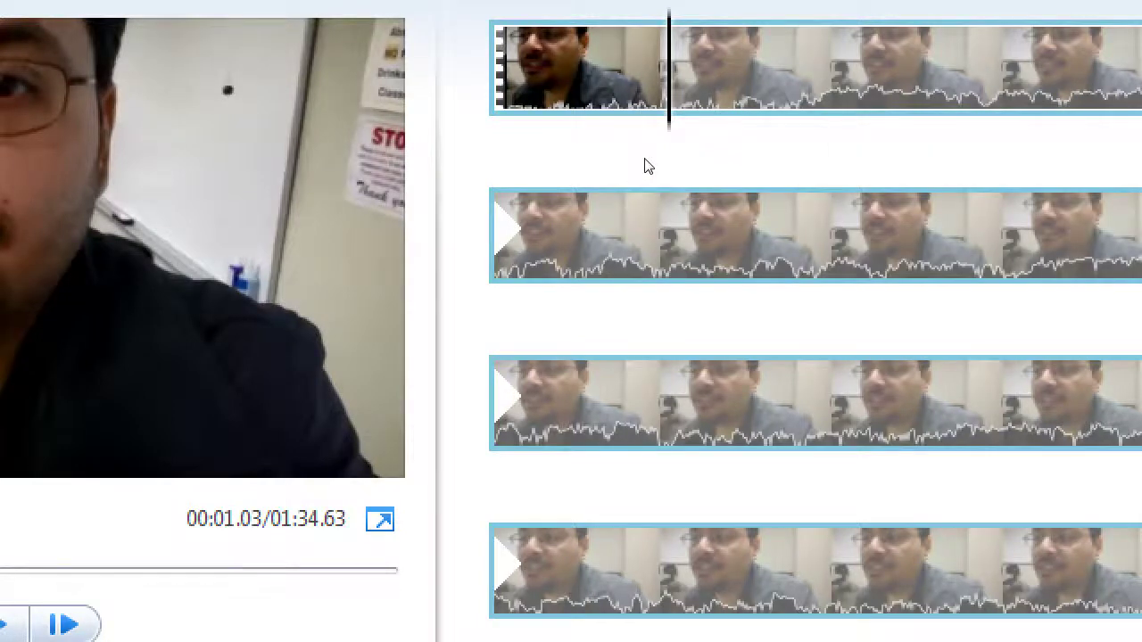
left_click(531, 166)
left_click(614, 169)
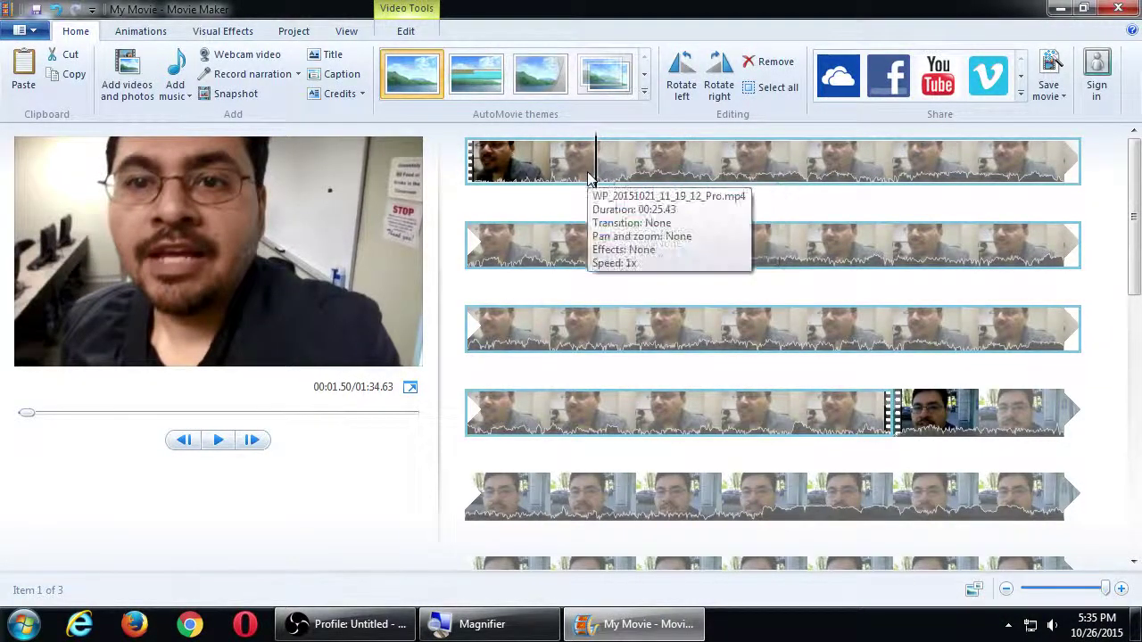
Move the playhead further into the office clip, to points around 8.5 to 9.4 seconds and around 16.6 seconds.
left_click_drag(595, 176, 606, 259)
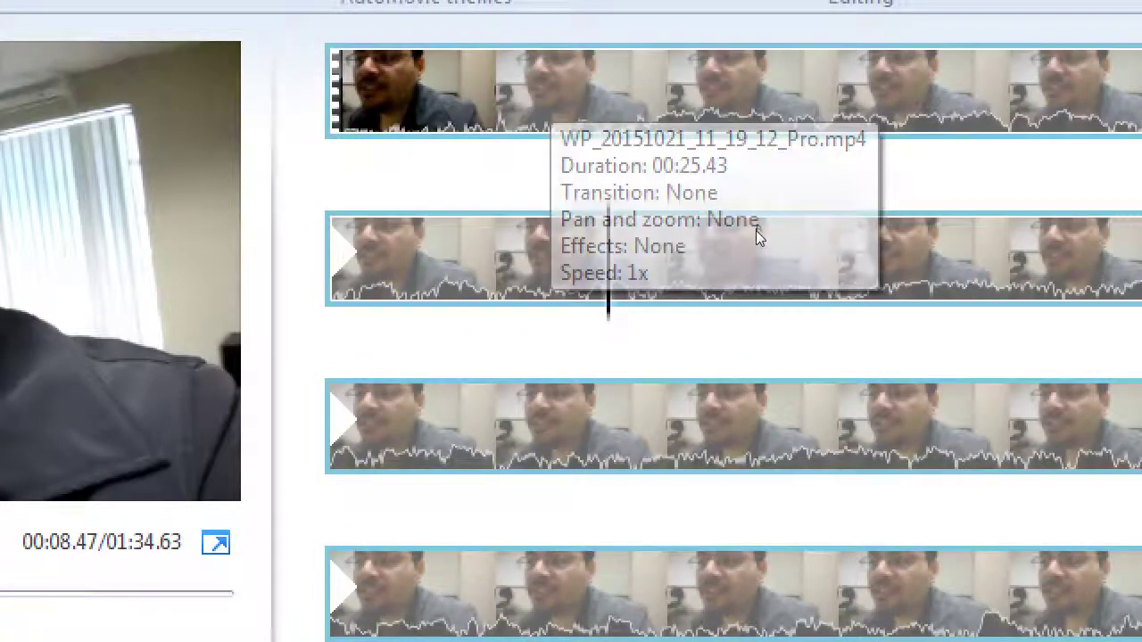
left_click(634, 272)
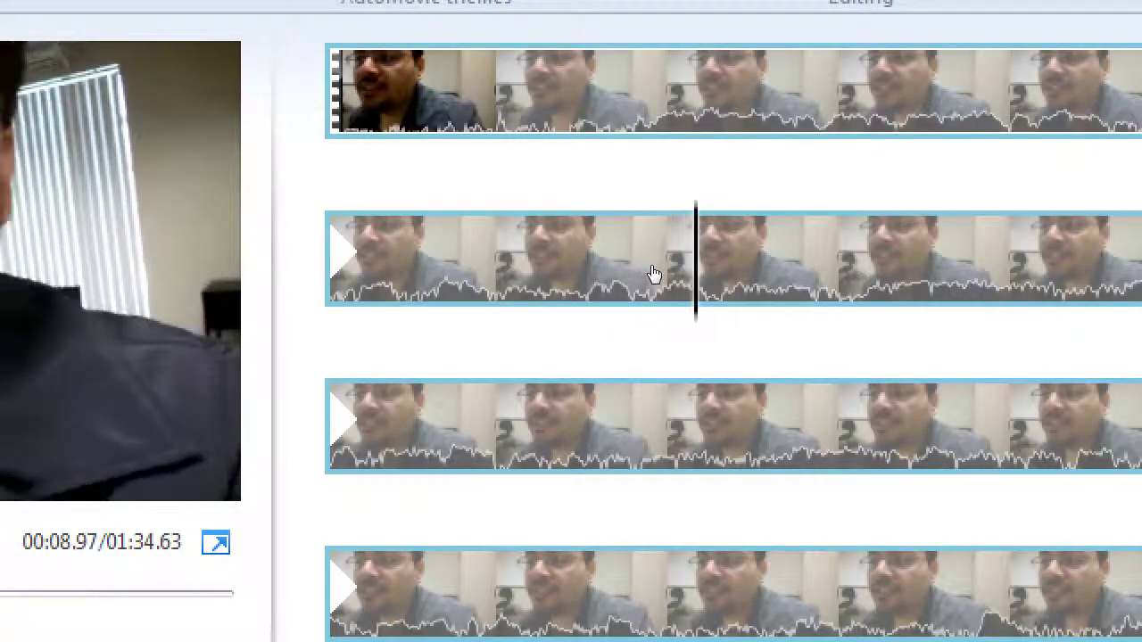
left_click(648, 275)
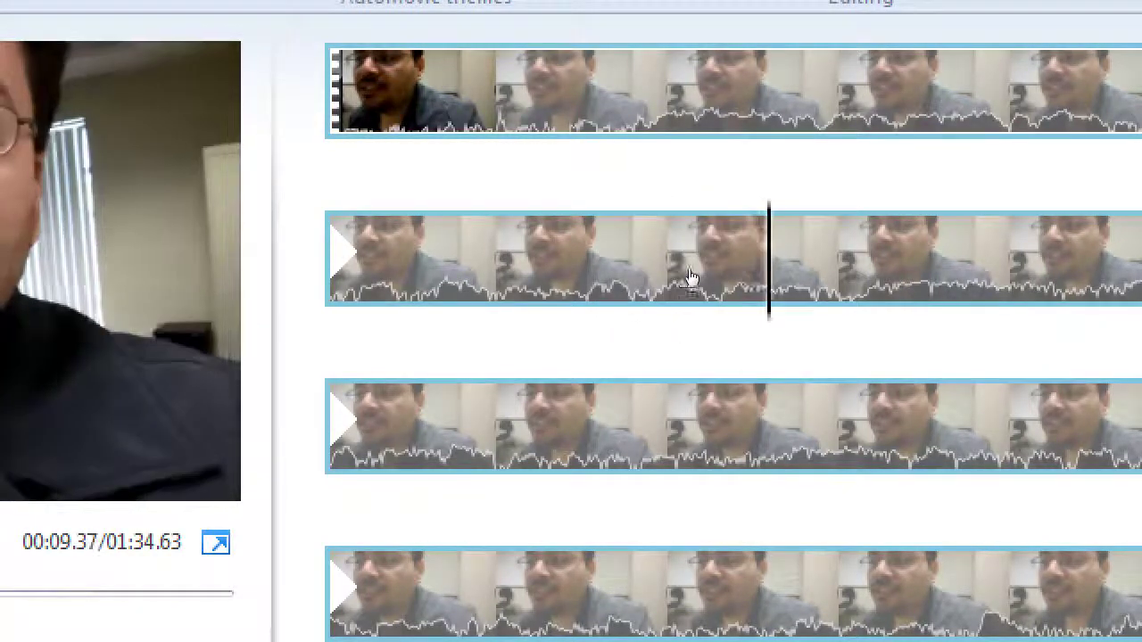
left_click(711, 347)
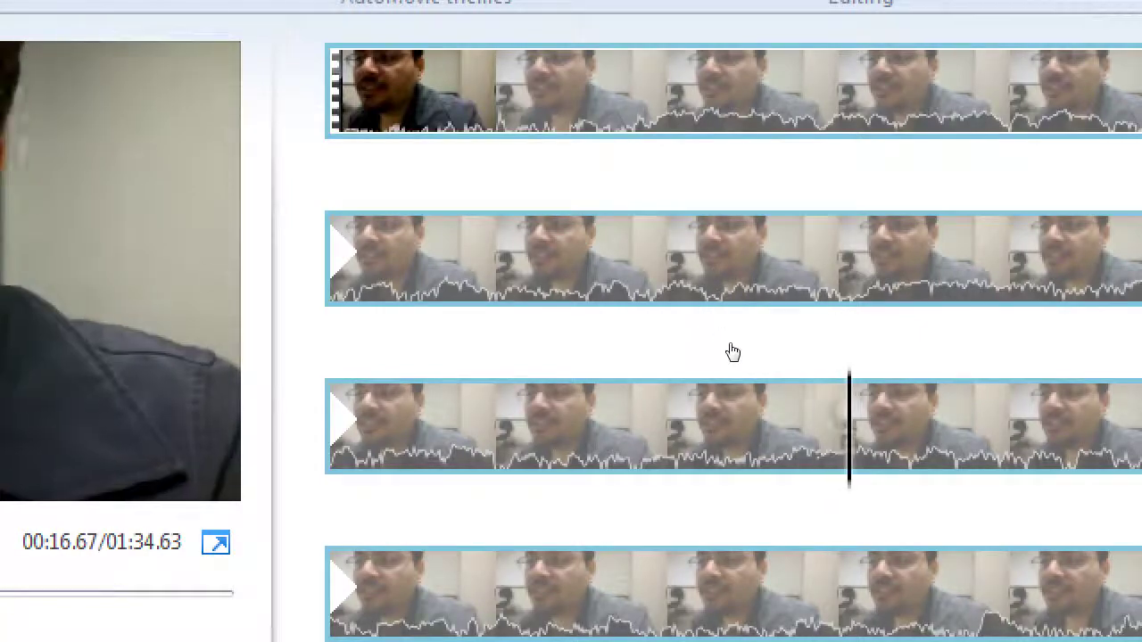
left_click(708, 355)
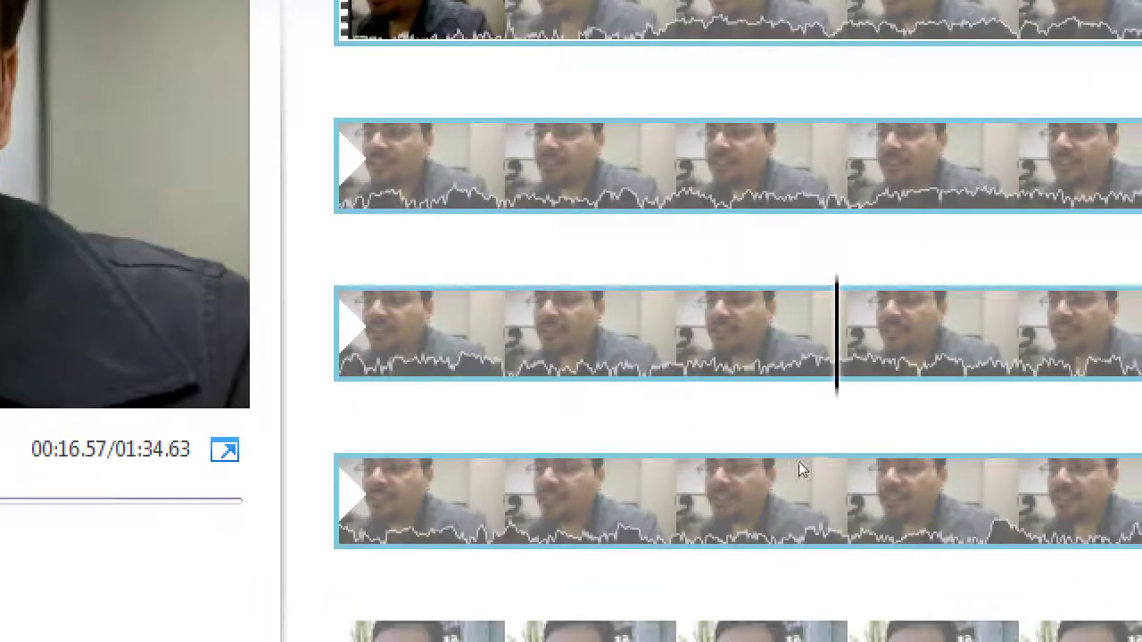
Place the playhead at about 13.7 seconds in the office clip and preview the movie in two stretches into the outdoor clip.
scroll(789, 562, "down", 2)
scroll(893, 499, "down", 3)
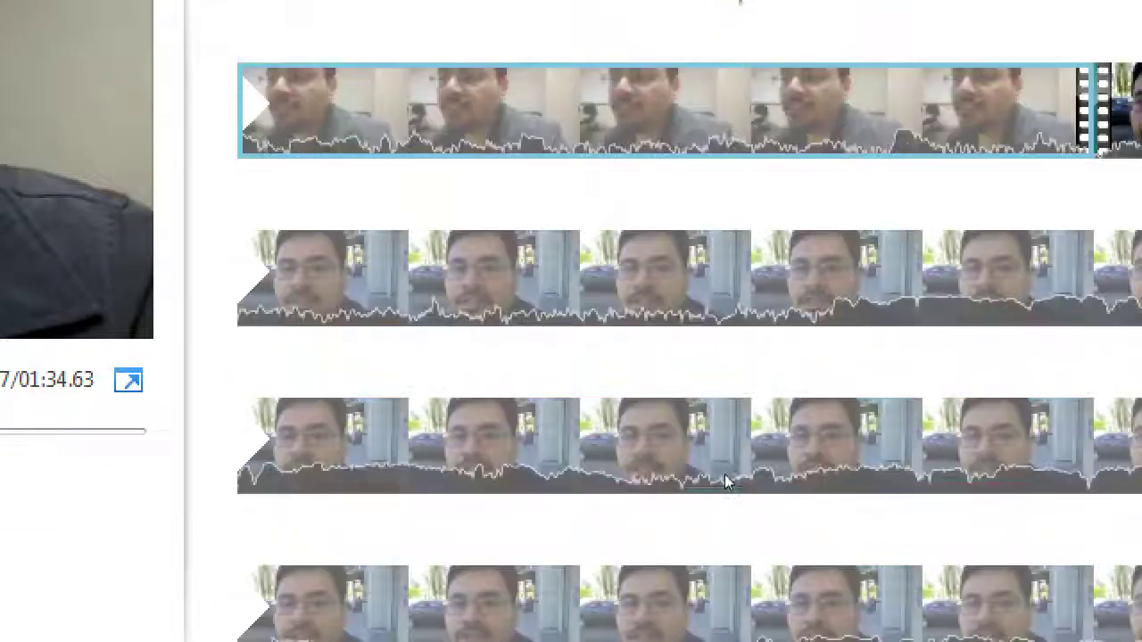
left_click(588, 449)
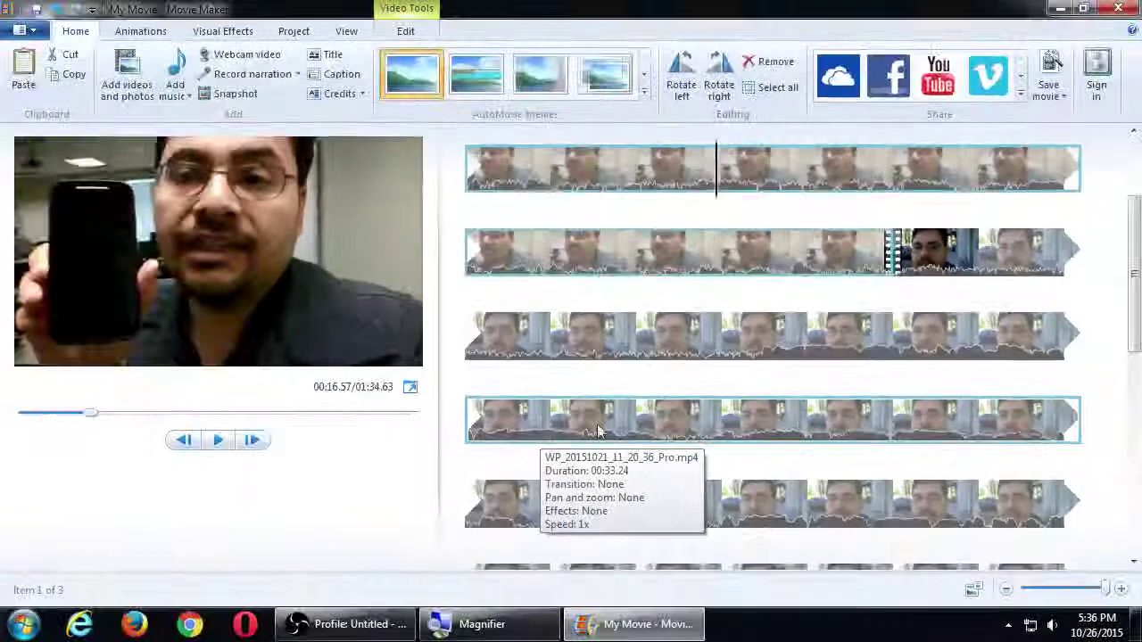
left_click(497, 179)
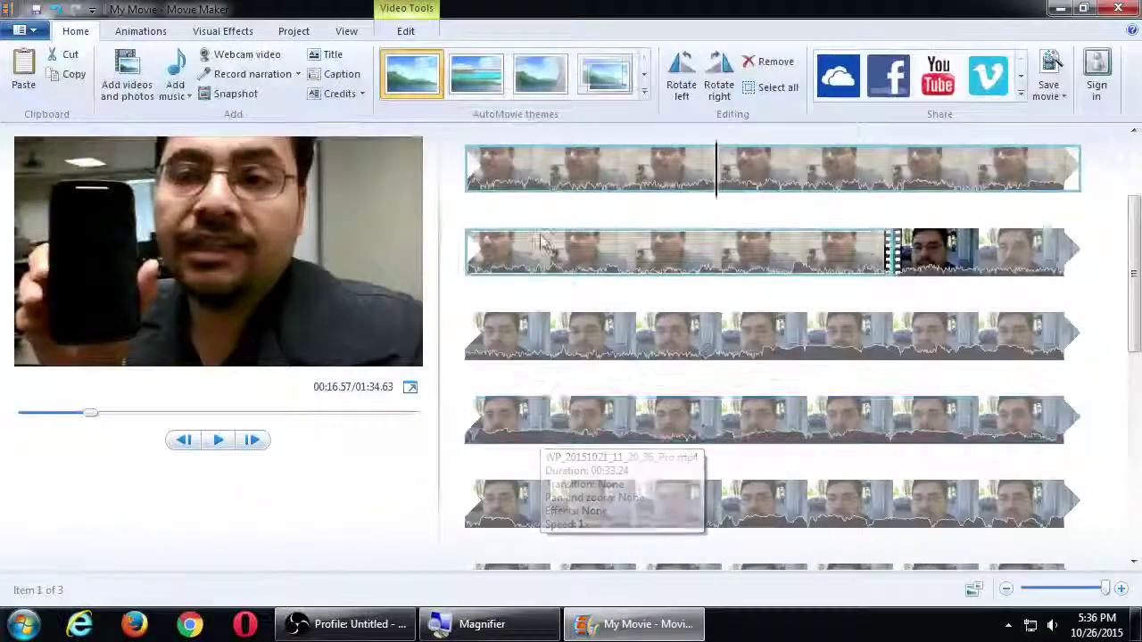
left_click(481, 174)
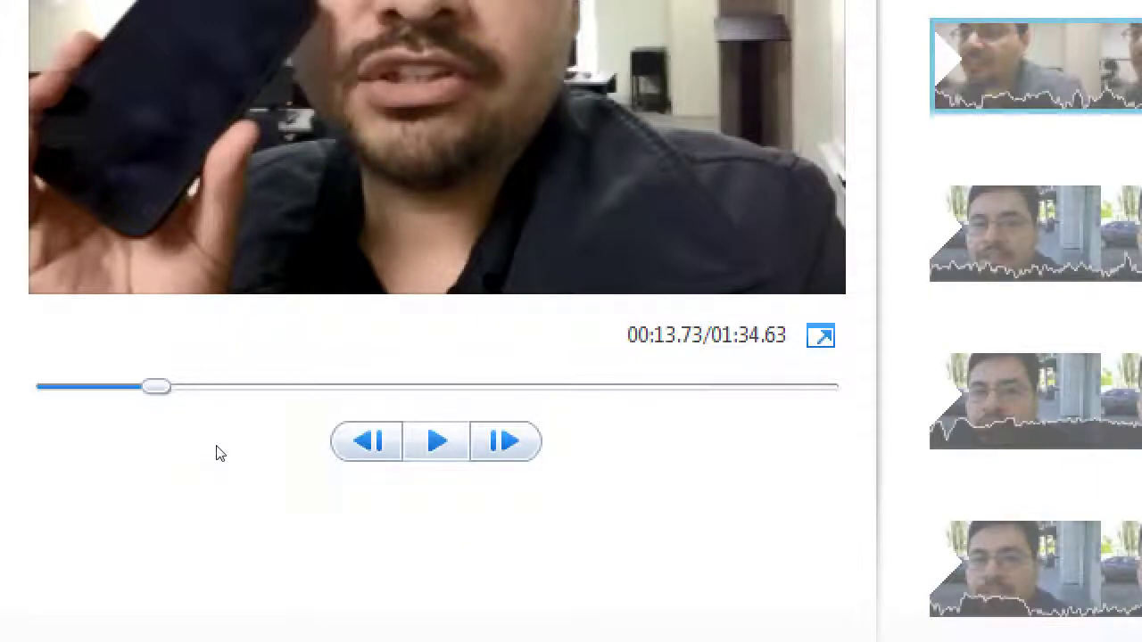
key("space")
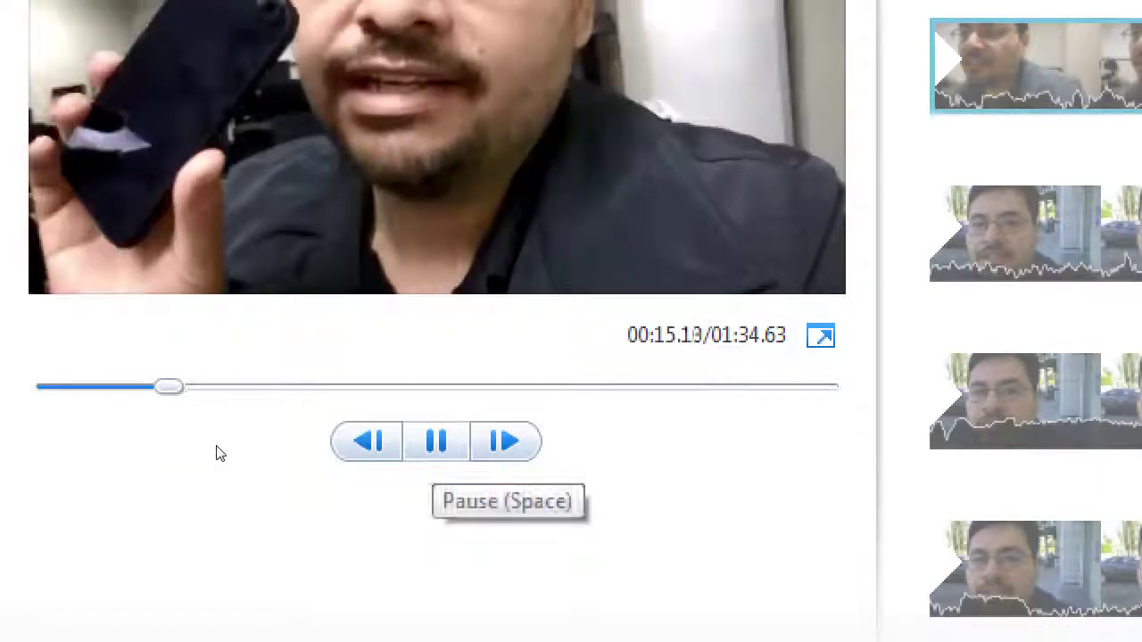
key("space")
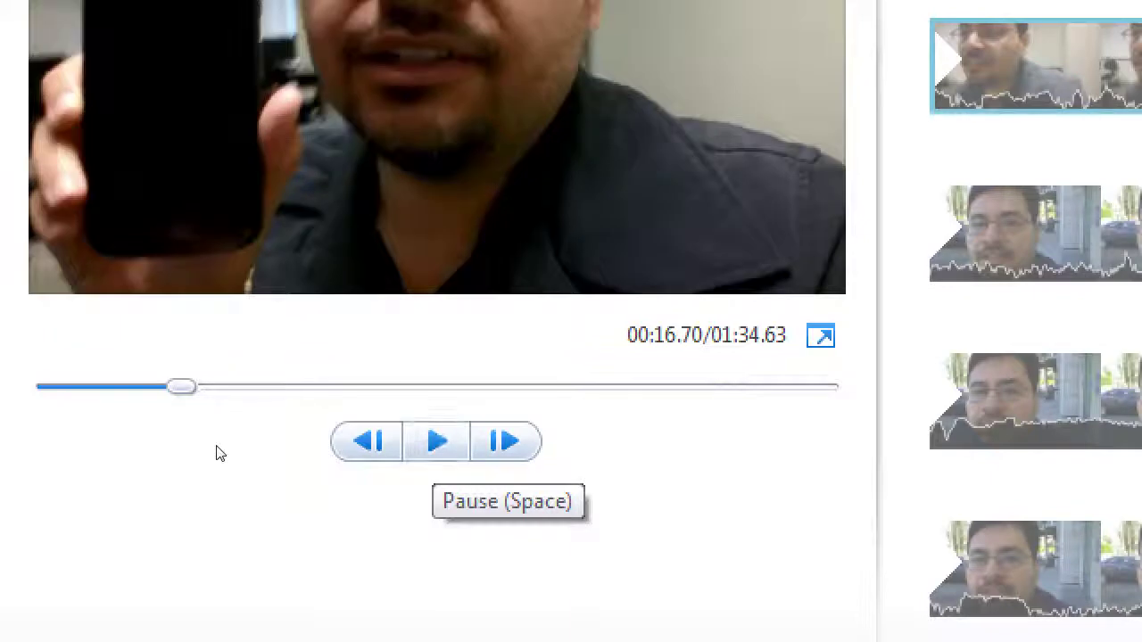
key("space")
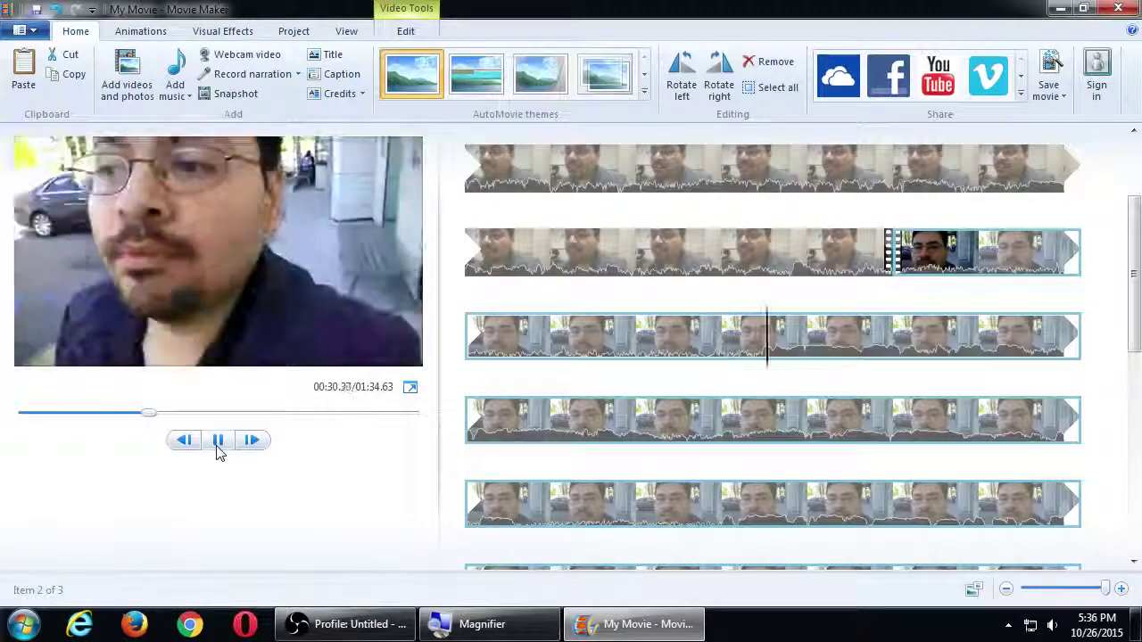
left_click(218, 446)
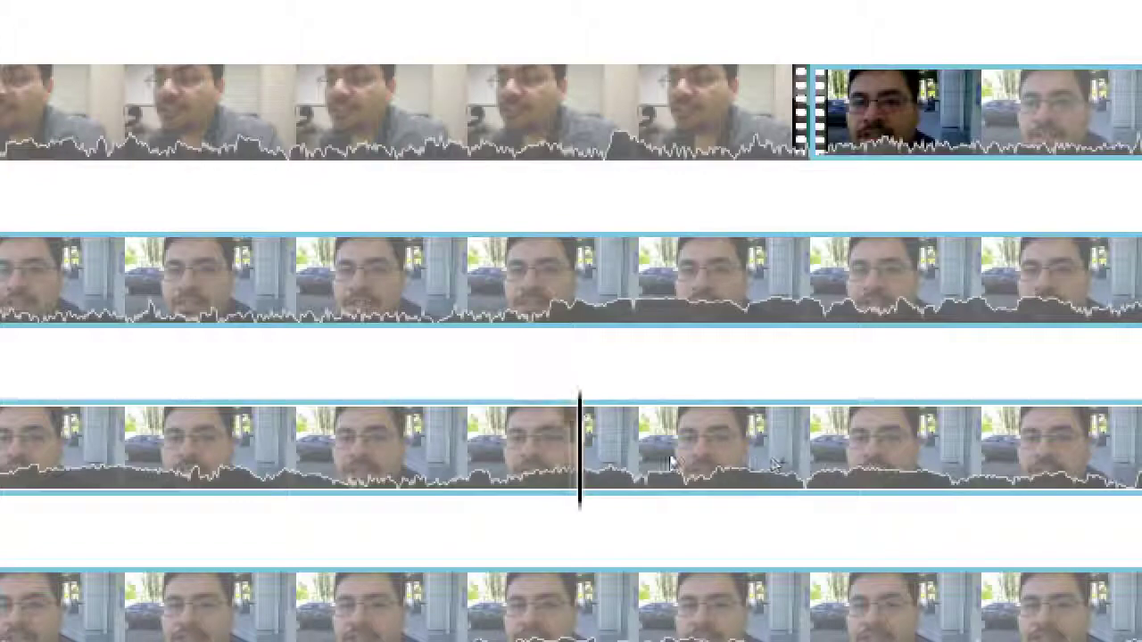
Move the playhead back to about 36.6 seconds in the outdoor clip, and from there to about 10.8 seconds in the office clip.
key("super+minus")
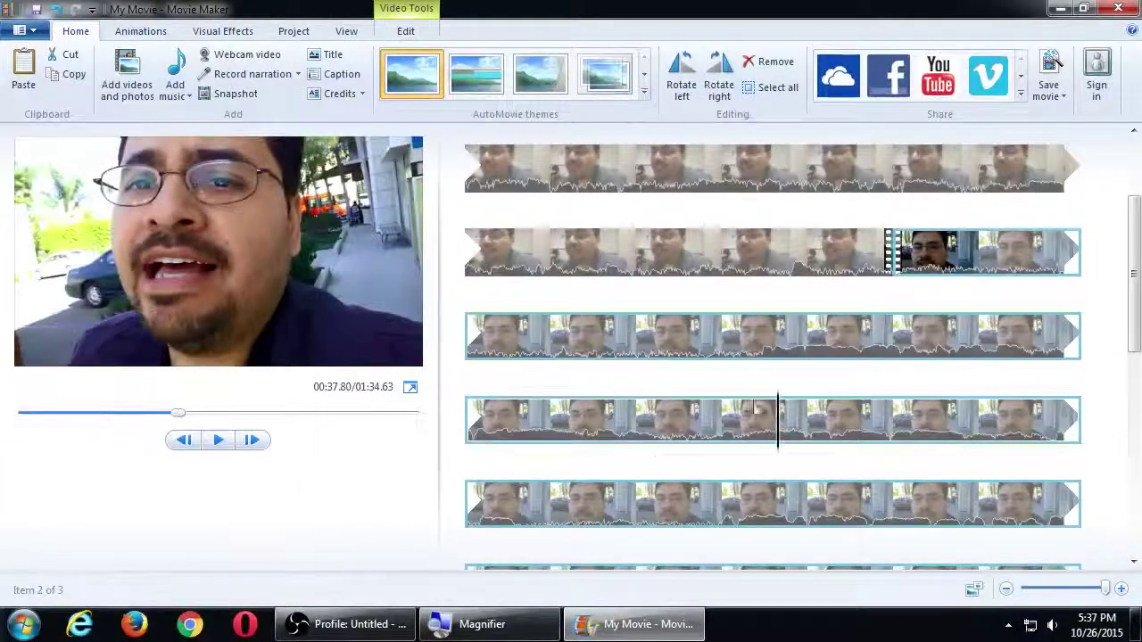
left_click(746, 428)
left_click_drag(746, 428, 678, 432)
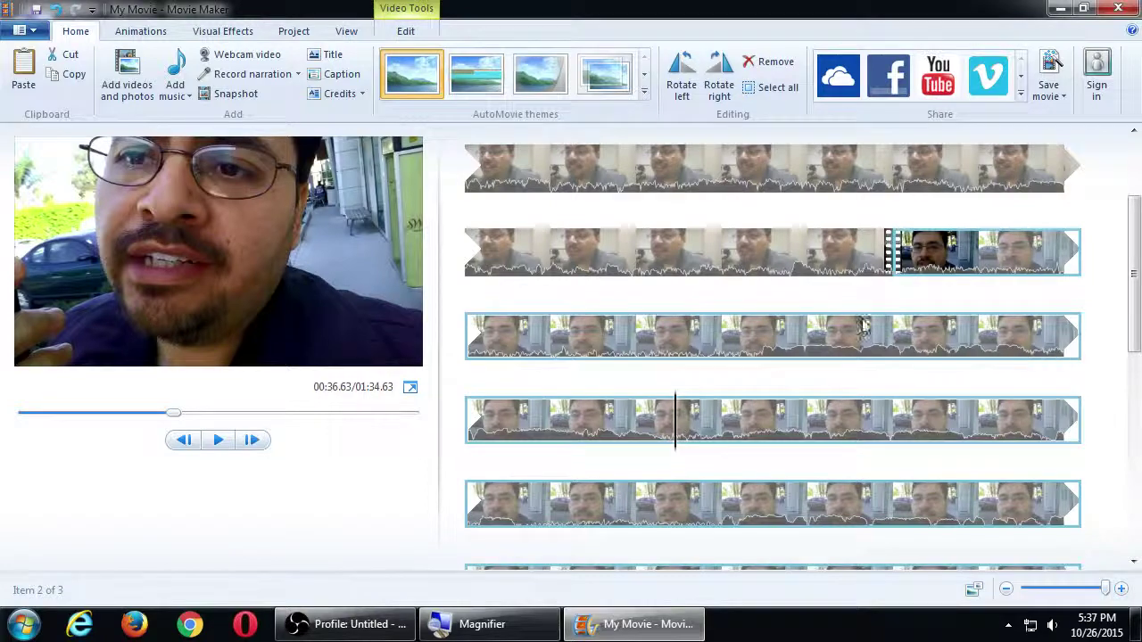
mouse_move(852, 332)
left_mouse_down()
mouse_move(874, 331)
mouse_move(872, 321)
left_mouse_up()
left_click(811, 245)
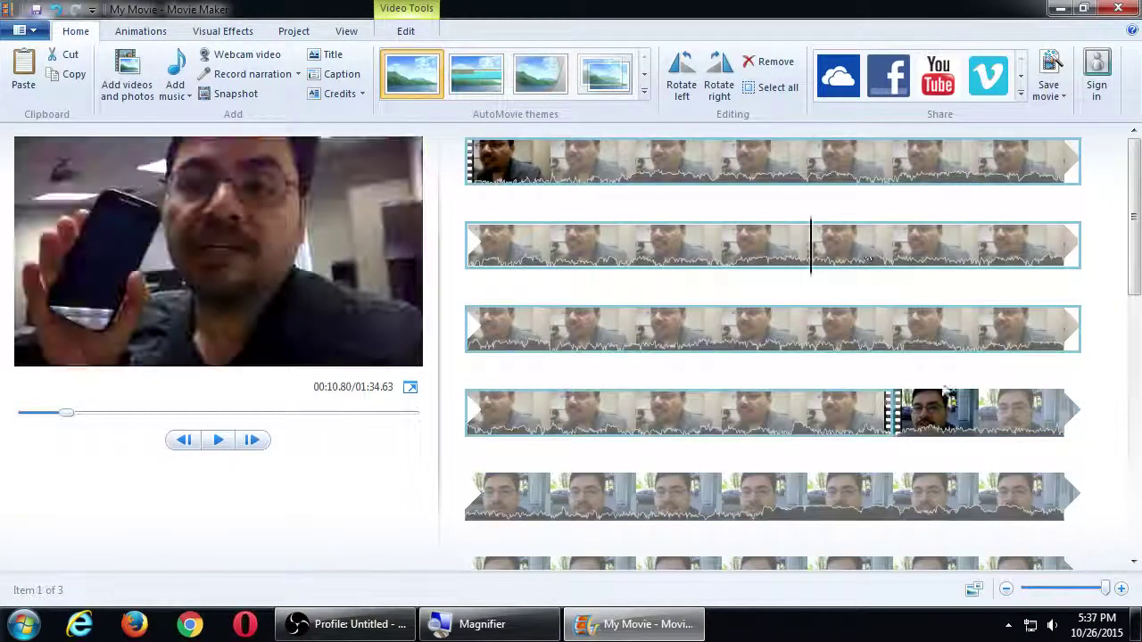
Preview a few seconds from the start of the office clip and a short stretch inside the in-car clip.
left_click(481, 172)
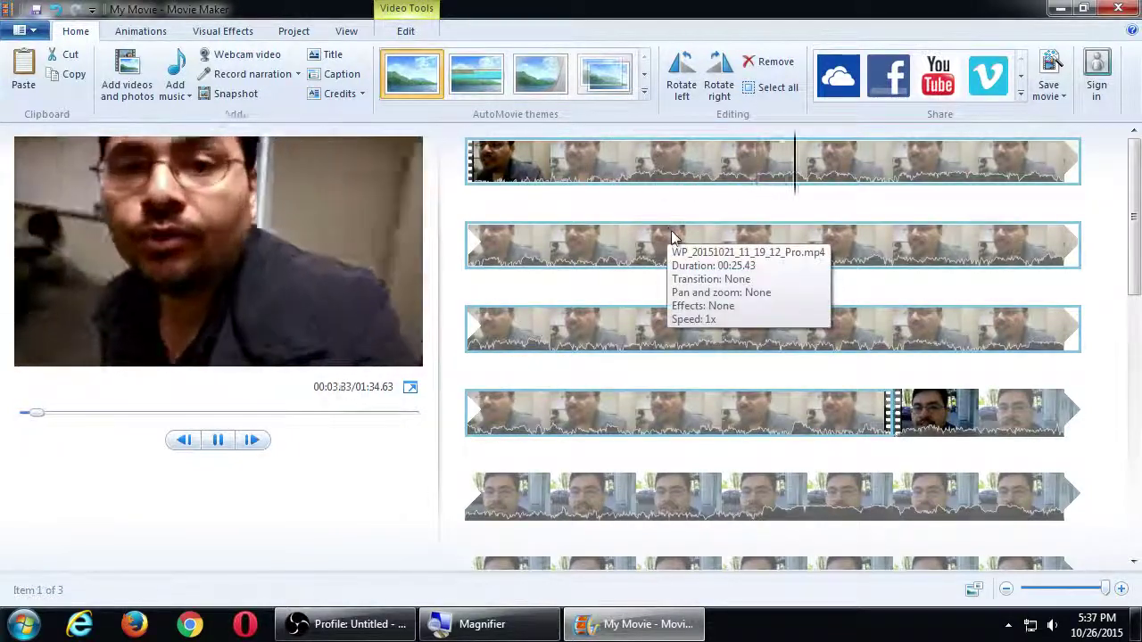
key("space")
scroll(785, 357, "down", 5)
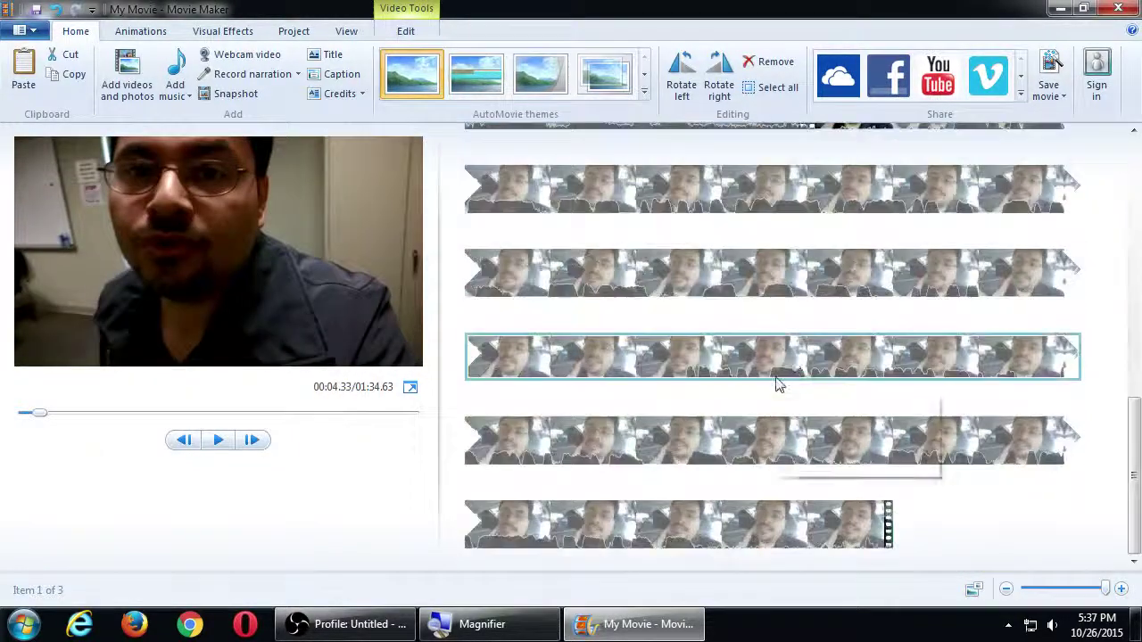
left_click(535, 278)
key("space")
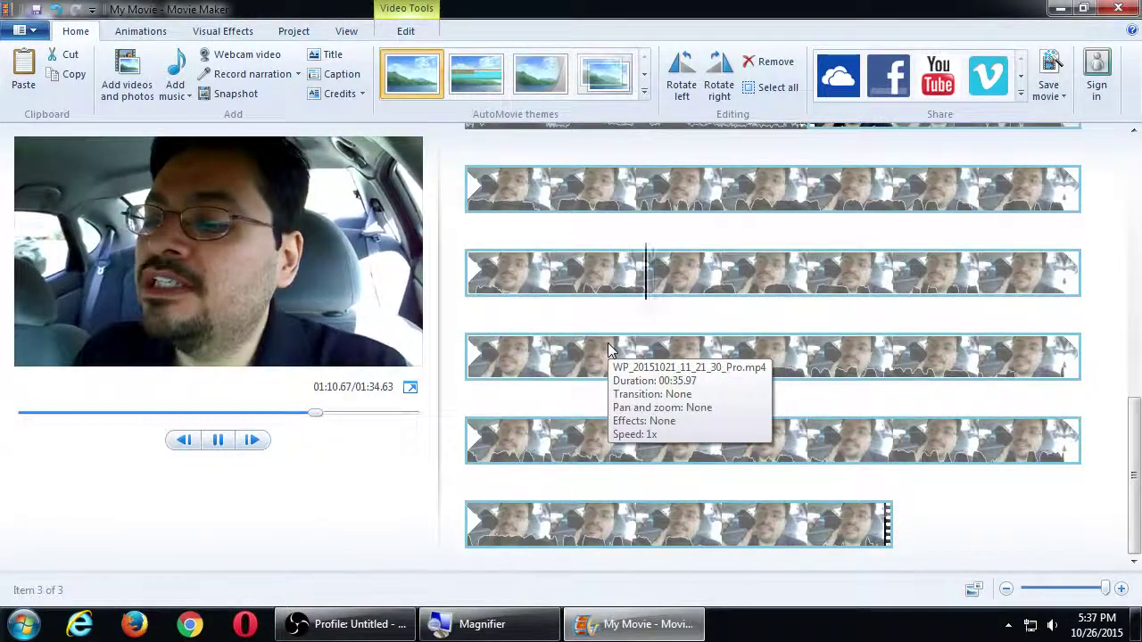
key("space")
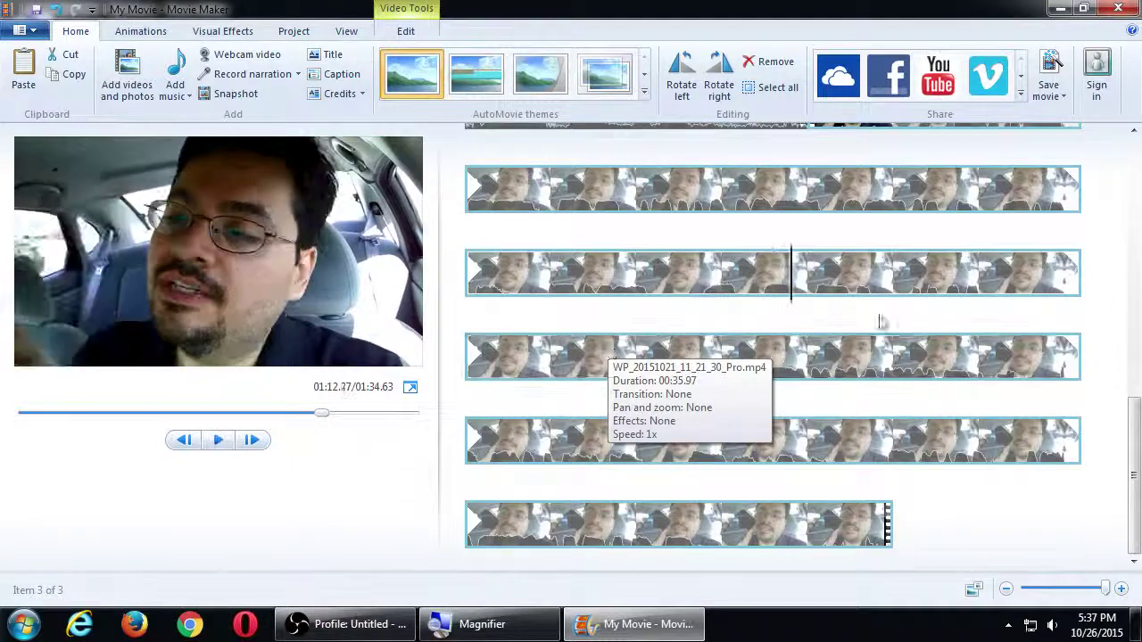
Return to the beginning of the storyboard and place the playhead at about 1 second in the office clip.
left_click(1137, 152)
left_click(723, 169)
left_click(557, 169)
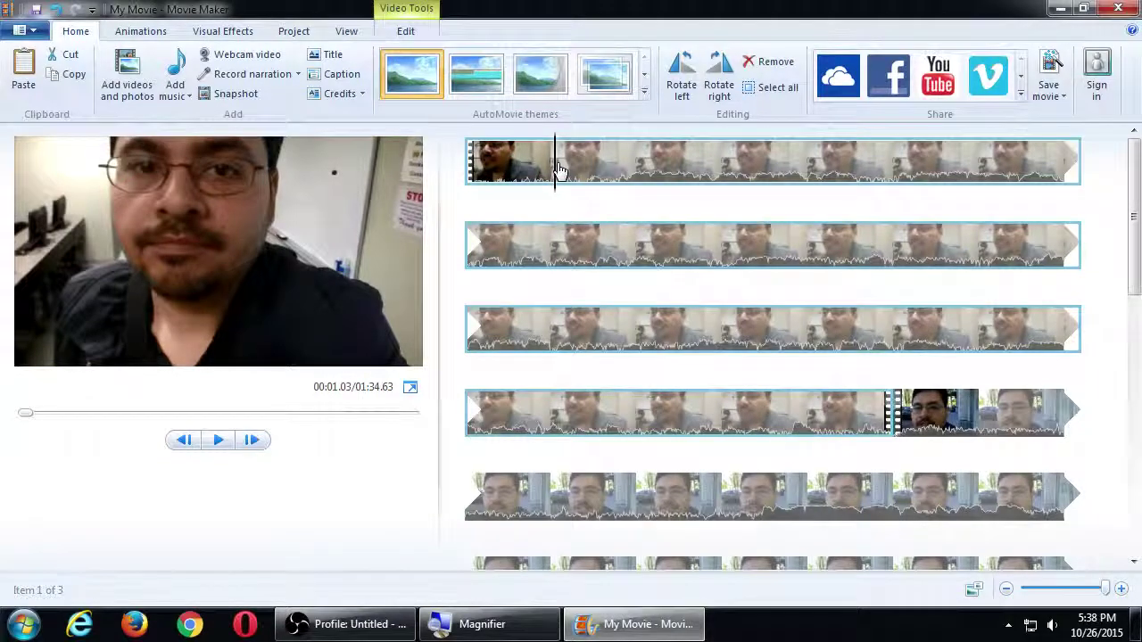
Open the clip editing options and raise the office clip's video volume to the maximum.
key("super+plus")
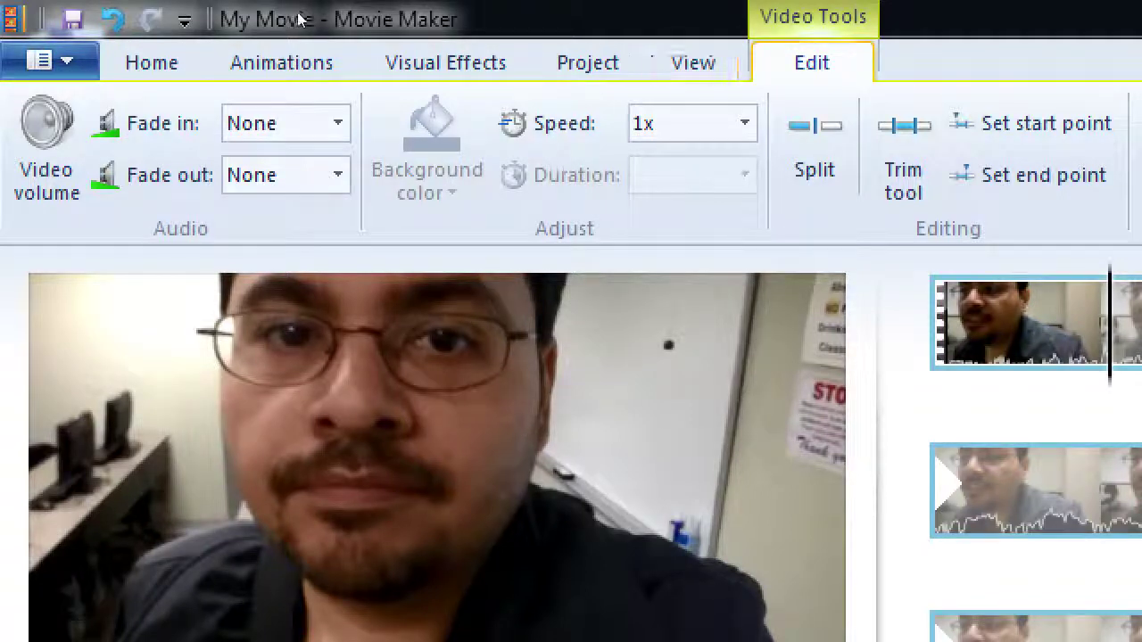
left_click(37, 112)
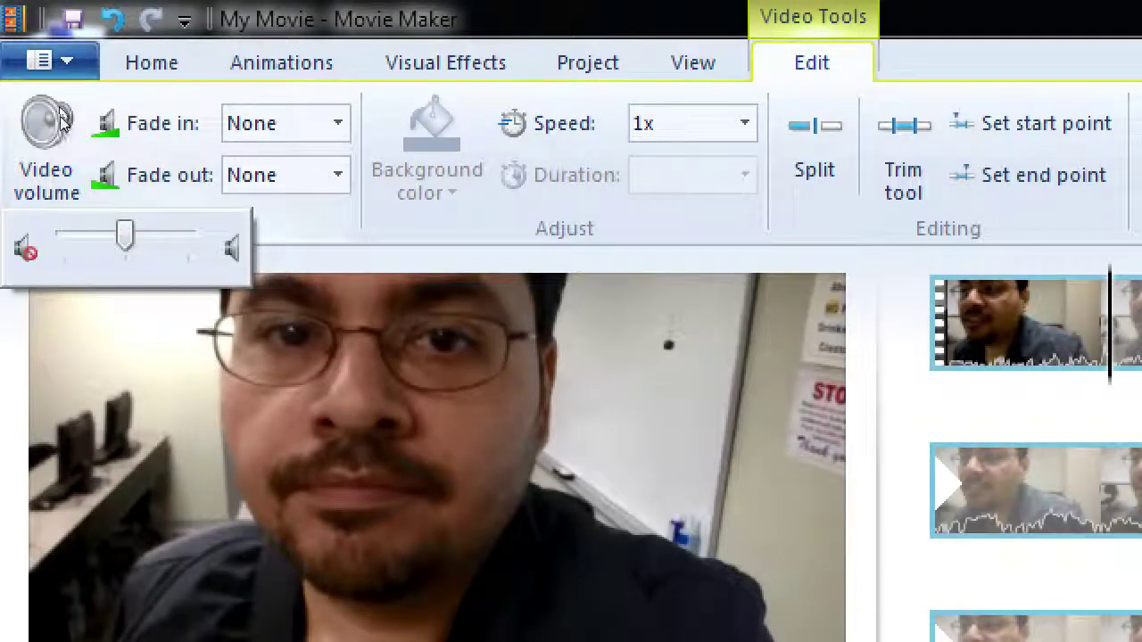
left_click_drag(125, 236, 187, 236)
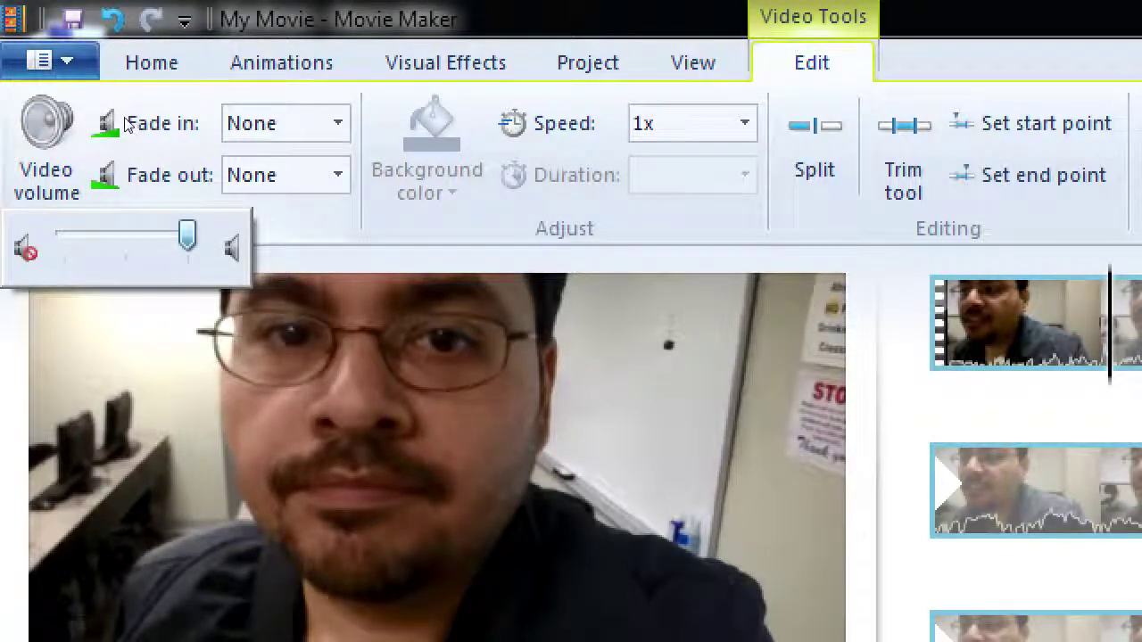
Lower the office clip's video volume to near the minimum, preview it, and restore the volume to the maximum.
left_click(134, 144)
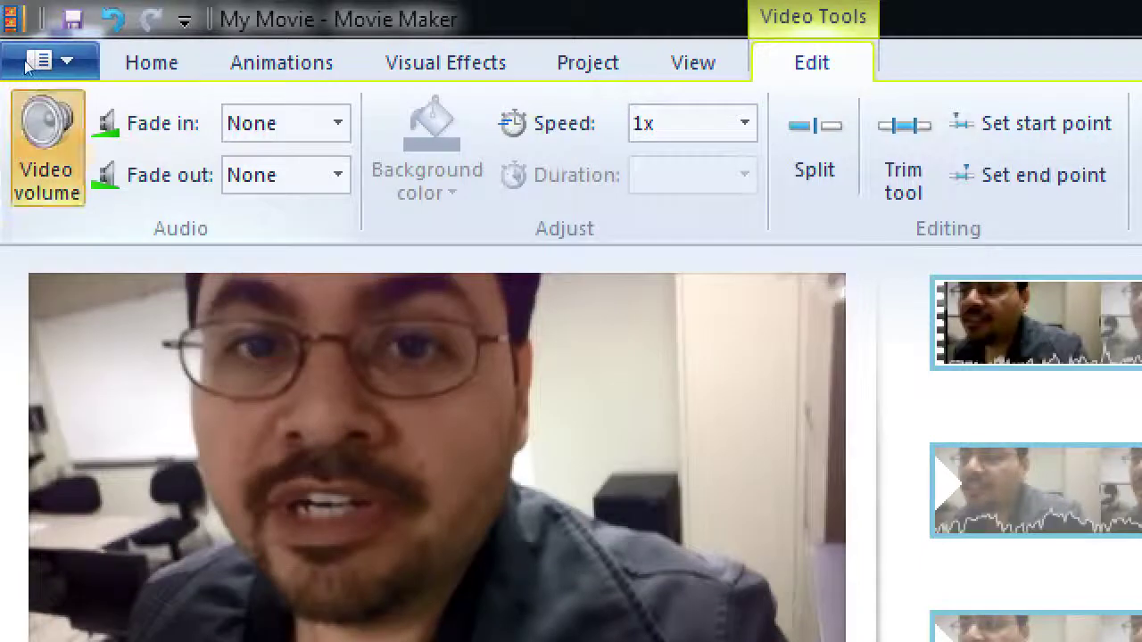
left_click(53, 125)
left_click_drag(183, 233, 83, 236)
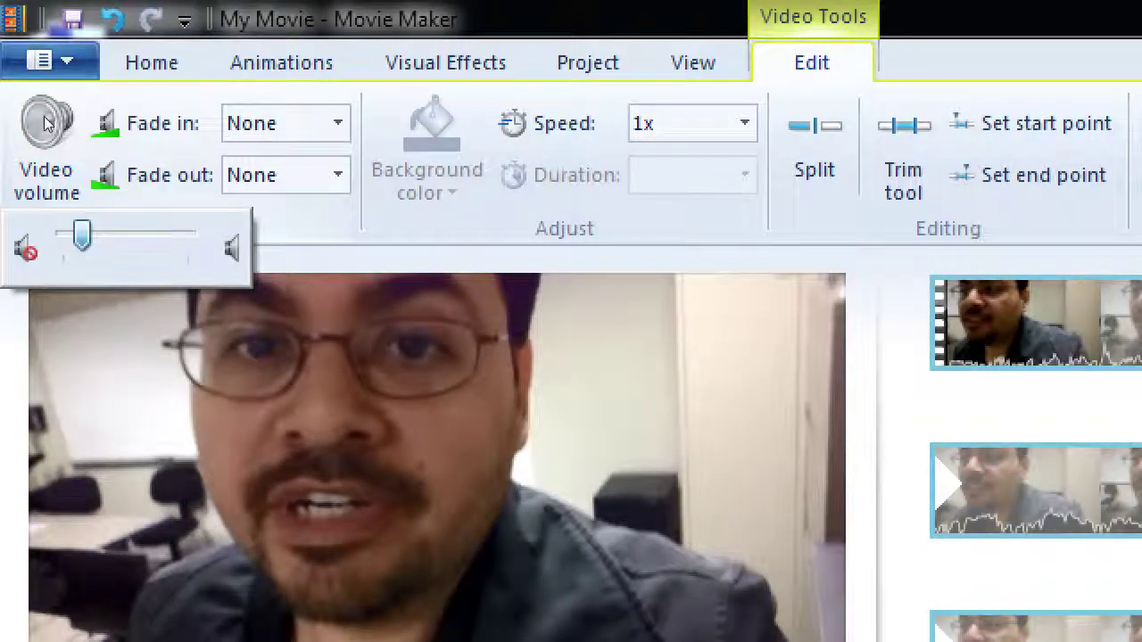
left_click(480, 160)
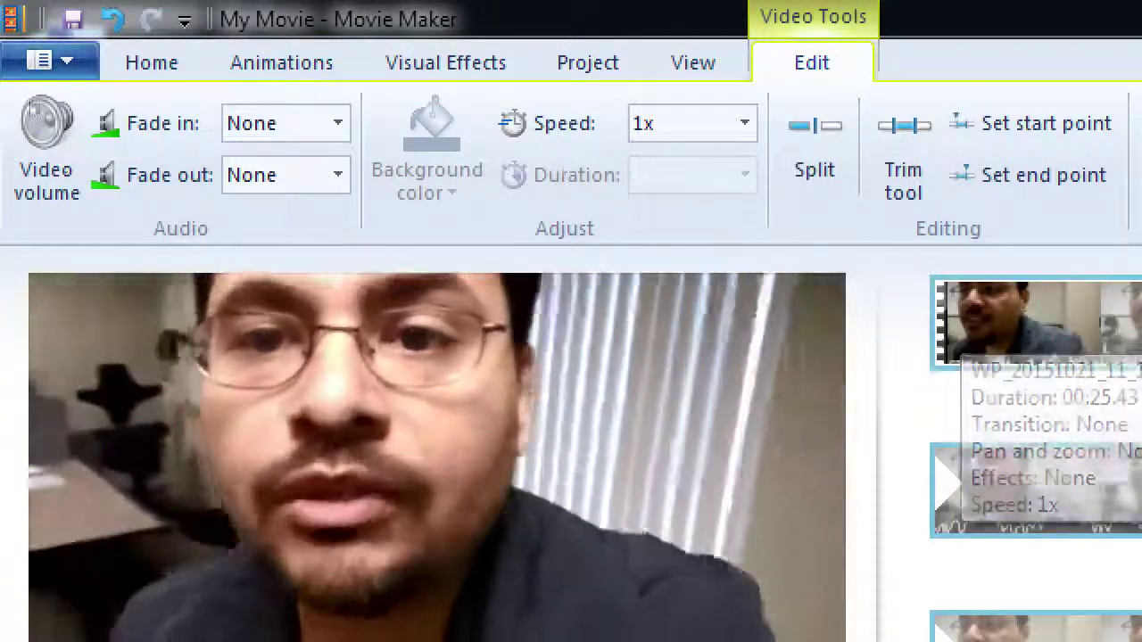
left_click(46, 147)
left_click_drag(84, 235, 187, 235)
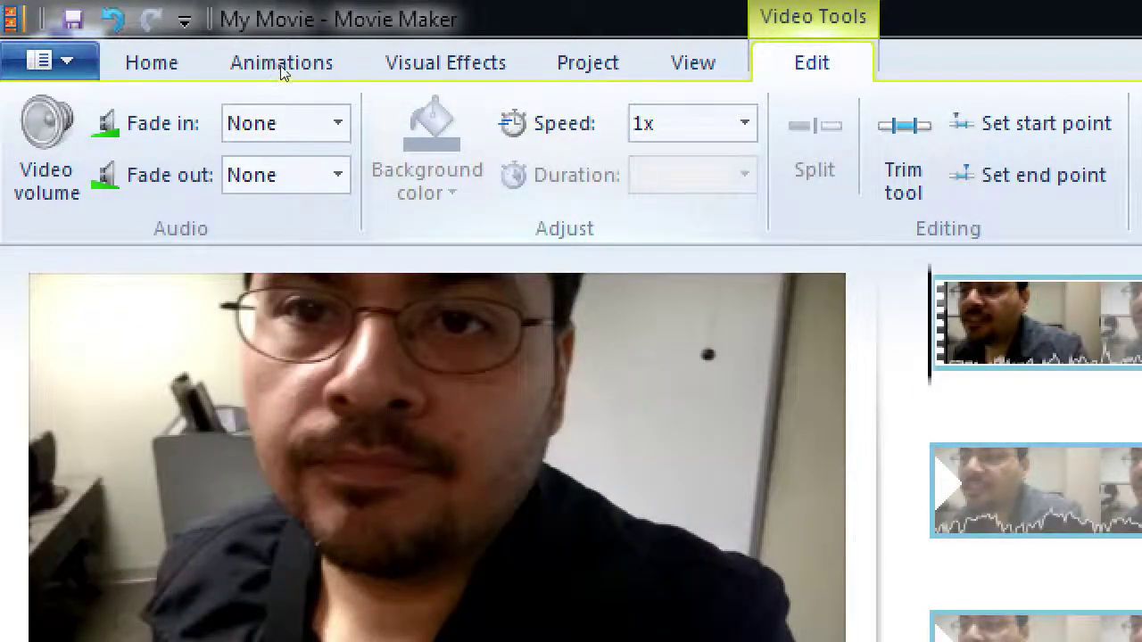
Set the office clip's speed to 4x and preview it into the start of the outdoor clip.
left_click(744, 124)
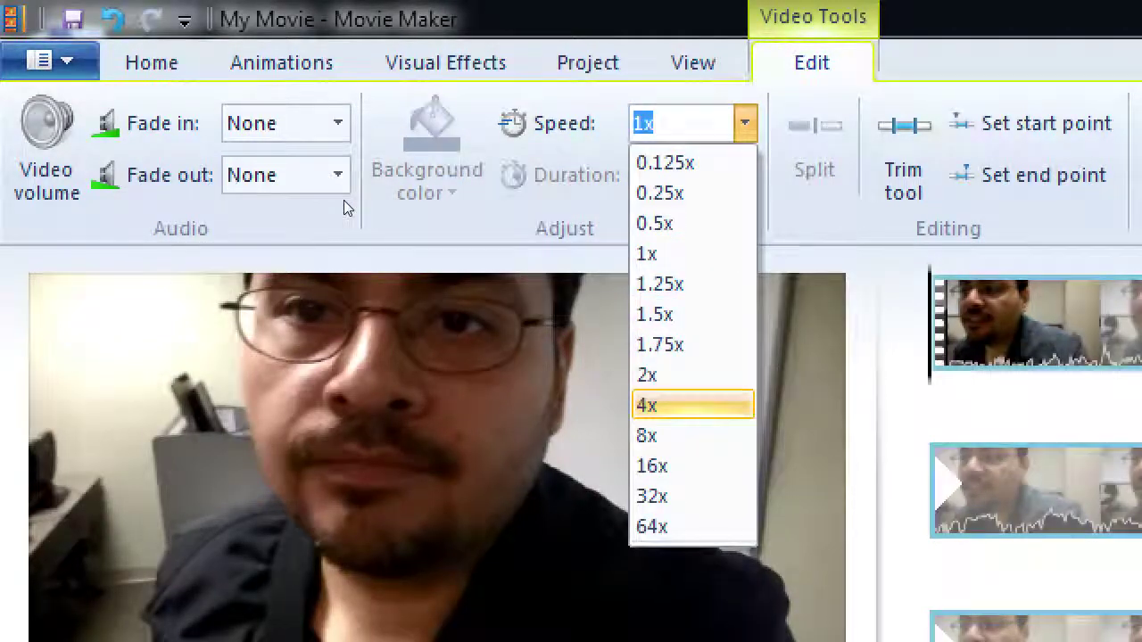
key("Return")
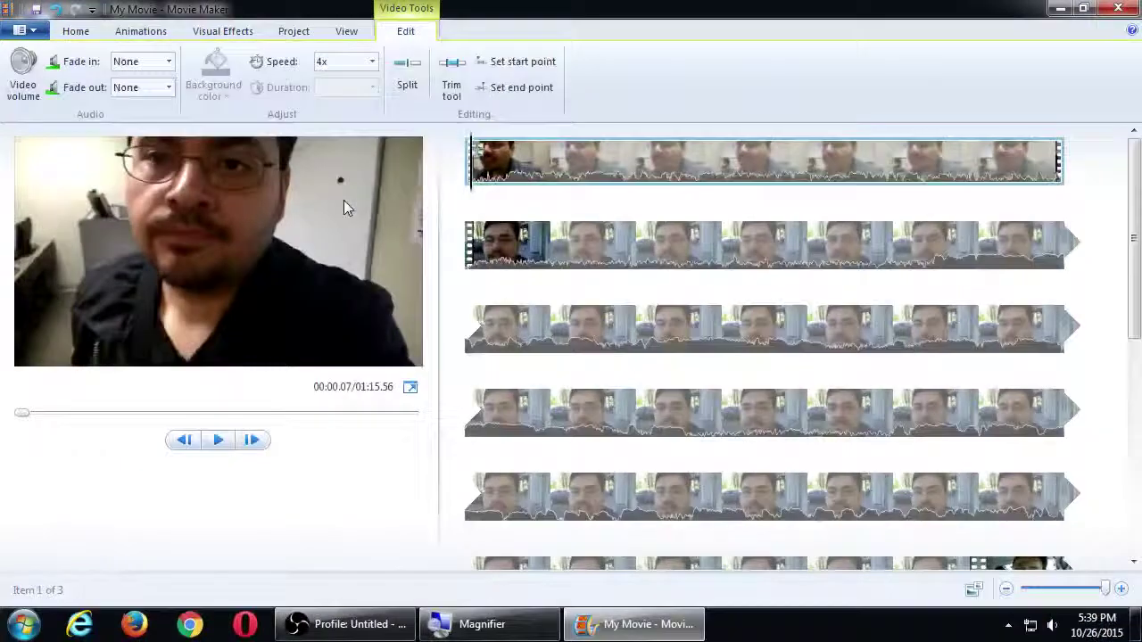
key("space")
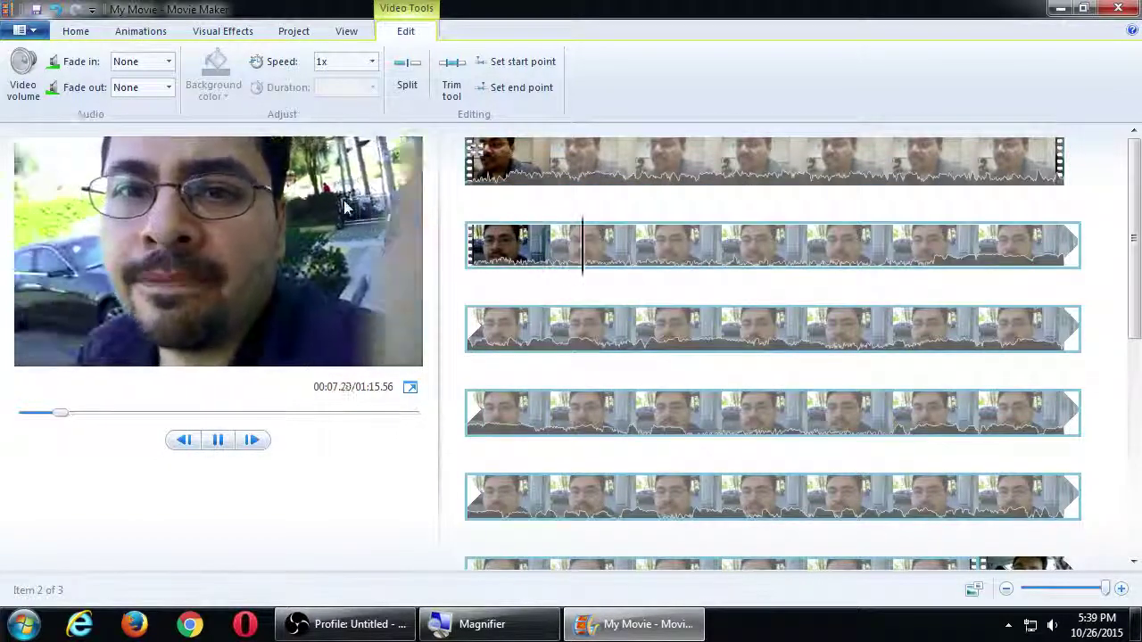
key("space")
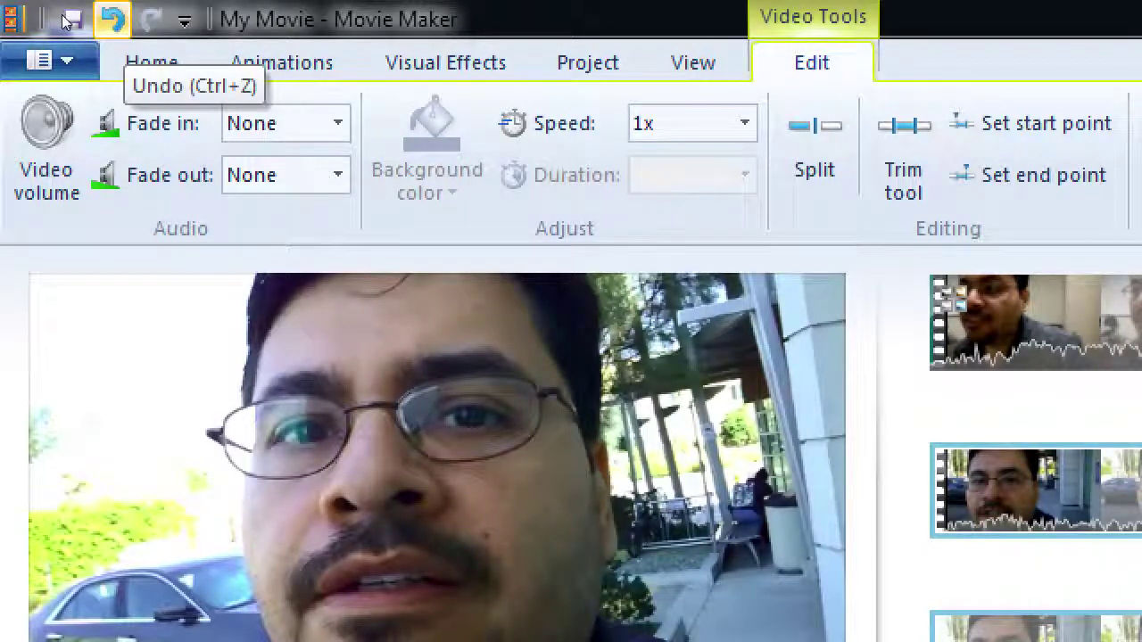
Undo the office clip's speed change and check its video volume setting.
left_click(111, 20)
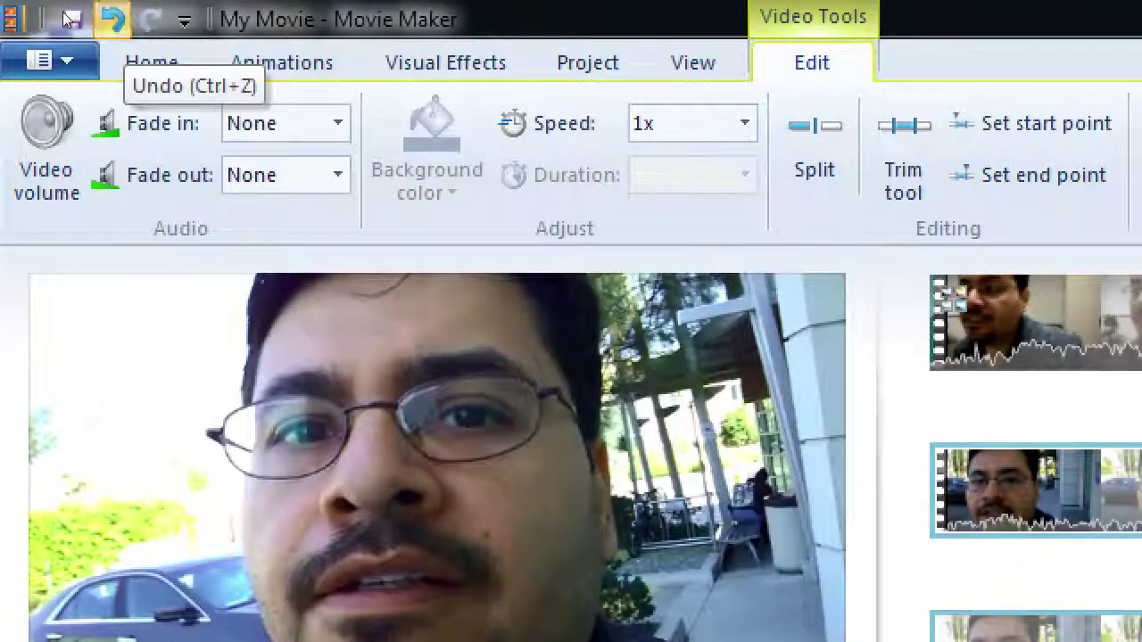
left_click(47, 143)
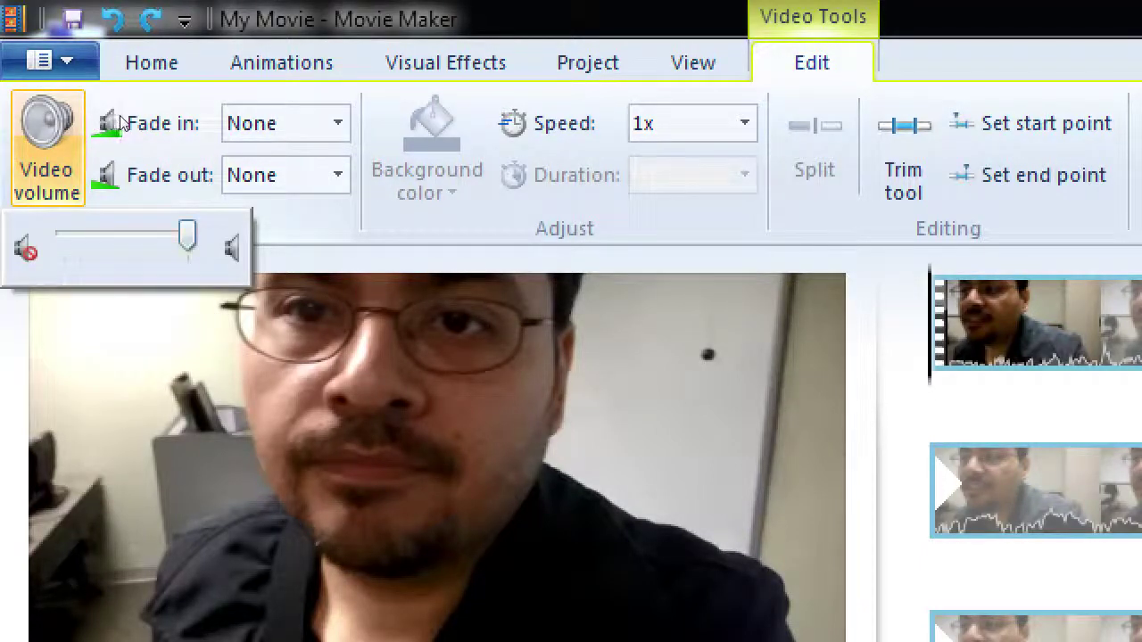
left_click(302, 133)
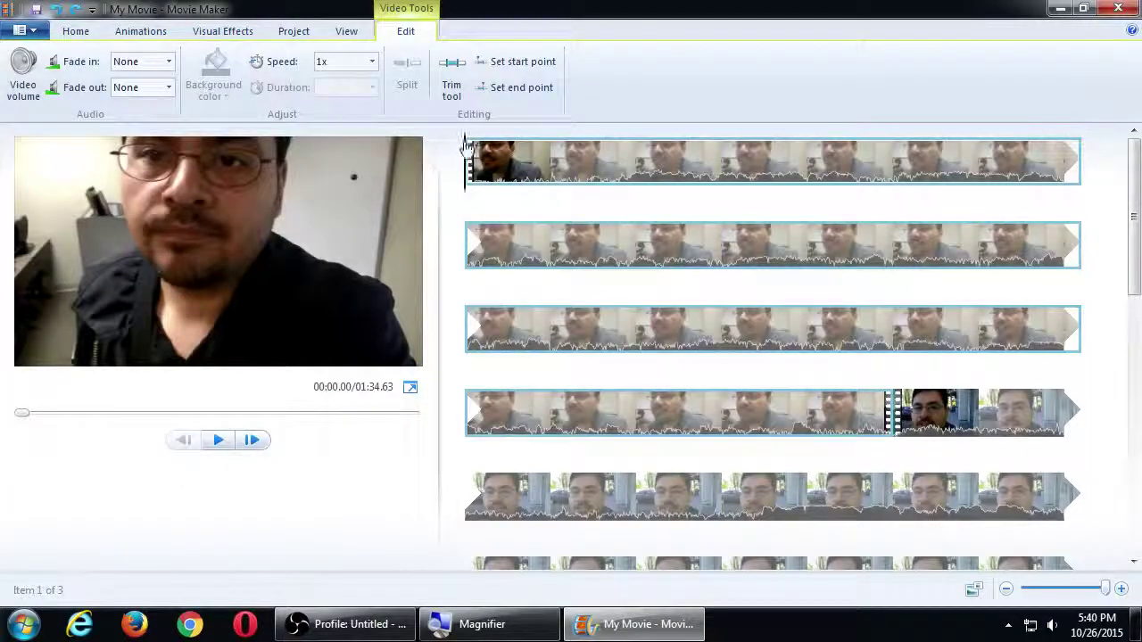
Preview the opening seconds of the office clip and return the playhead to the beginning of the storyboard.
mouse_move(471, 165)
left_mouse_down()
mouse_move(637, 165)
mouse_move(458, 158)
left_mouse_up()
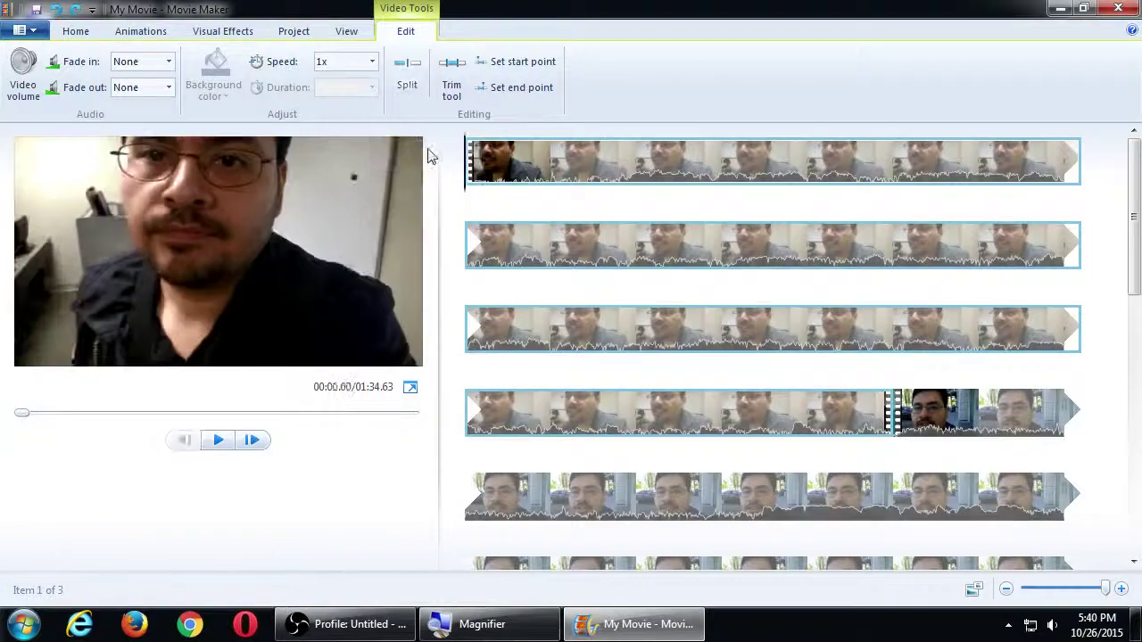
key("space")
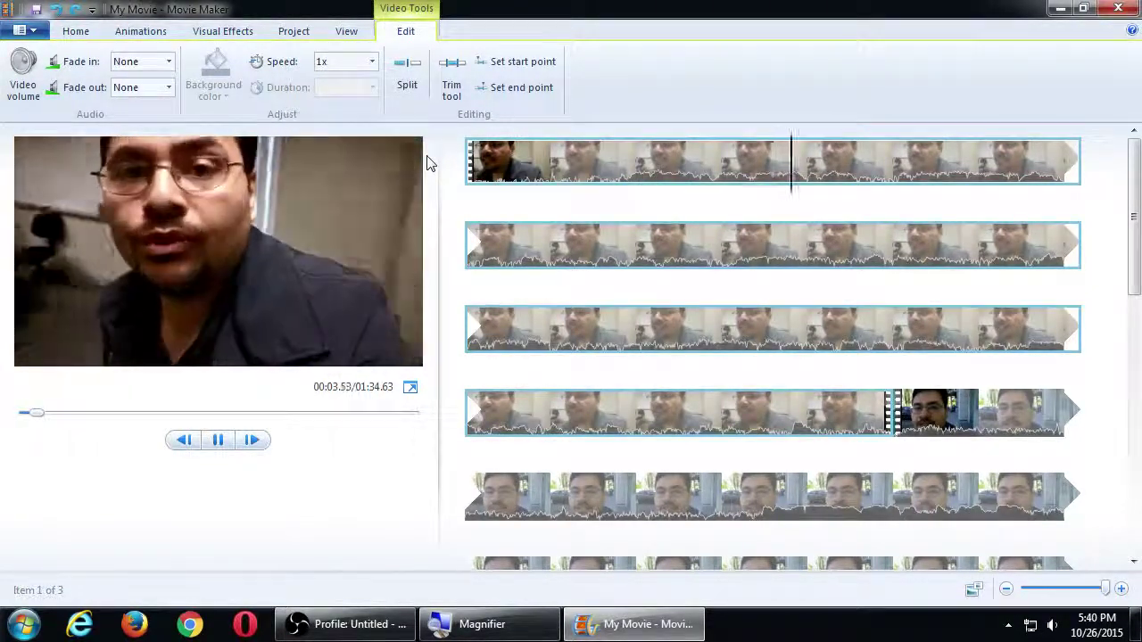
left_click(586, 200)
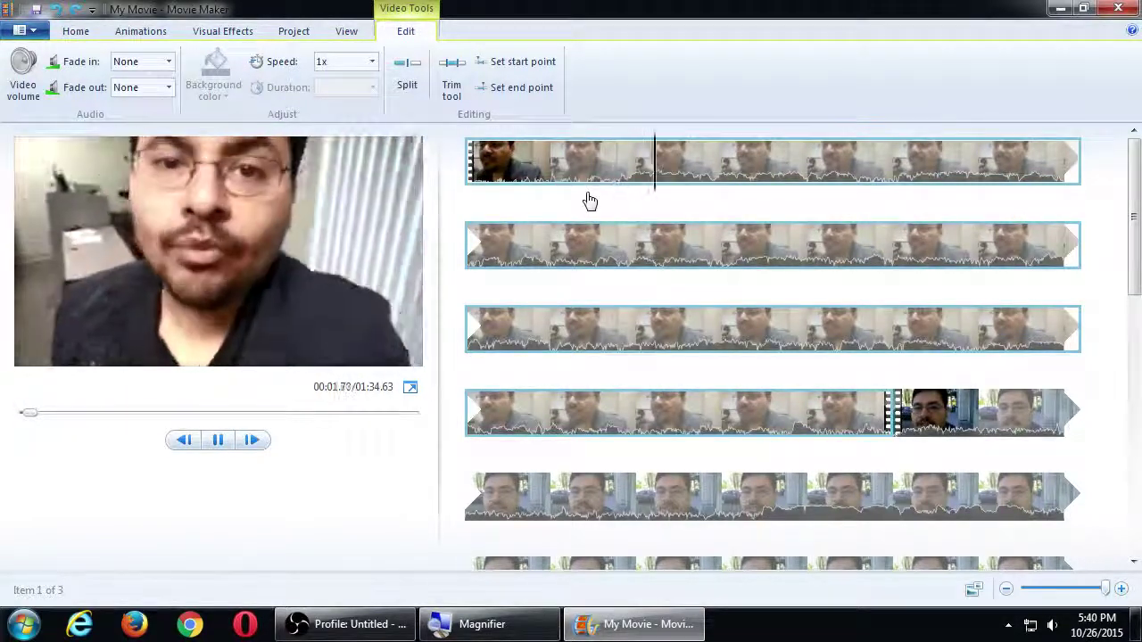
key("space")
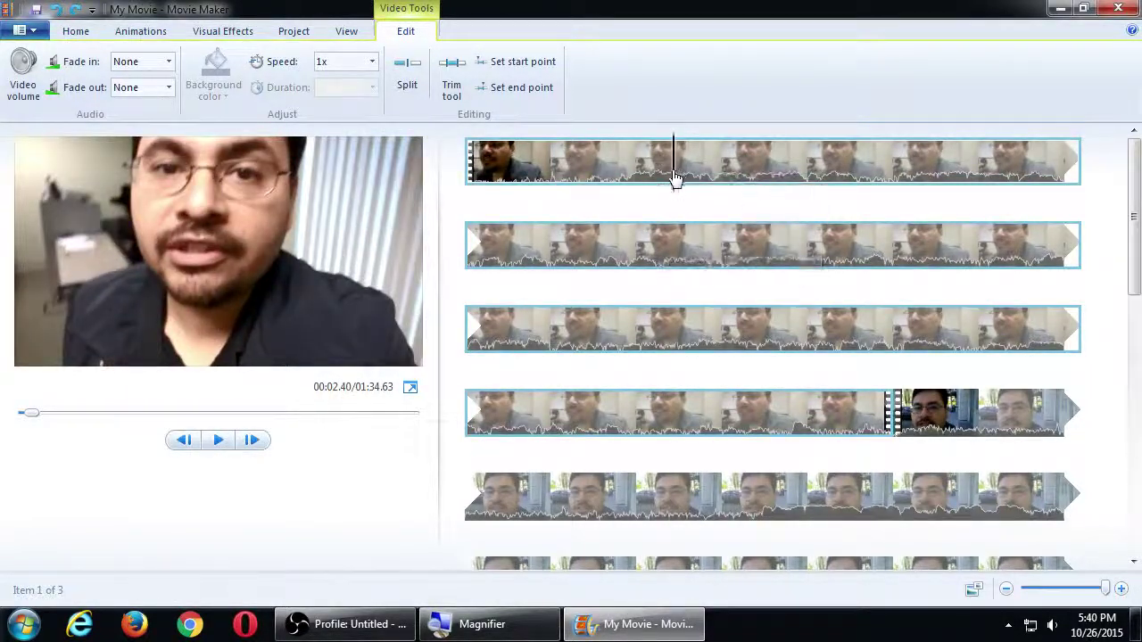
left_click(467, 182)
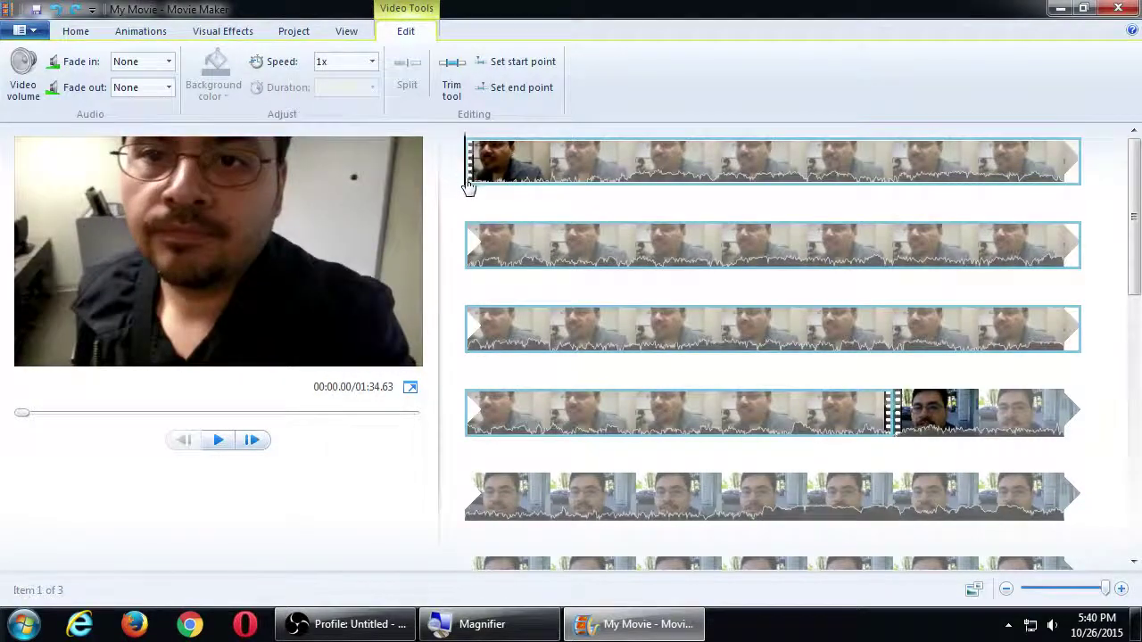
mouse_move(467, 185)
left_mouse_down()
mouse_move(510, 173)
mouse_move(640, 181)
mouse_move(461, 173)
mouse_move(668, 173)
mouse_move(463, 173)
left_mouse_up()
key("super")
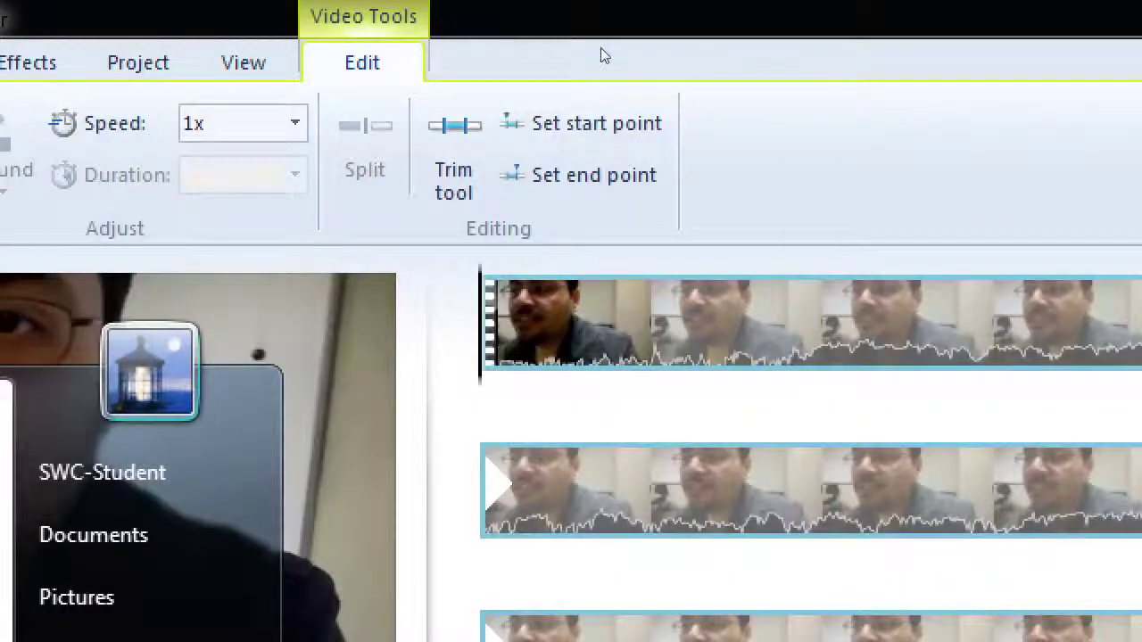
left_click(602, 55)
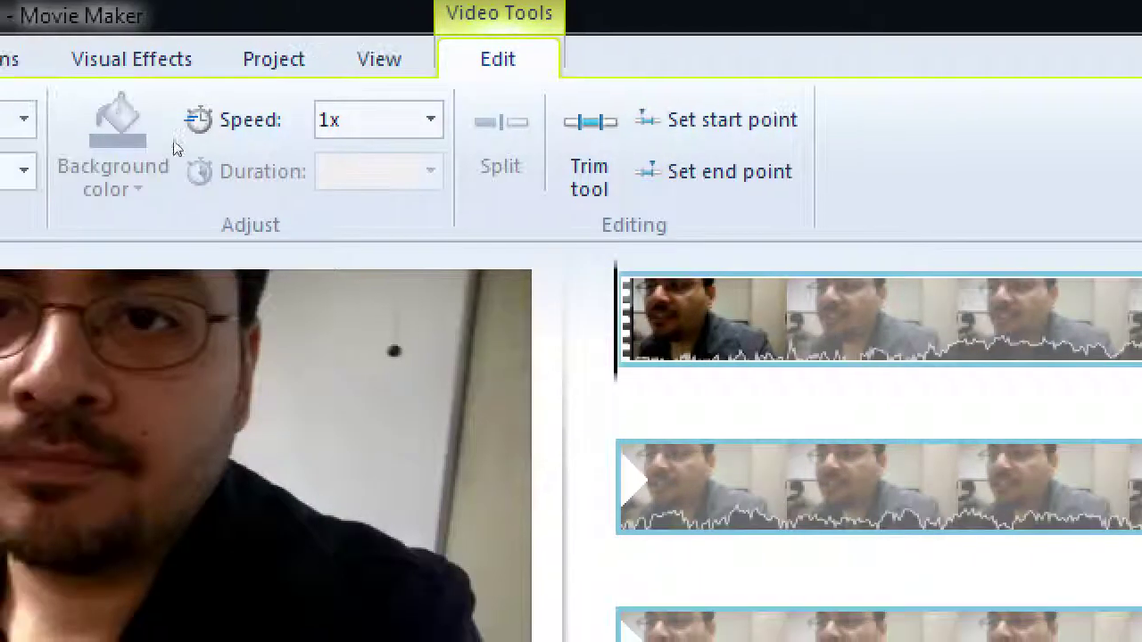
Place the playhead just before the first words, at about 1.3 seconds, and make it the office clip's start point.
key("space")
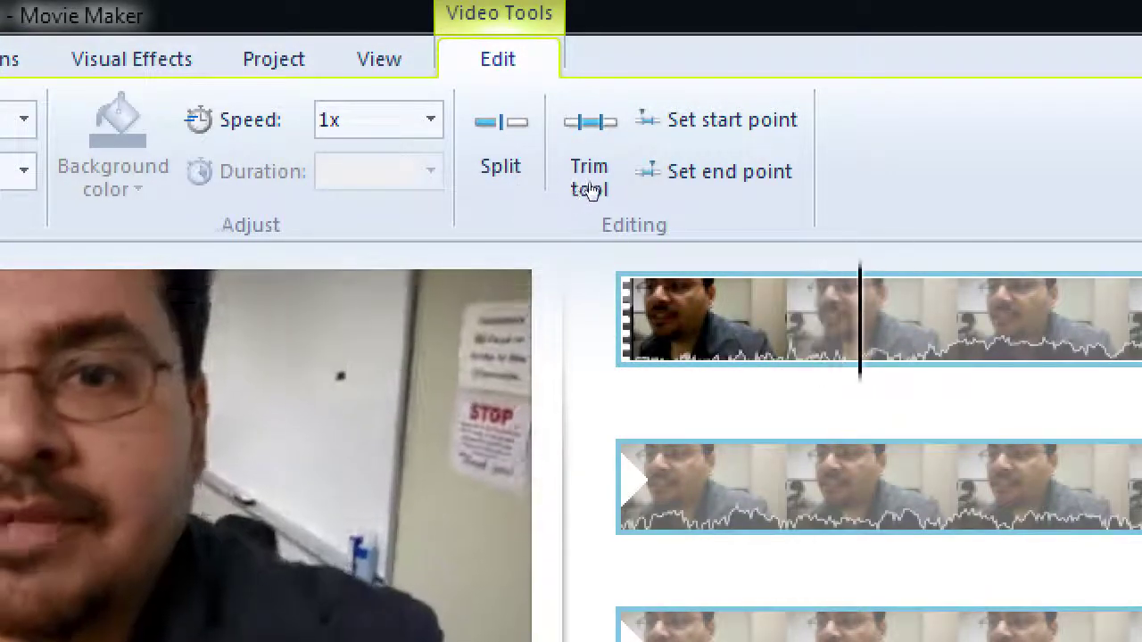
key("space")
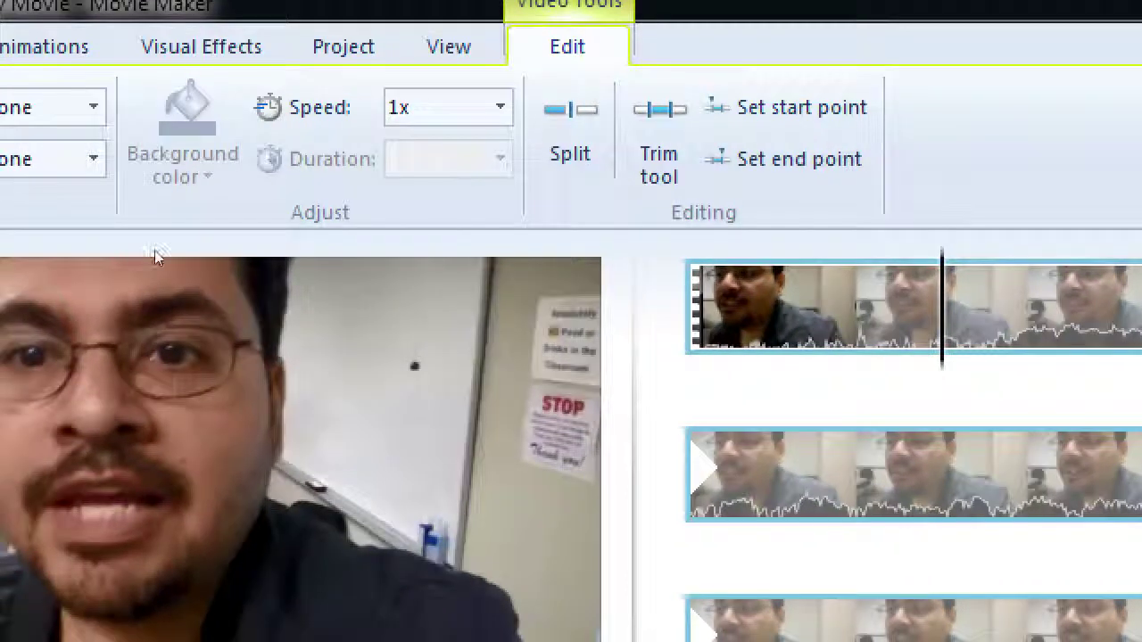
key("j")
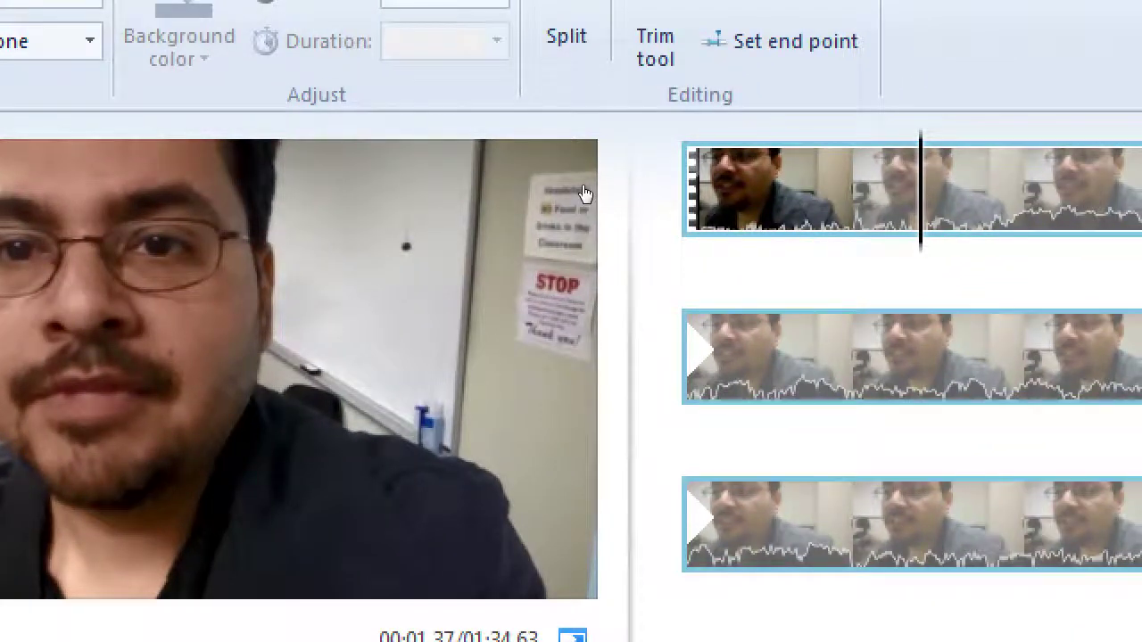
key("Left")
key("Left")
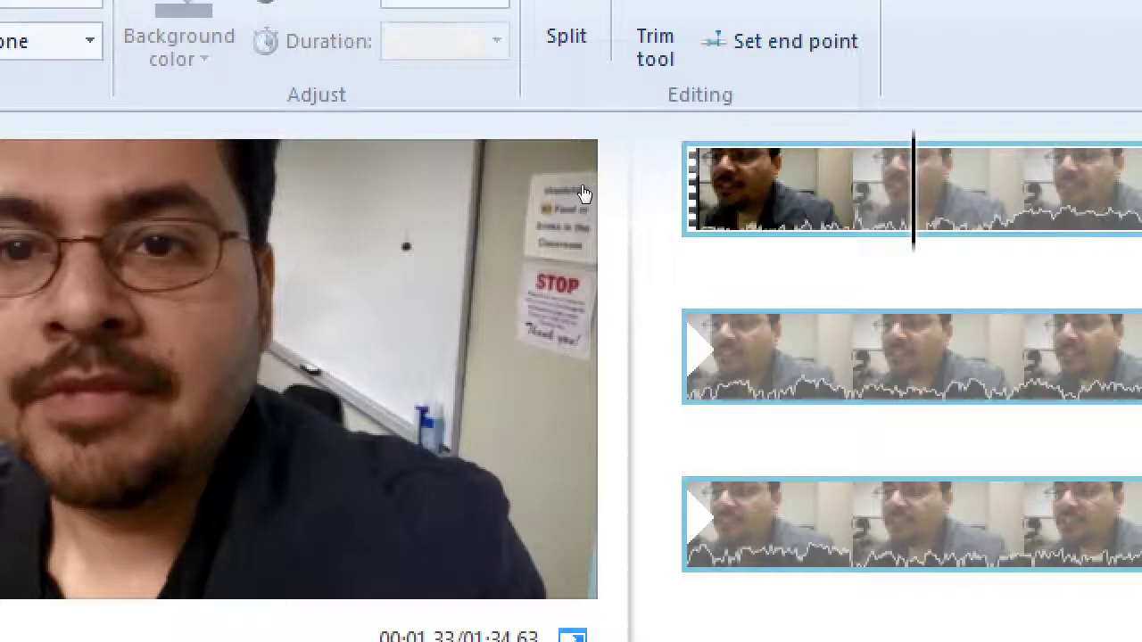
key("Left")
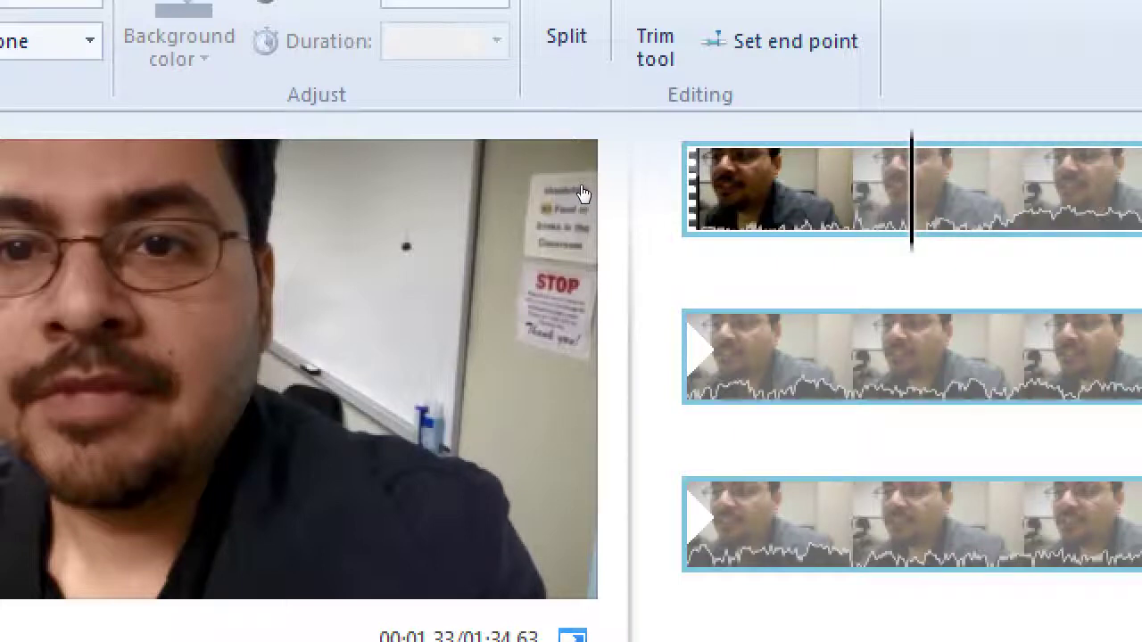
key("Left")
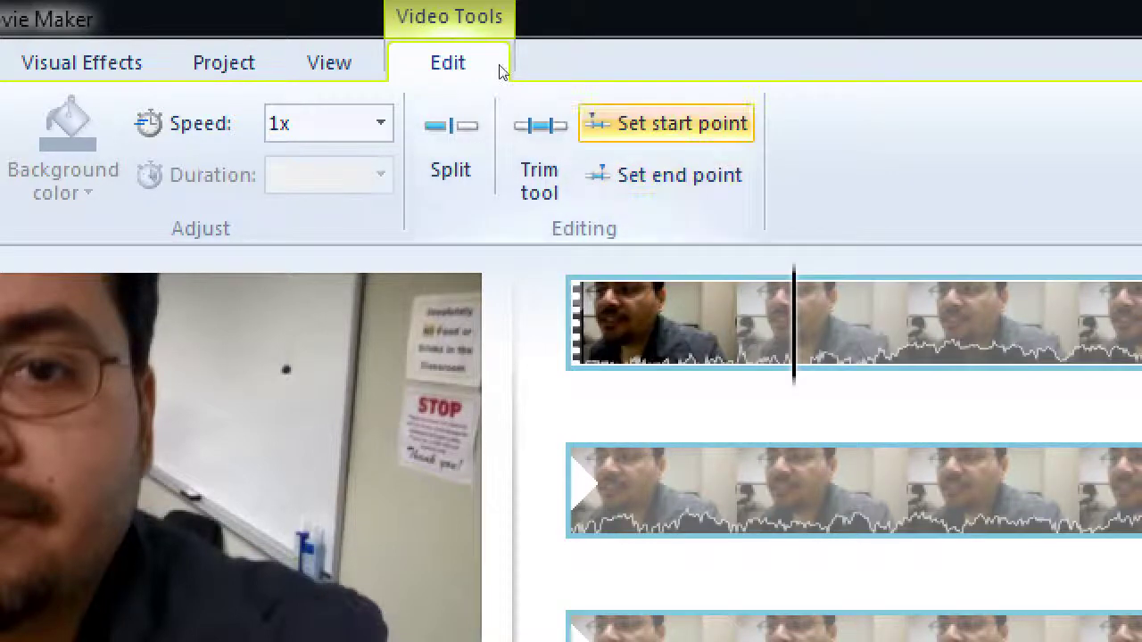
key("i")
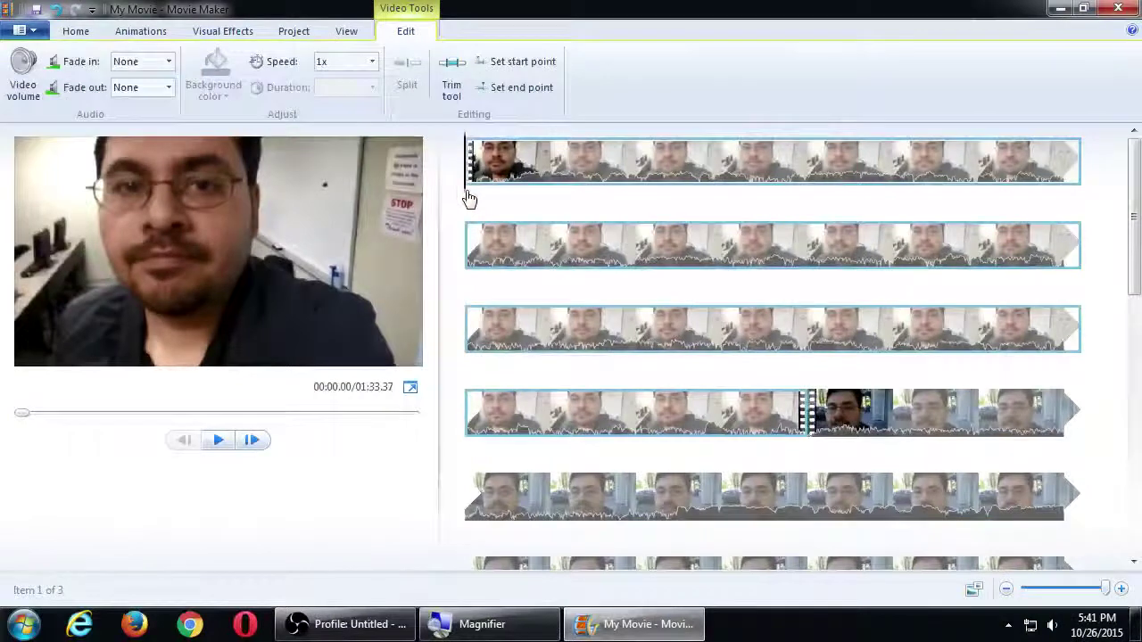
Preview the trimmed opening of the office clip twice from its new start.
key("space")
key("space")
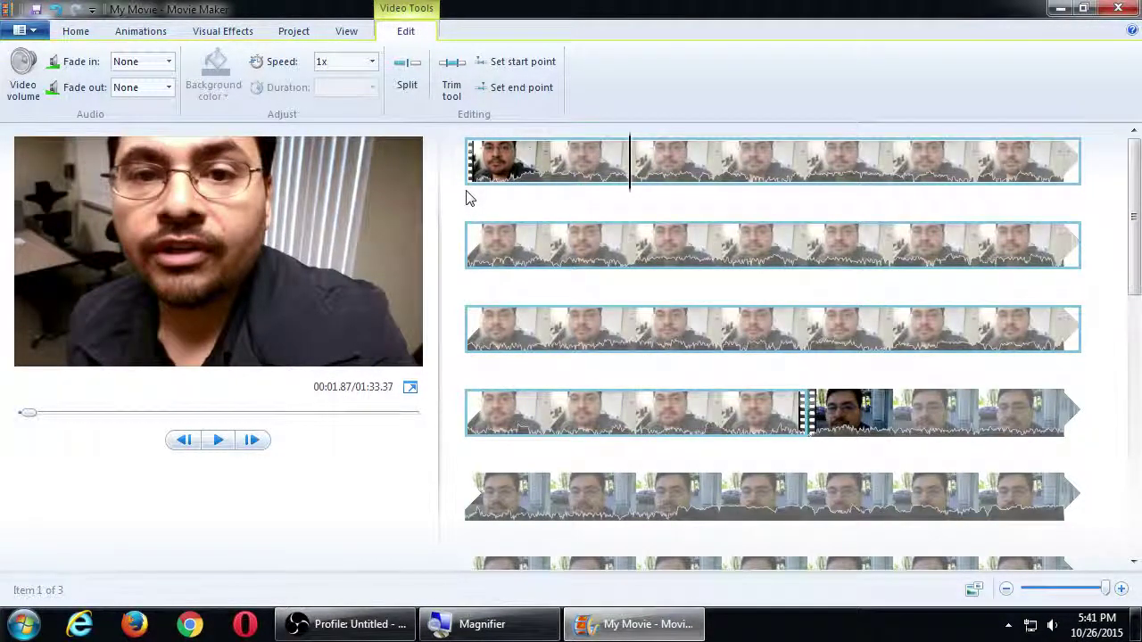
key("space")
key("space")
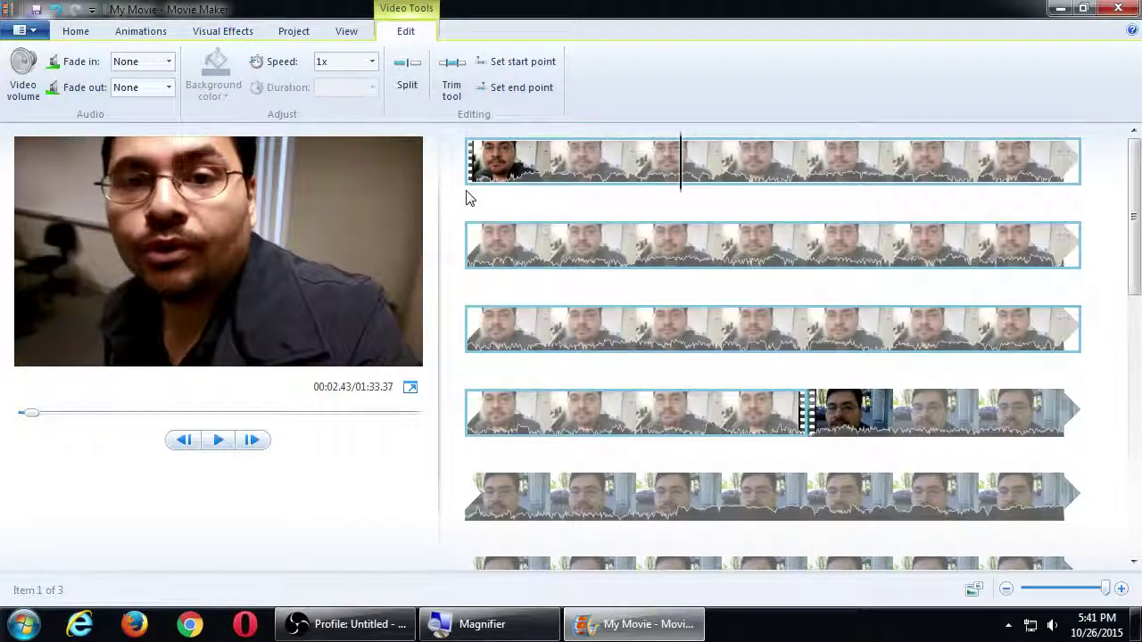
left_click(472, 184)
key("space")
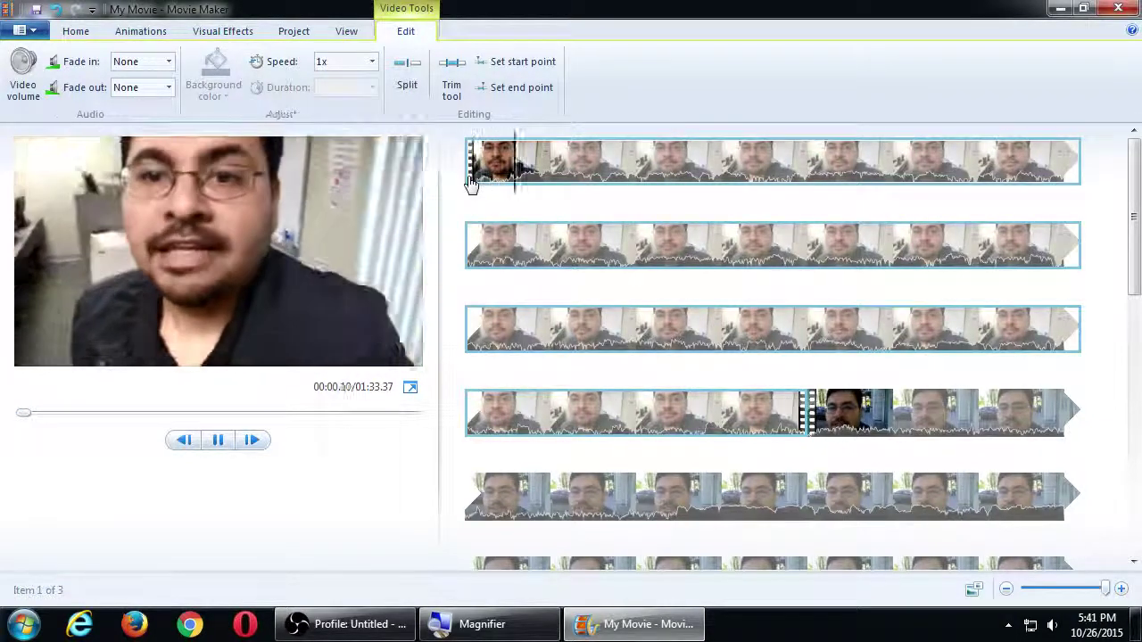
key("space")
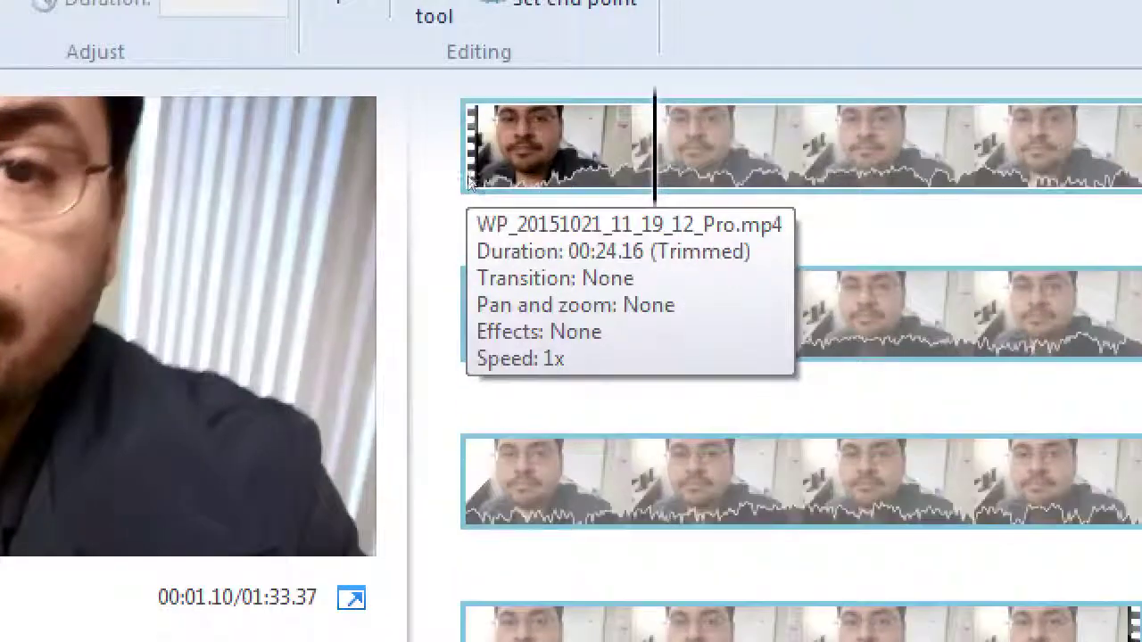
Look over the office clip's start point, end point and split commands, and return the playhead to the beginning of the storyboard.
right_click(472, 179)
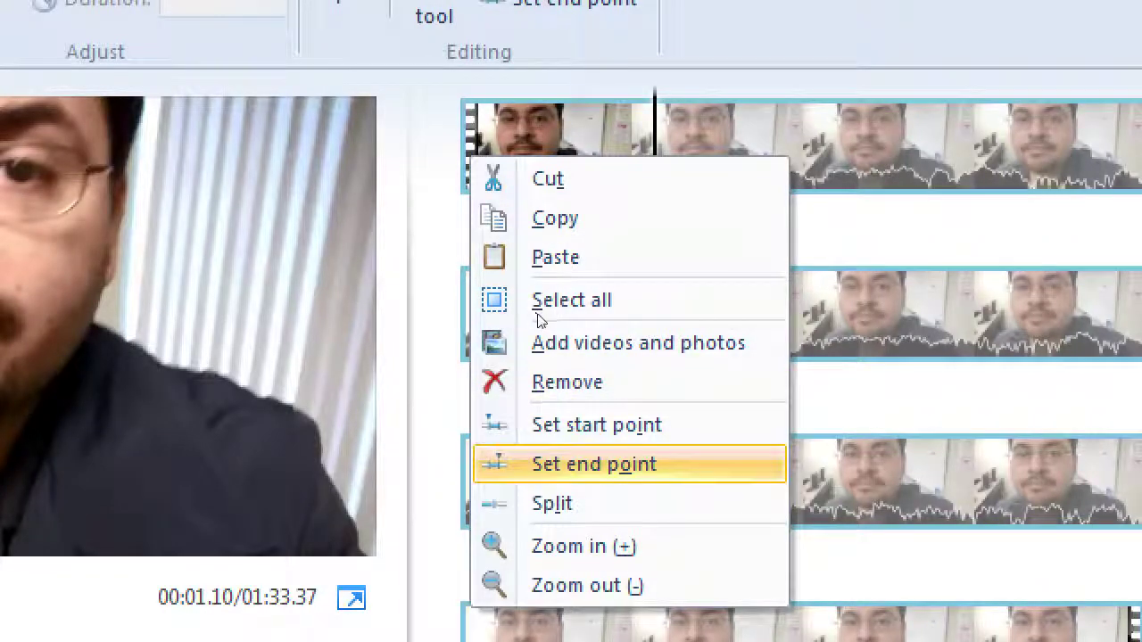
key("Up")
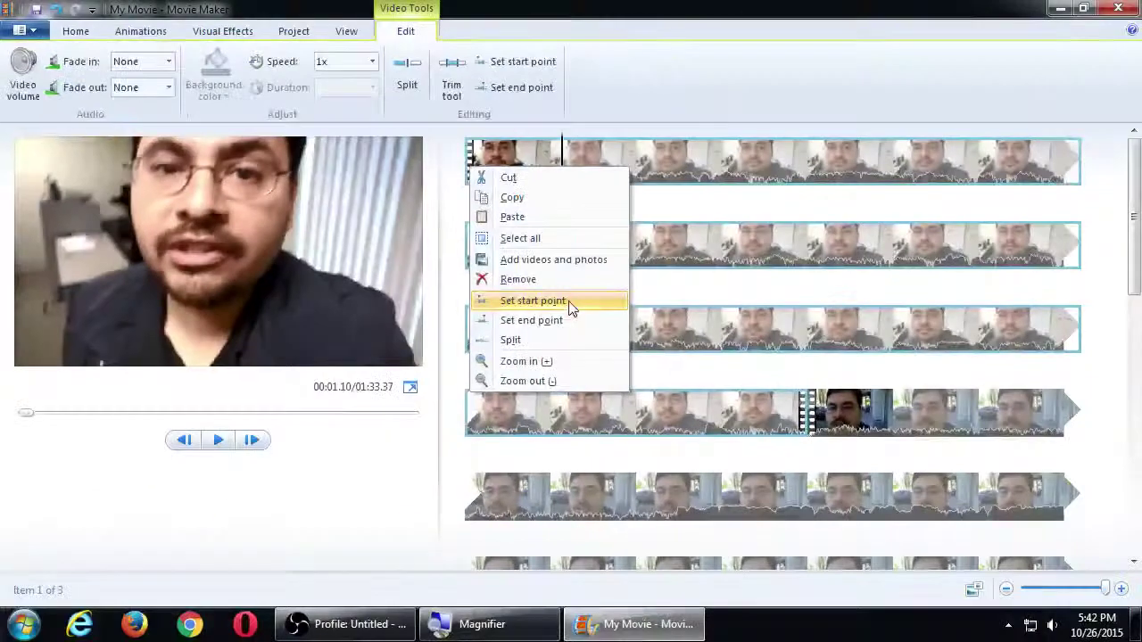
left_click(650, 189)
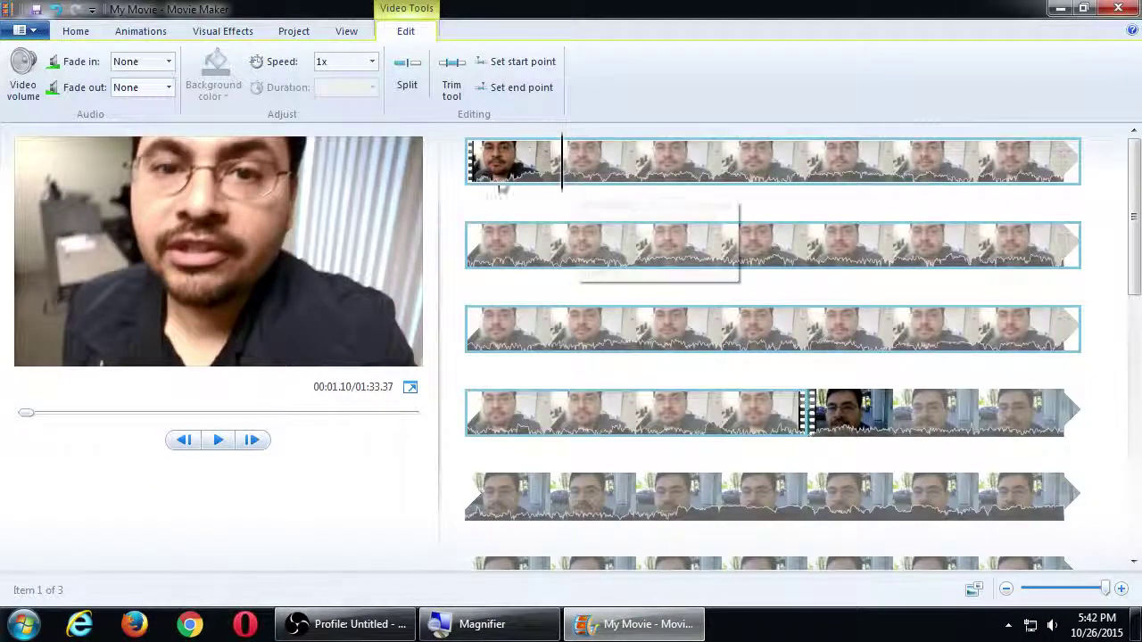
left_click(474, 170)
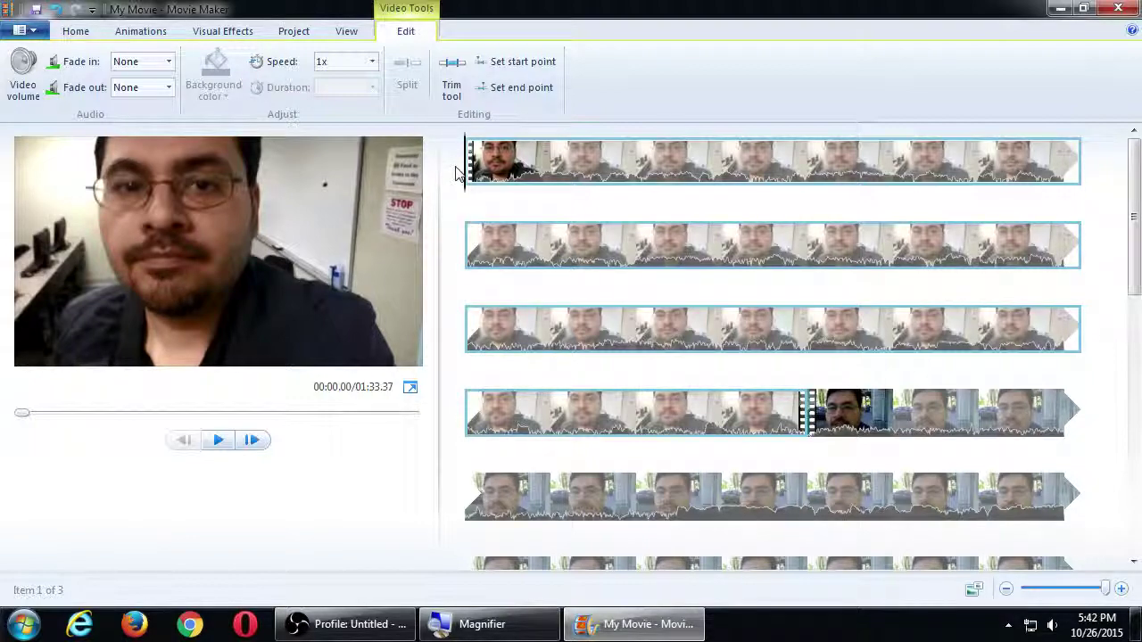
Save the project as My Movie.wlmp in the Video Examples folder.
key("super+plus")
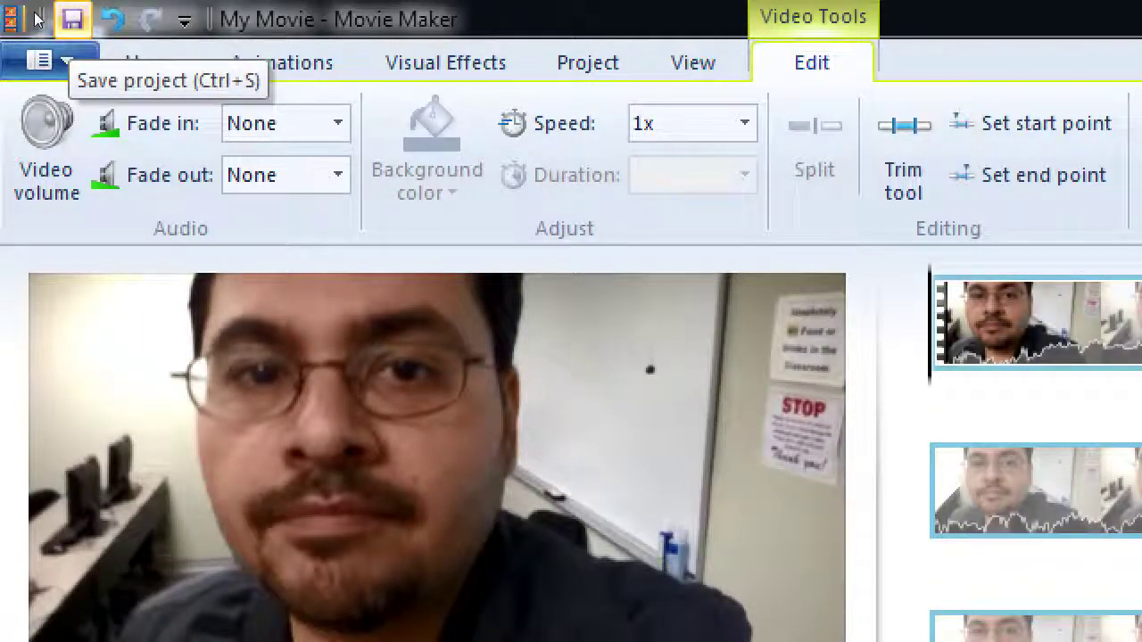
left_click(37, 18)
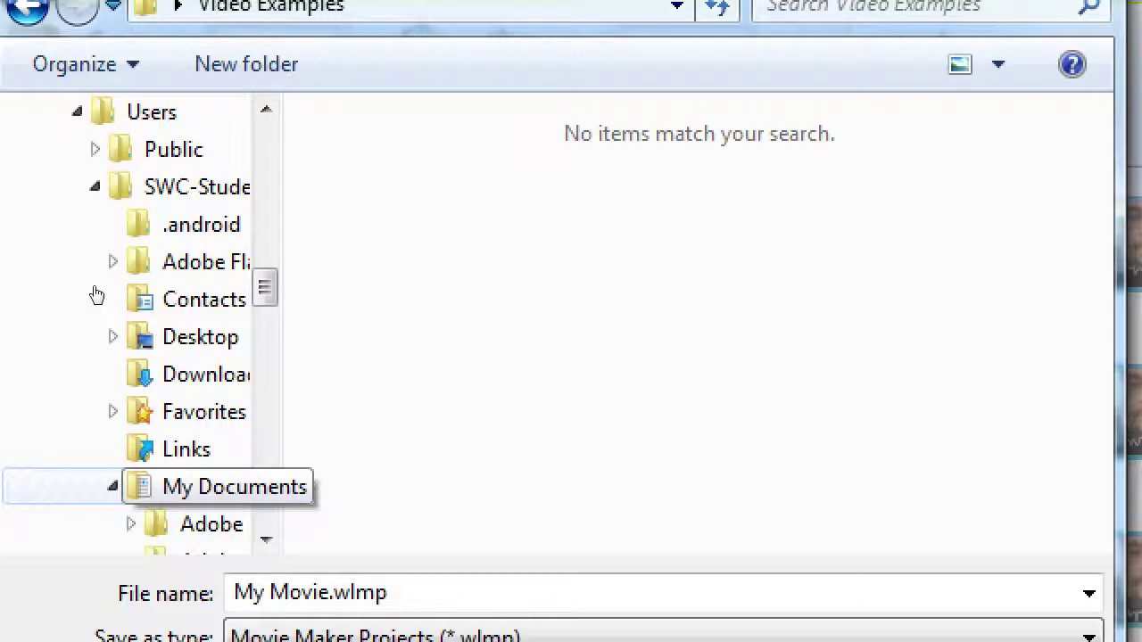
scroll(152, 210, "down", 10)
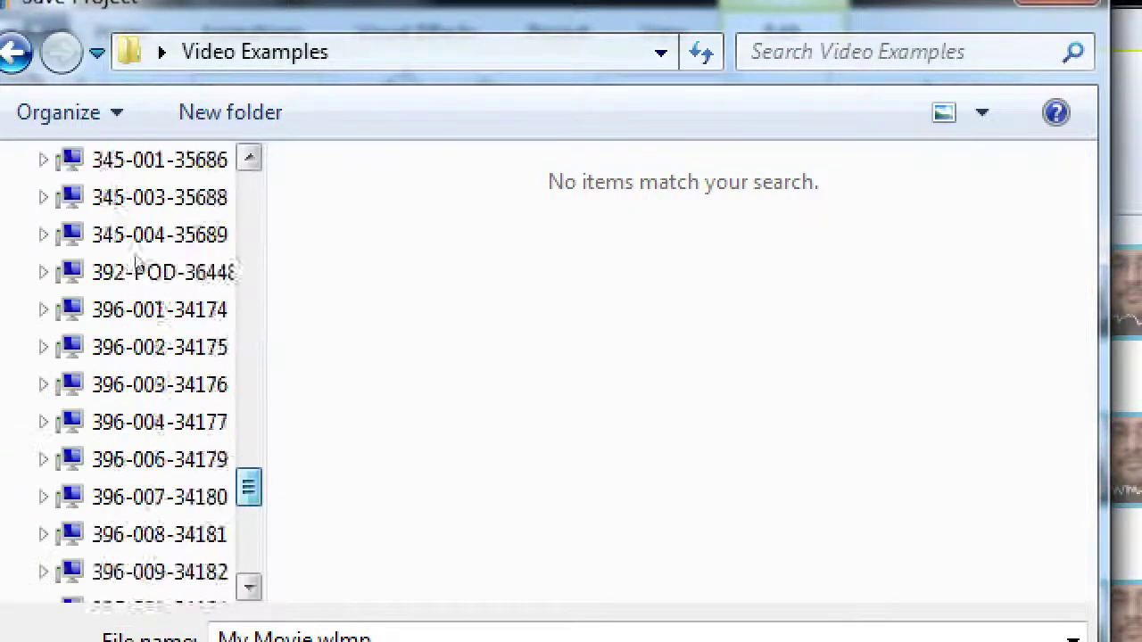
scroll(138, 259, "down", 10)
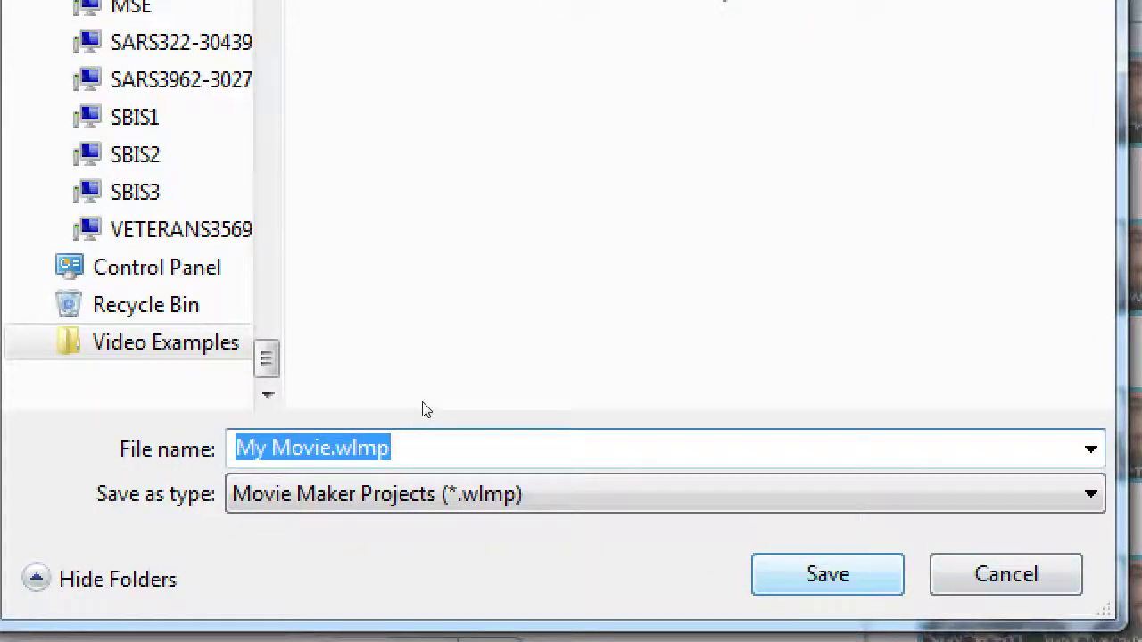
key("Return")
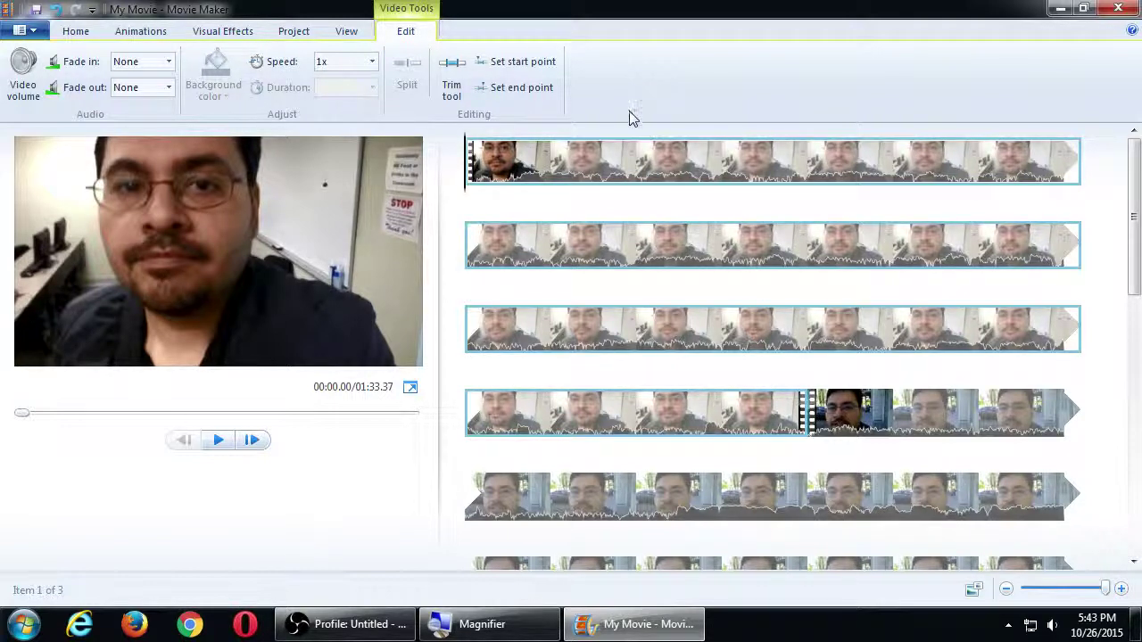
Preview the office clip's opening seconds and the transition from its end into the outdoor clip.
key("space")
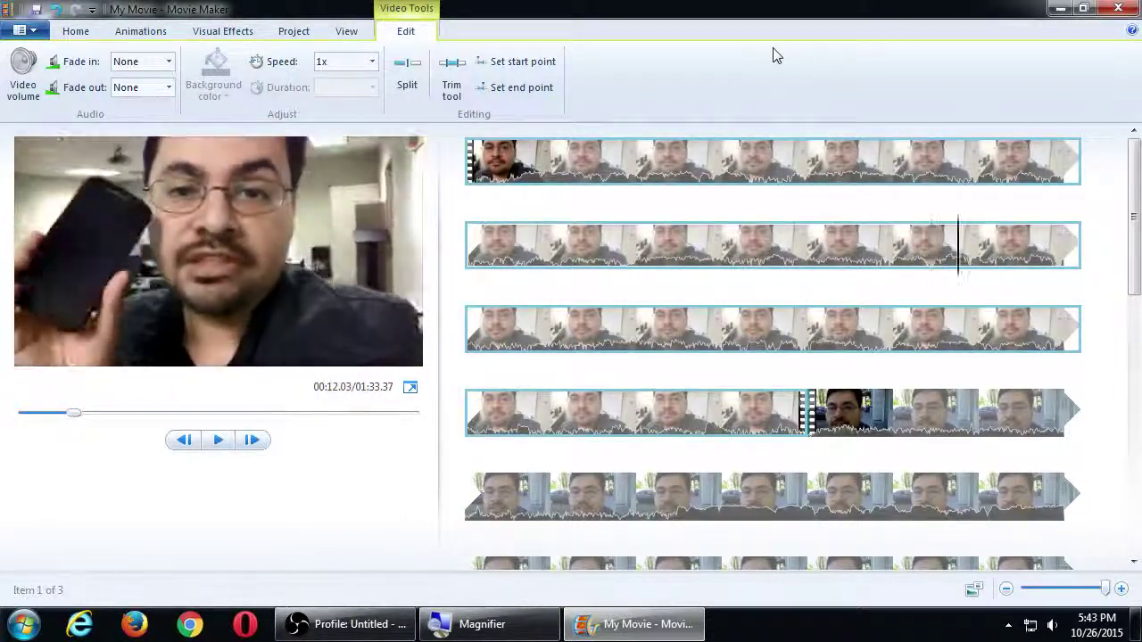
left_click(612, 412)
key("space")
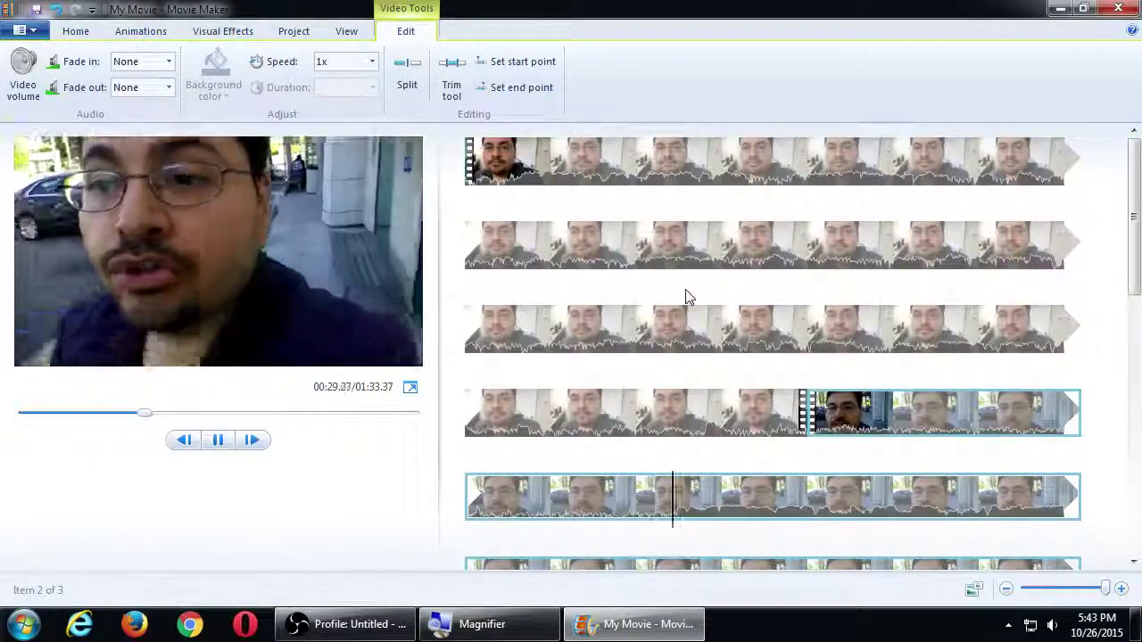
key("space")
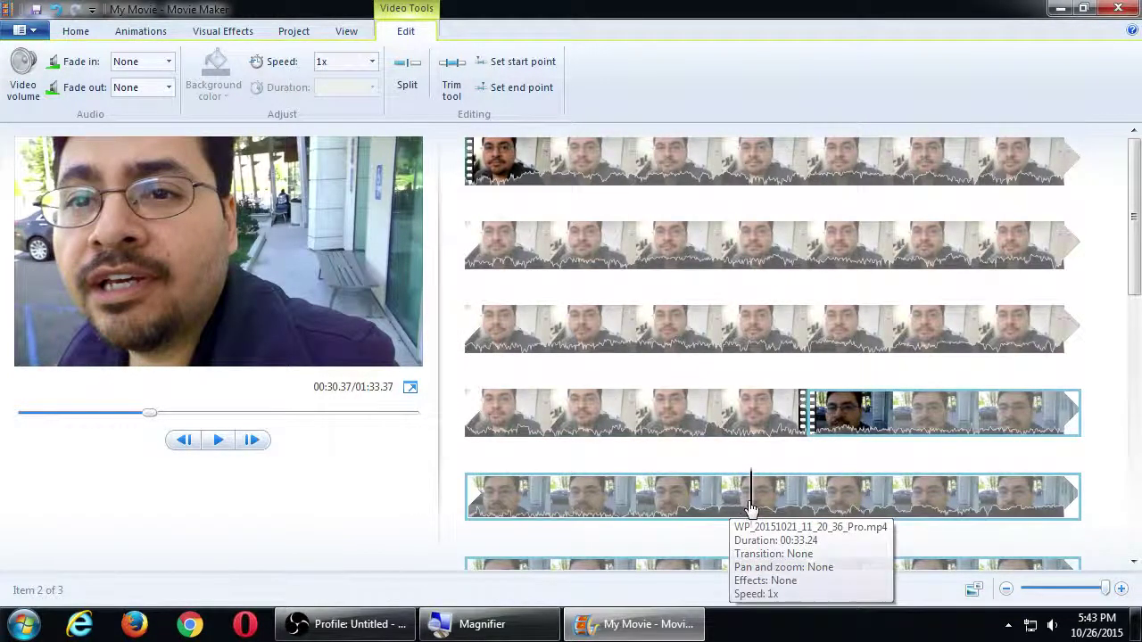
Scrub across the transition and place the playhead just before the outdoor clip's first words, at about 29 seconds.
left_click_drag(739, 507, 420, 516)
left_click(730, 430)
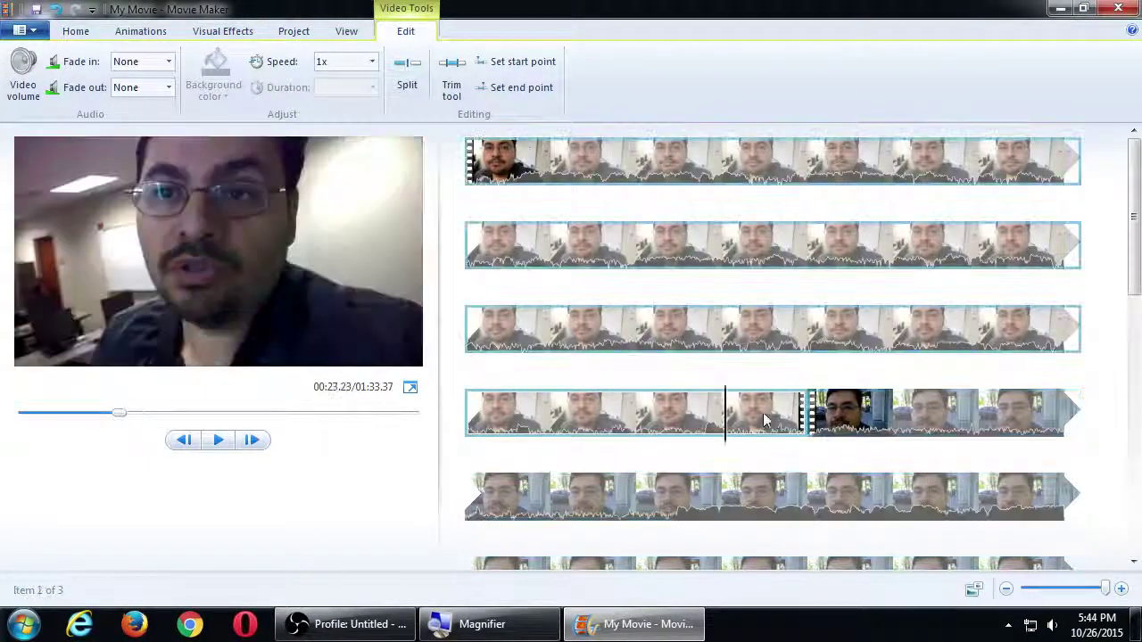
left_click_drag(732, 432, 1096, 422)
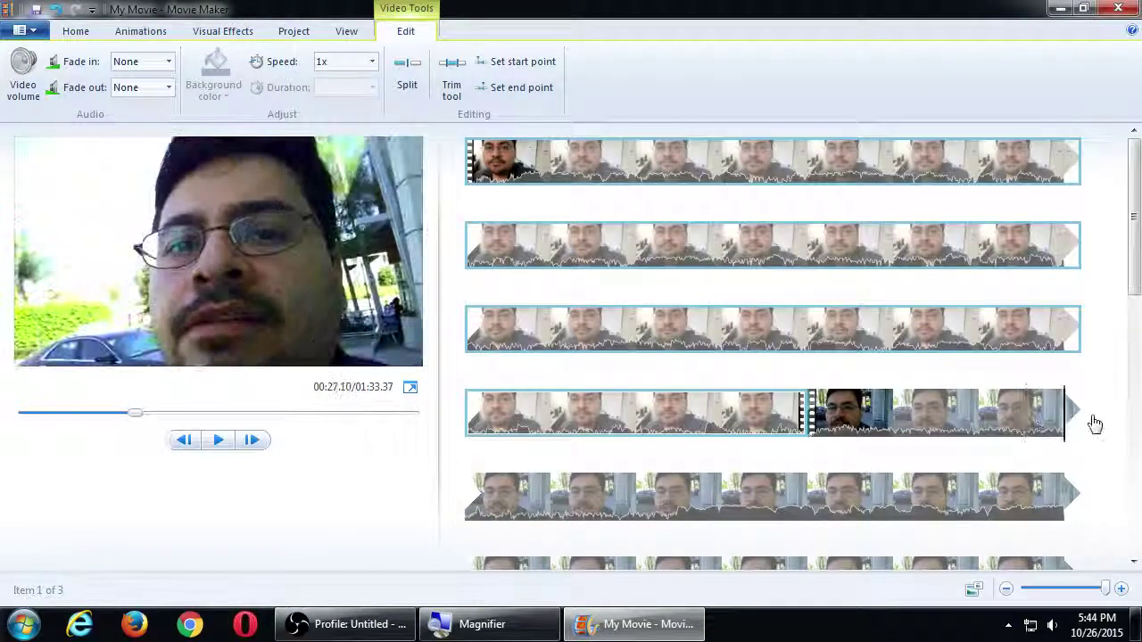
left_click_drag(465, 514, 632, 501)
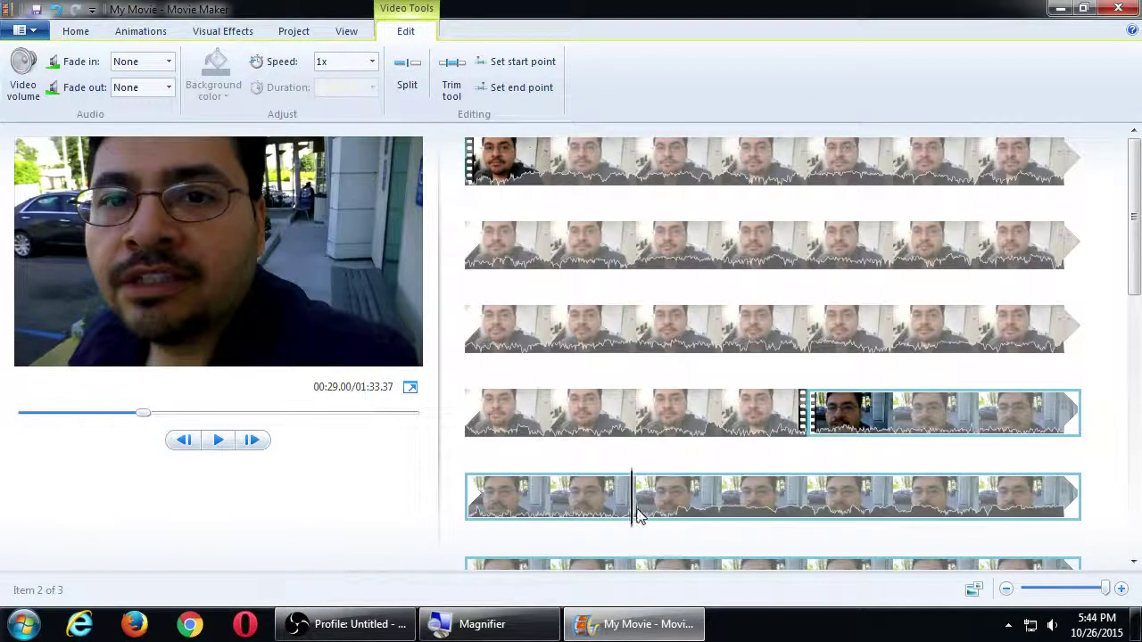
Look over the outdoor clip's start point, end point and split commands and its playback speed options.
right_click(633, 508)
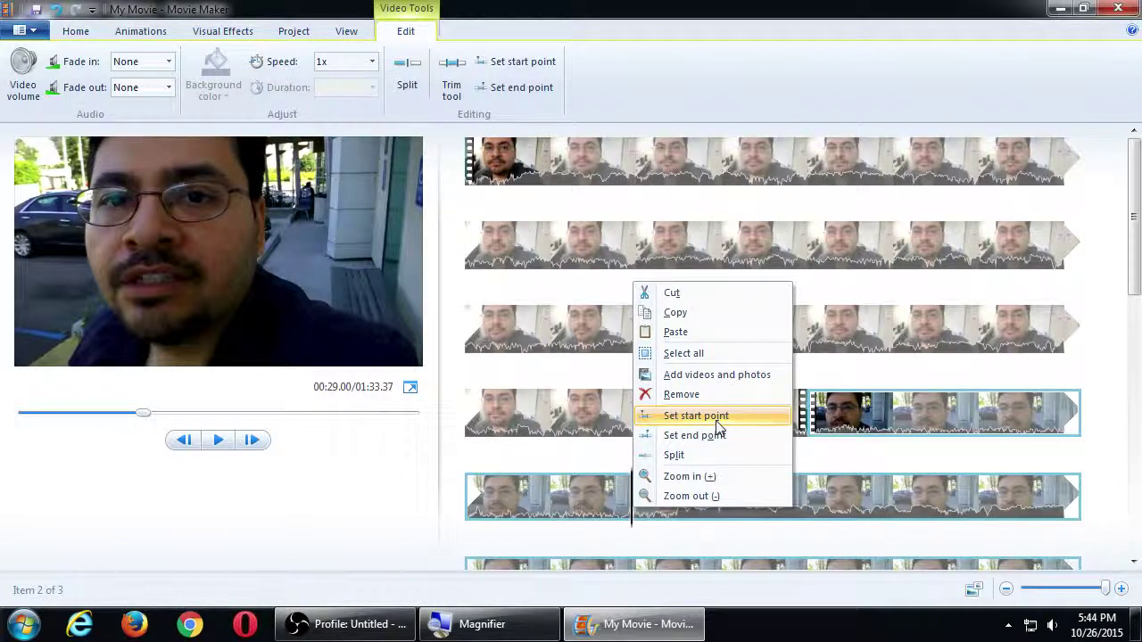
left_click(841, 419)
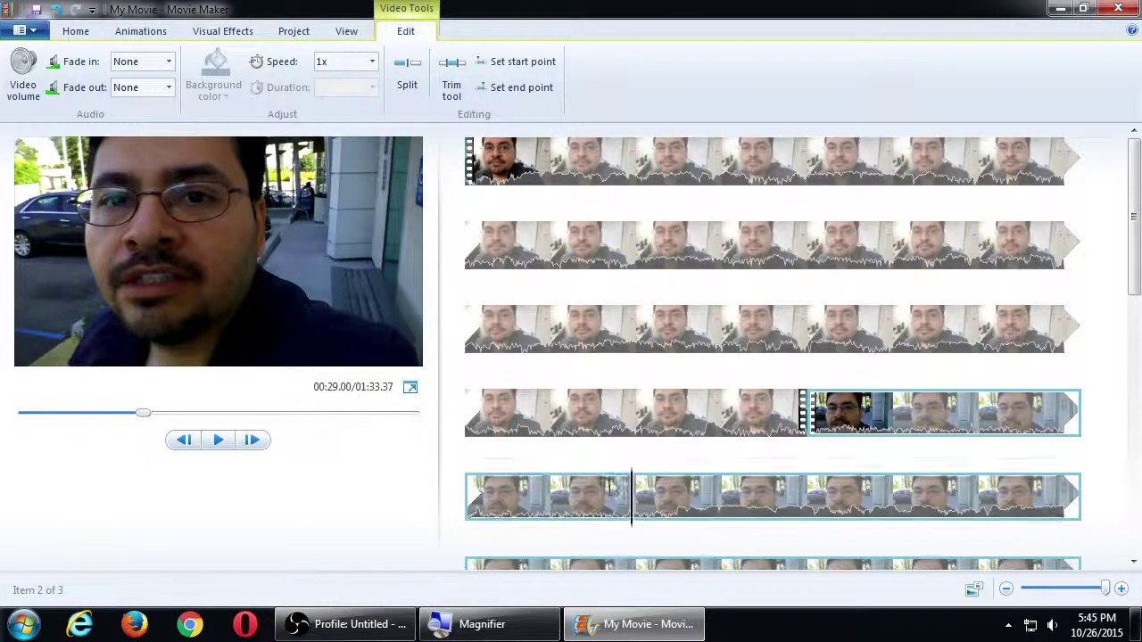
left_click(372, 62)
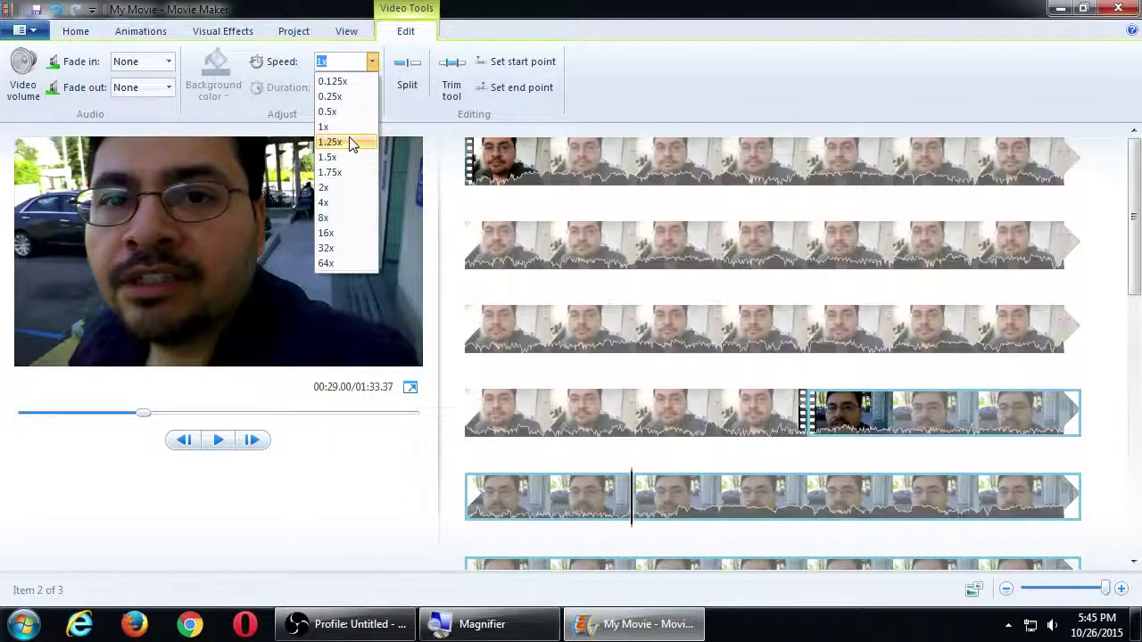
left_click(372, 62)
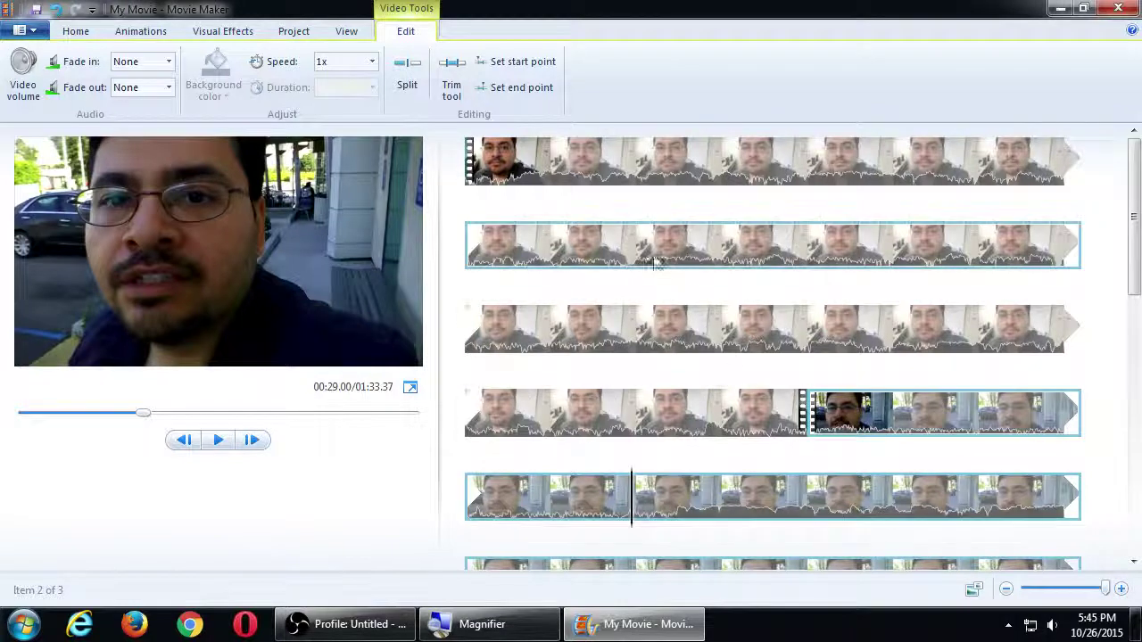
right_click(629, 491)
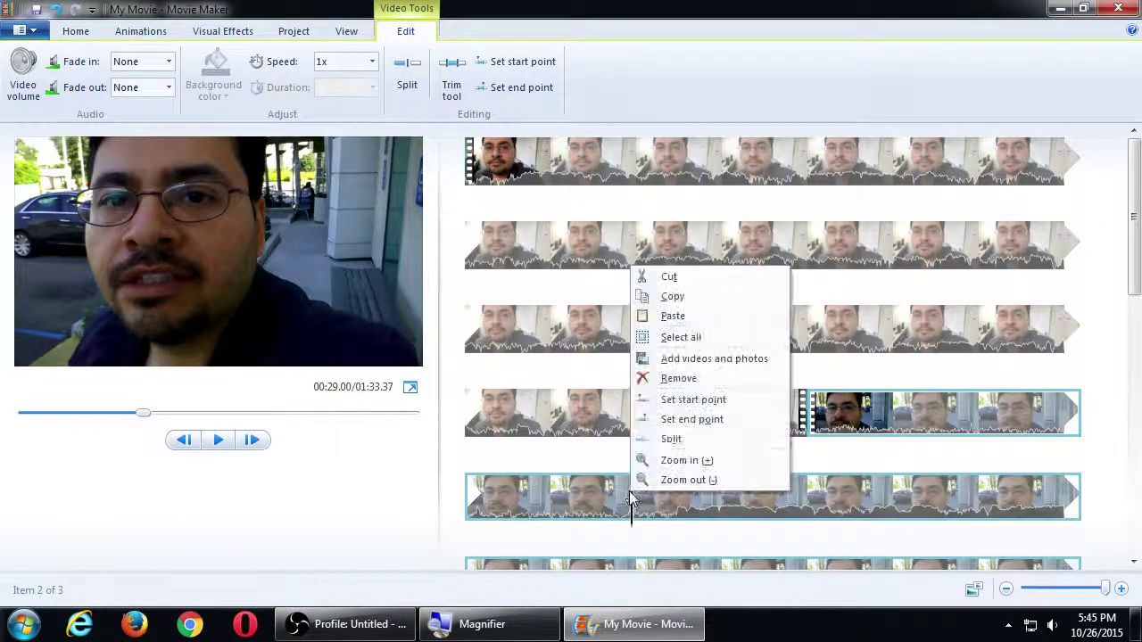
left_click(662, 106)
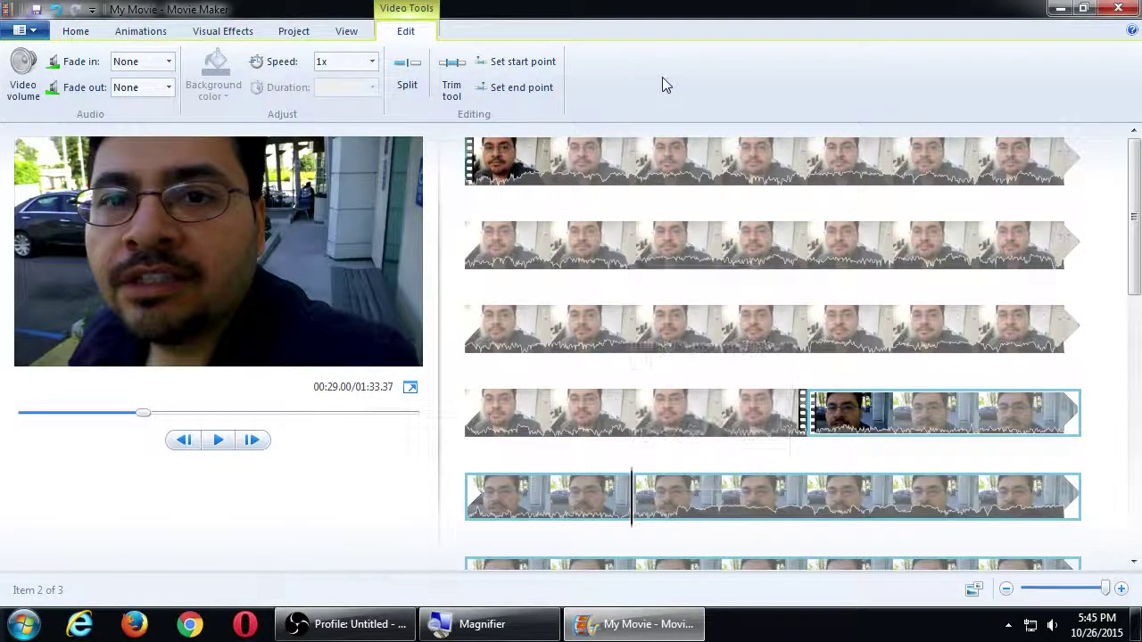
Make the playhead position the outdoor clip's start point and preview the transition from the end of the office clip.
left_click(554, 62)
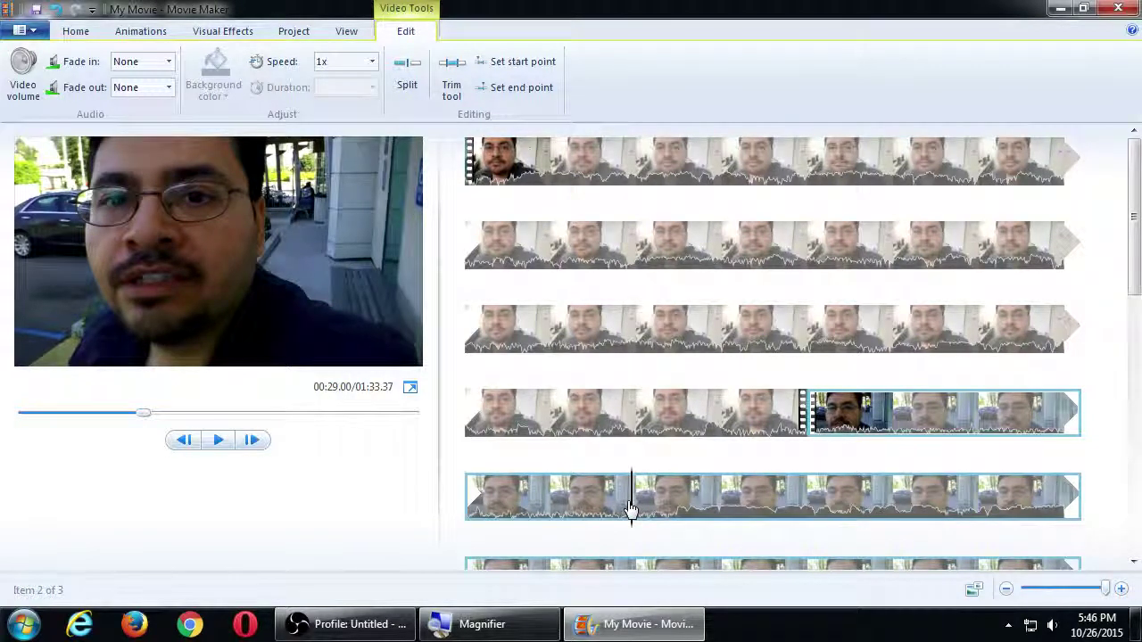
key("i")
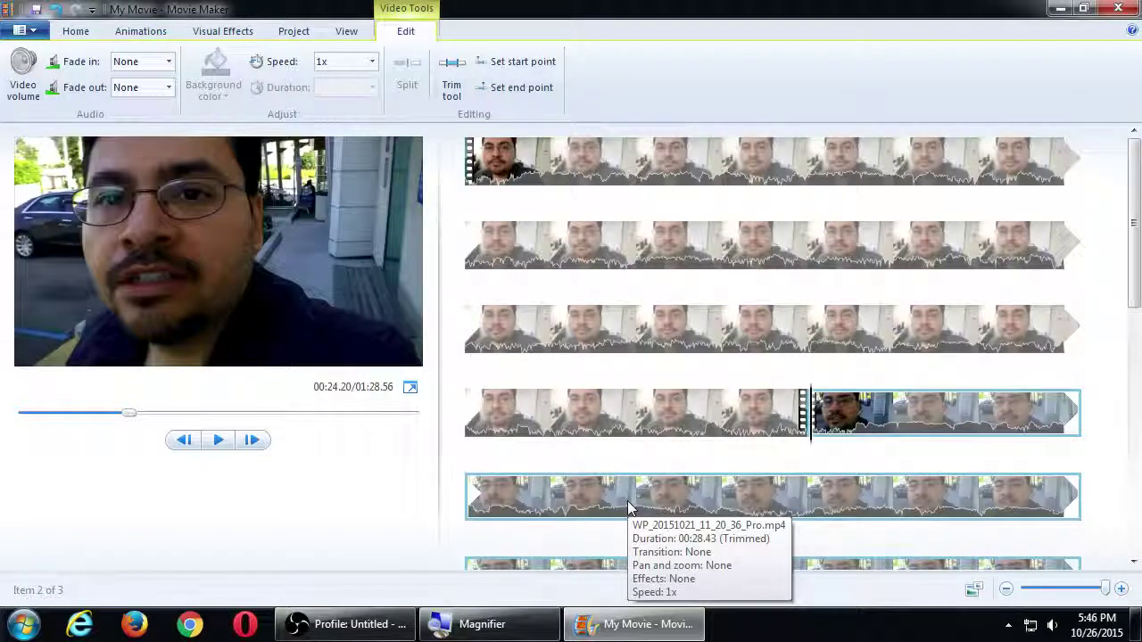
left_click(638, 430)
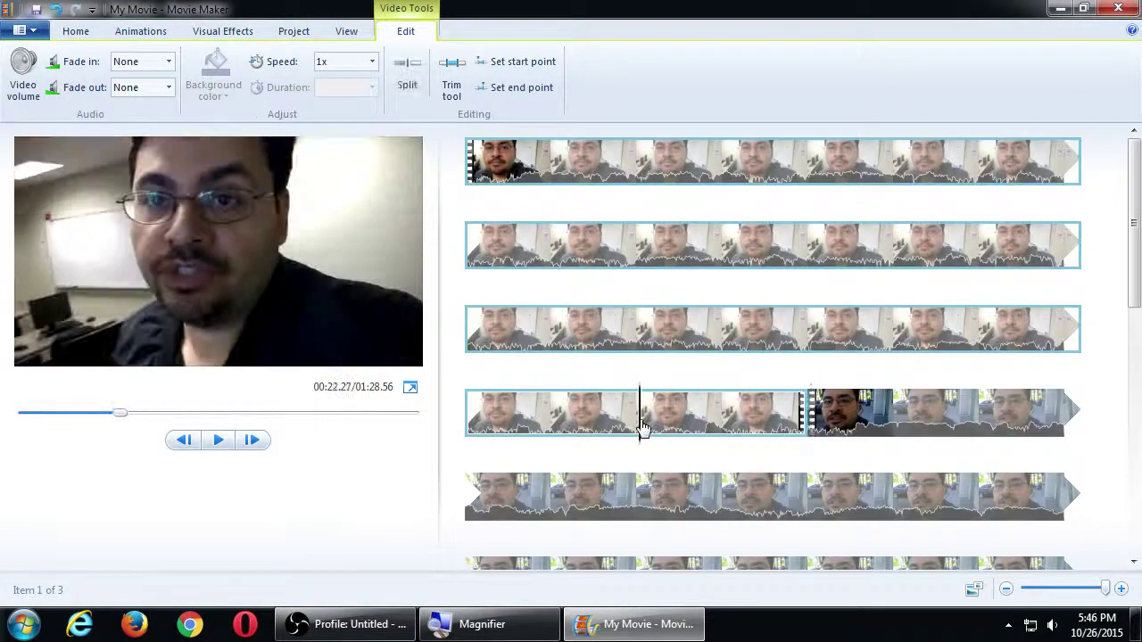
key("space")
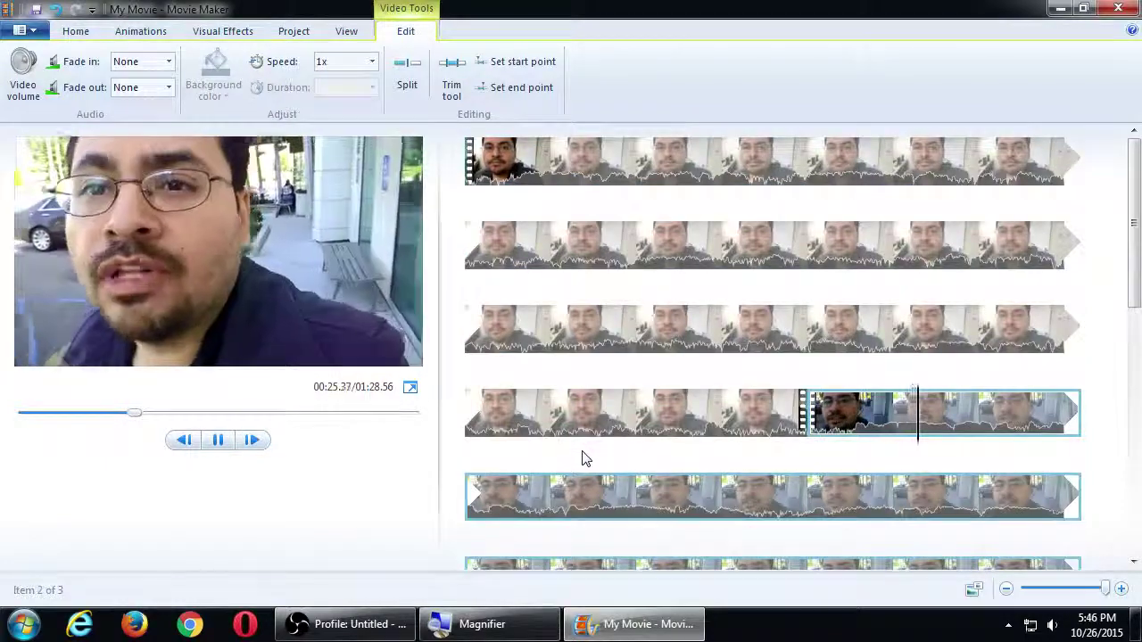
key("space")
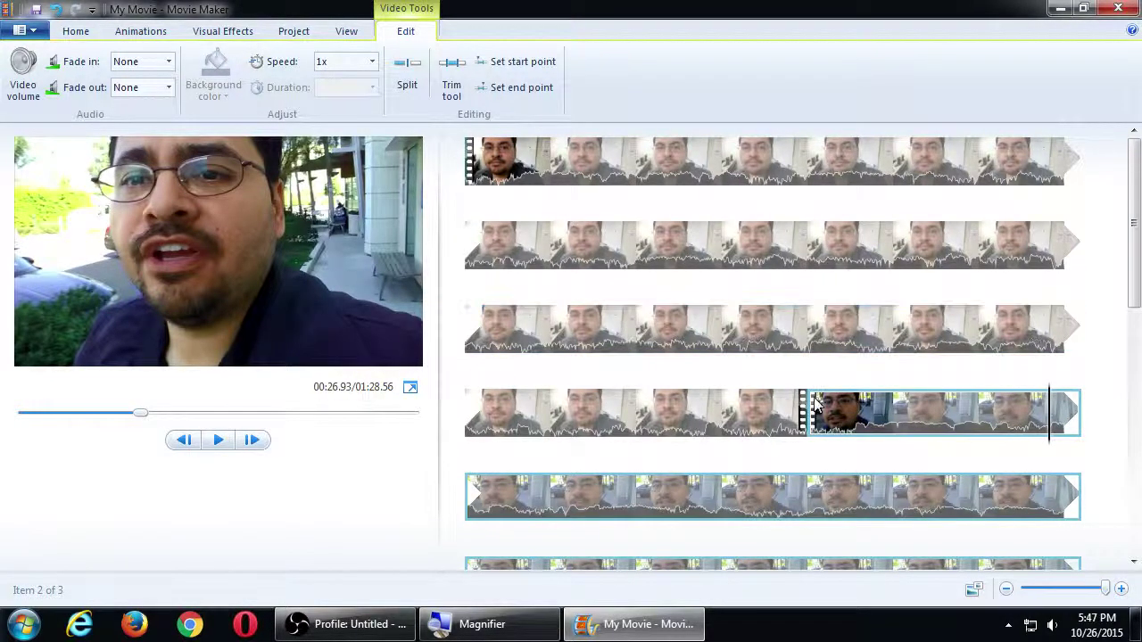
Preview the transition from the end of the outdoor clip into the car clip, starting at about 50.7 seconds.
left_click_drag(1133, 268, 1138, 430)
left_click(916, 346)
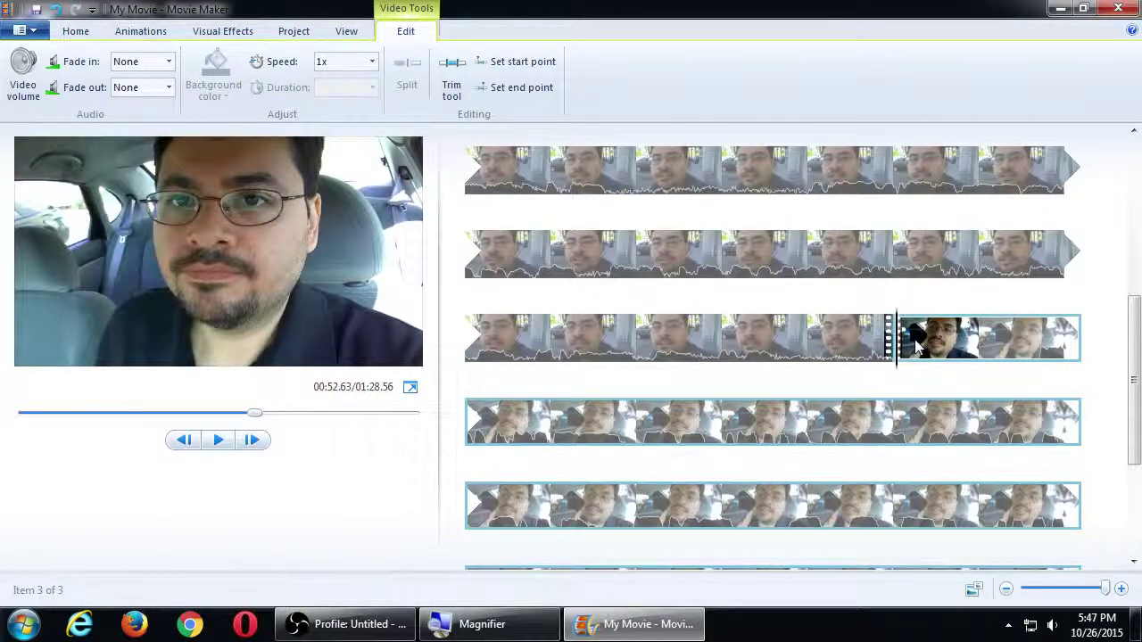
left_click(728, 339)
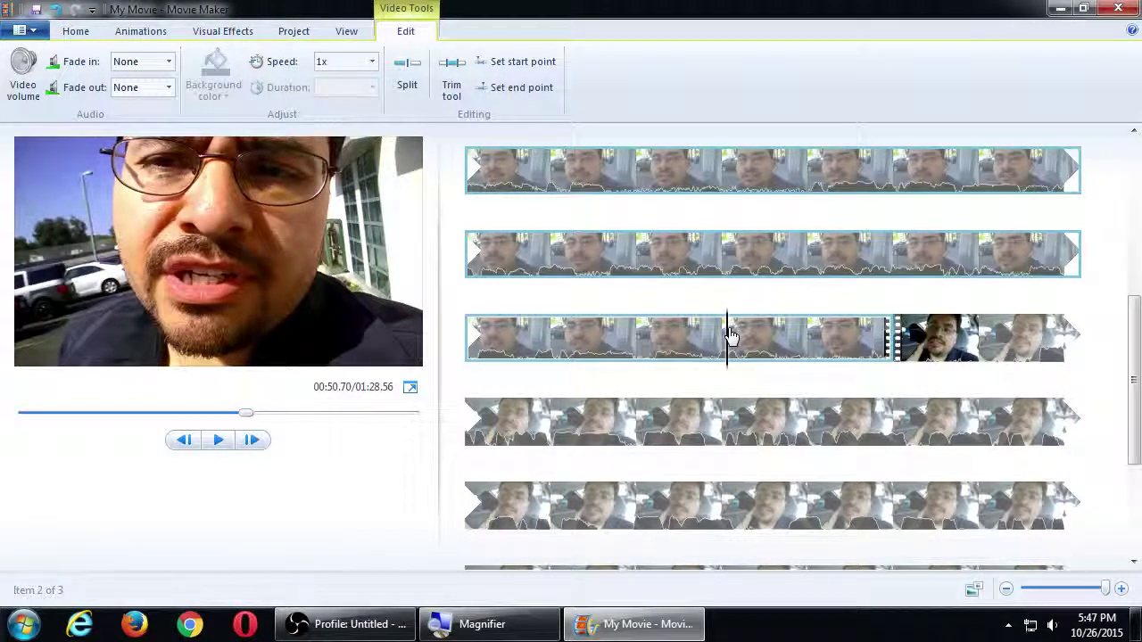
key("space")
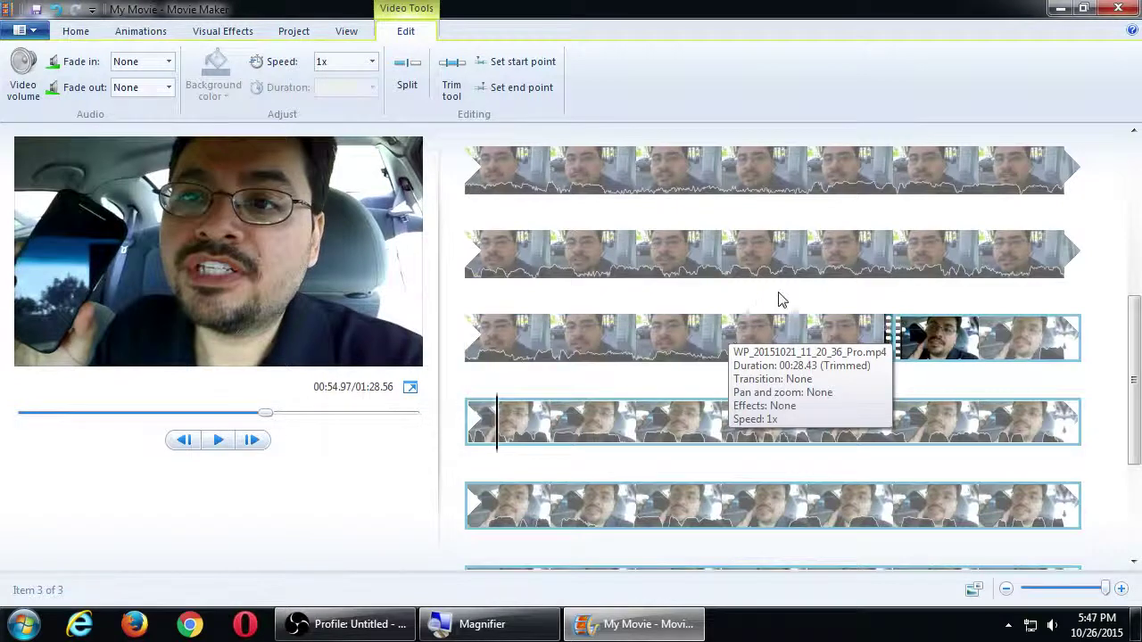
Place the playhead just before the car clip's first words, at about 53.7 seconds, and make it the clip's start point.
left_click(812, 337)
left_click_drag(815, 342, 1030, 378)
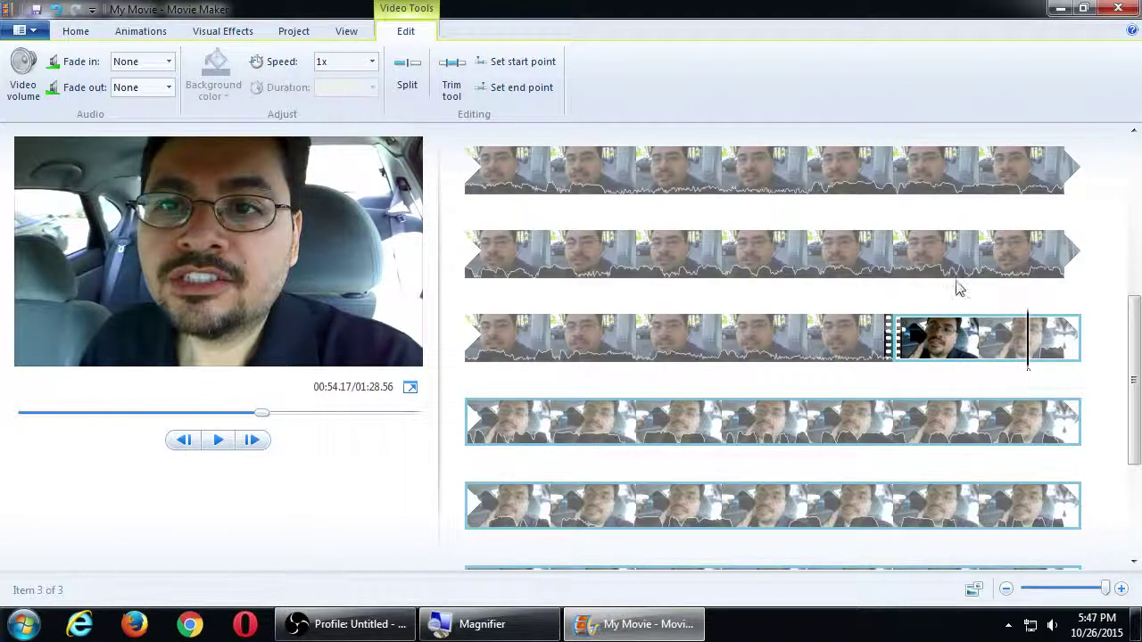
left_click_drag(1029, 354, 991, 352)
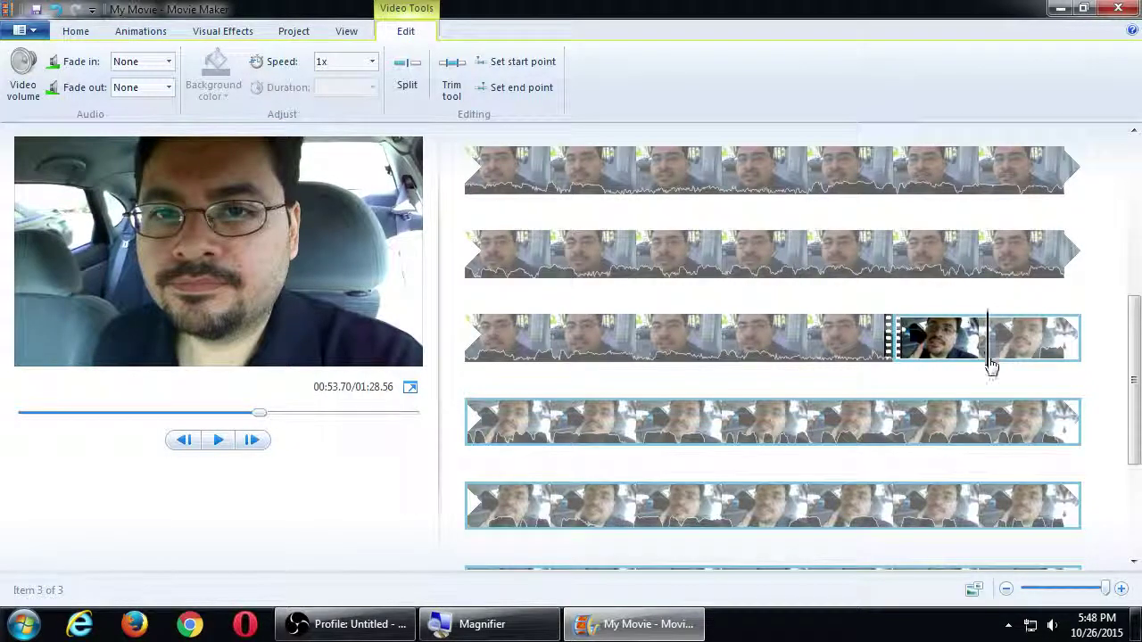
key("super+plus")
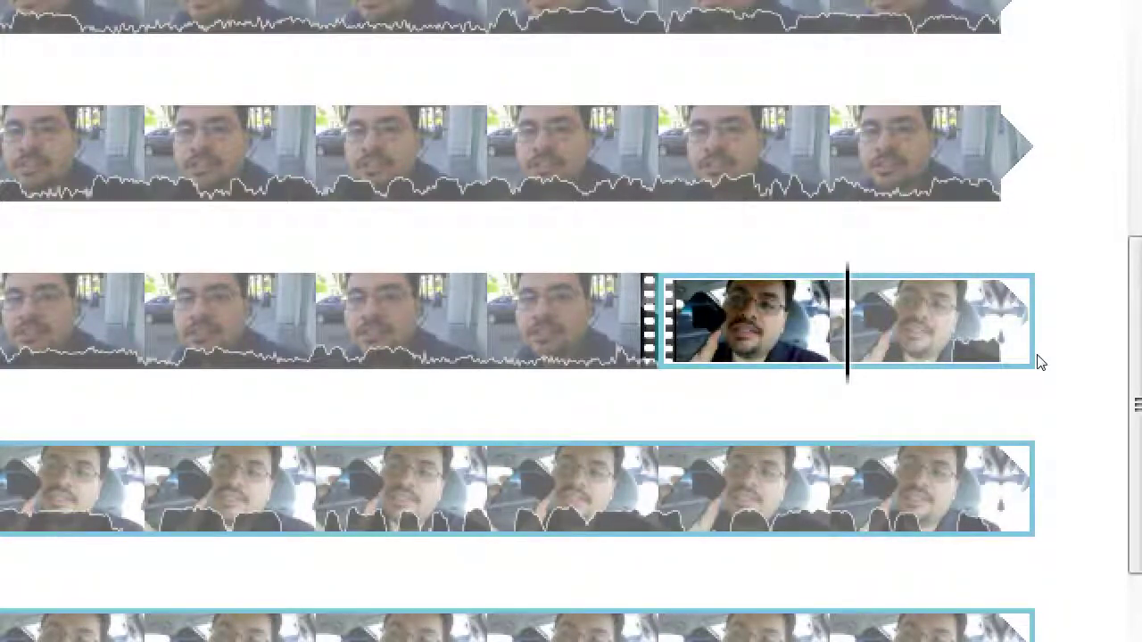
key("super+minus")
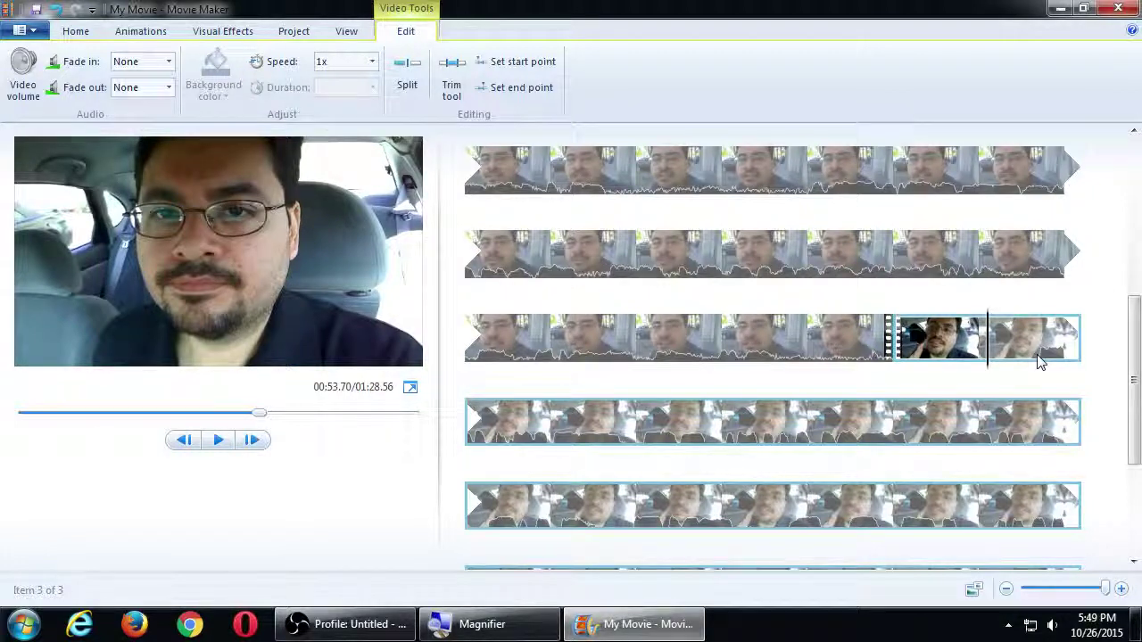
right_click(989, 345)
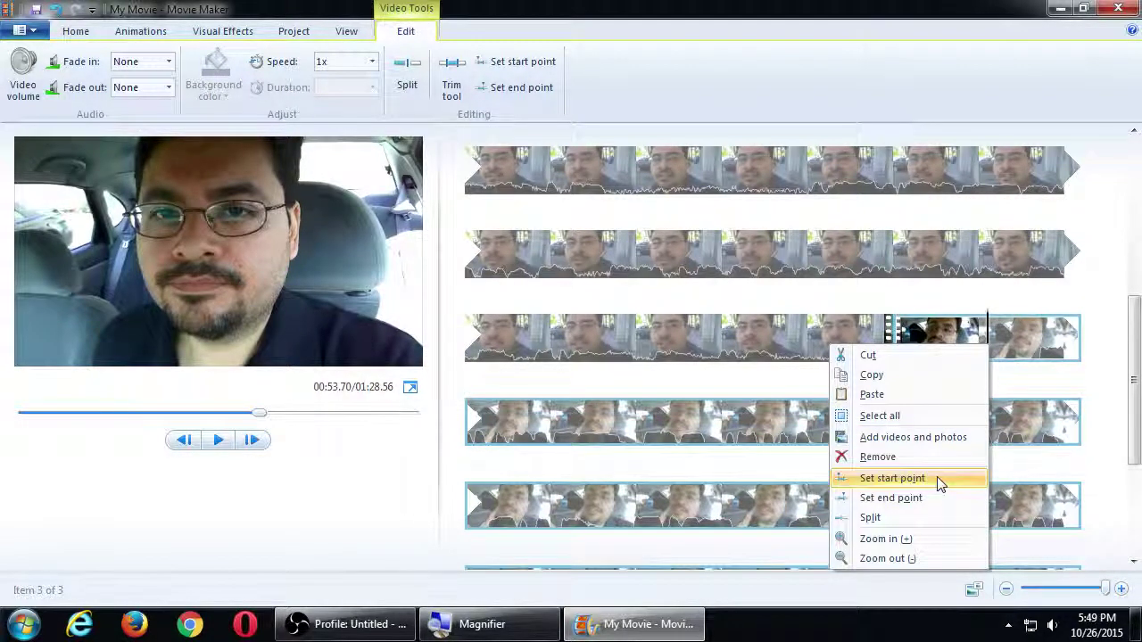
left_click(937, 480)
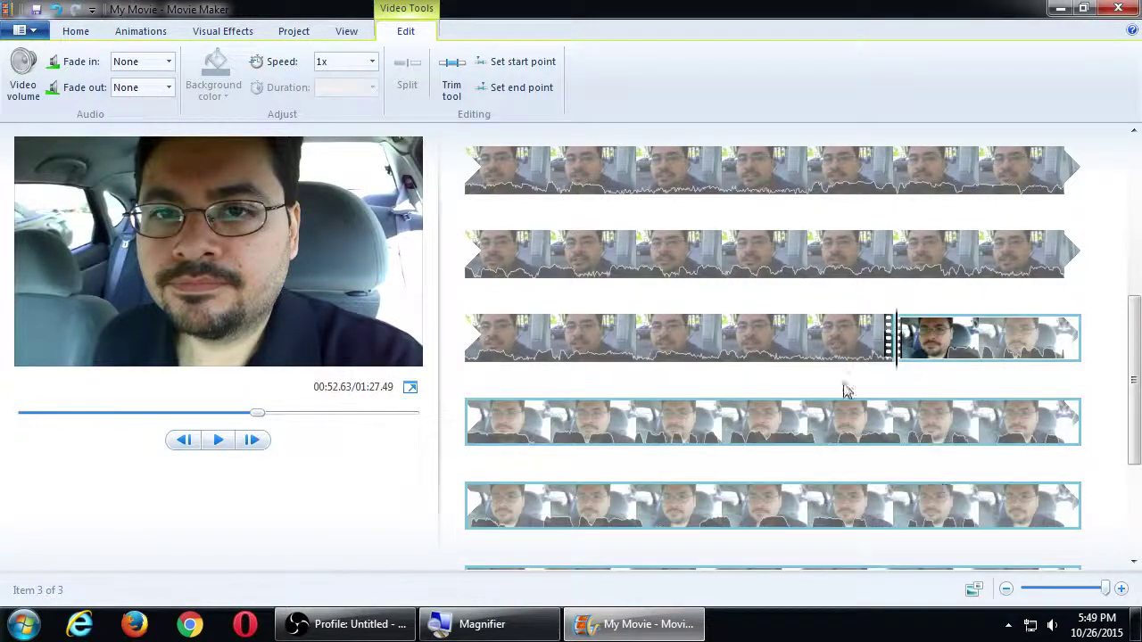
Preview the trimmed transition from the outdoor clip into the car clip and continue playing the car clip.
left_click(645, 345)
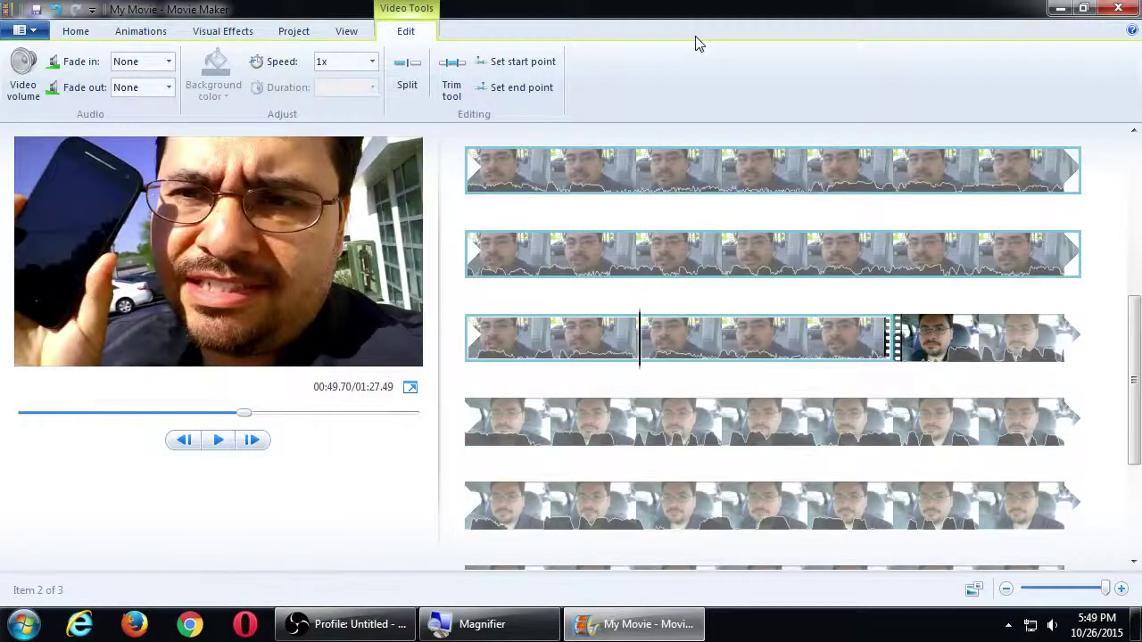
key("space")
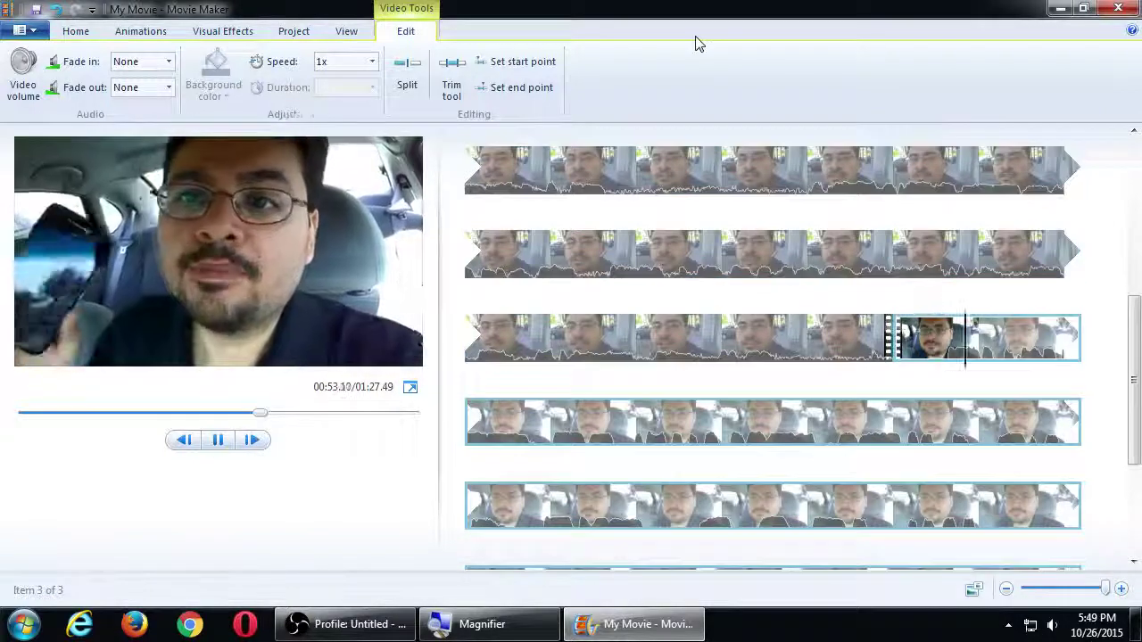
key("space")
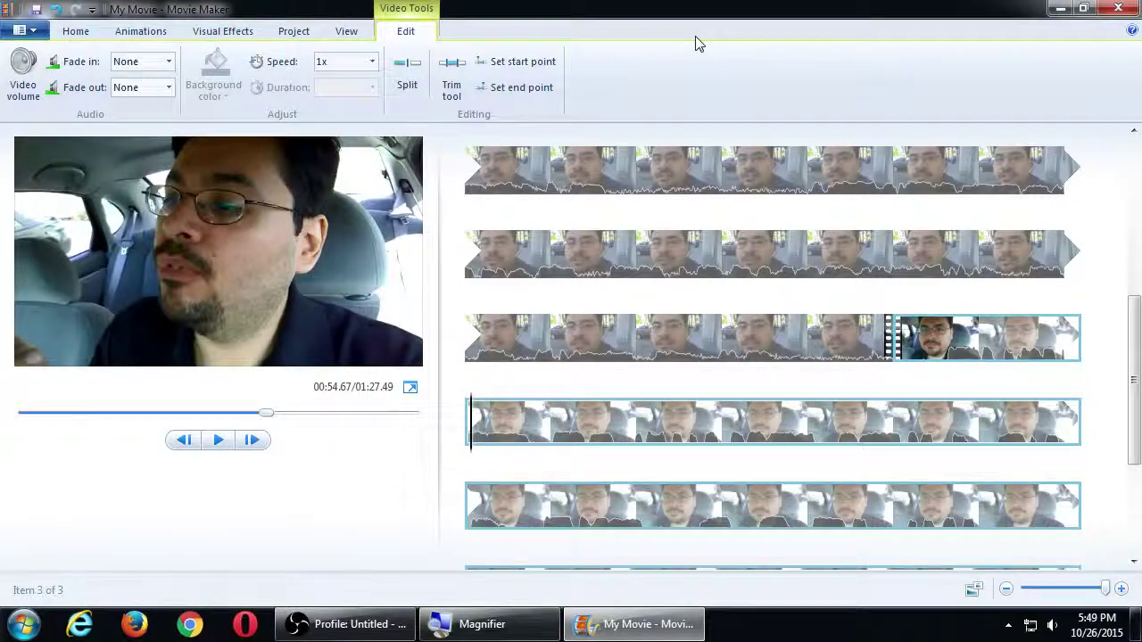
key("space")
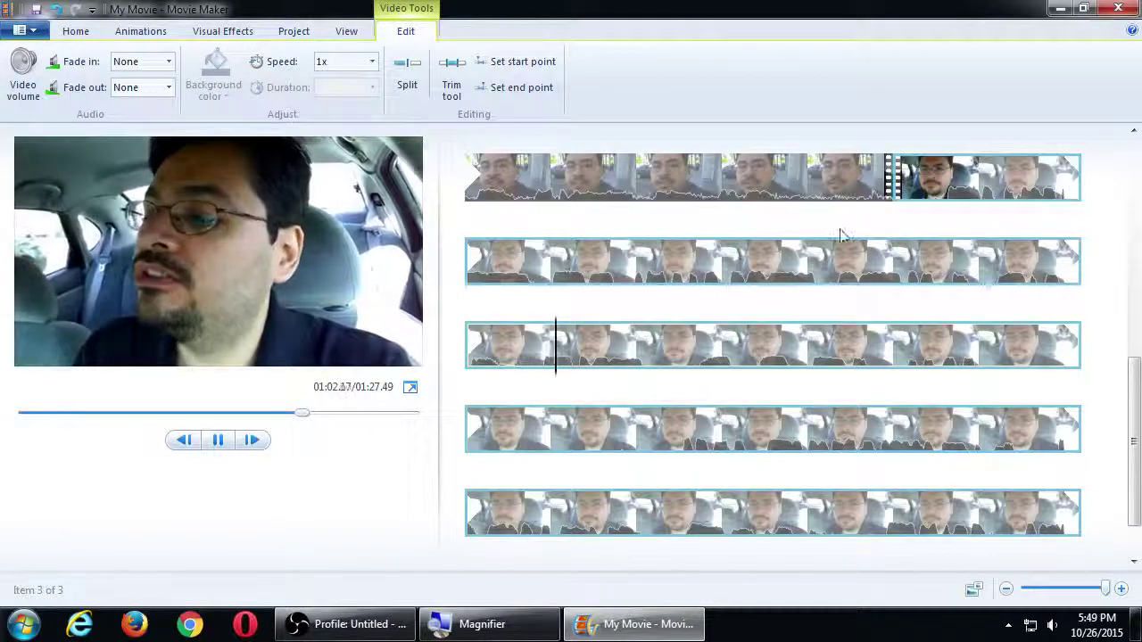
Stop the preview and return to the office clip at the start of the movie.
key("space")
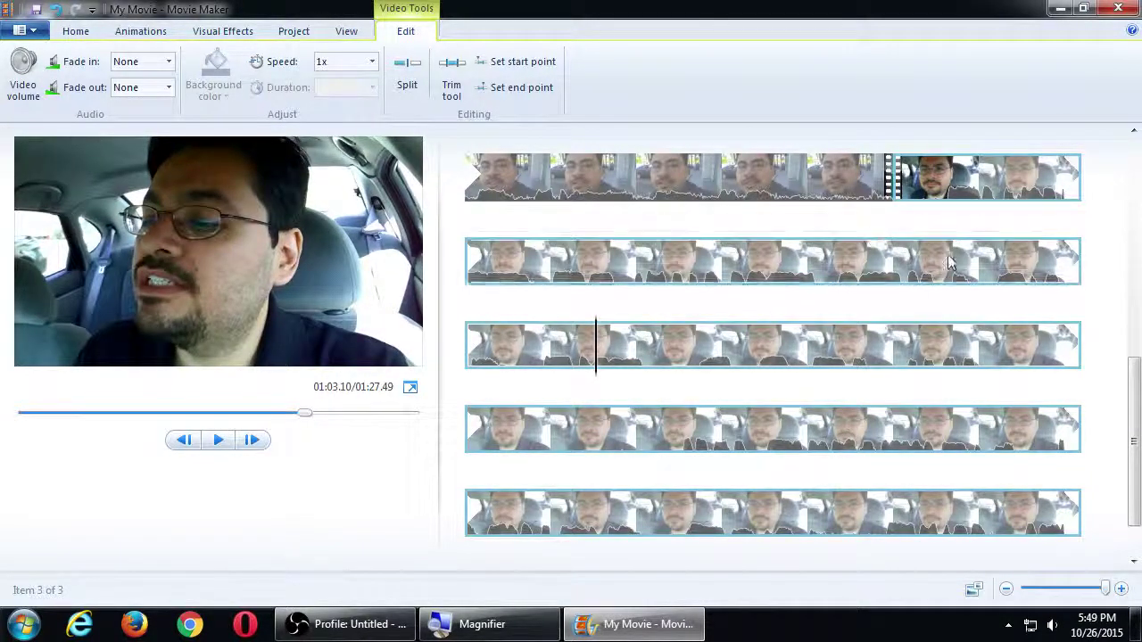
scroll(1136, 471, "down", 1)
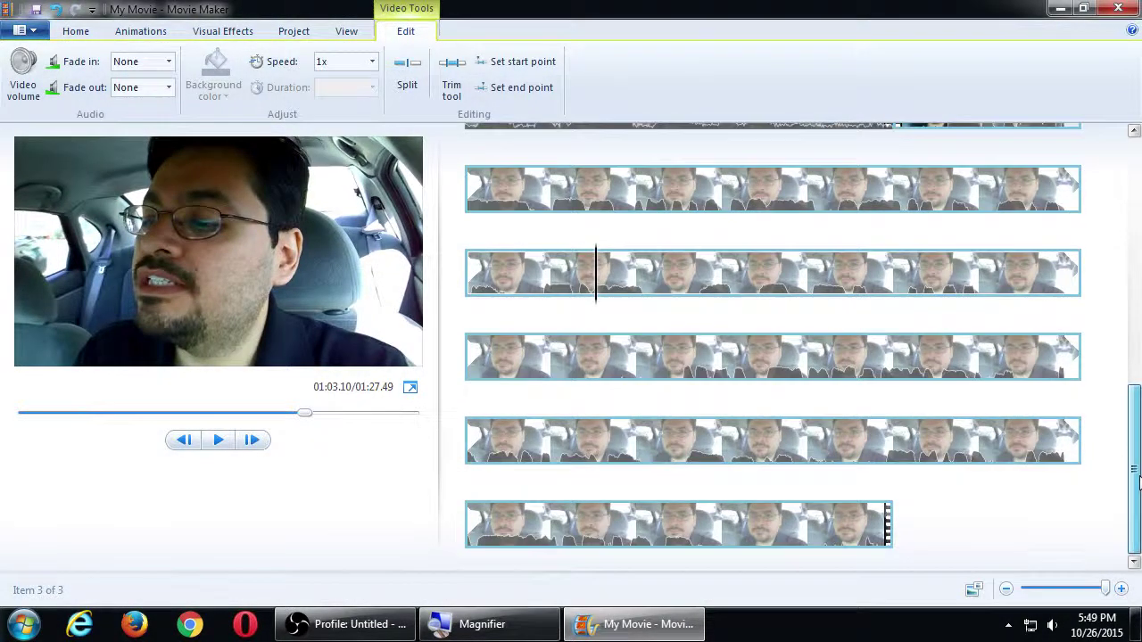
left_click_drag(1136, 471, 1131, 178)
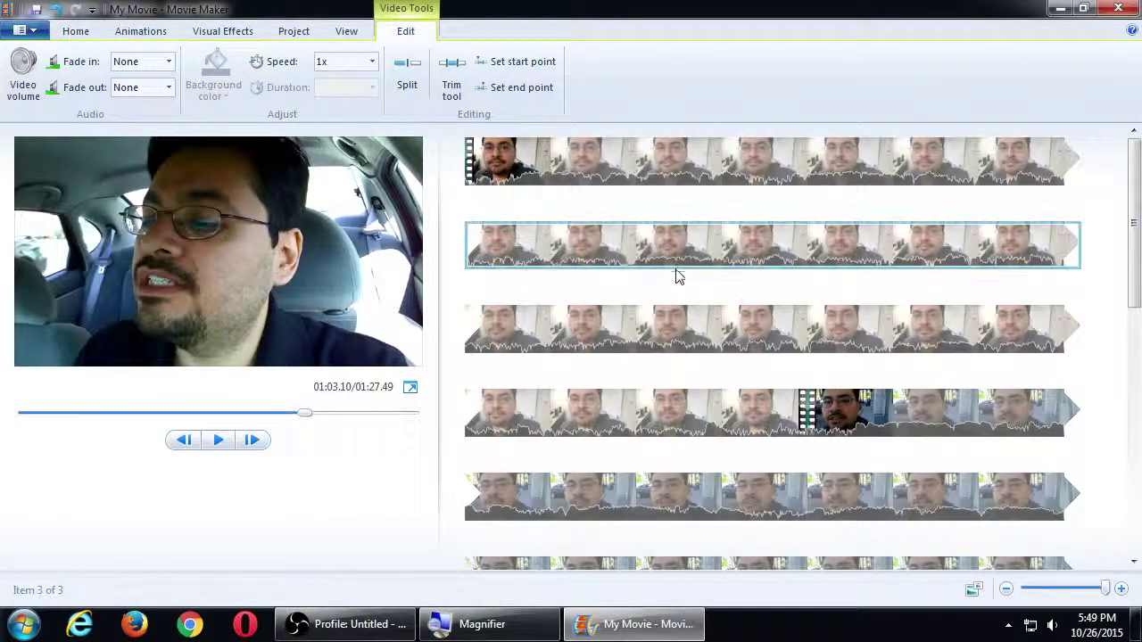
left_click(477, 169)
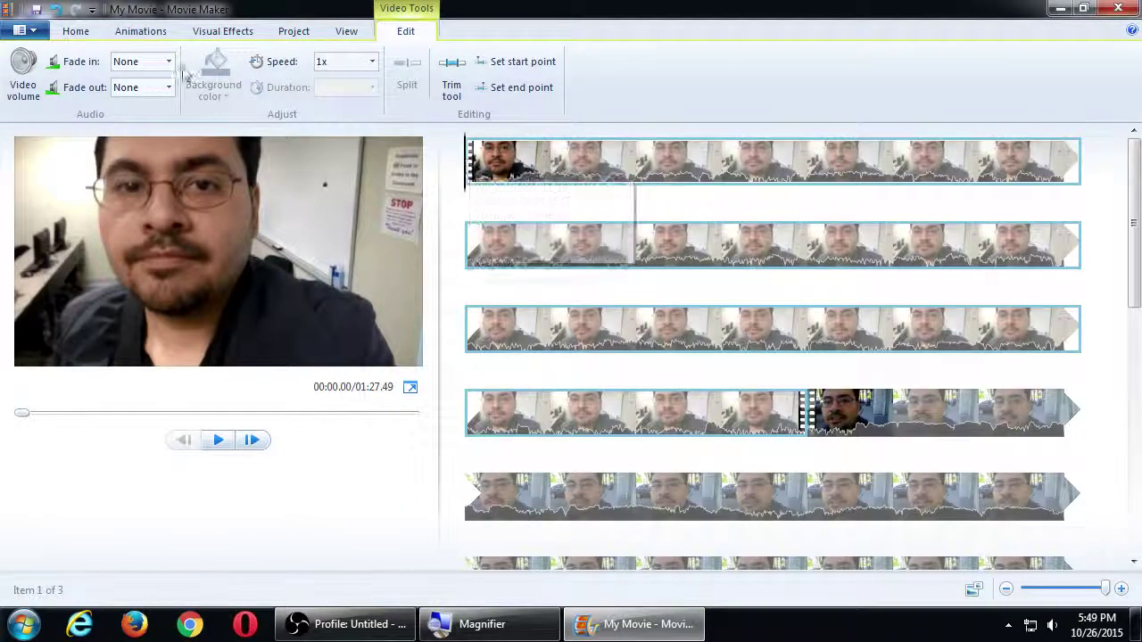
Preview the Default AutoMovie theme and the theme beside it on the movie.
left_click(77, 33)
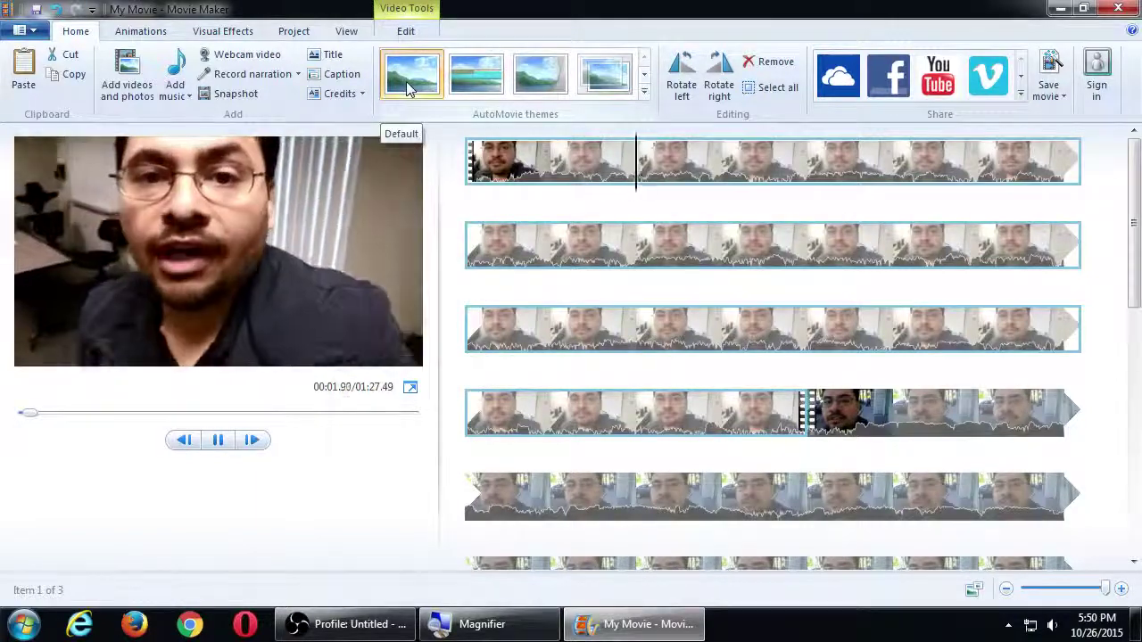
left_click(406, 82)
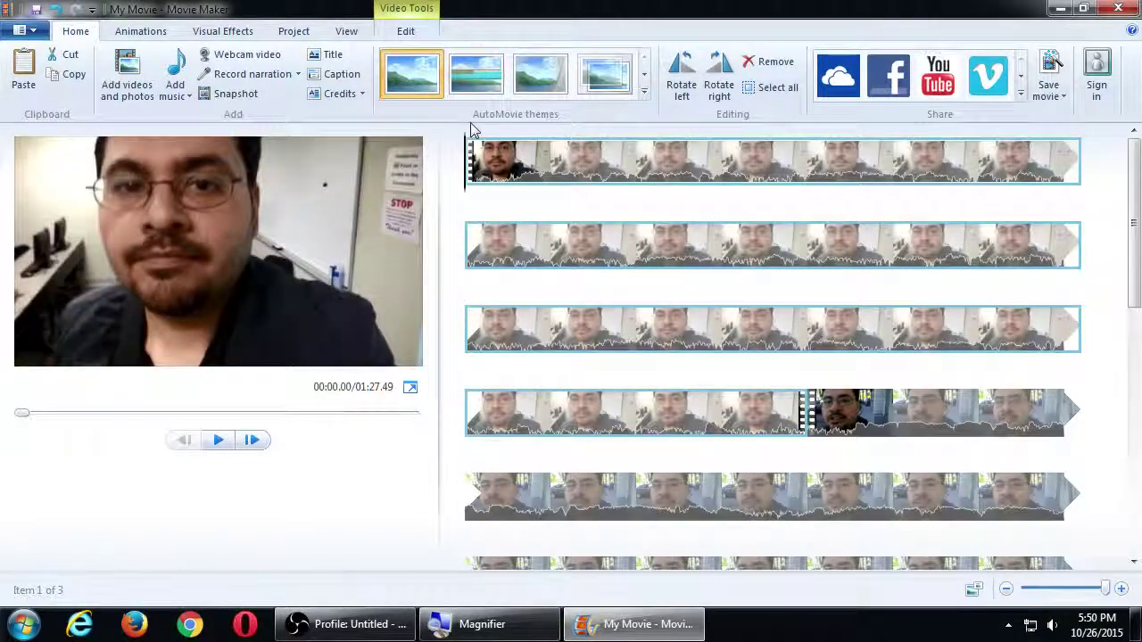
left_click(476, 79)
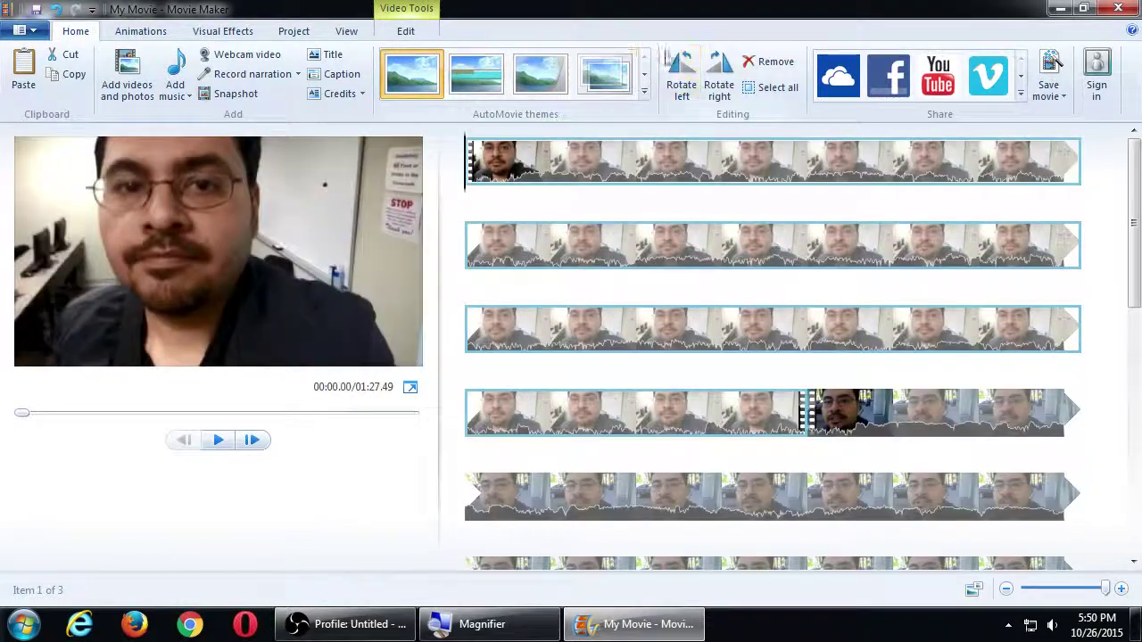
mouse_move(587, 152)
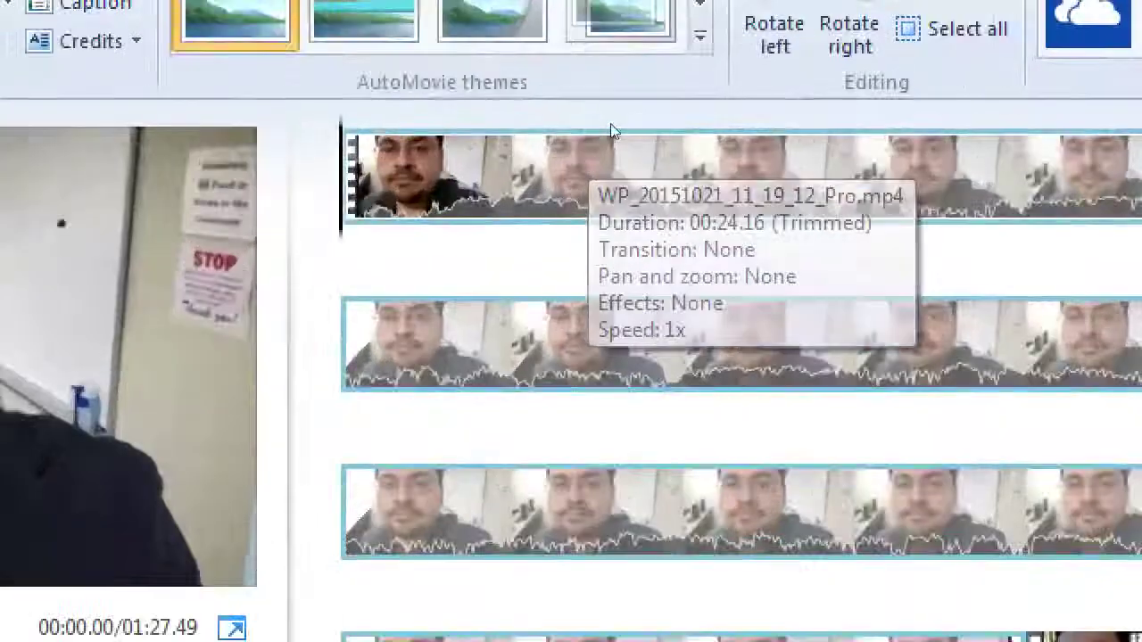
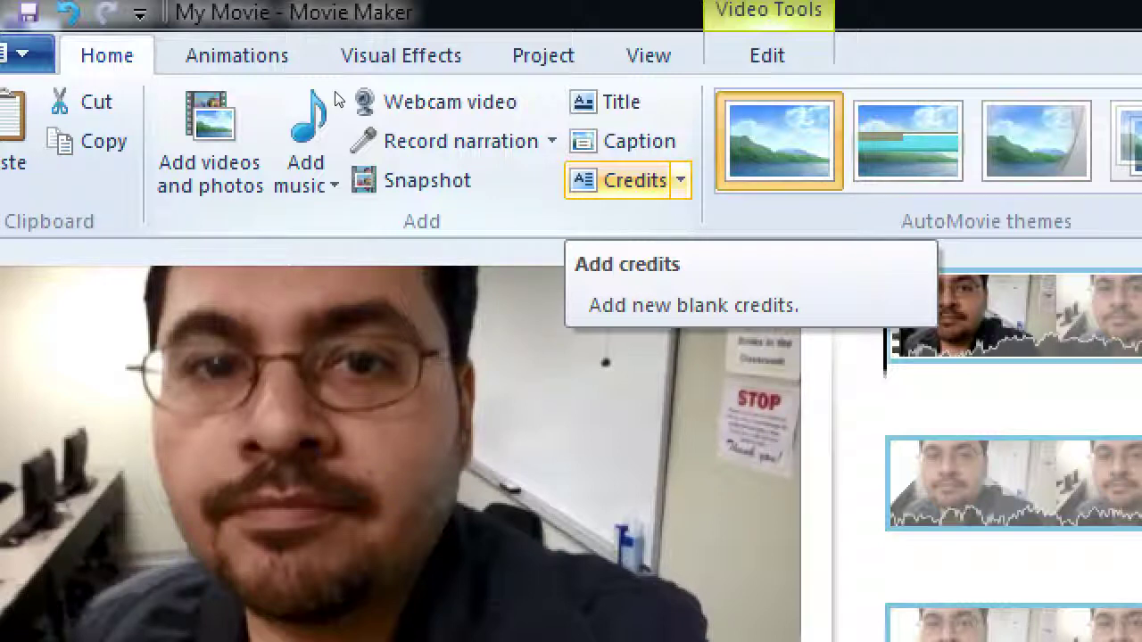
Add a title before the office clip with the text "Moto E Review".
key("Up")
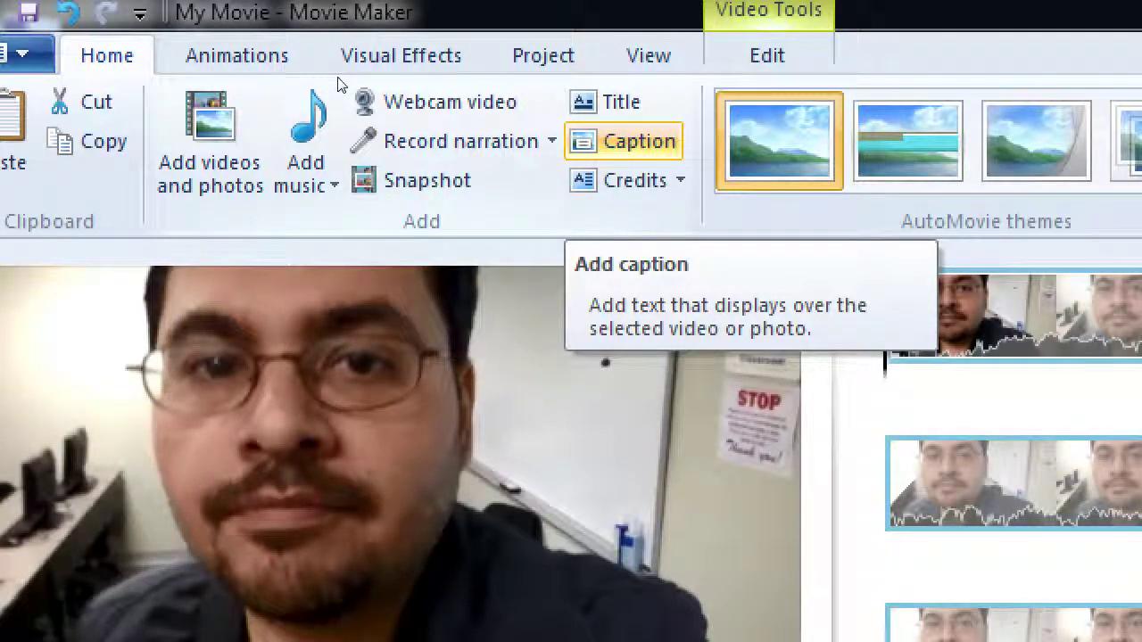
key("Escape")
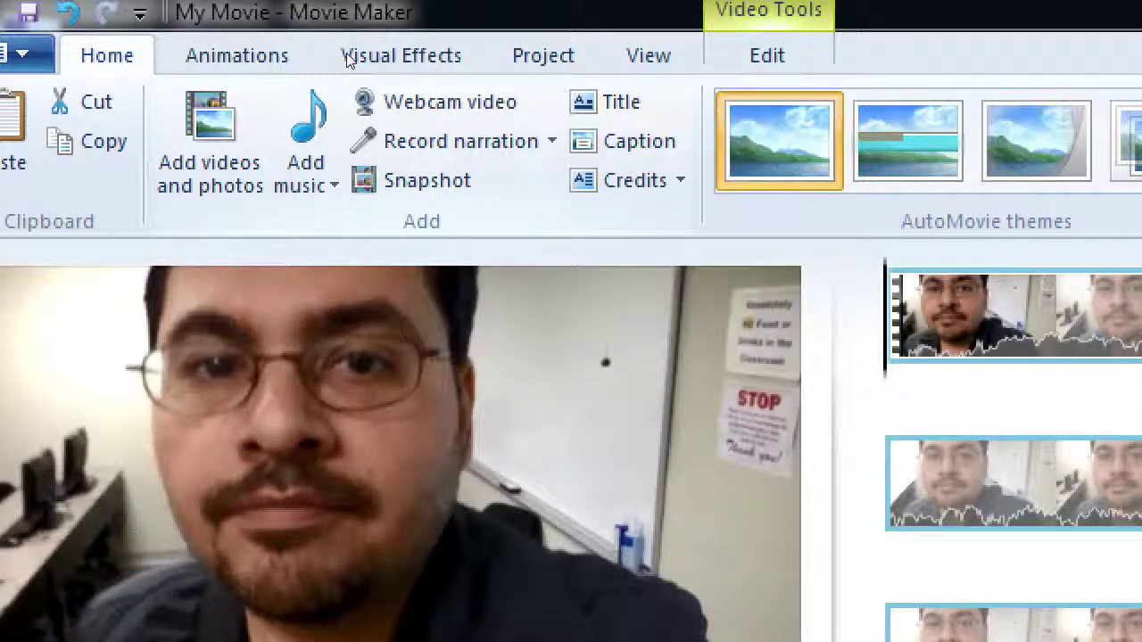
key("Up")
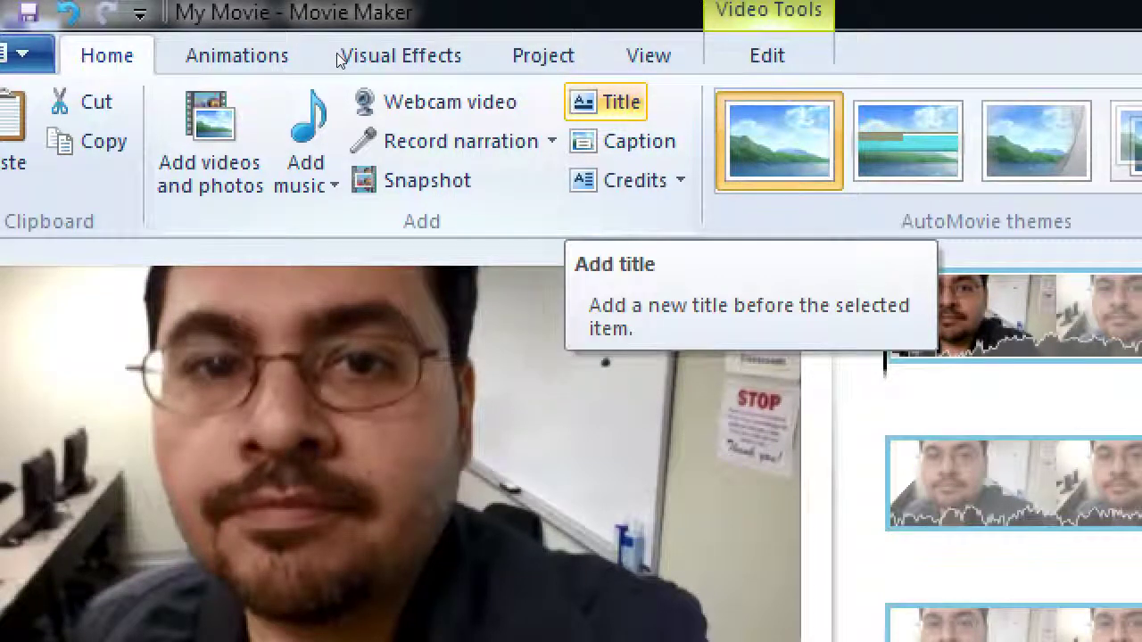
key("Return")
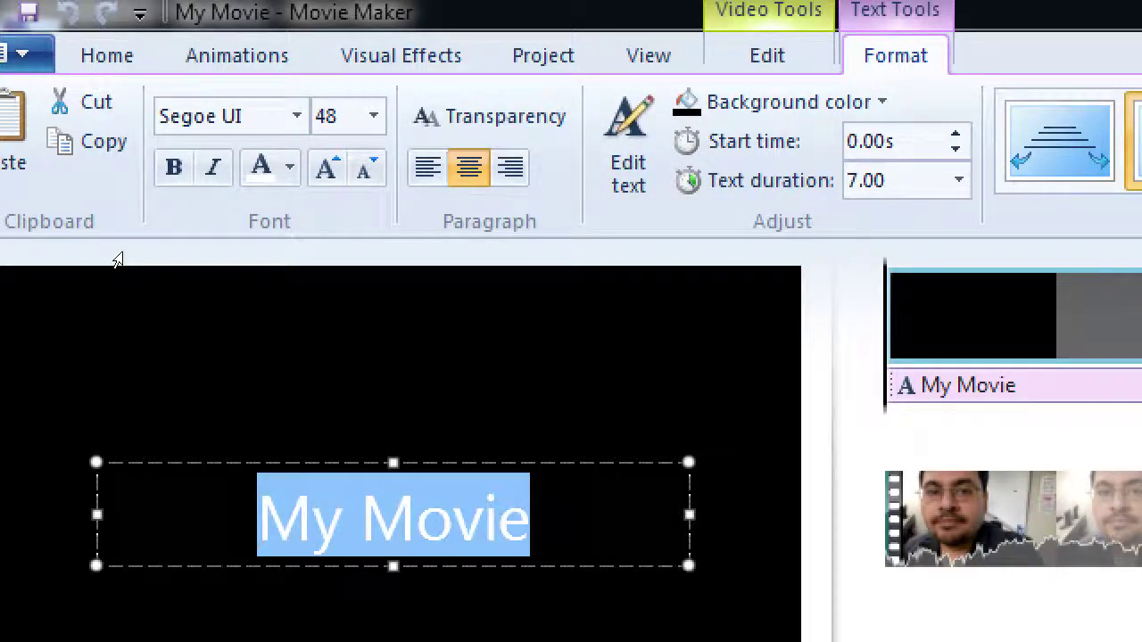
type("Moto E Review")
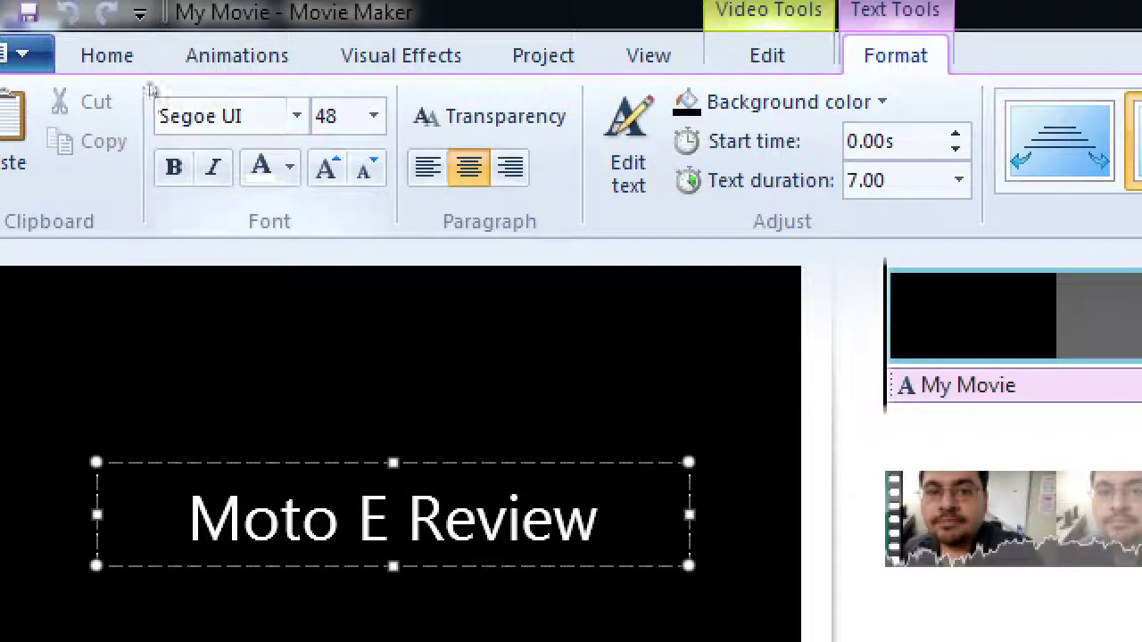
Select the whole title text and set its font to Playbill.
key("ctrl+shift+Left")
key("ctrl+shift+Left")
key("ctrl+shift+Left")
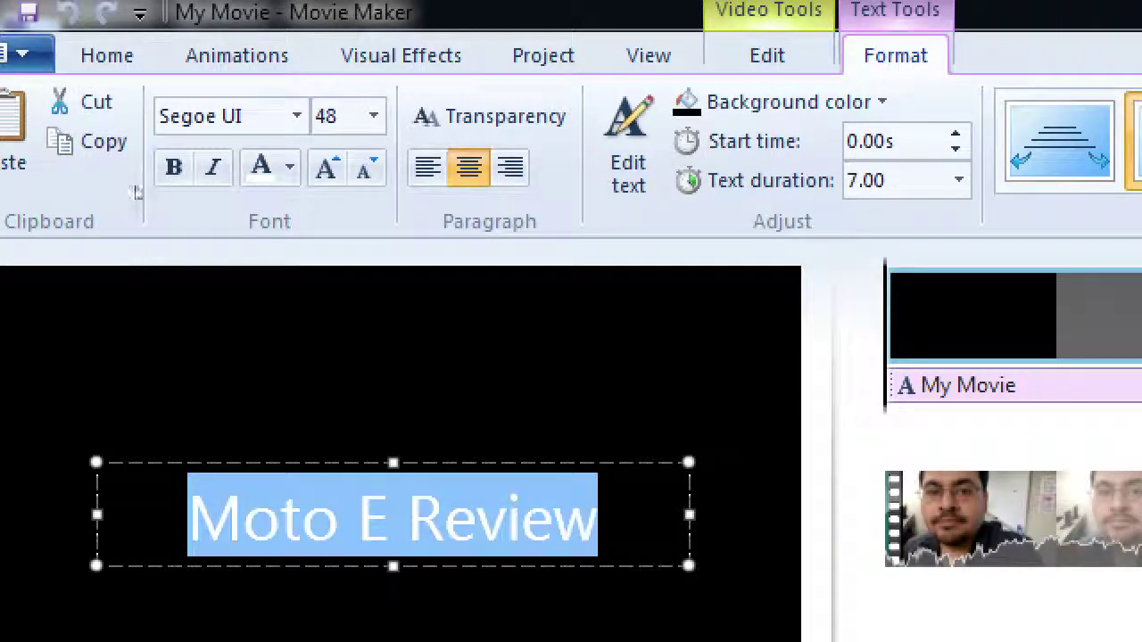
key("alt+Down")
key("Down")
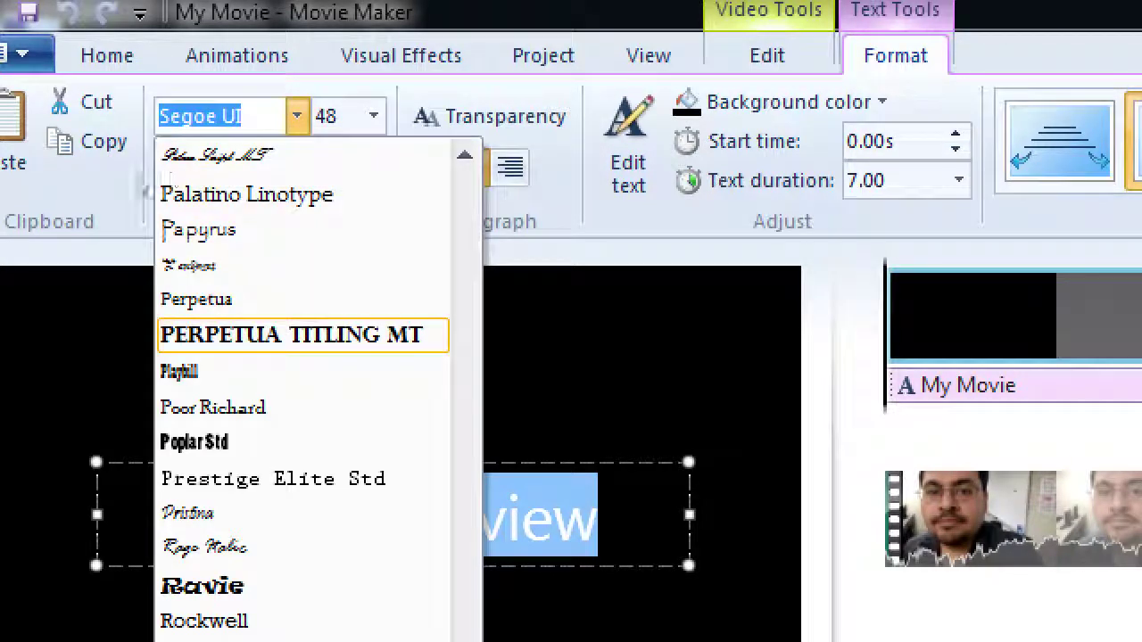
key("Down")
key("Return")
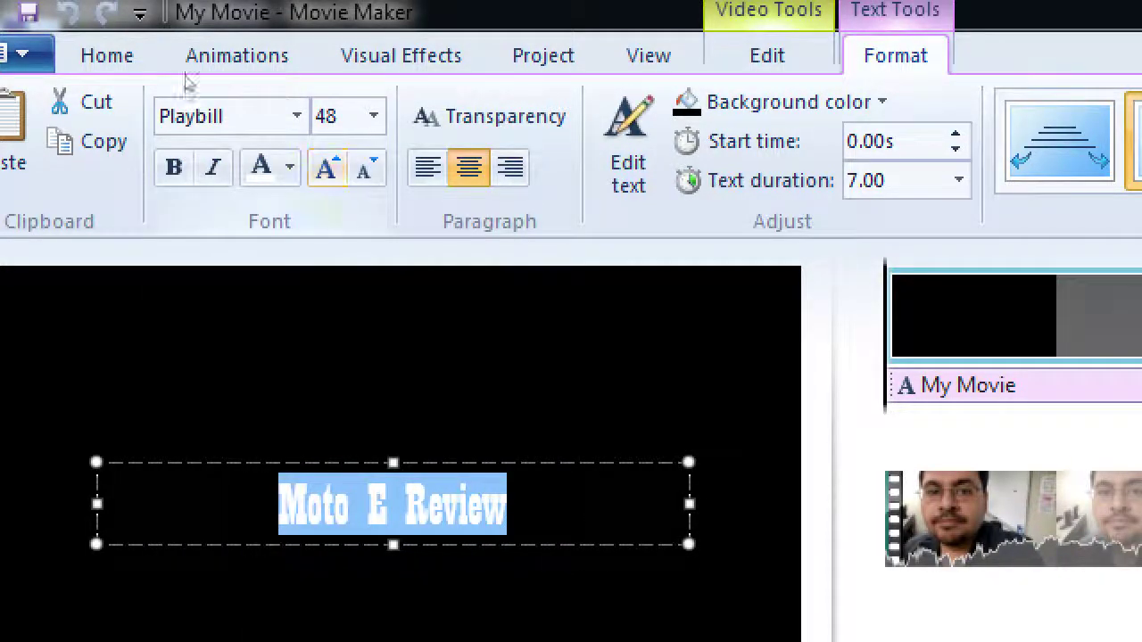
Try the fonts Nueva Std Cond and Mistral on the title text.
key("alt+Down")
type("Nueva Std Cond")
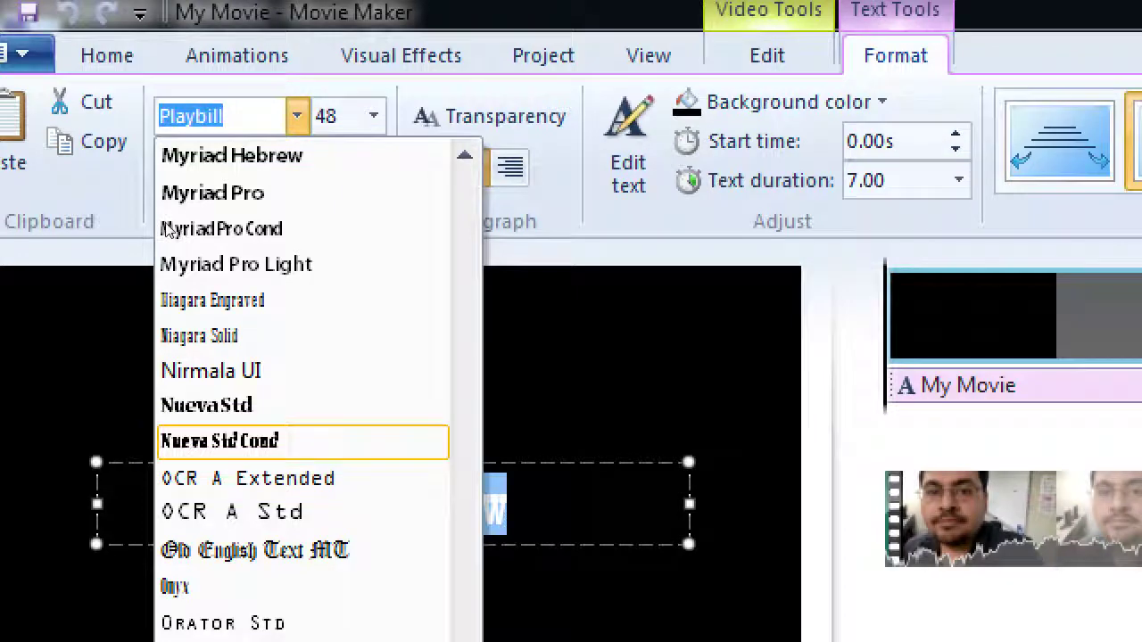
key("Return")
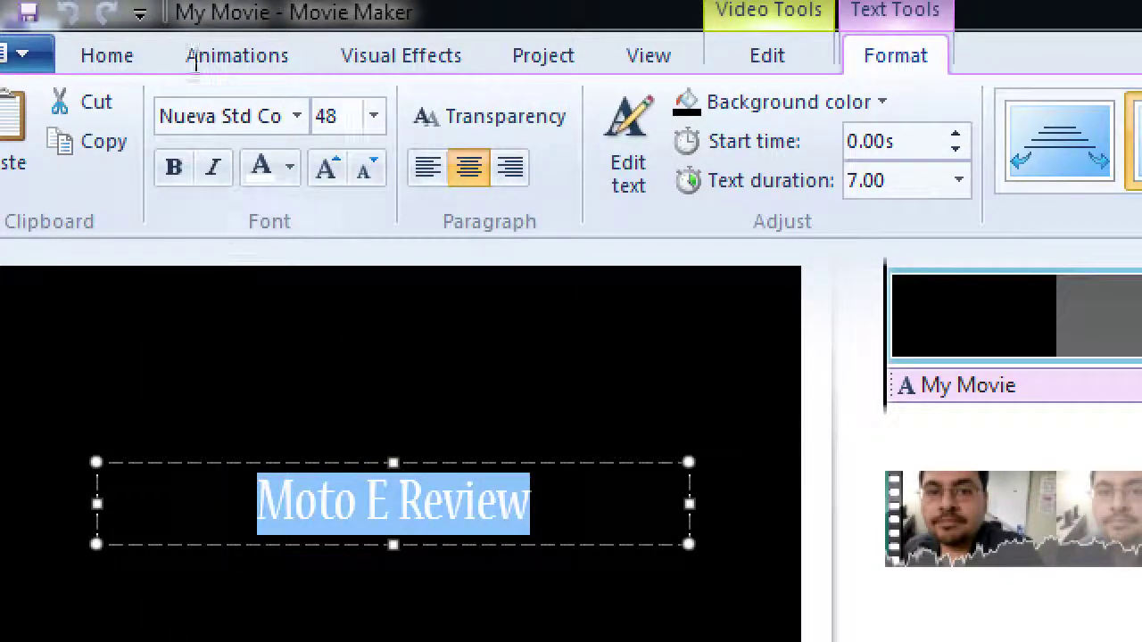
key("alt+Down")
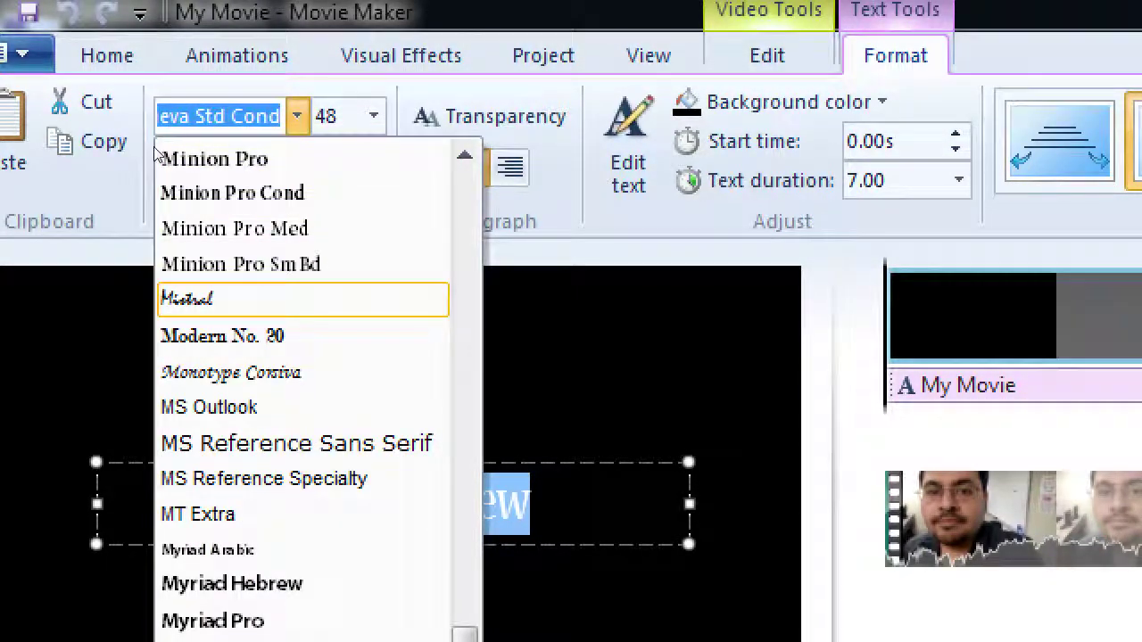
left_click(165, 299)
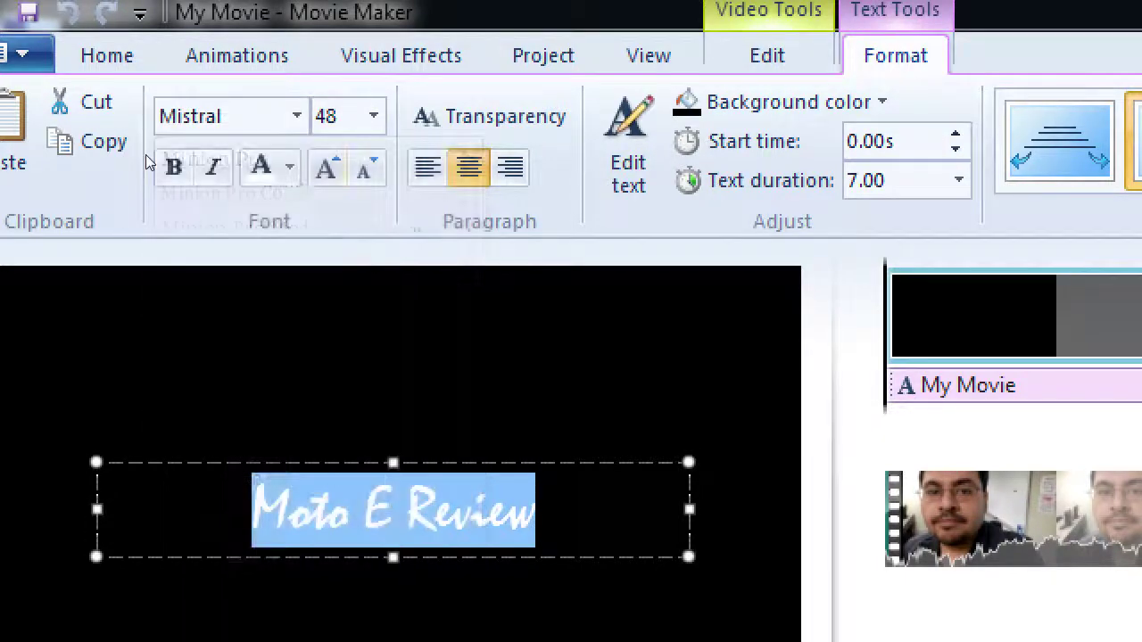
Set the title text's font to Matura MT Script Capitals.
key("alt+Down")
key("Down")
key("Down")
key("Down")
key("Down")
key("Down")
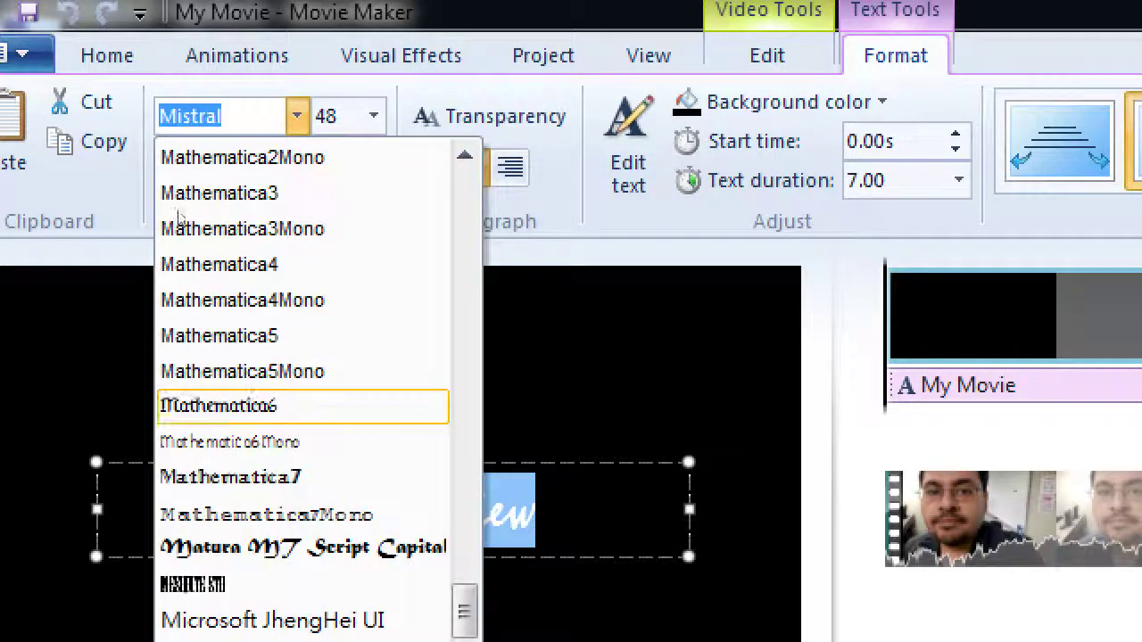
key("Return")
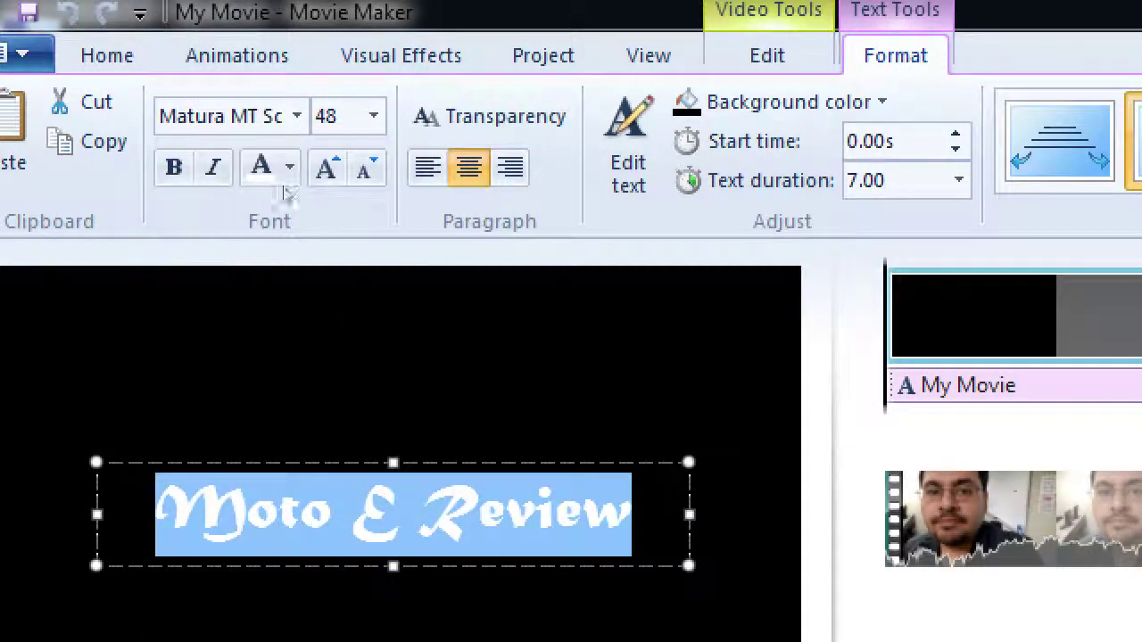
Set the title text's font size to 72.
key("Tab")
key("alt+Down")
key("Up")
key("Up")
key("Up")
key("Up")
key("Up")
key("Up")
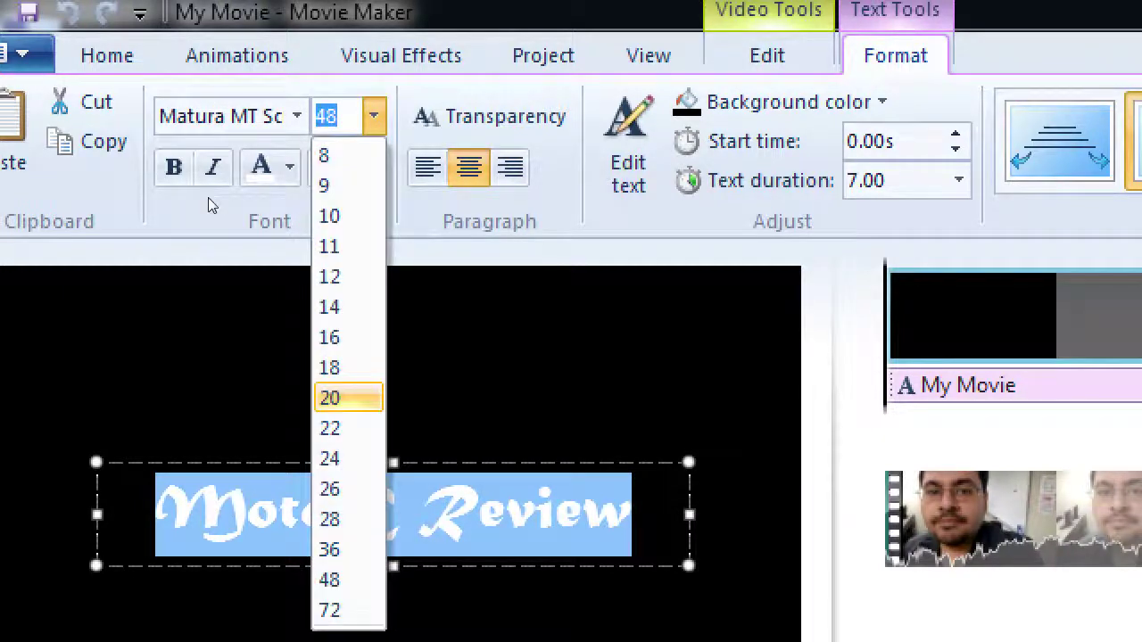
key("Down")
key("Return")
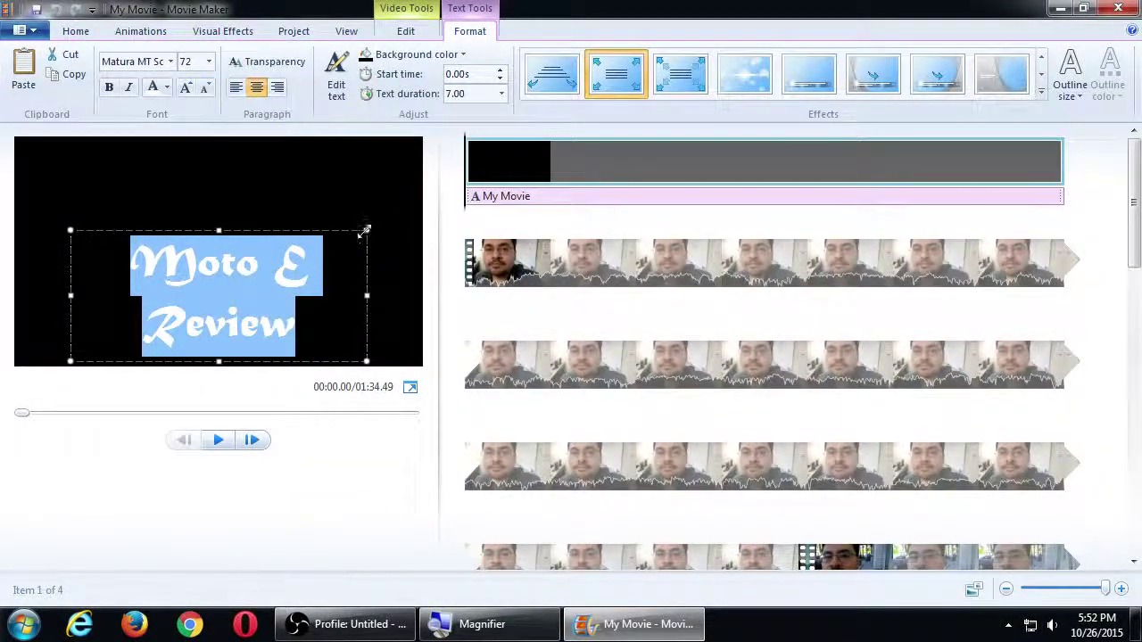
Move the title text box up to the middle of the frame and colour its text red.
left_click_drag(347, 231, 353, 187)
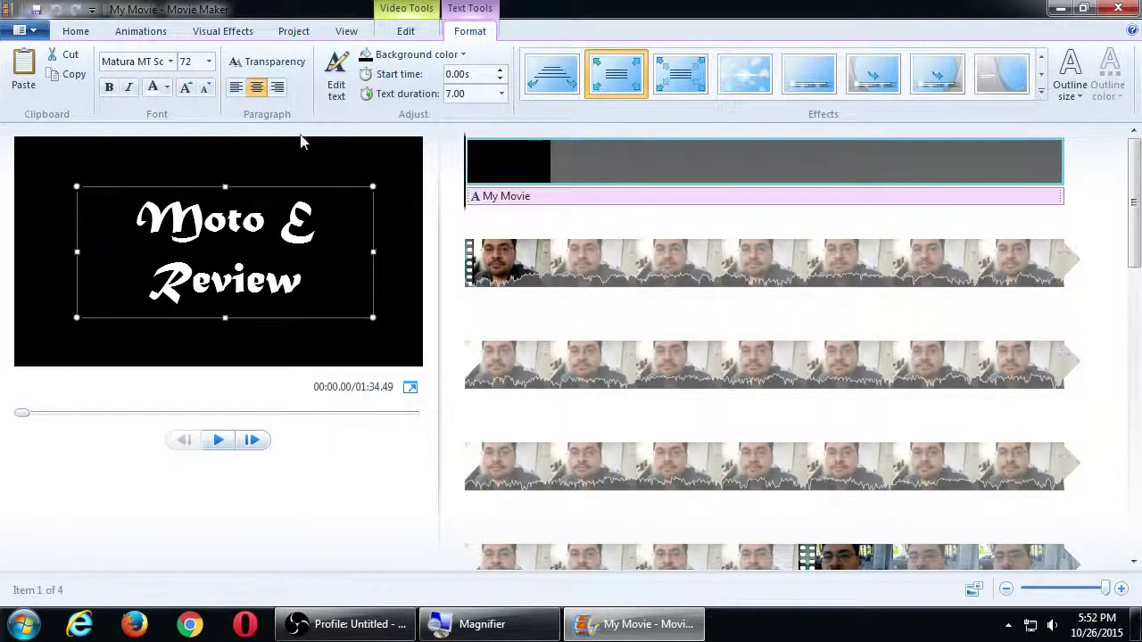
left_click(166, 87)
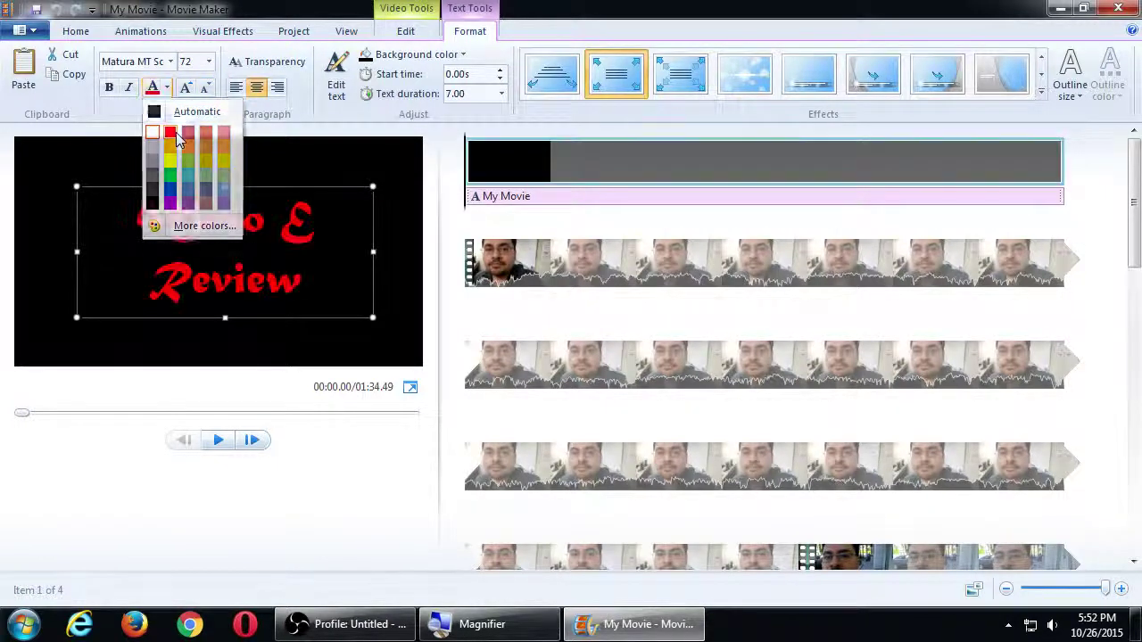
left_click(175, 134)
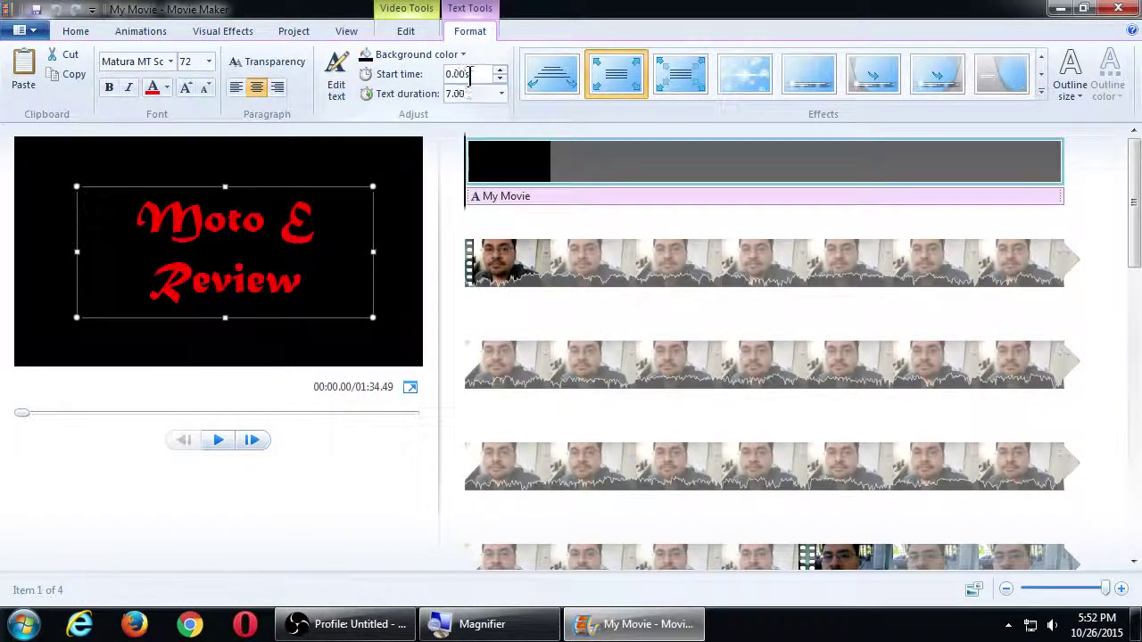
Set the title's background to the medium blue theme color and reopen the title text for editing.
left_click(417, 54)
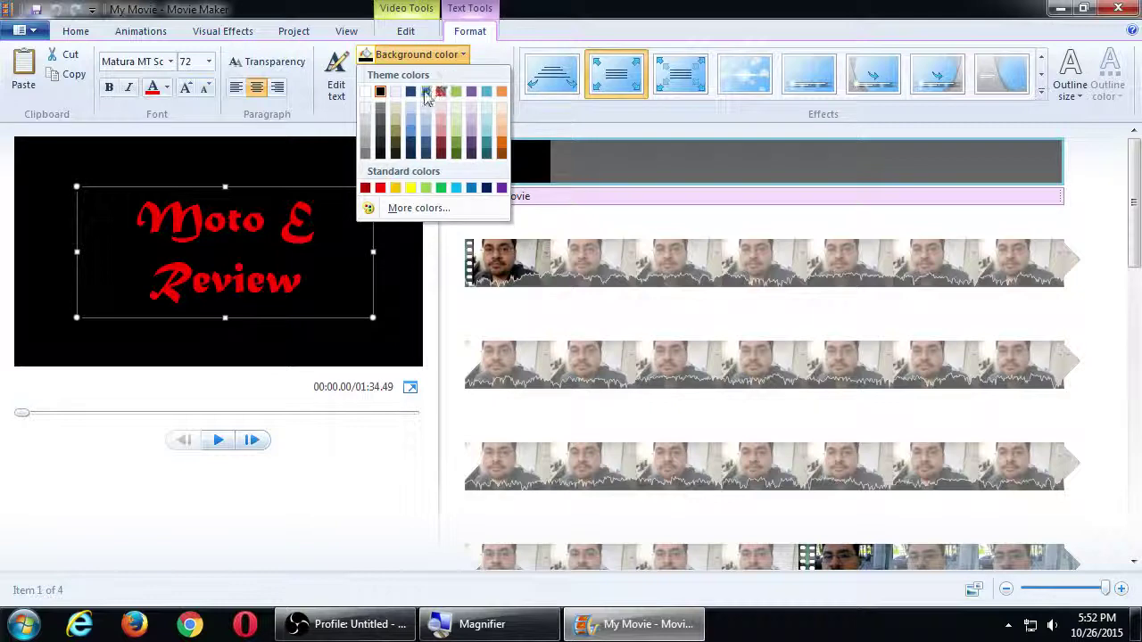
left_click(426, 93)
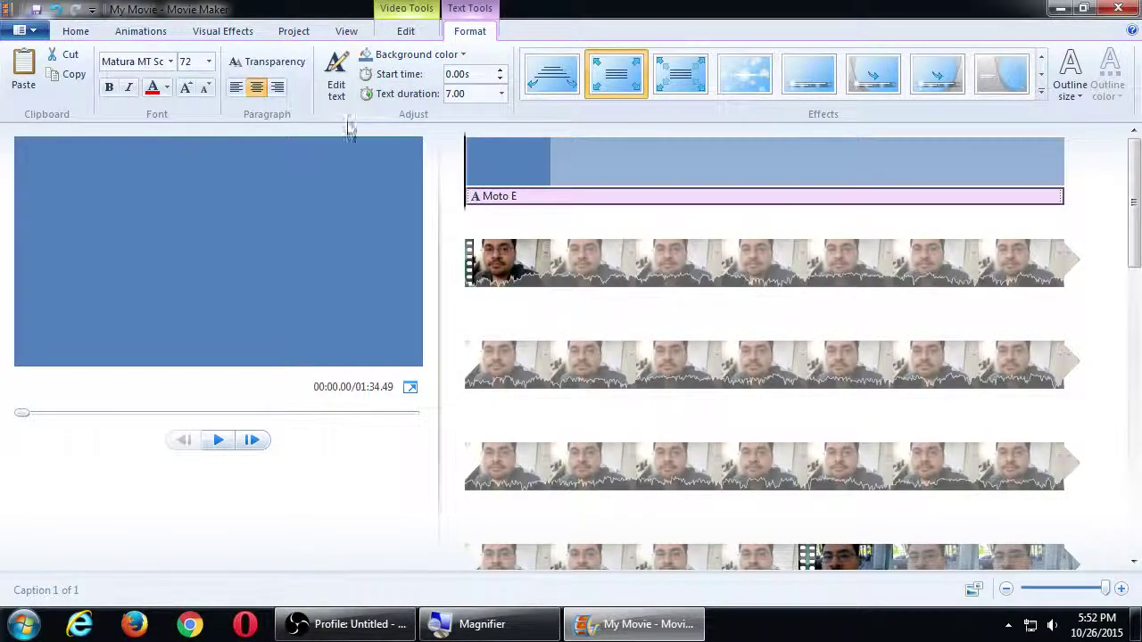
left_click(338, 89)
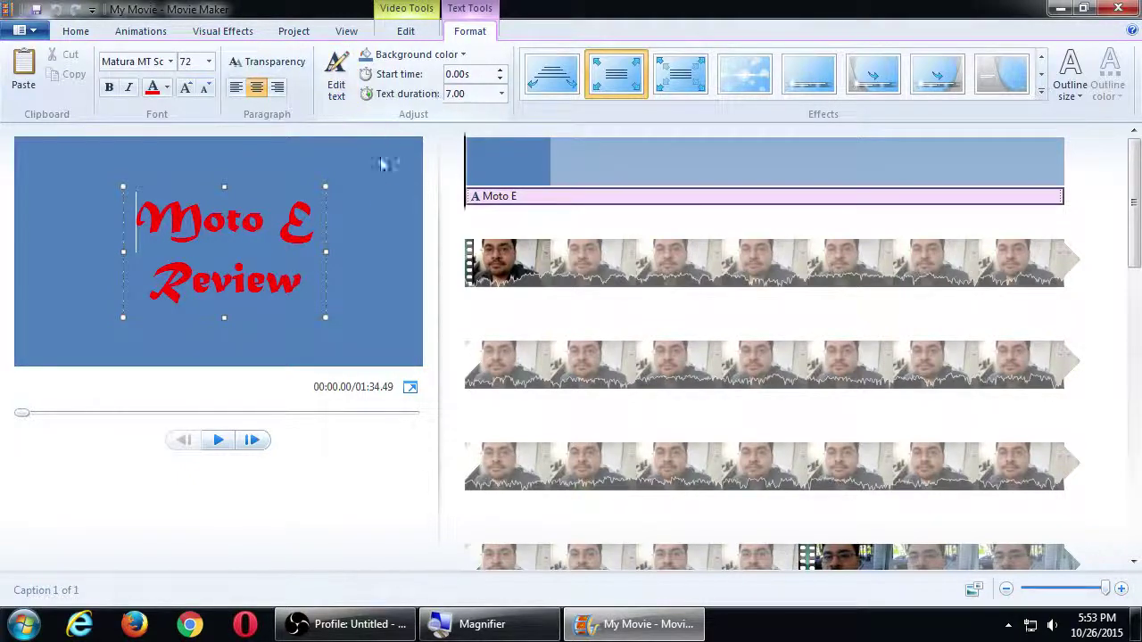
Try the red theme color as the title's background and return it to medium blue.
left_click(418, 54)
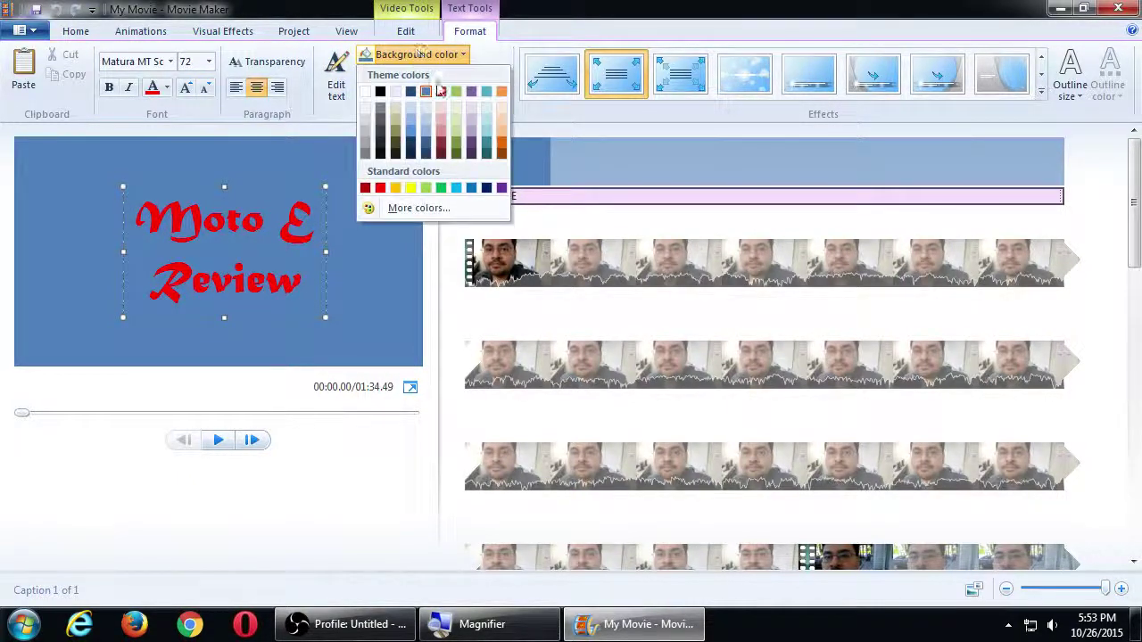
left_click(441, 92)
left_click(422, 54)
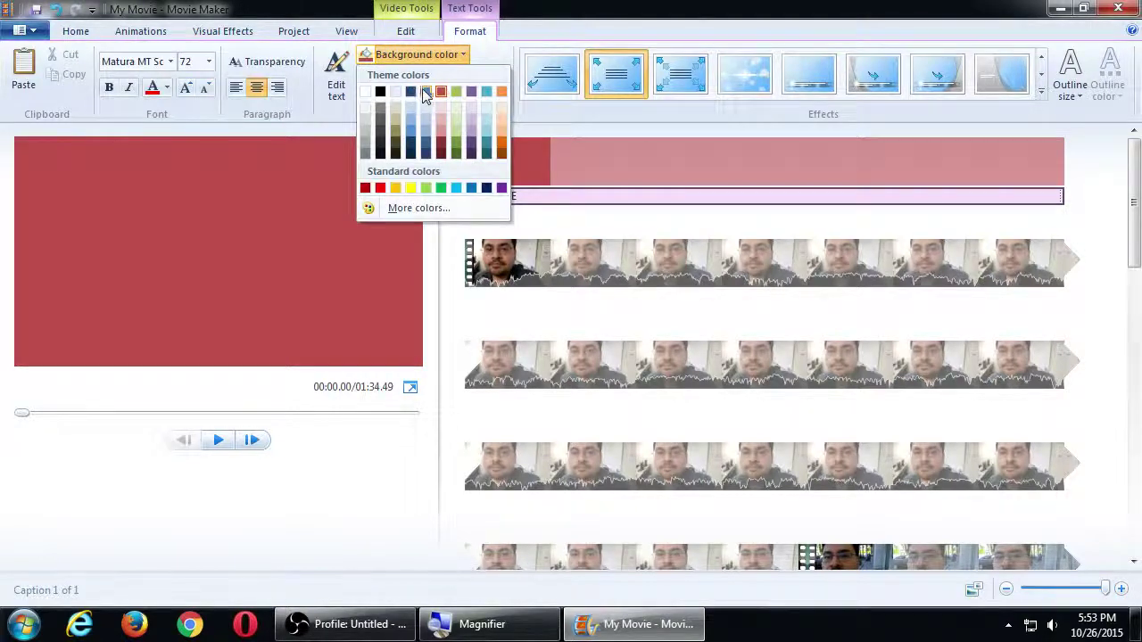
left_click(426, 92)
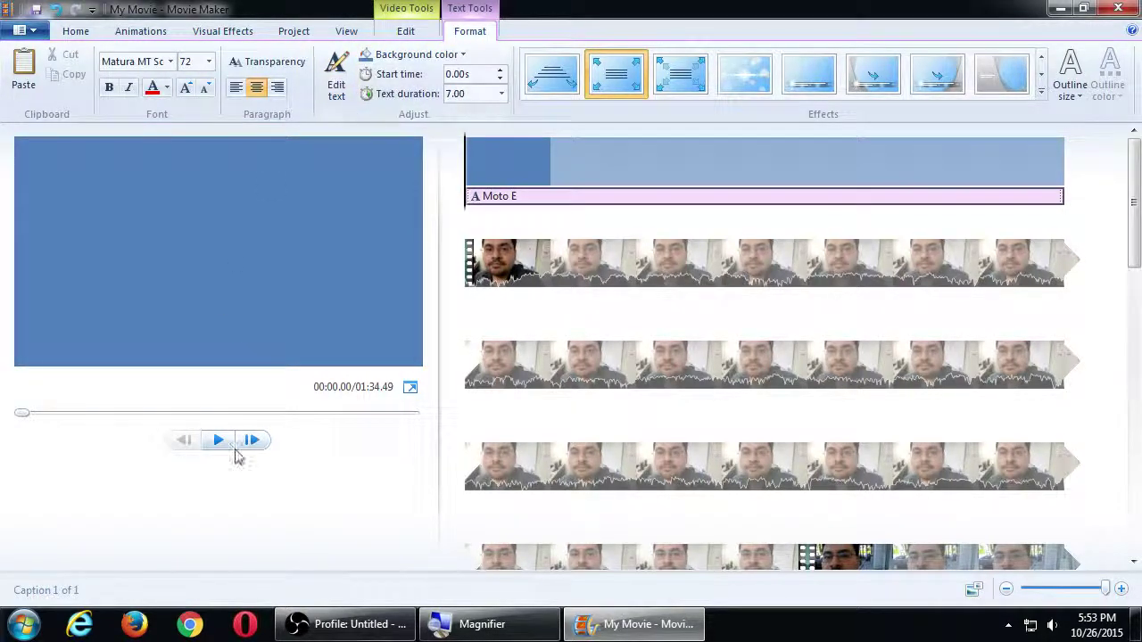
Play the movie from the beginning to preview the title leading into the office clip.
left_click(218, 440)
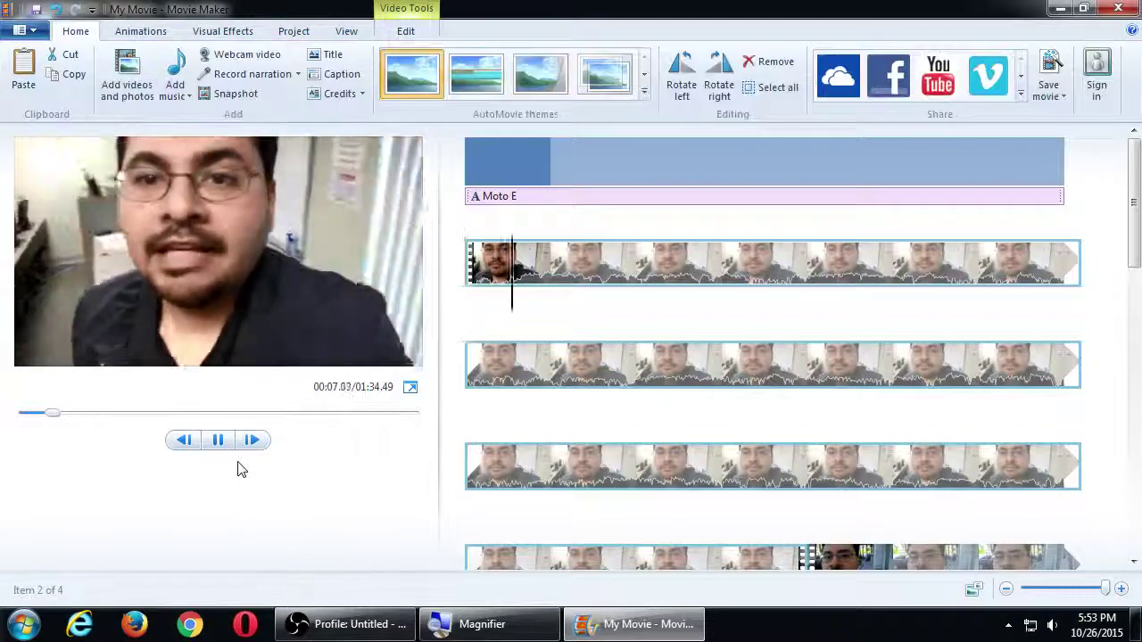
Pause the preview and inspect the title's background clip and its text caption on the timeline in turn.
key("space")
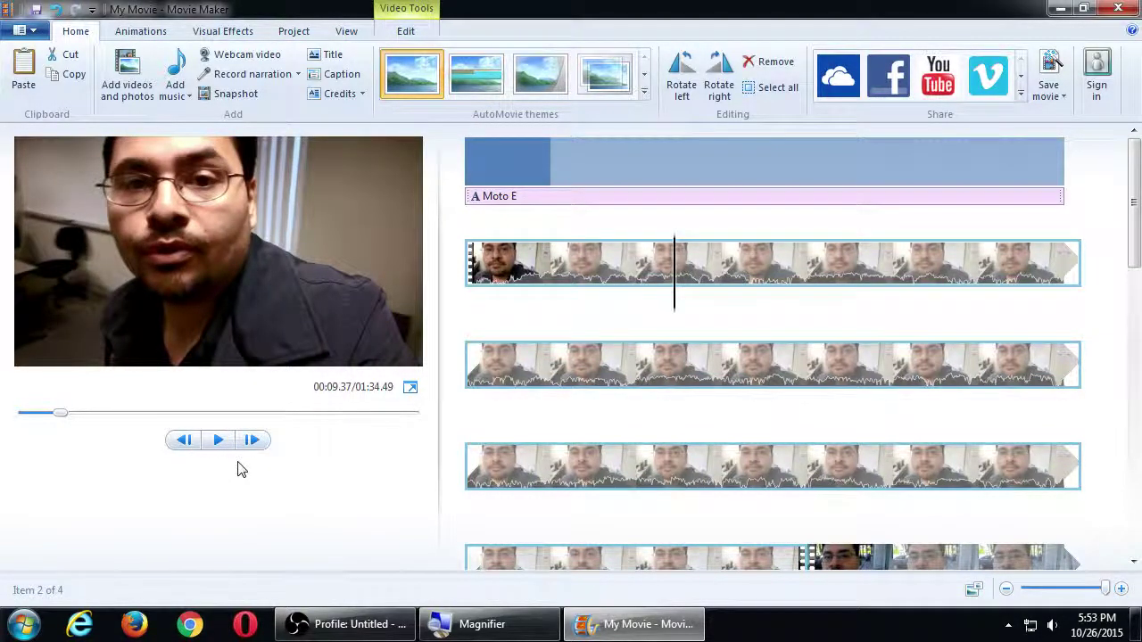
left_click(478, 175)
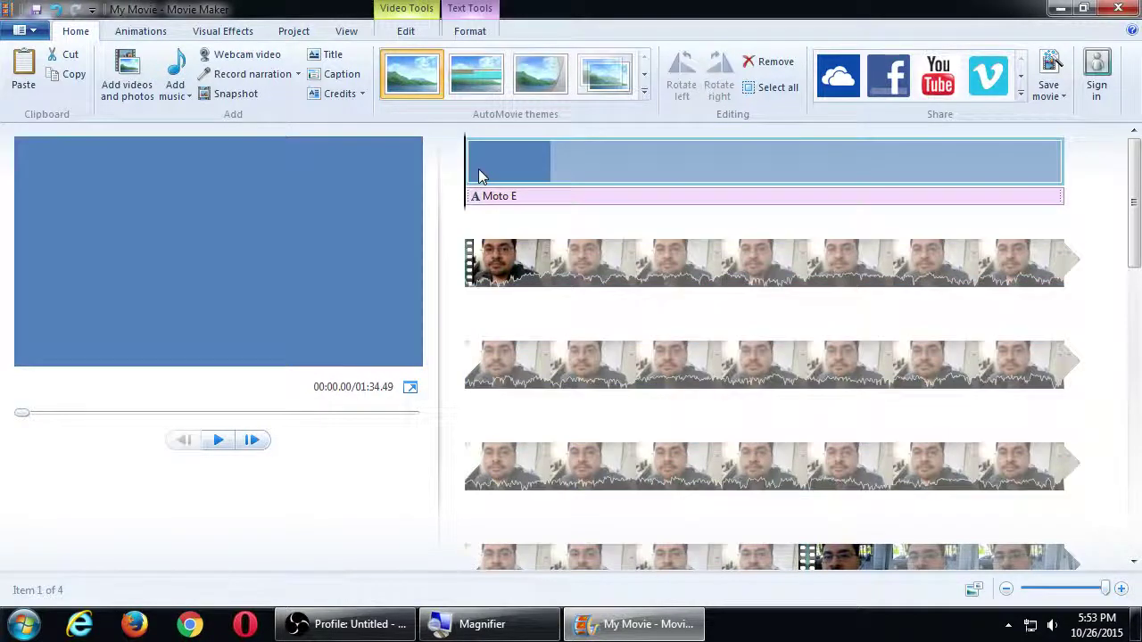
left_click(484, 202)
left_click(553, 181)
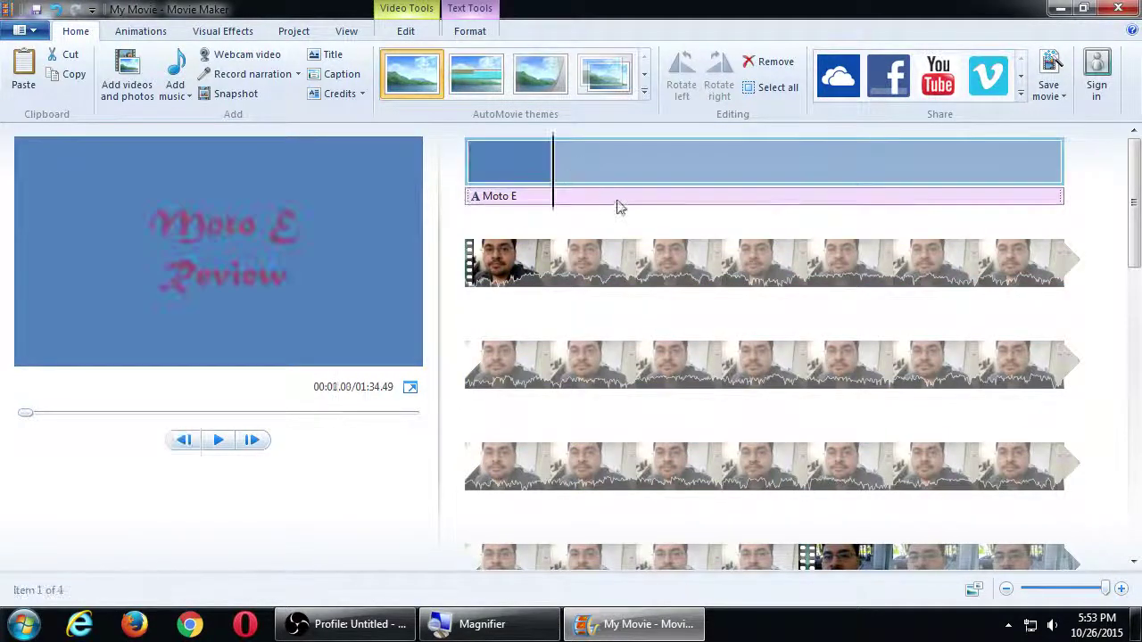
left_click(622, 205)
left_click(555, 165)
left_click(486, 198)
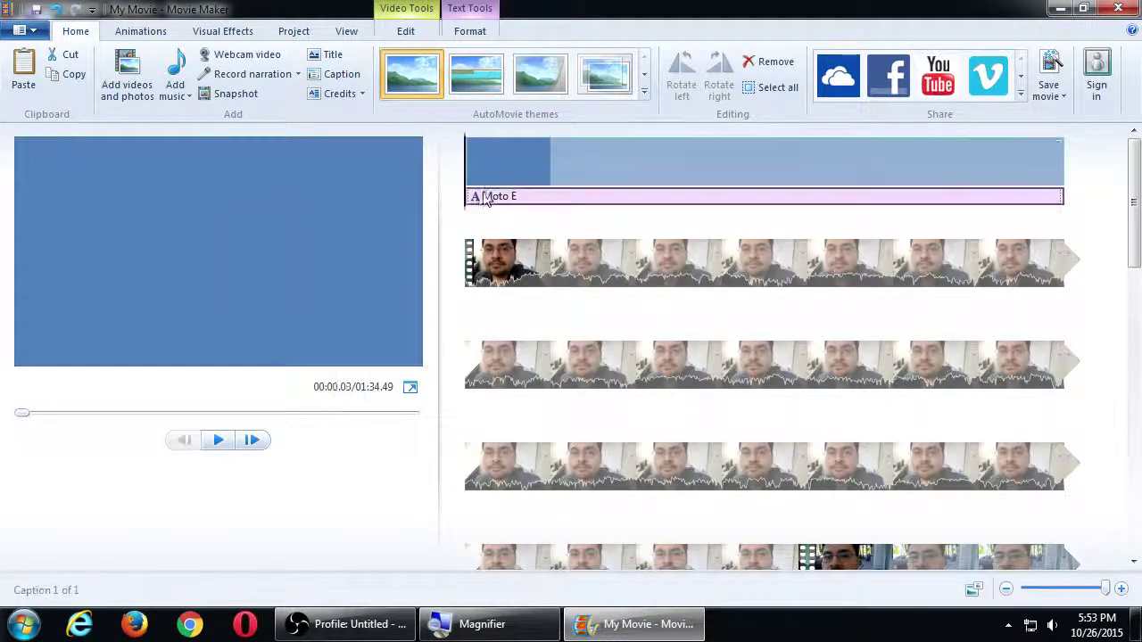
Reopen the title caption for editing and recolour all of the "Moto E Review" text white.
left_click(477, 200)
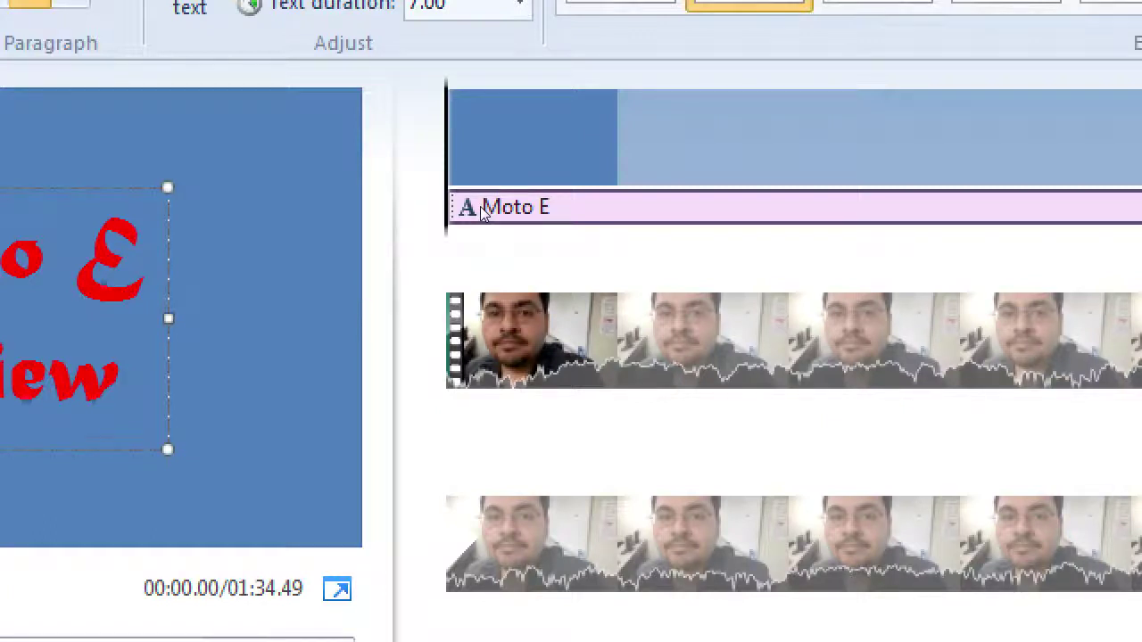
left_click(507, 230)
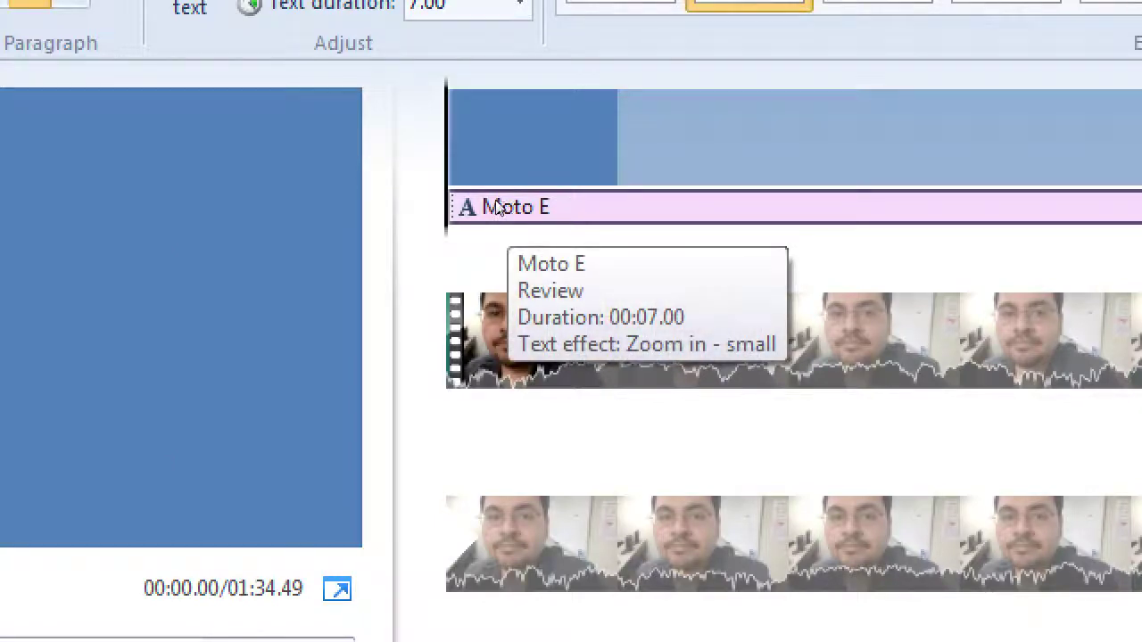
left_click(497, 206)
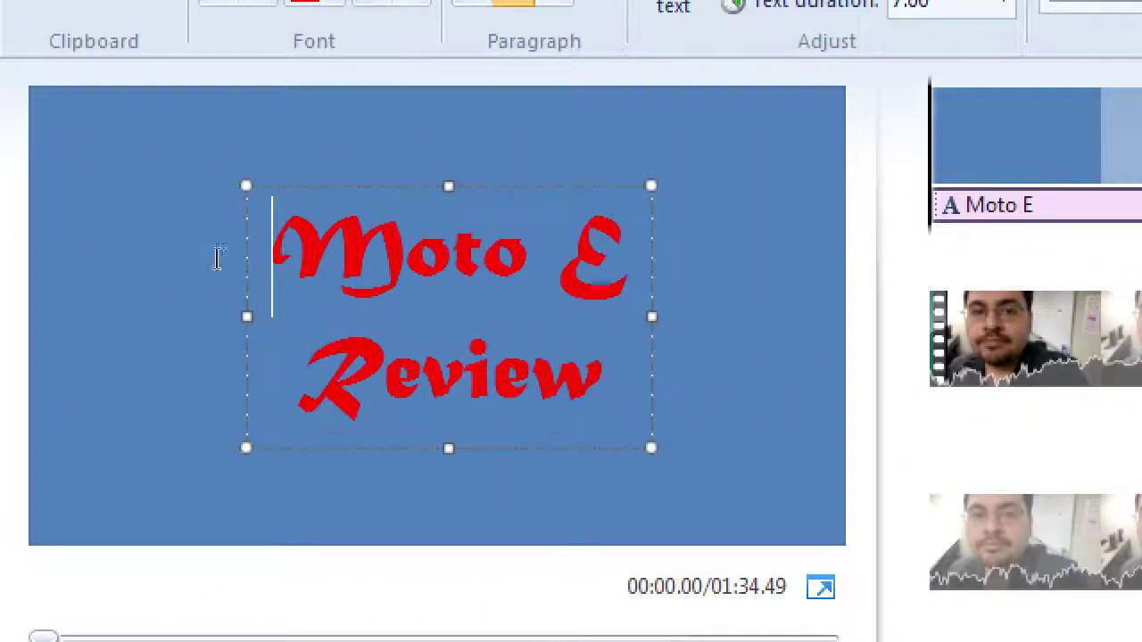
double_click(243, 235)
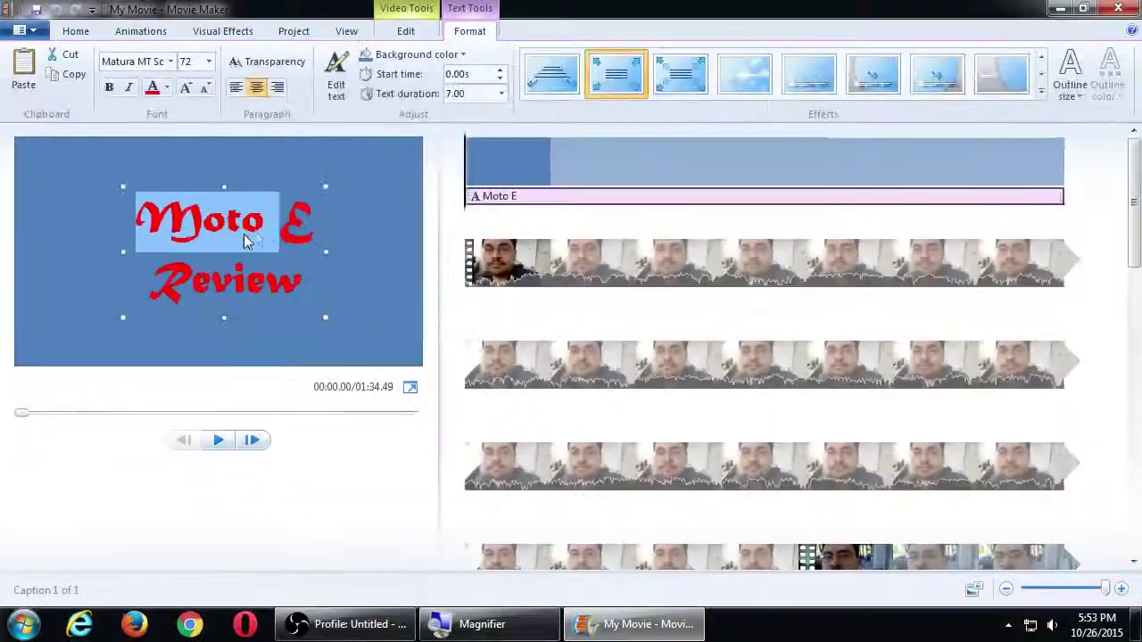
key("ctrl+a")
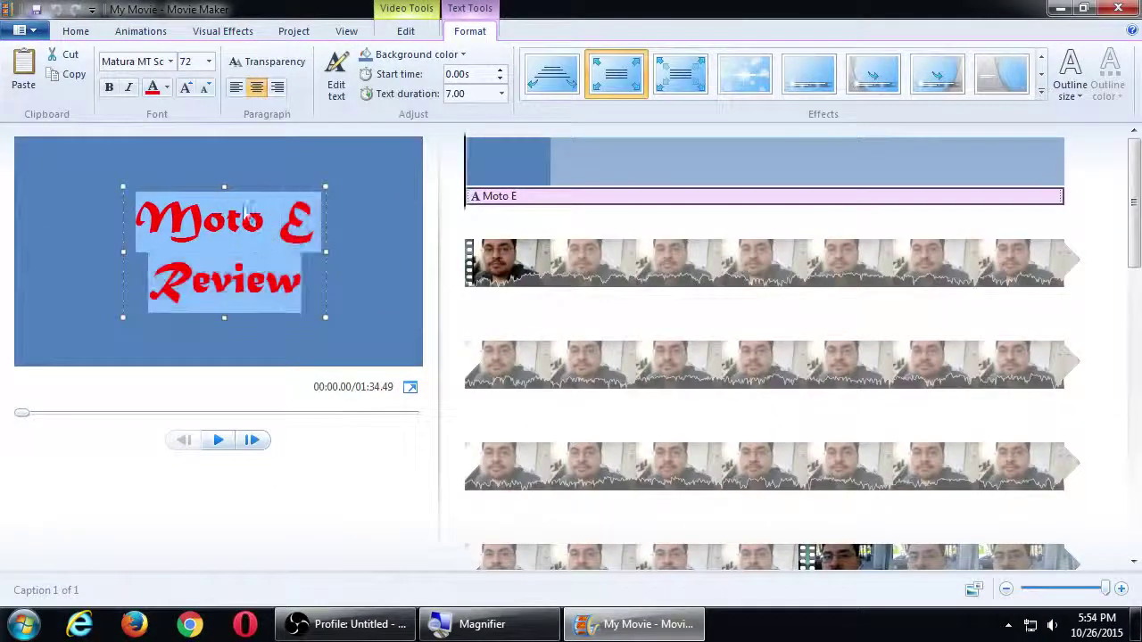
left_click(167, 87)
left_click(154, 132)
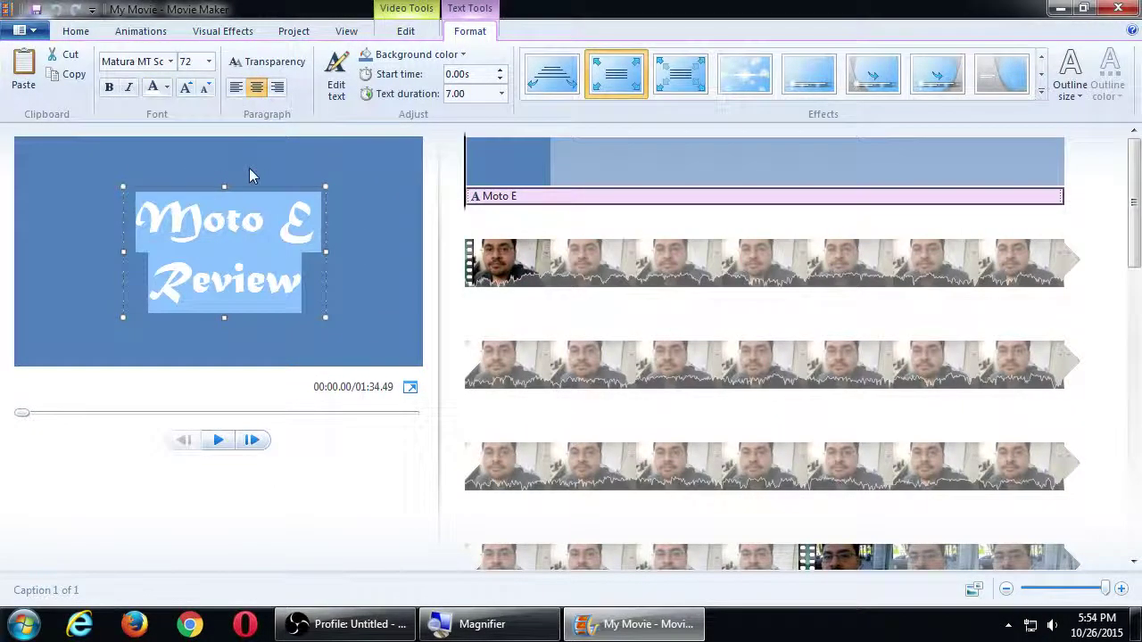
left_click(249, 169)
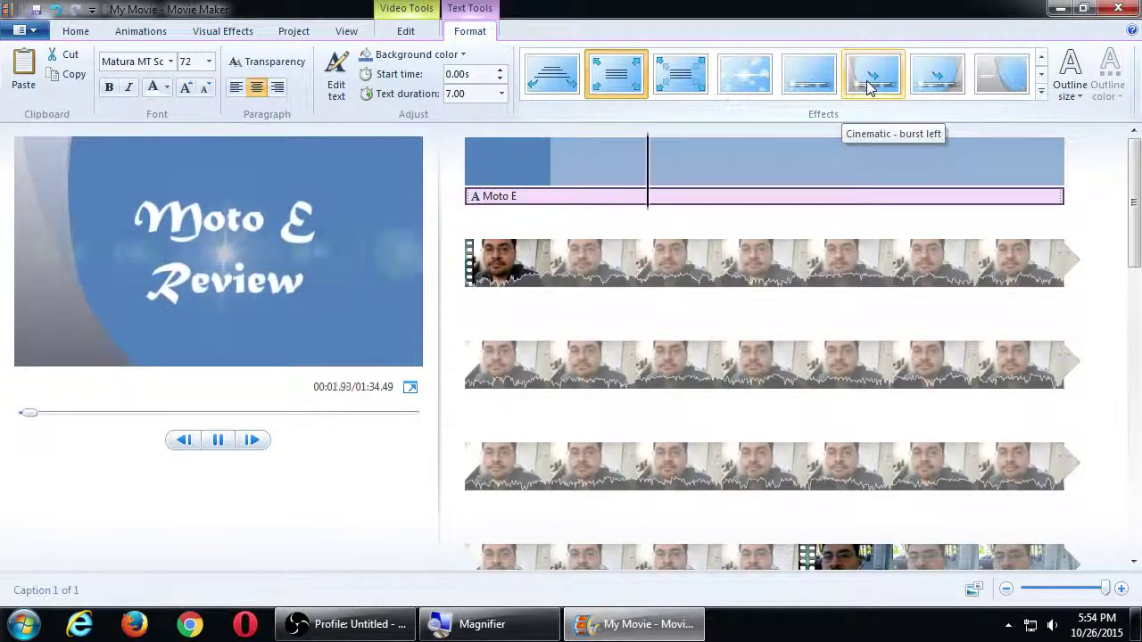
Browse the text effects and apply the one with arrows pointing outward on both sides to the title.
left_click(1041, 74)
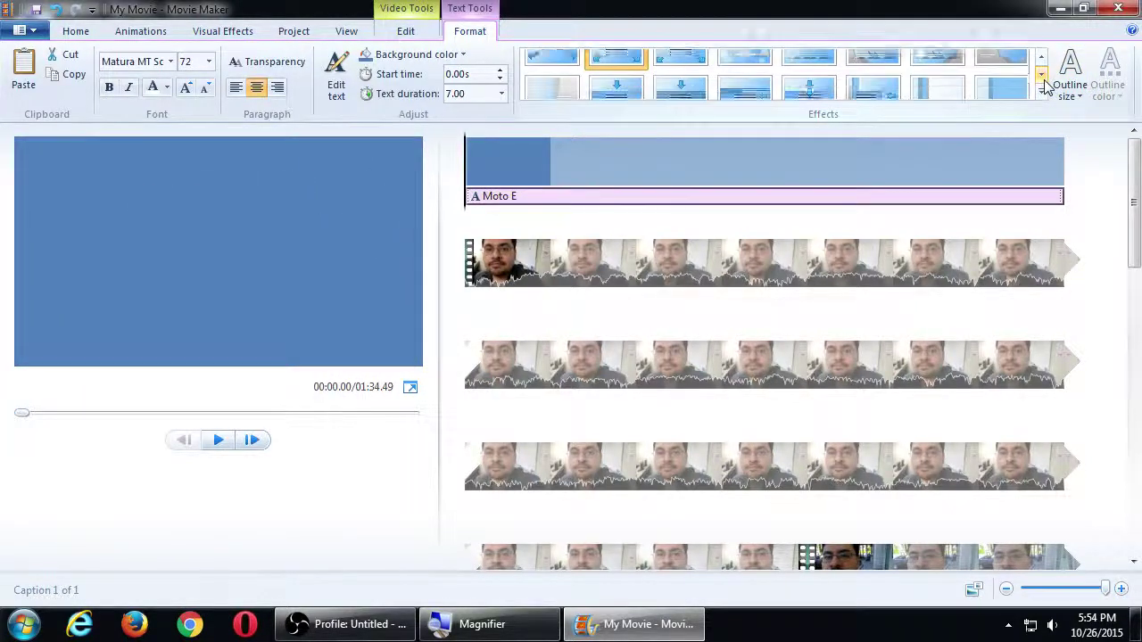
left_click(1042, 77)
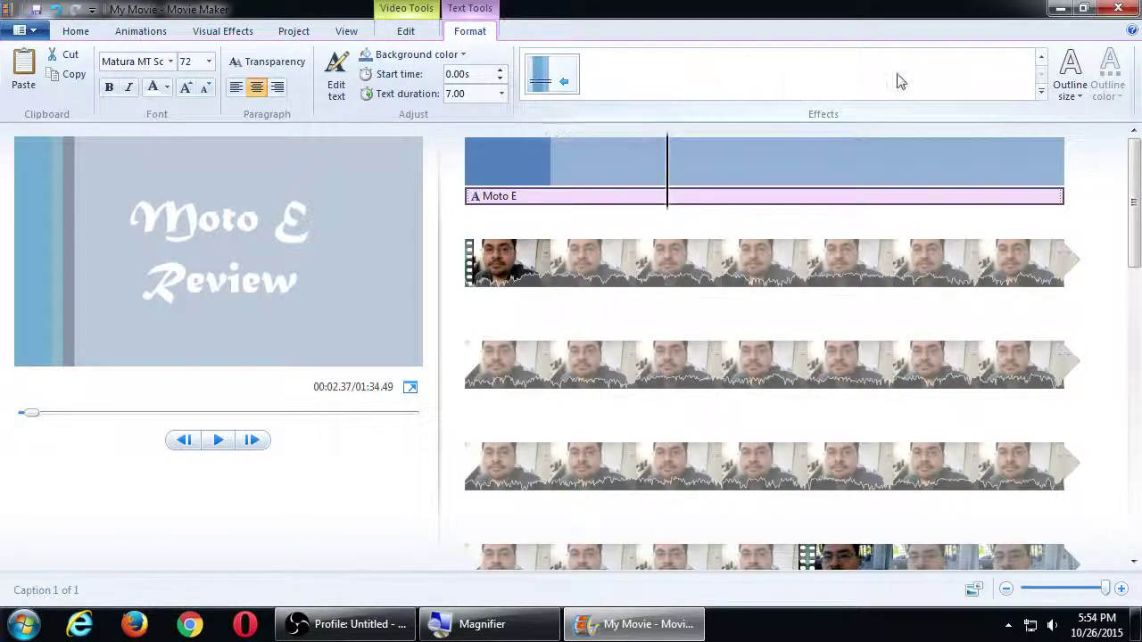
left_click(1040, 60)
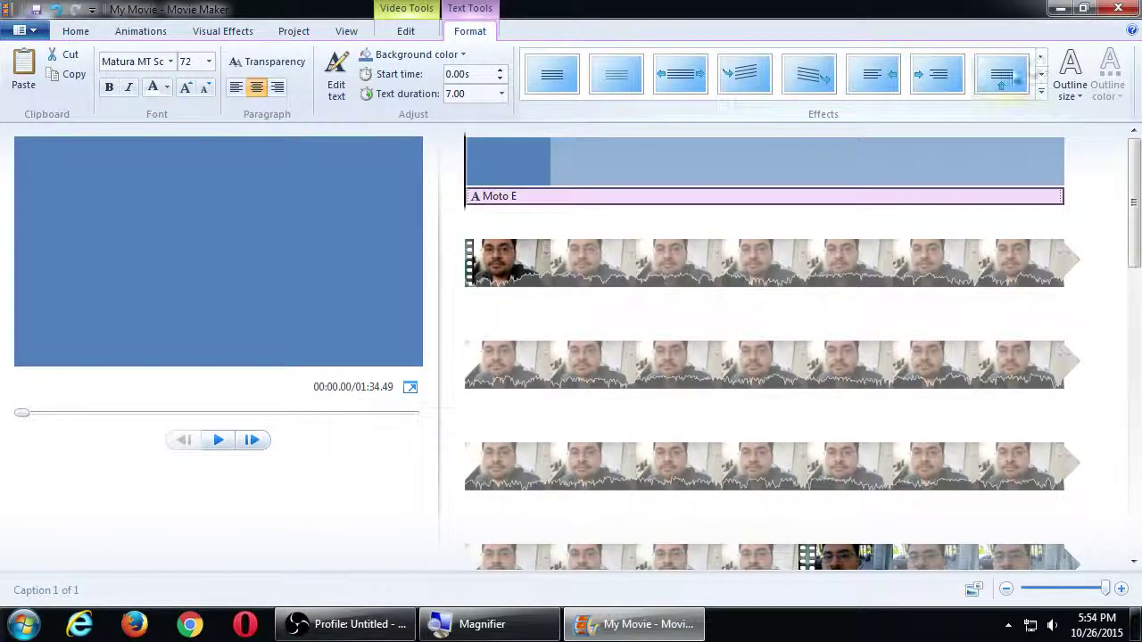
left_click(678, 79)
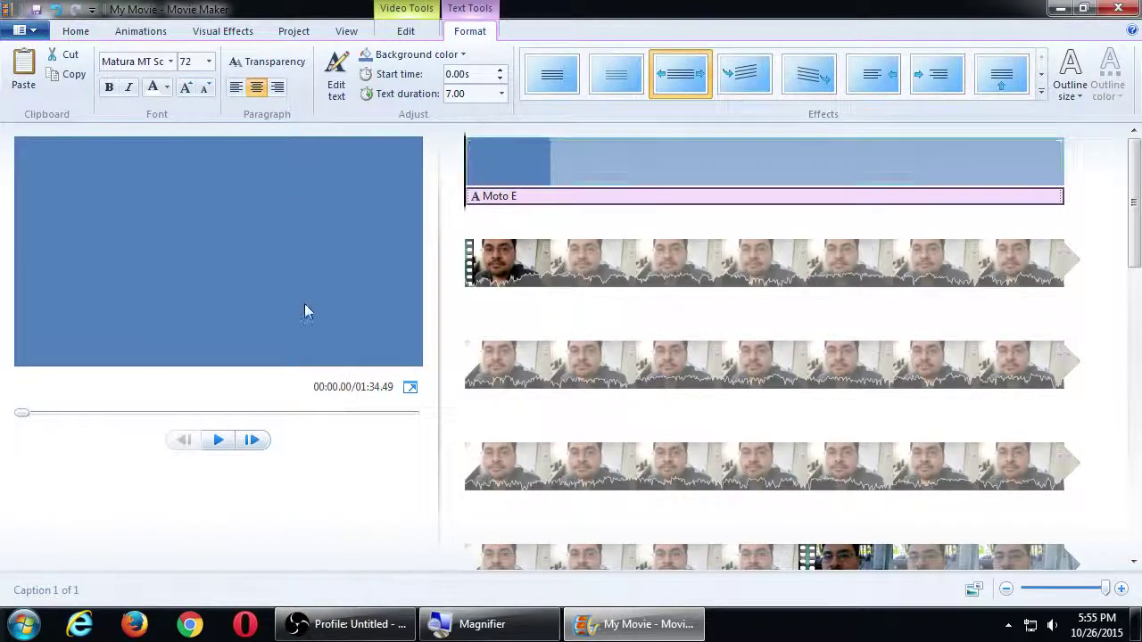
Play the movie from the title into the first clip and scrub through the title to preview its text effect.
left_click(217, 440)
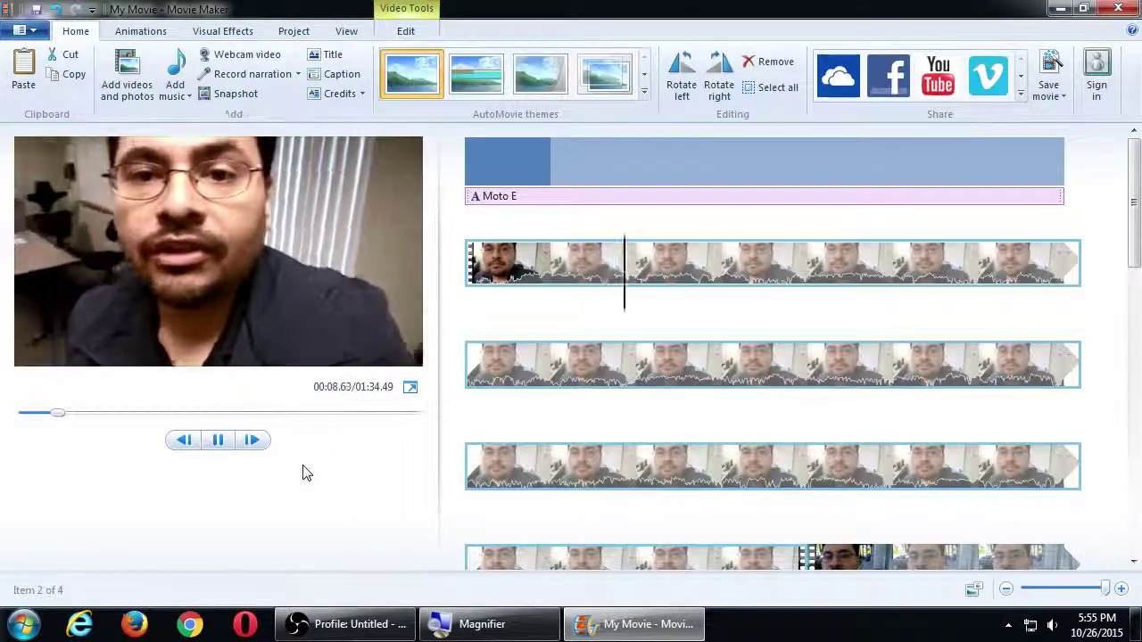
left_click(218, 440)
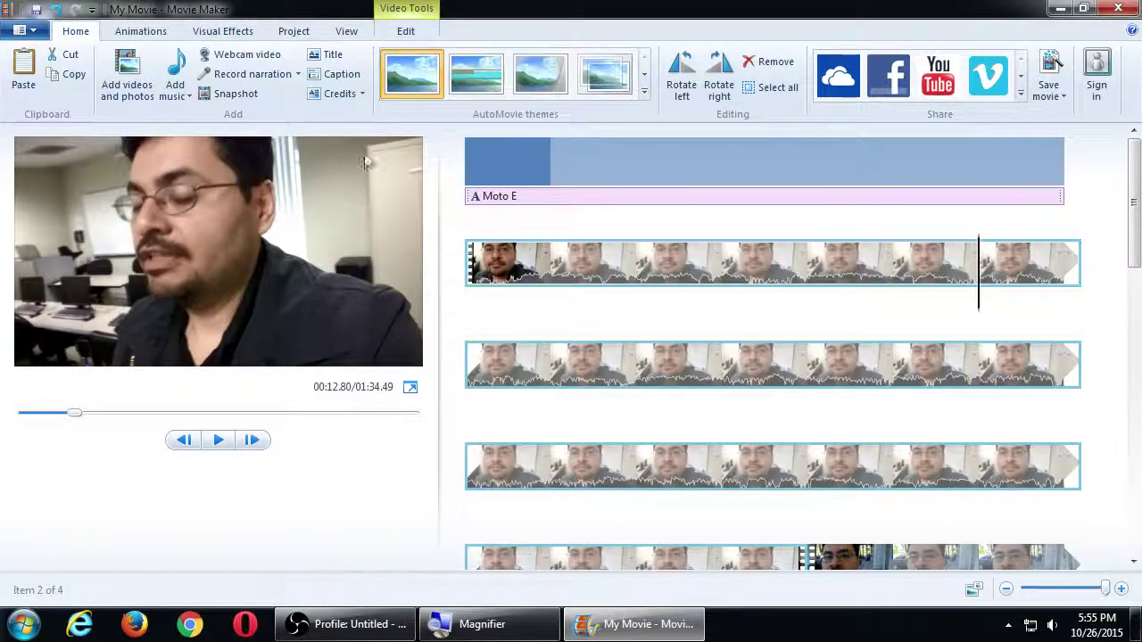
left_click(476, 174)
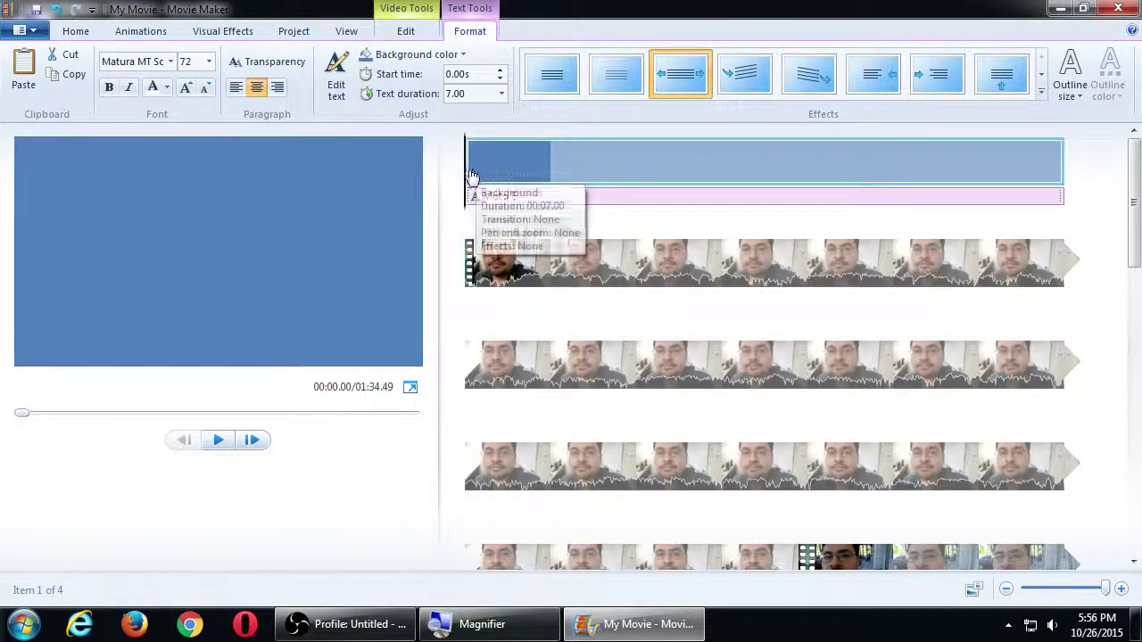
left_click_drag(470, 174, 690, 171)
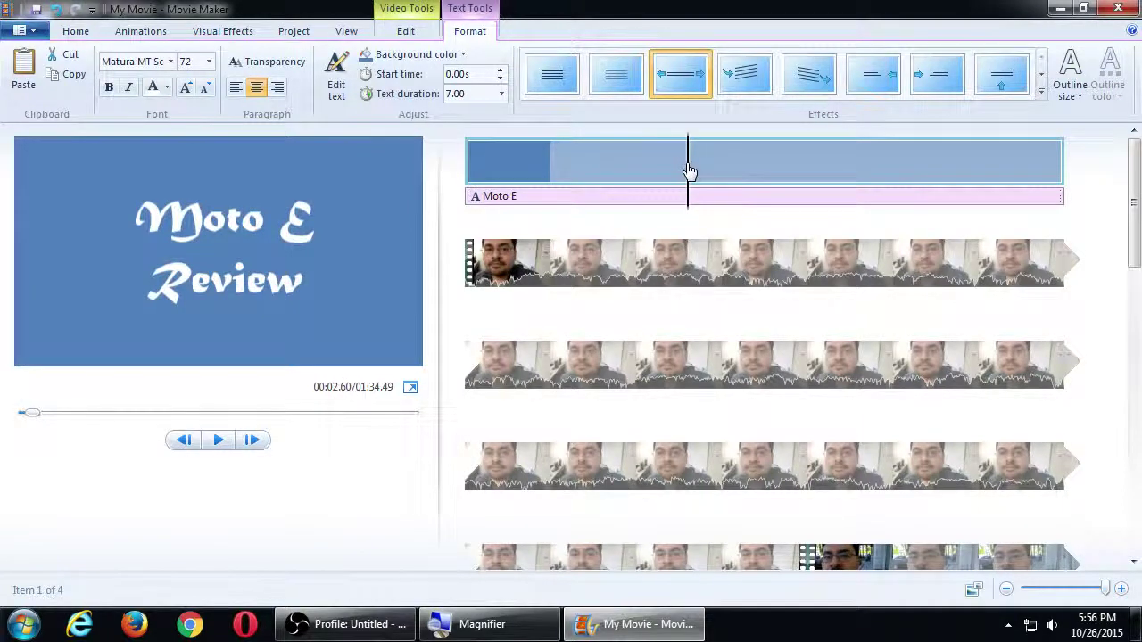
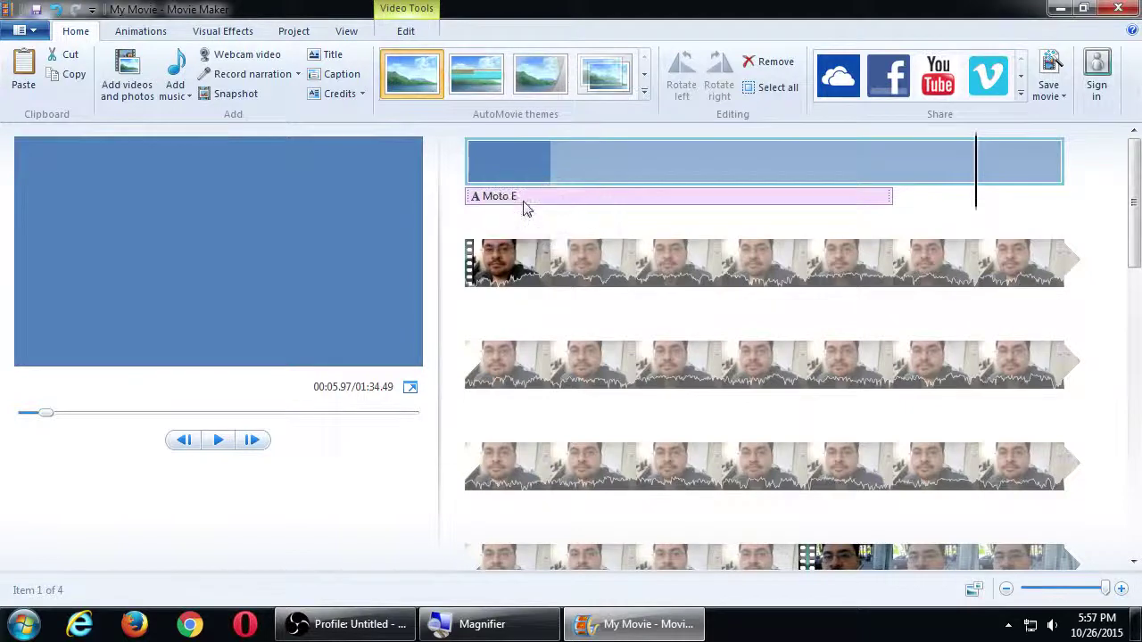
Try a text duration of 5.00 seconds for the title caption and scrub to the title's first second.
left_click(524, 203)
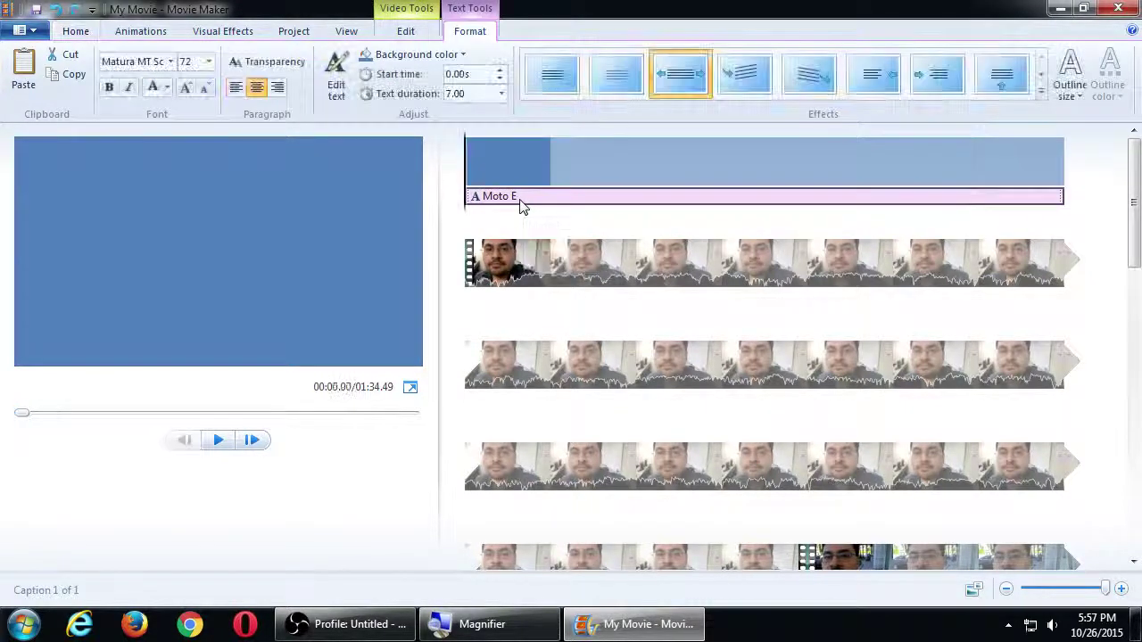
left_click(551, 171)
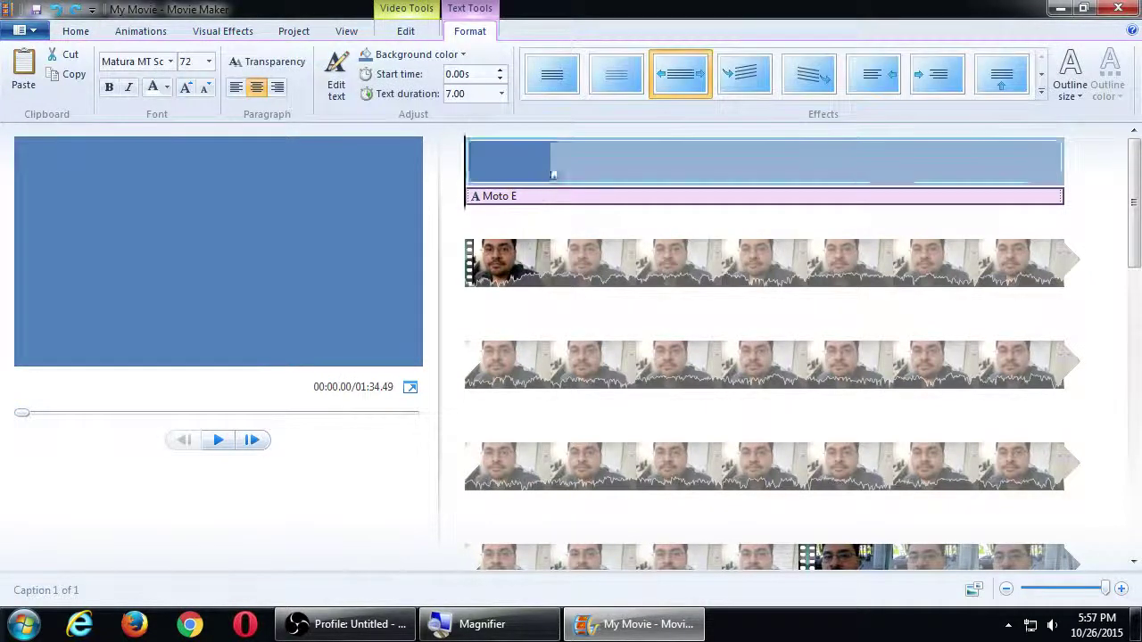
left_click(500, 94)
left_click(472, 174)
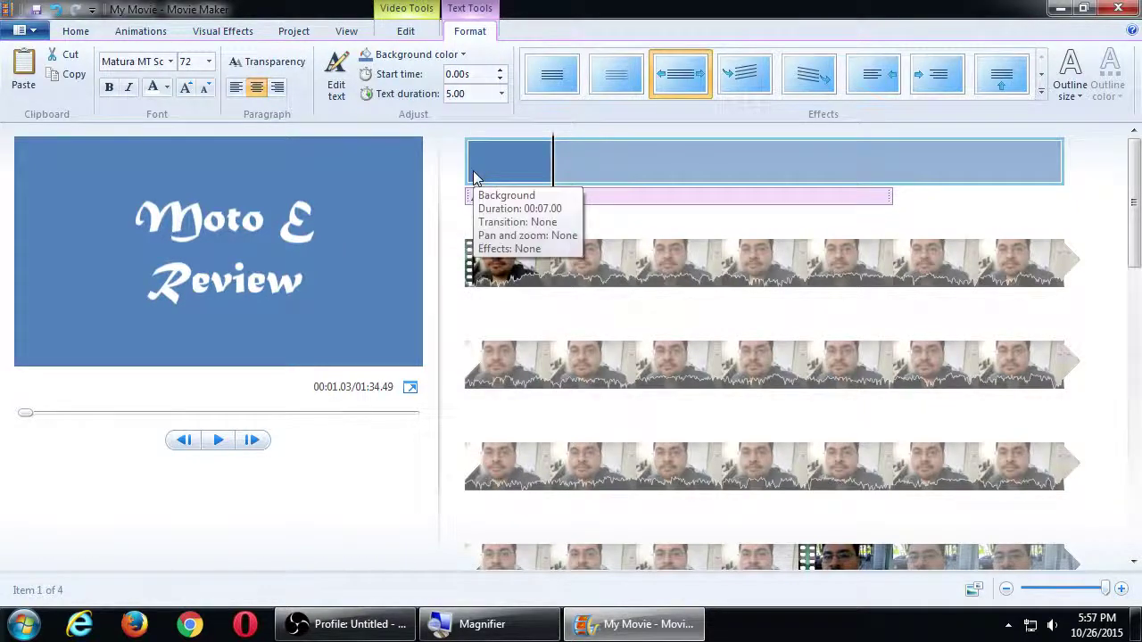
Set the "Moto E Review" caption's text duration to 5.00 seconds.
left_click(477, 197)
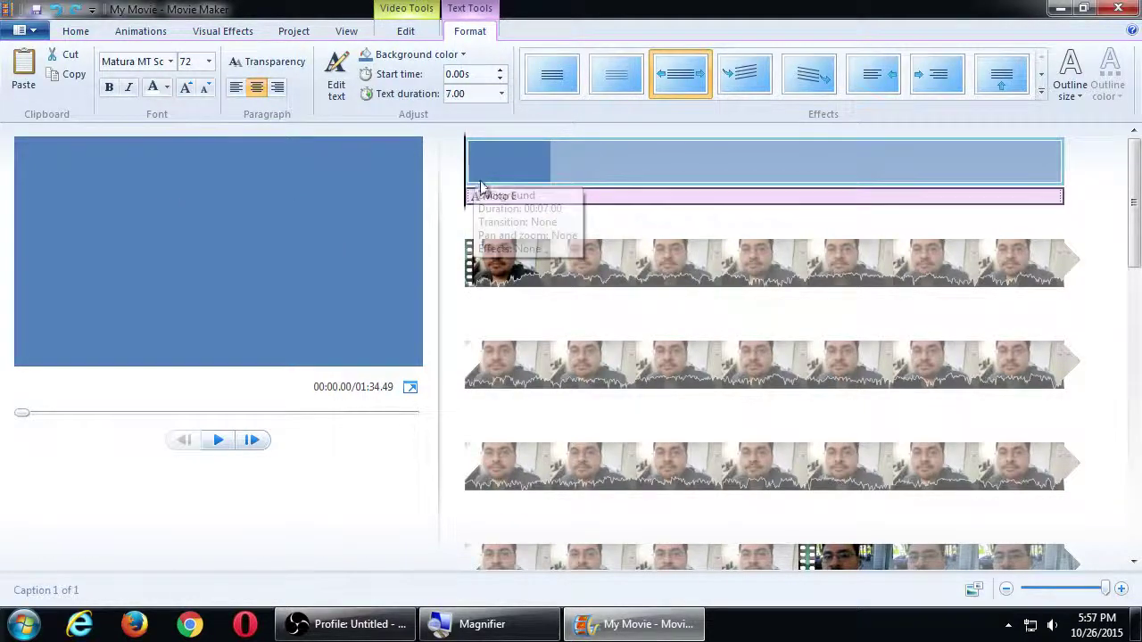
left_click(403, 30)
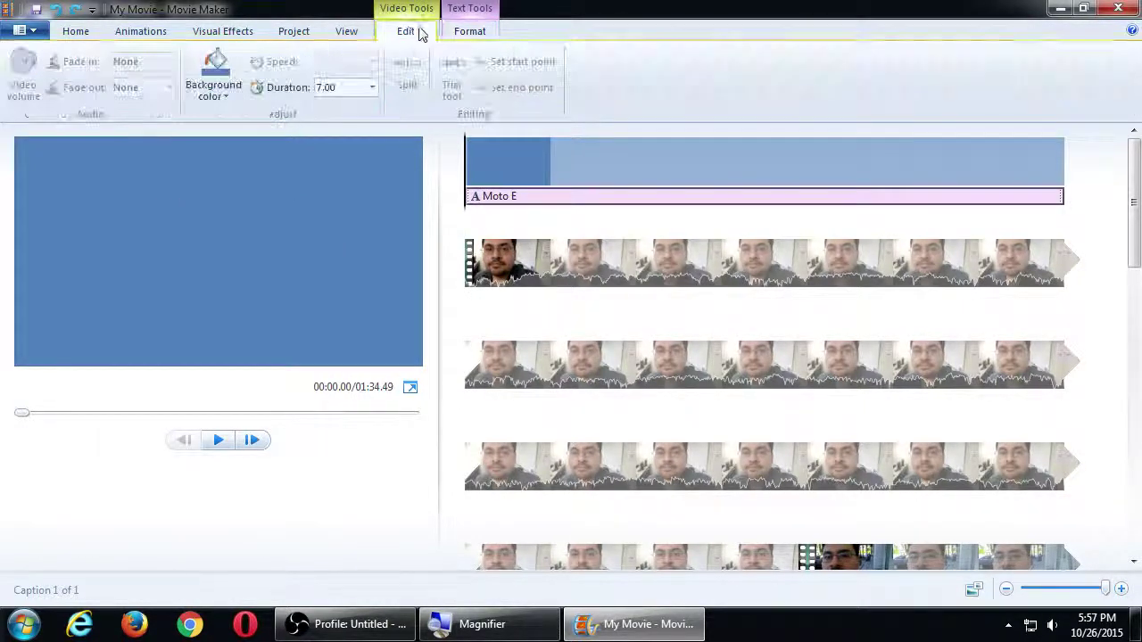
left_click(470, 32)
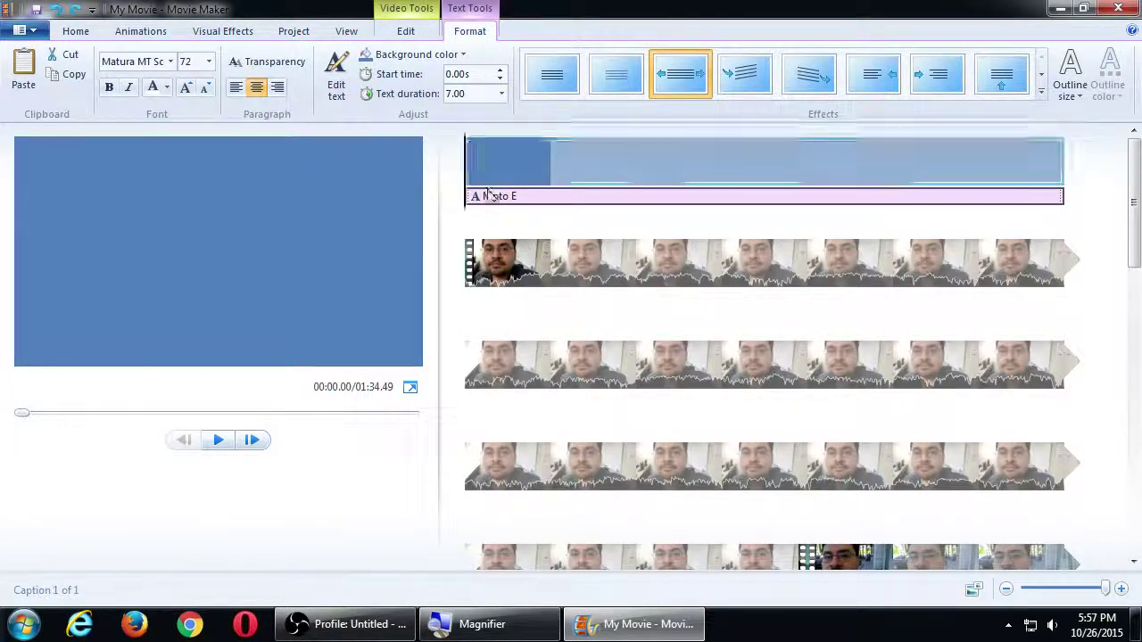
left_click(494, 158)
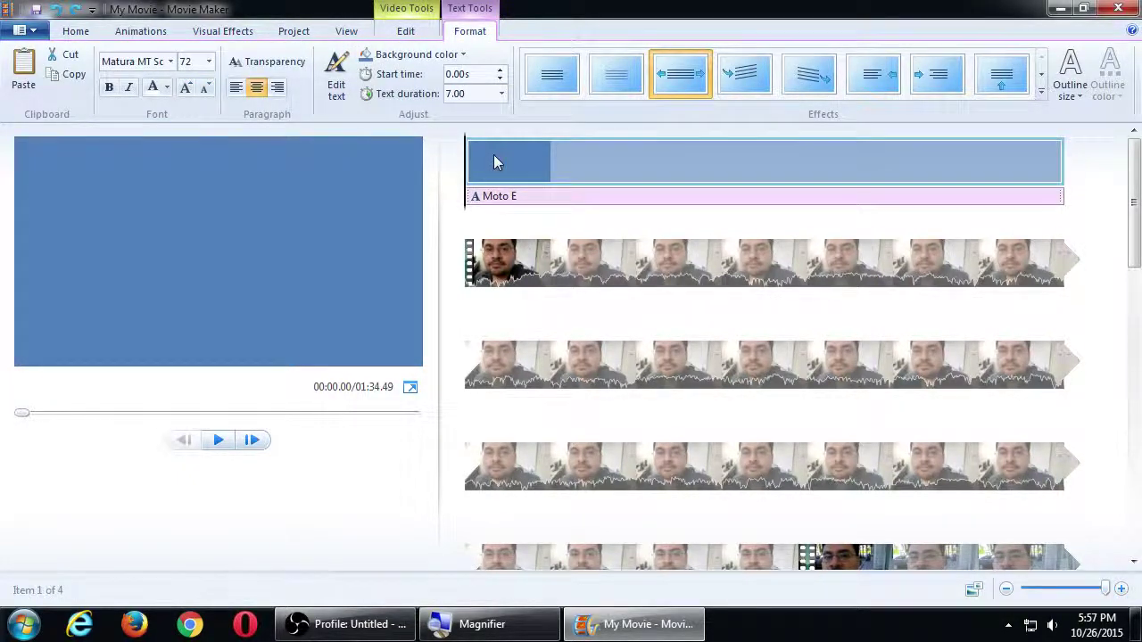
left_click(498, 200)
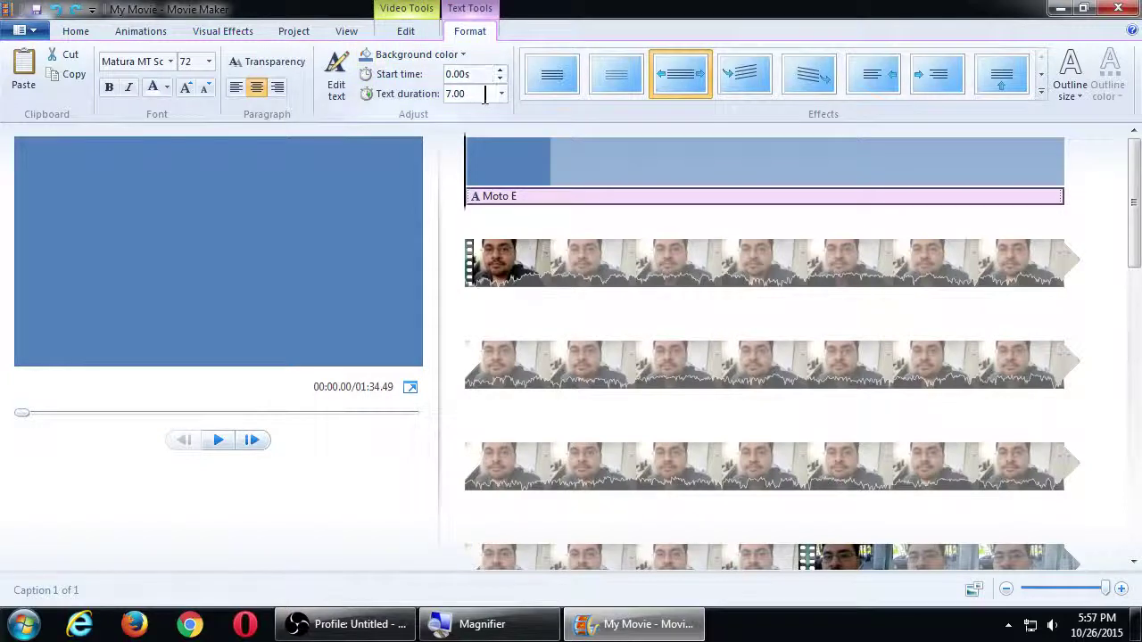
left_click(500, 94)
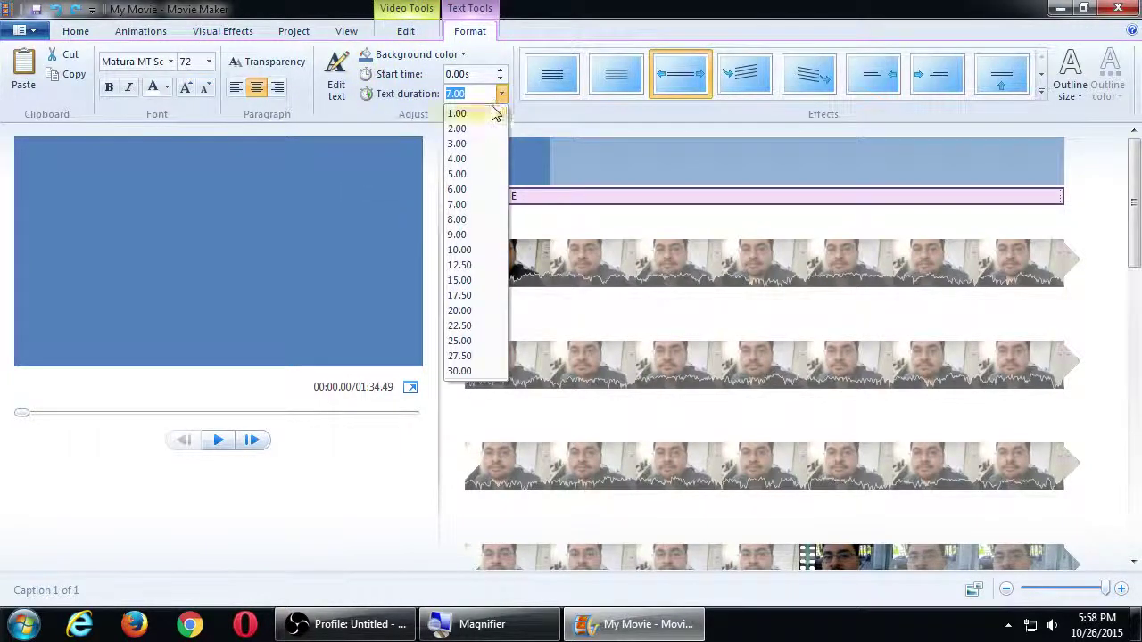
left_click(472, 173)
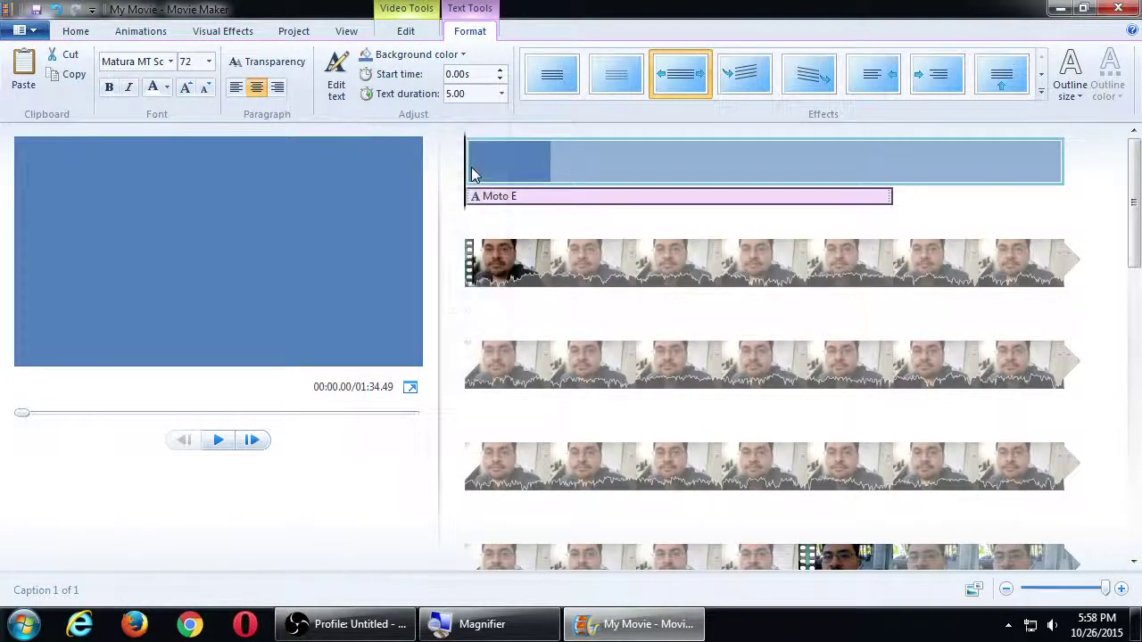
Compare the duration setting of the title's background clip with the text duration setting of its caption.
left_click(556, 168)
left_click(406, 31)
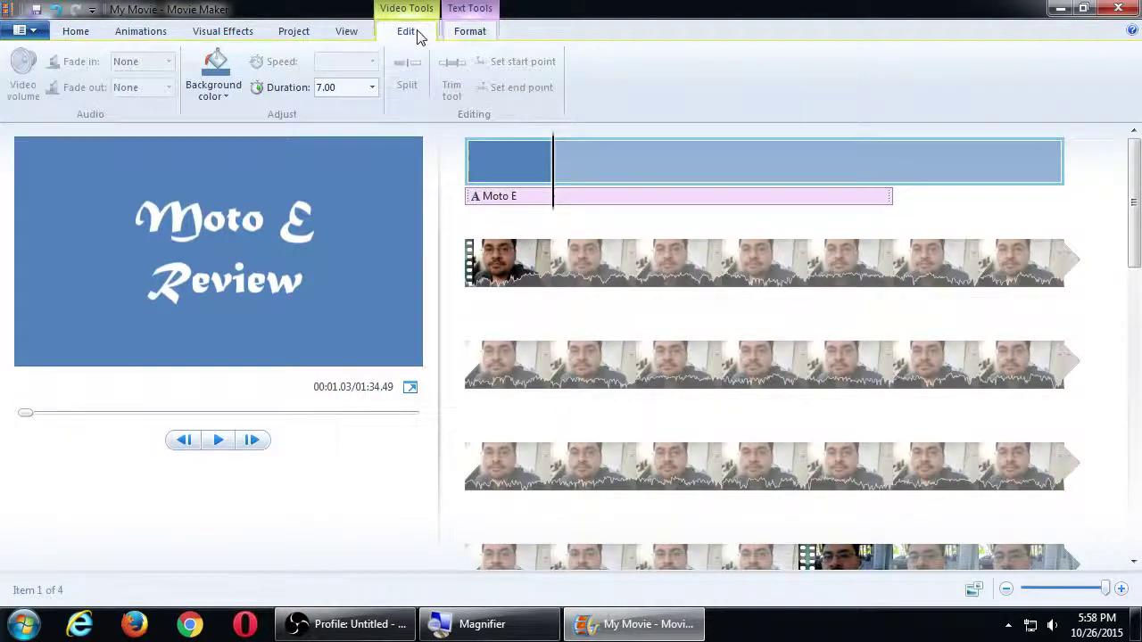
left_click(372, 88)
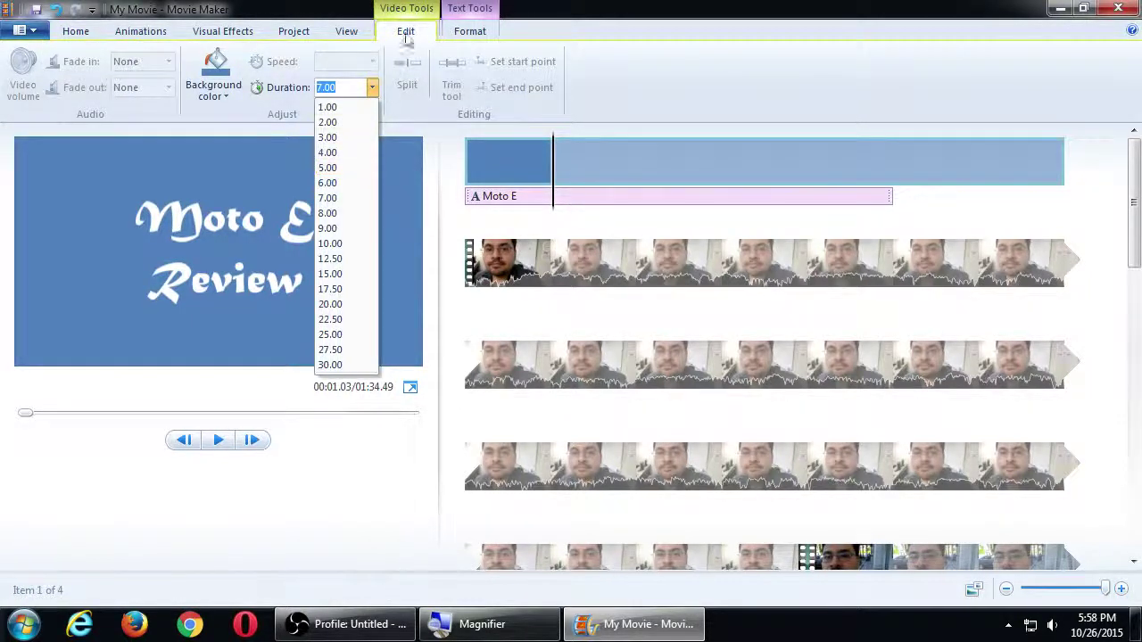
left_click(371, 87)
left_click(471, 37)
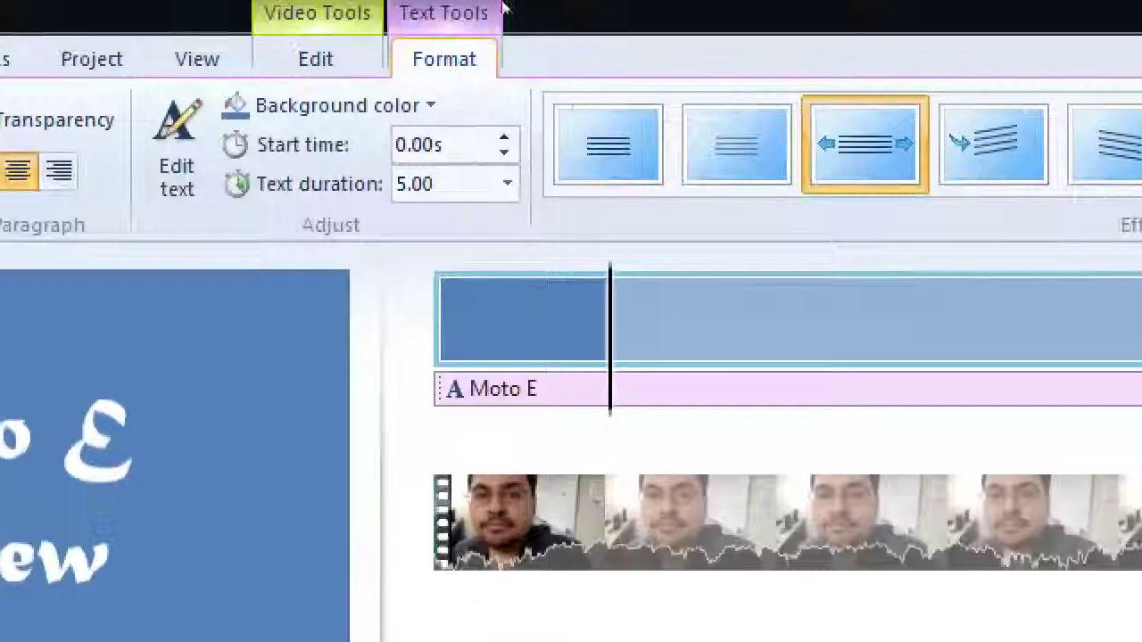
left_click(488, 156)
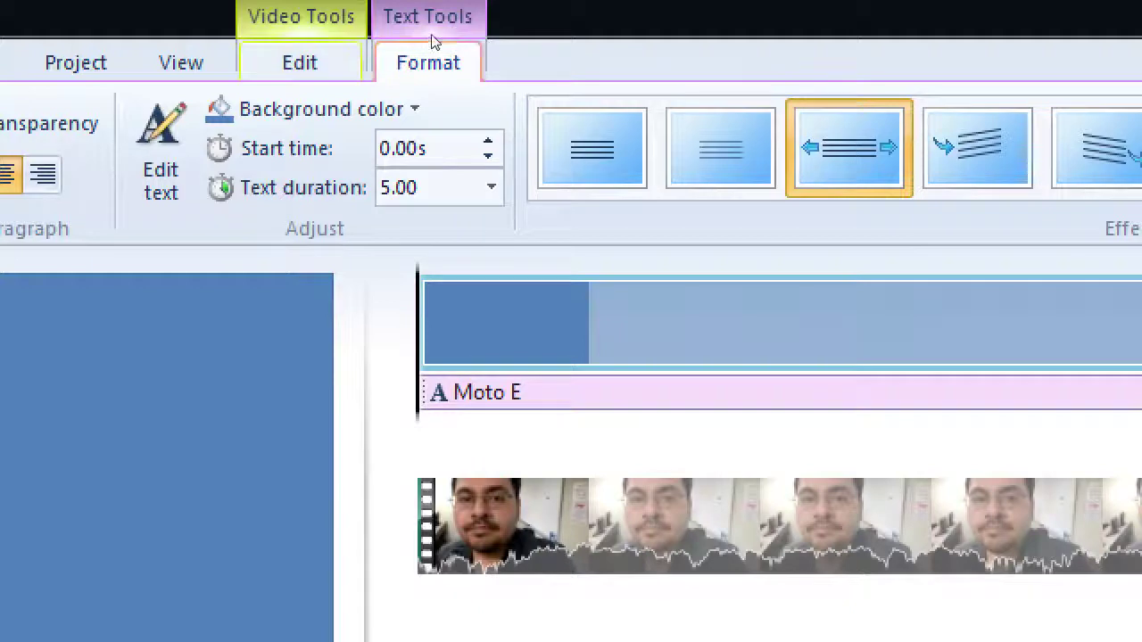
scroll(421, 32, "up", 1)
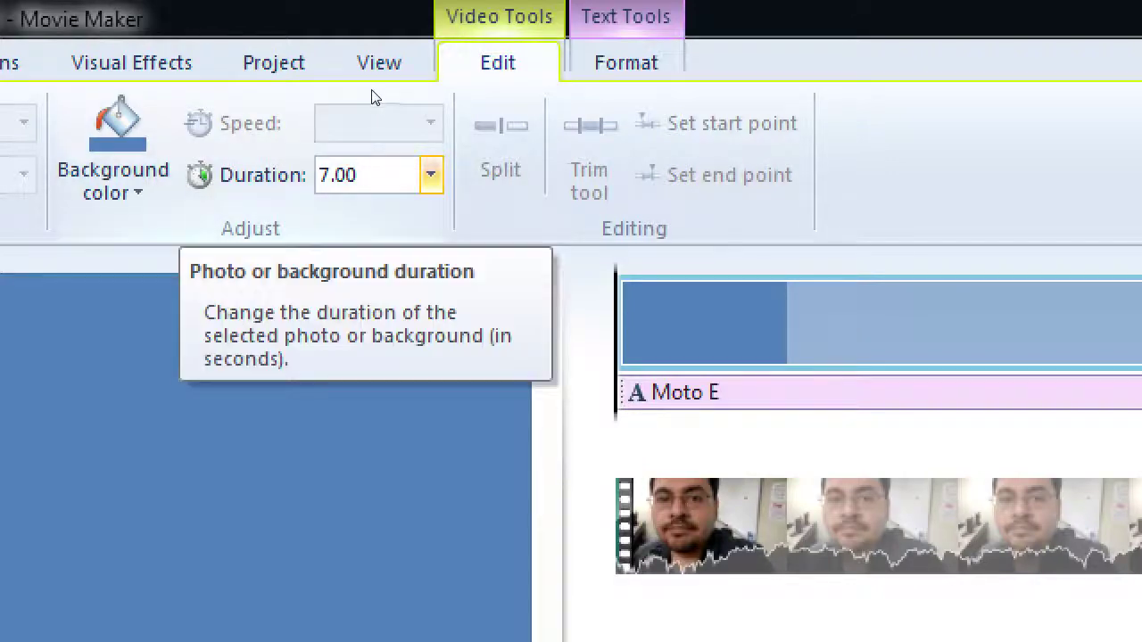
Set the title background's duration to 5.00 seconds and play the movie from the title into the first video clip.
left_click(430, 175)
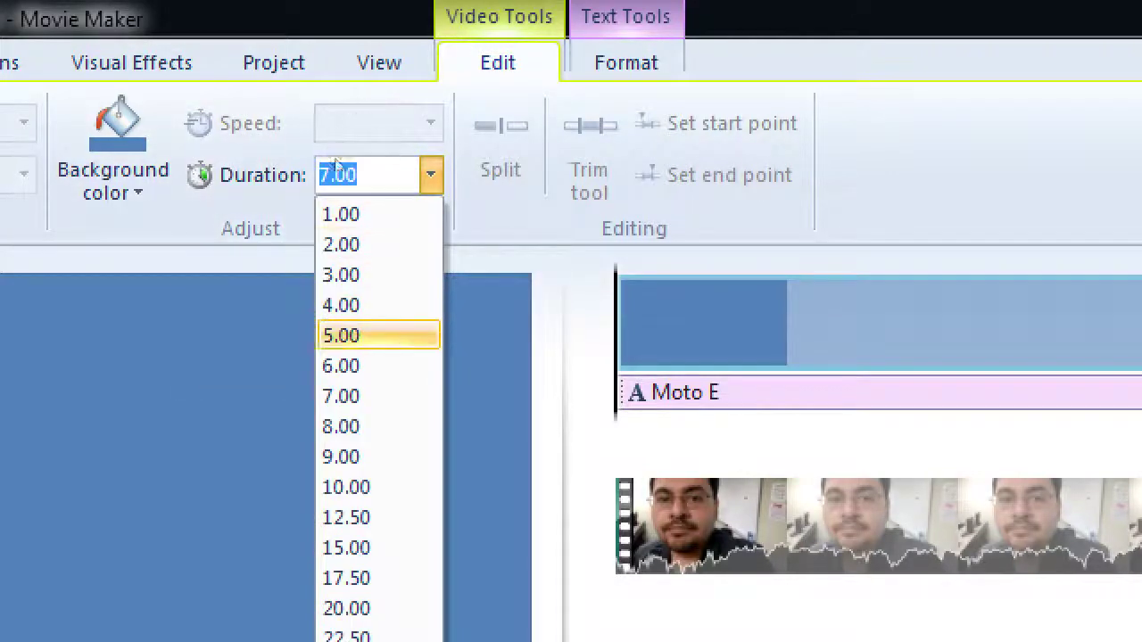
left_click(339, 334)
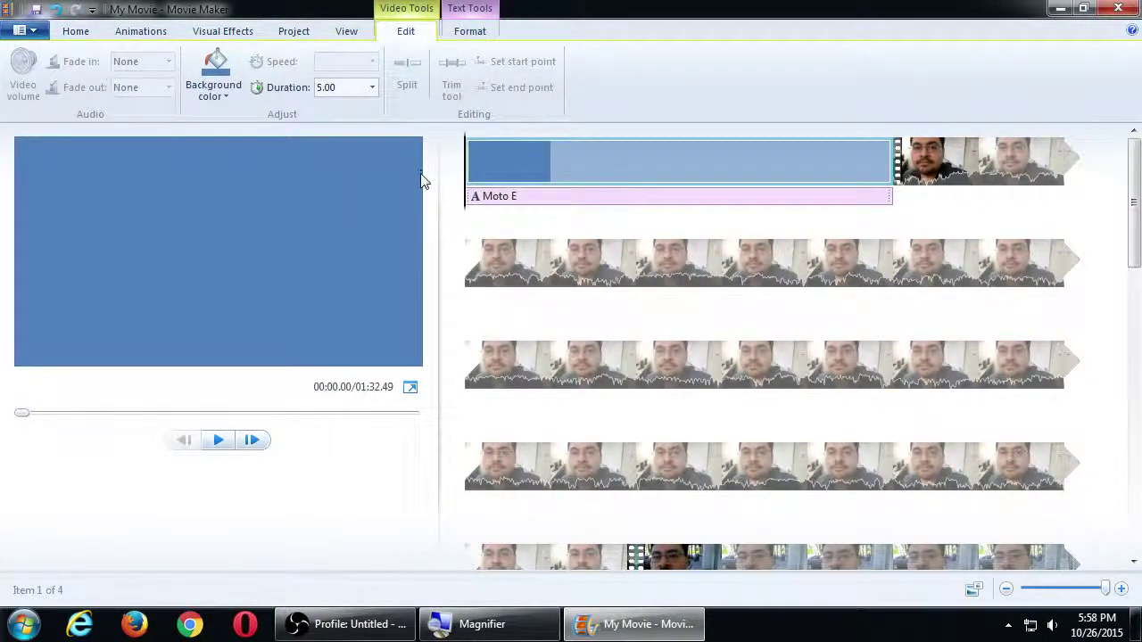
key("space")
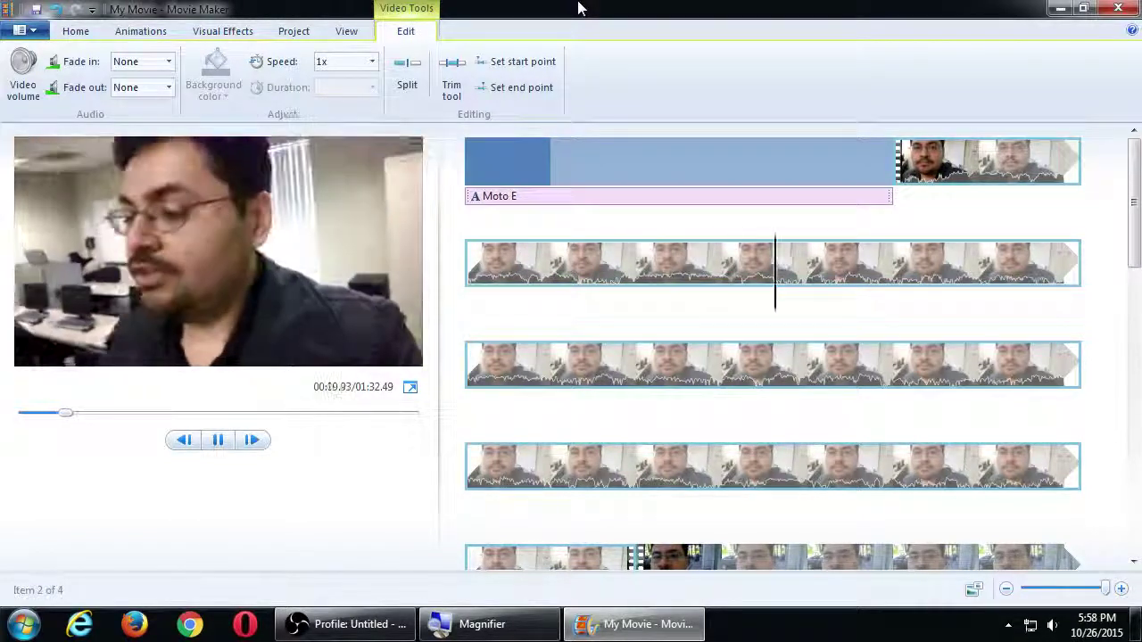
key("space")
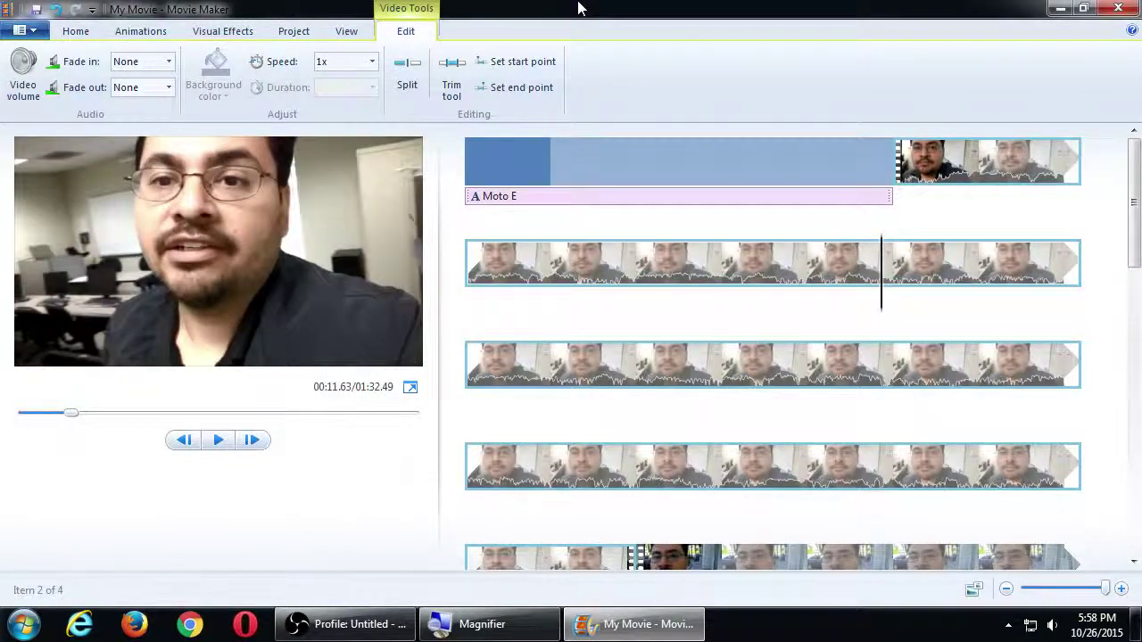
Play across the cut between the indoor clip and the outdoor clip, and revisit the indoor clip's closing part.
scroll(704, 197, "down", 2)
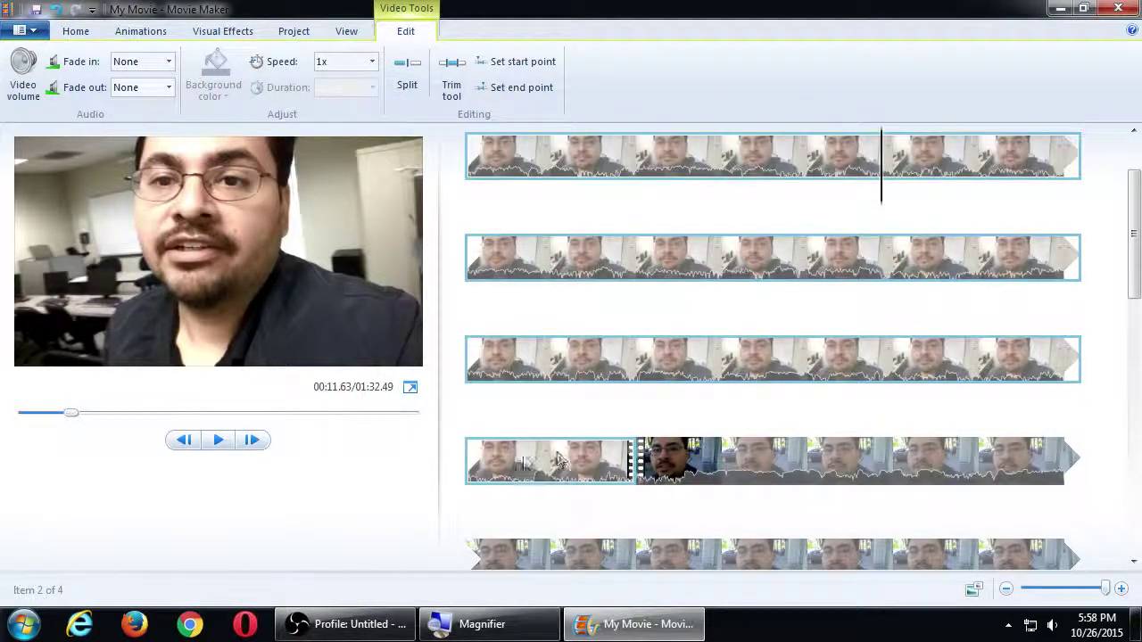
left_click(518, 454)
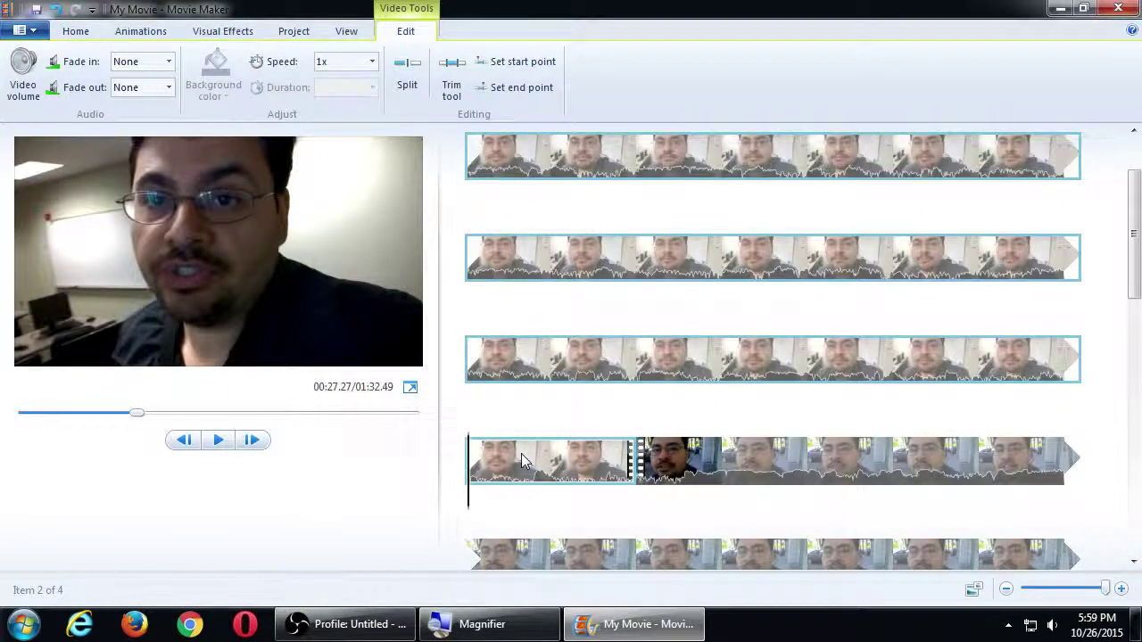
key("space")
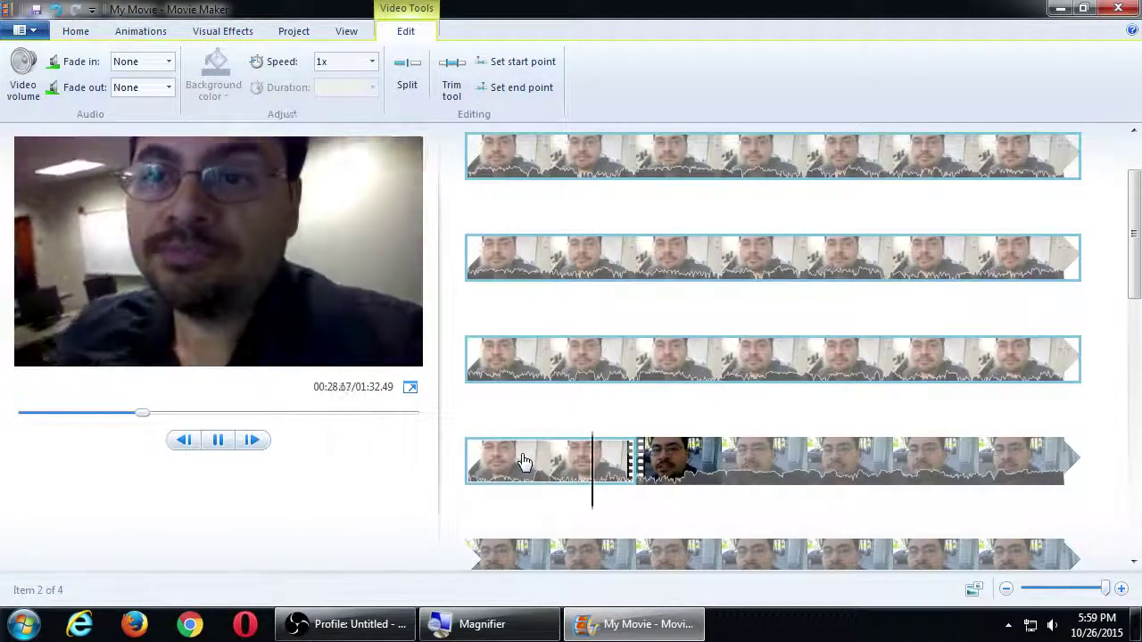
key("space")
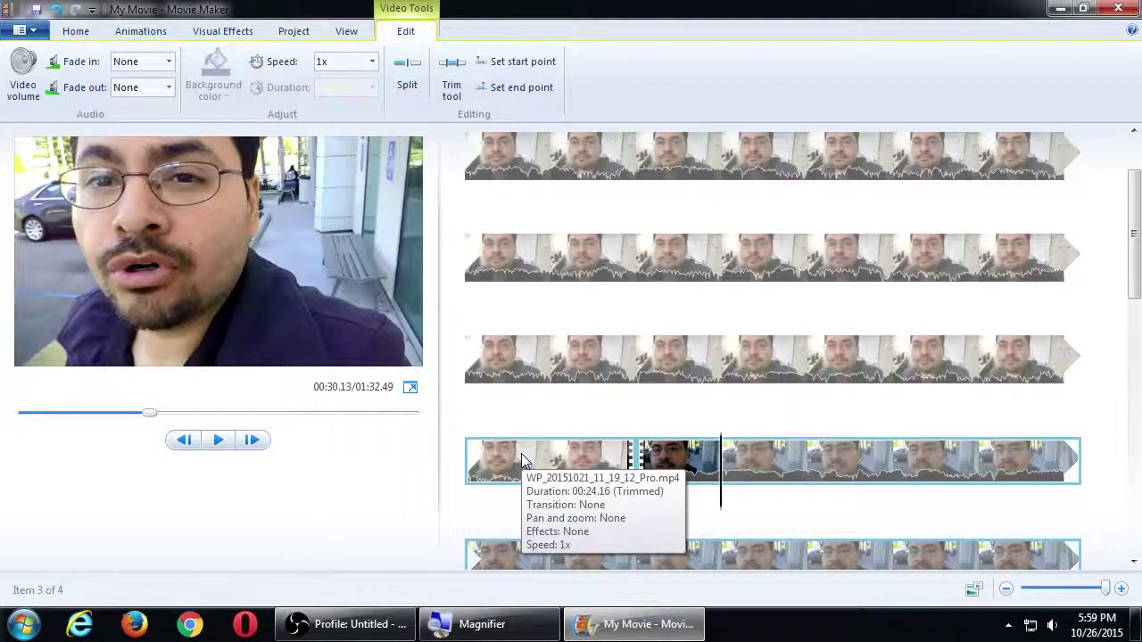
left_click(637, 361)
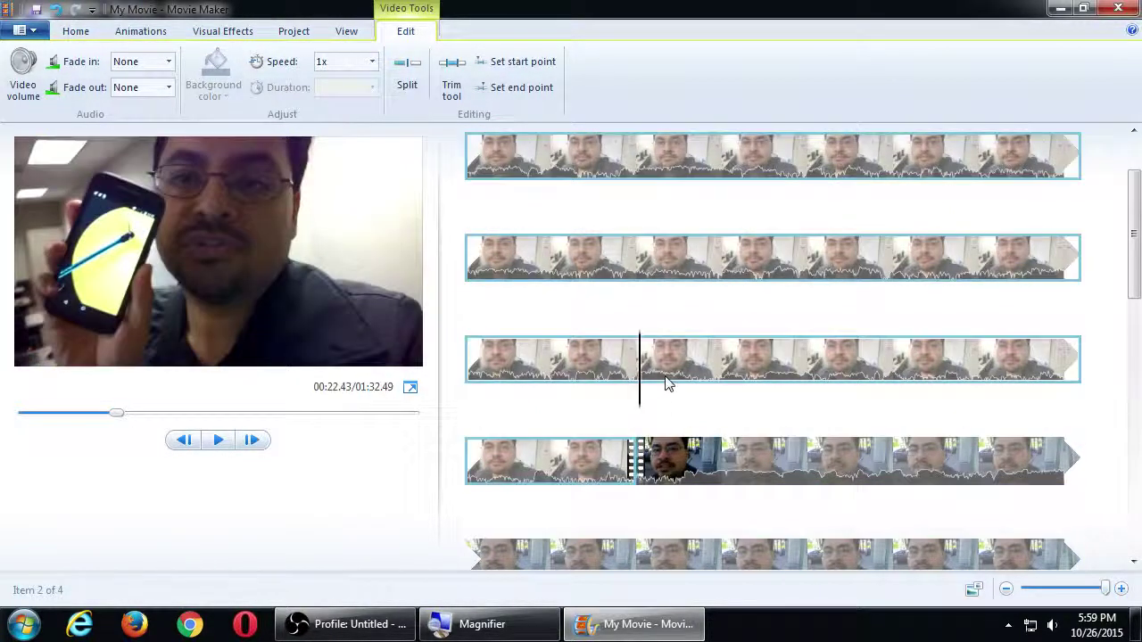
left_click(553, 459)
Select the outdoor clip at its start and bring up further transition styles for it.
left_click(673, 457)
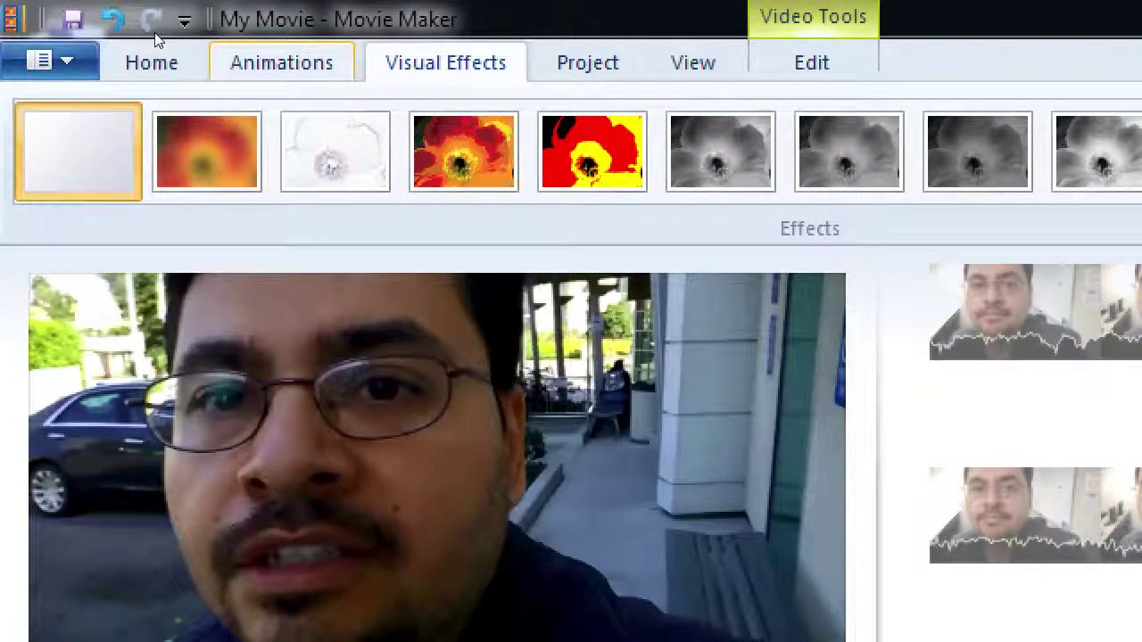
key("Return")
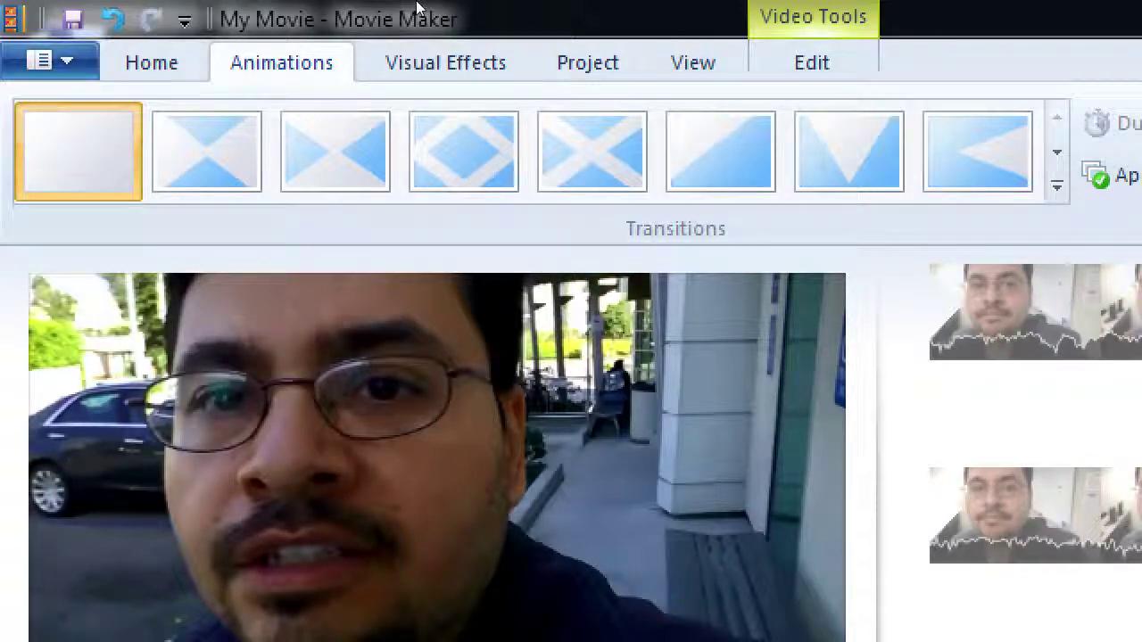
key("super+minus")
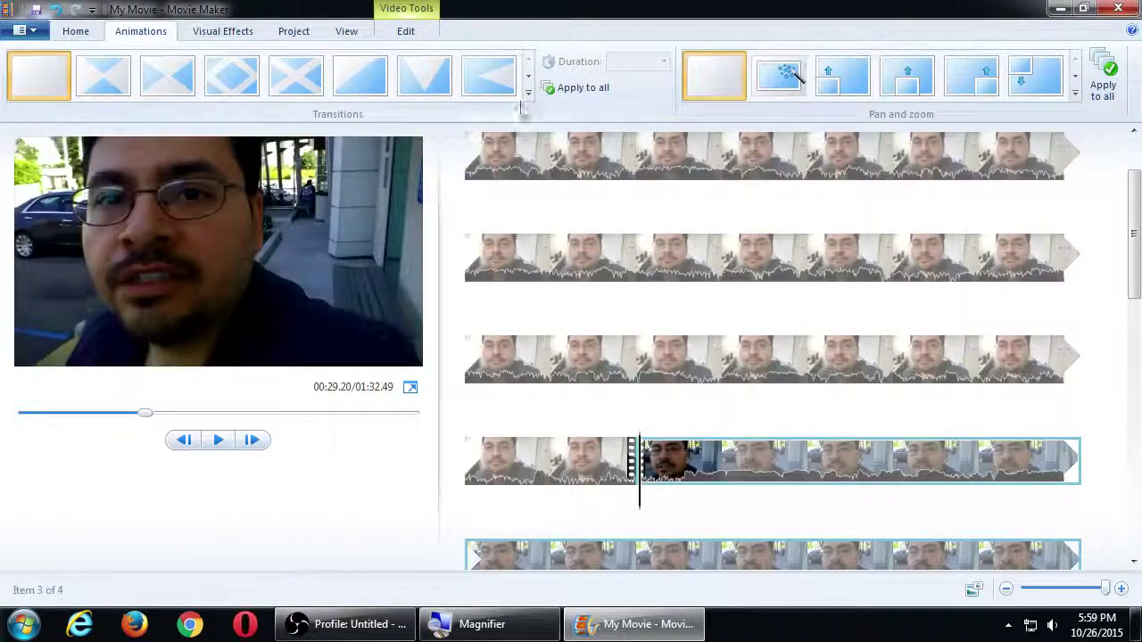
left_click(528, 77)
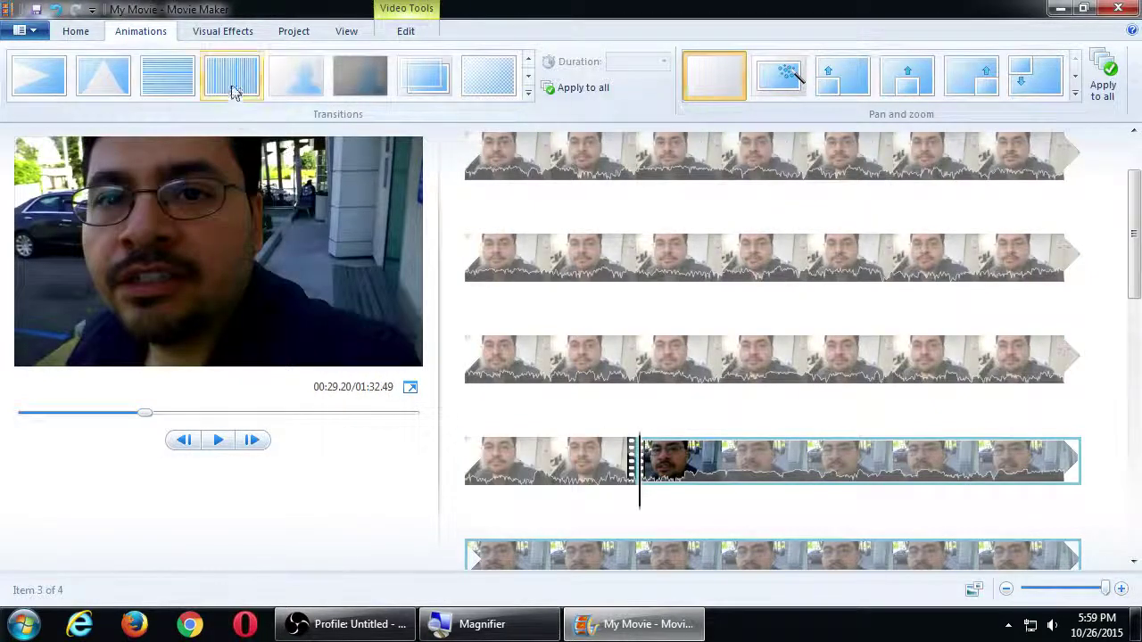
Mute the computer's sound and preview various transition styles on the cut into the outdoor clip.
left_click(1052, 624)
left_click(1059, 526)
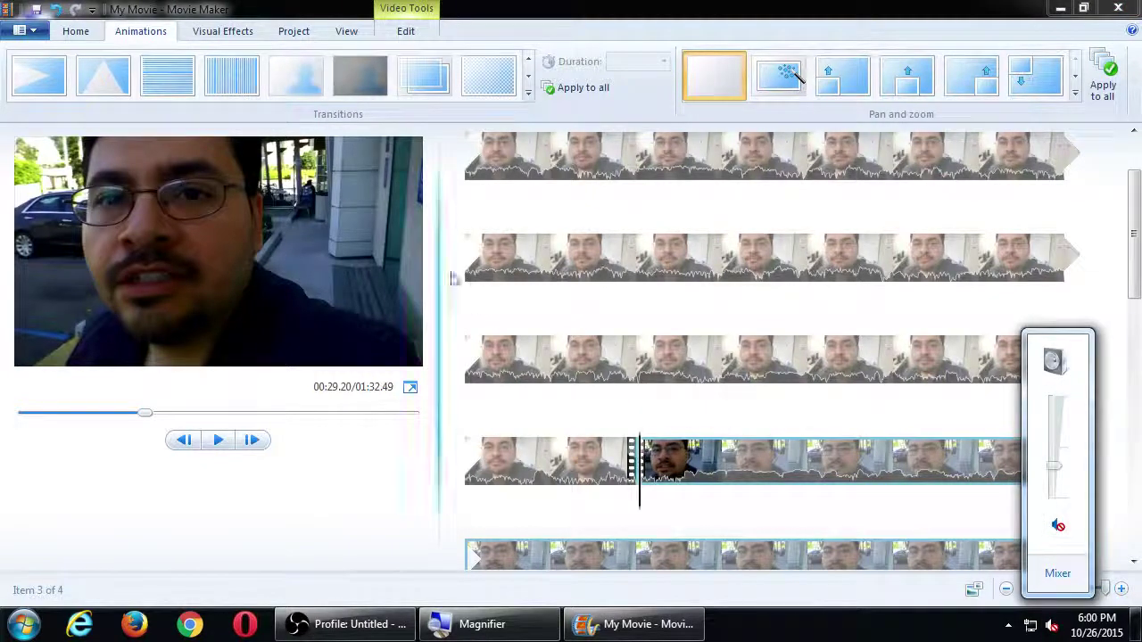
left_click(215, 117)
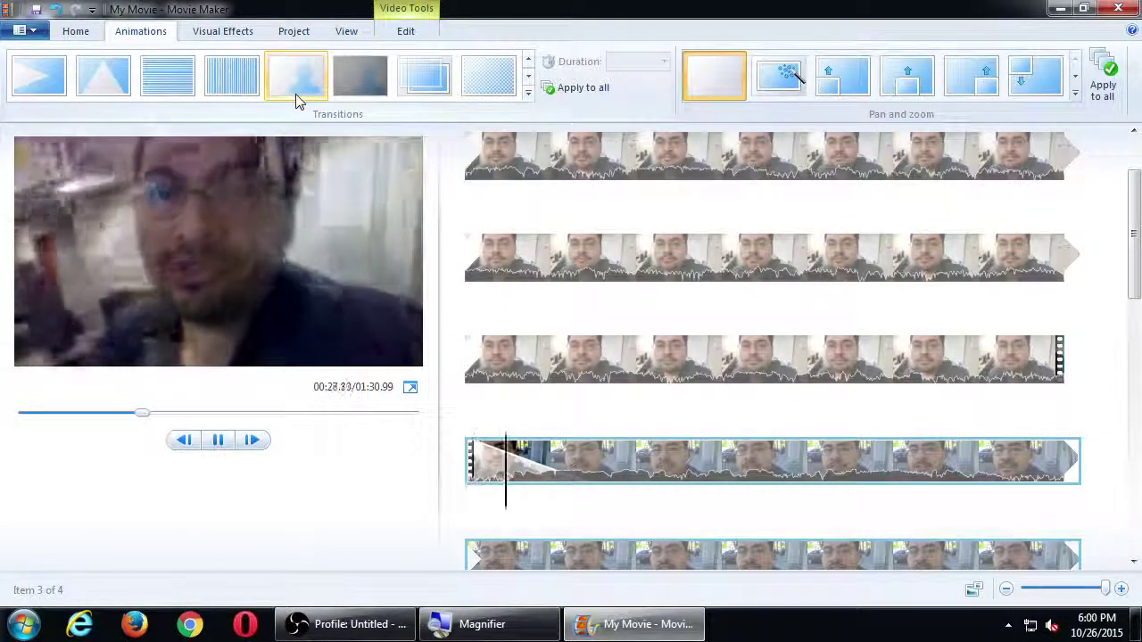
left_click(528, 61)
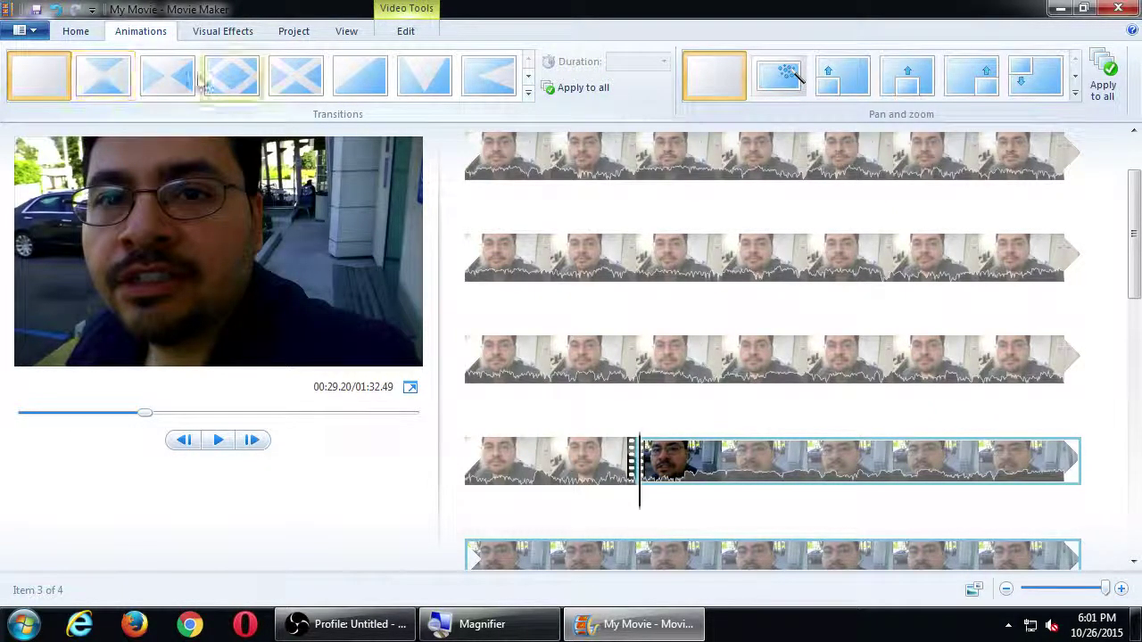
Apply the Blur transition to the start of the outdoor clip that follows the indoor clip.
left_click(528, 75)
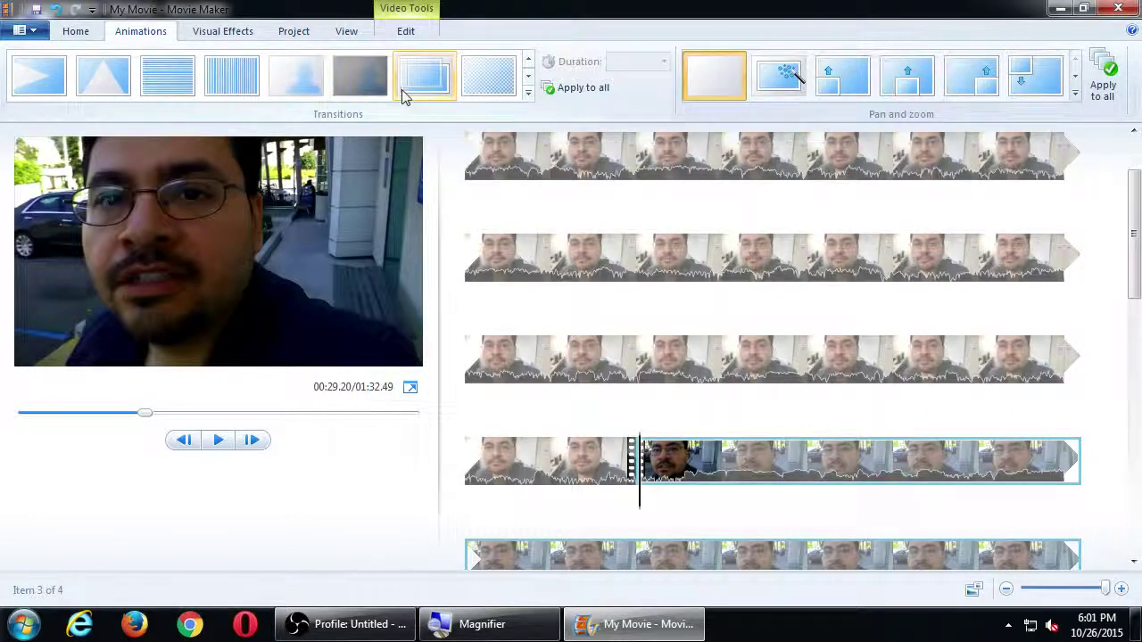
left_click(510, 467)
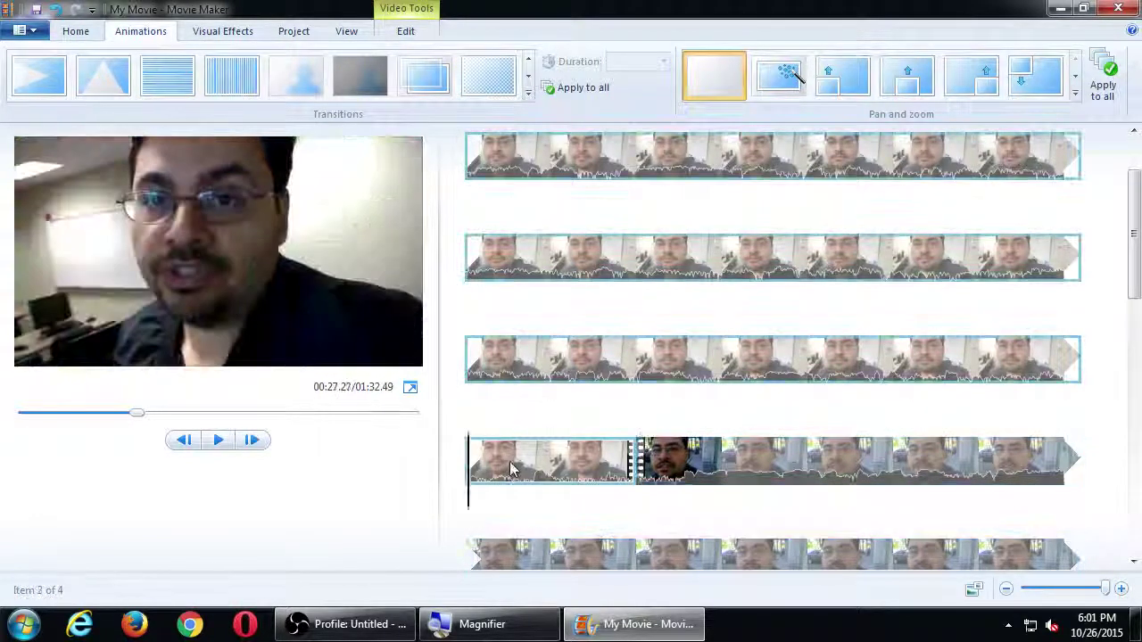
left_click_drag(470, 491, 660, 477)
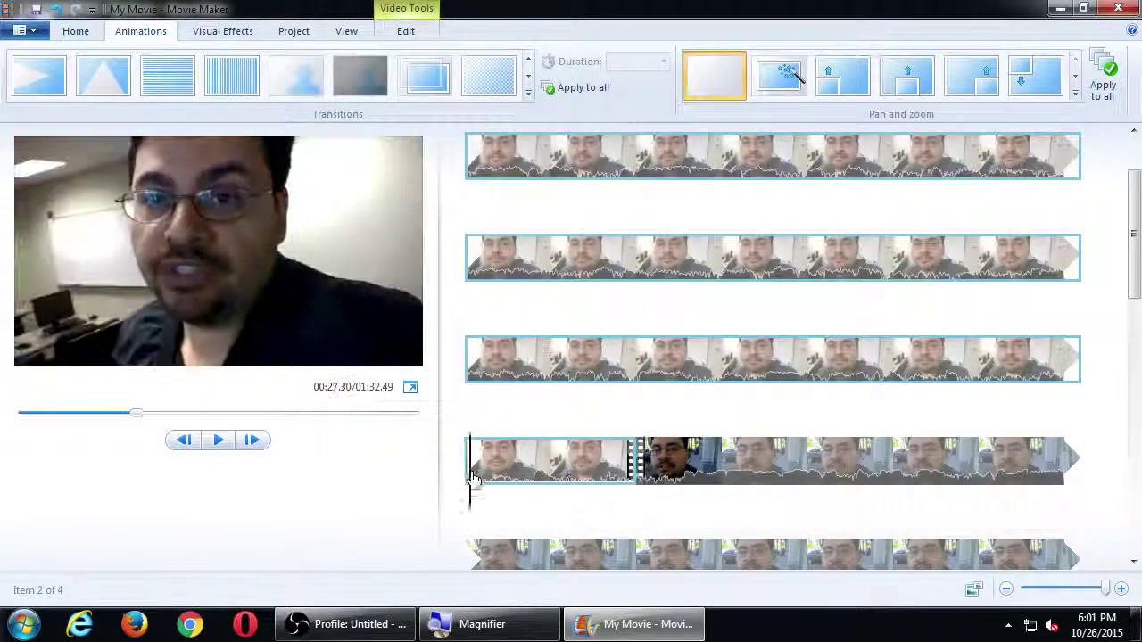
left_click(729, 472)
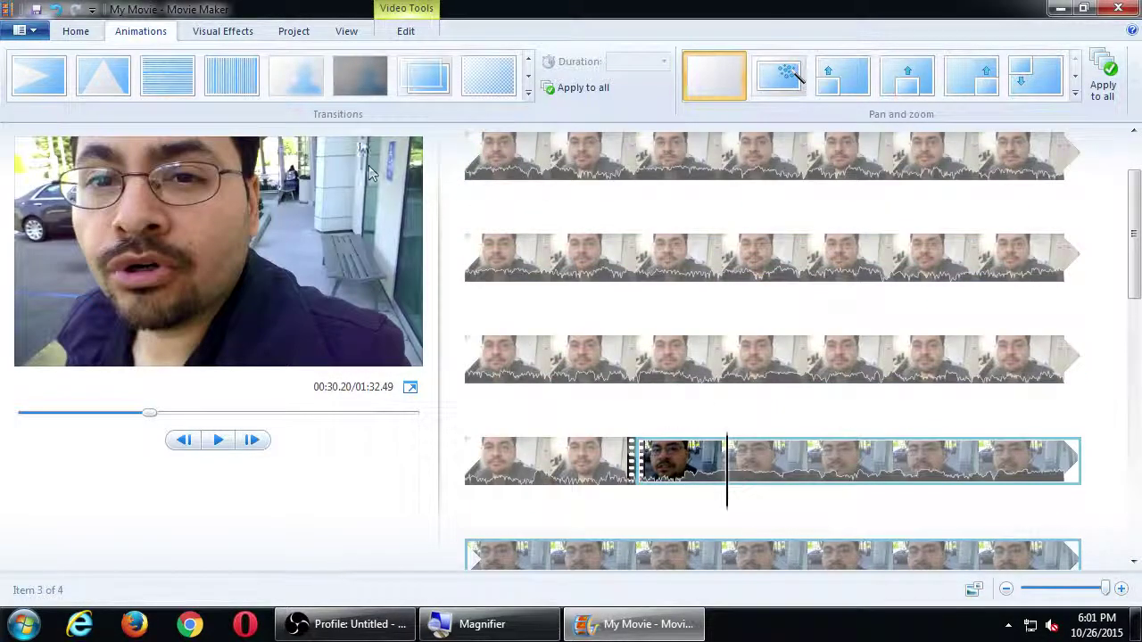
left_click(303, 92)
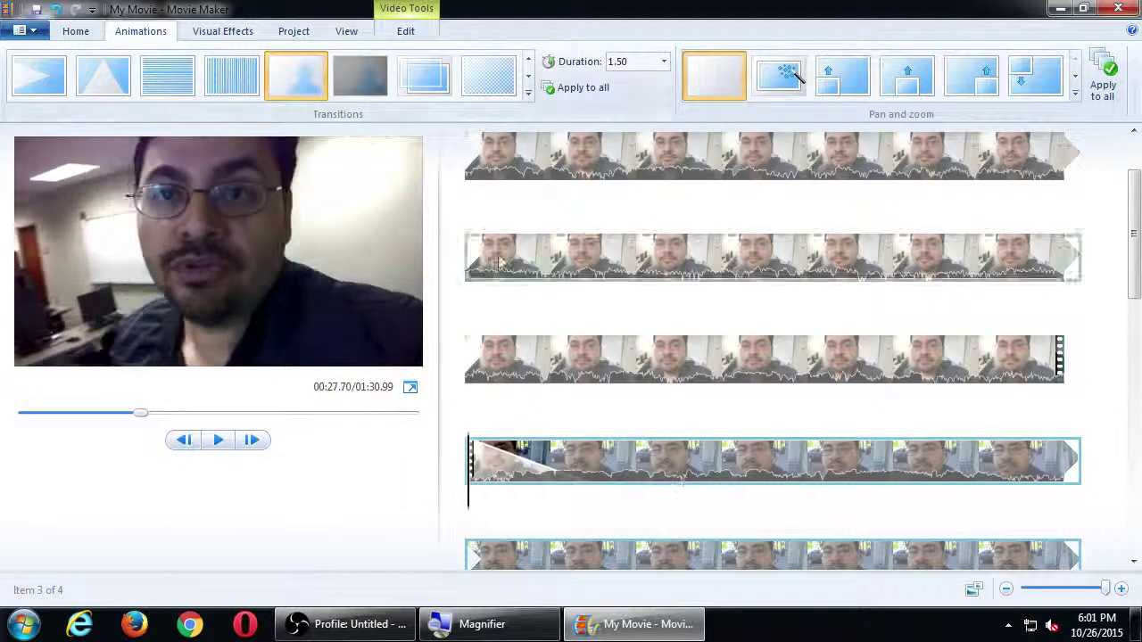
Unmute the computer's sound and play back the Blur transition between the indoor and outdoor clips.
left_click(1051, 625)
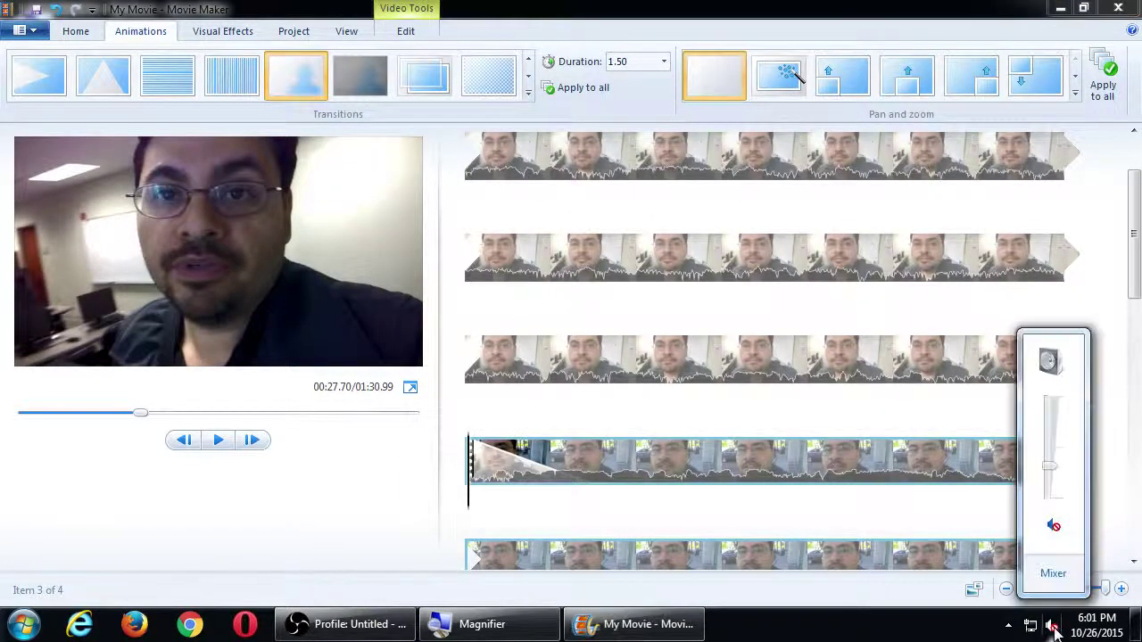
left_click(897, 357)
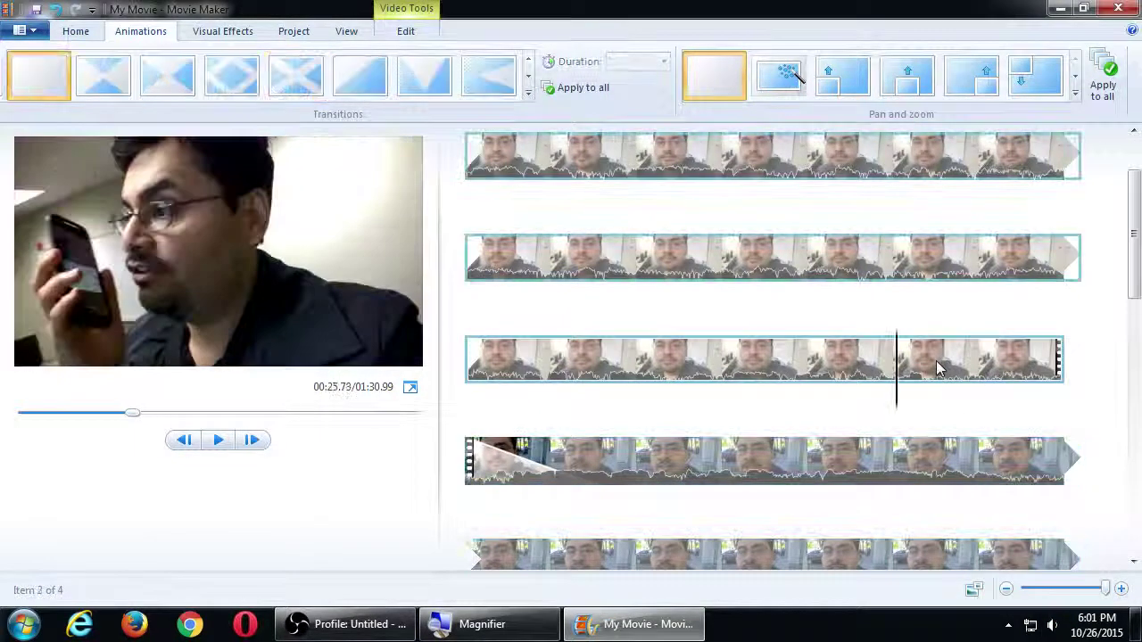
left_click(725, 357)
left_click(220, 441)
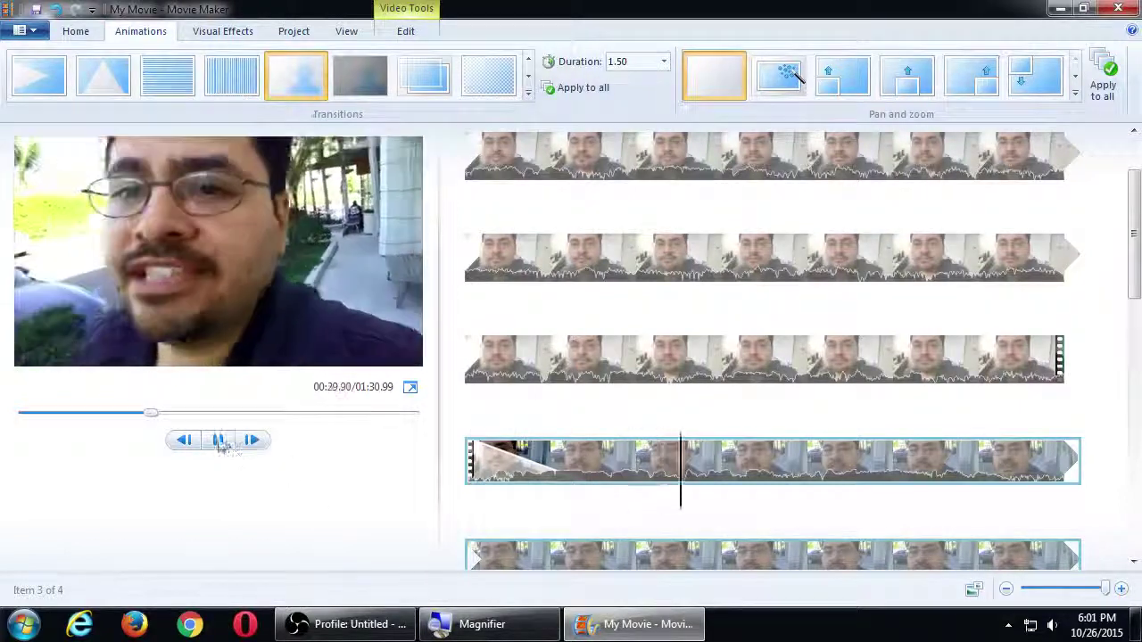
key("space")
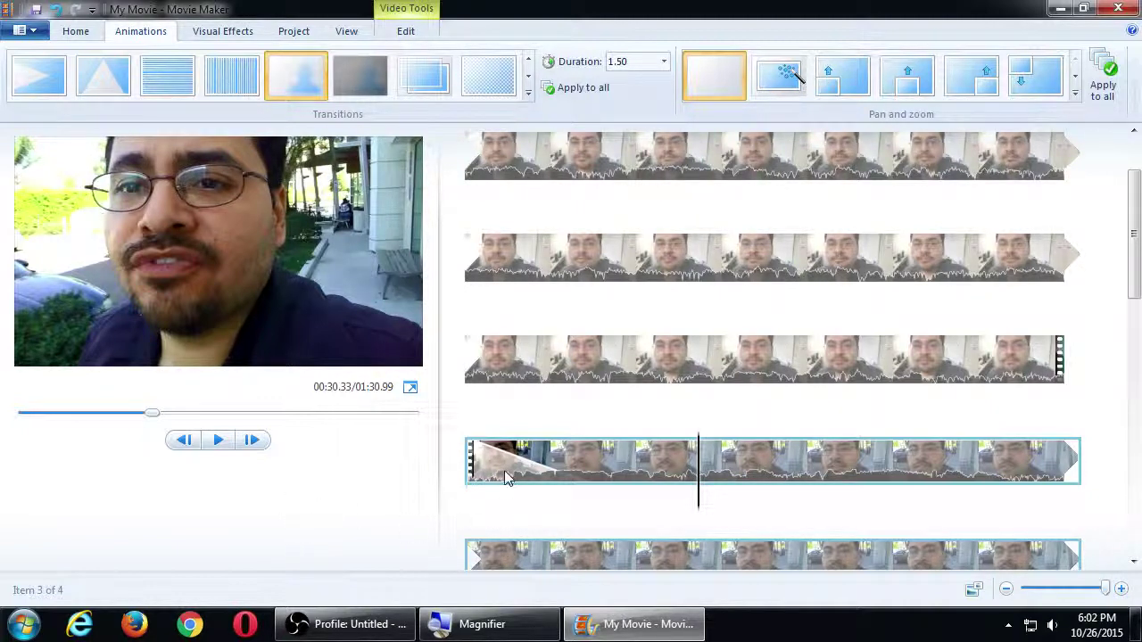
left_click(984, 379)
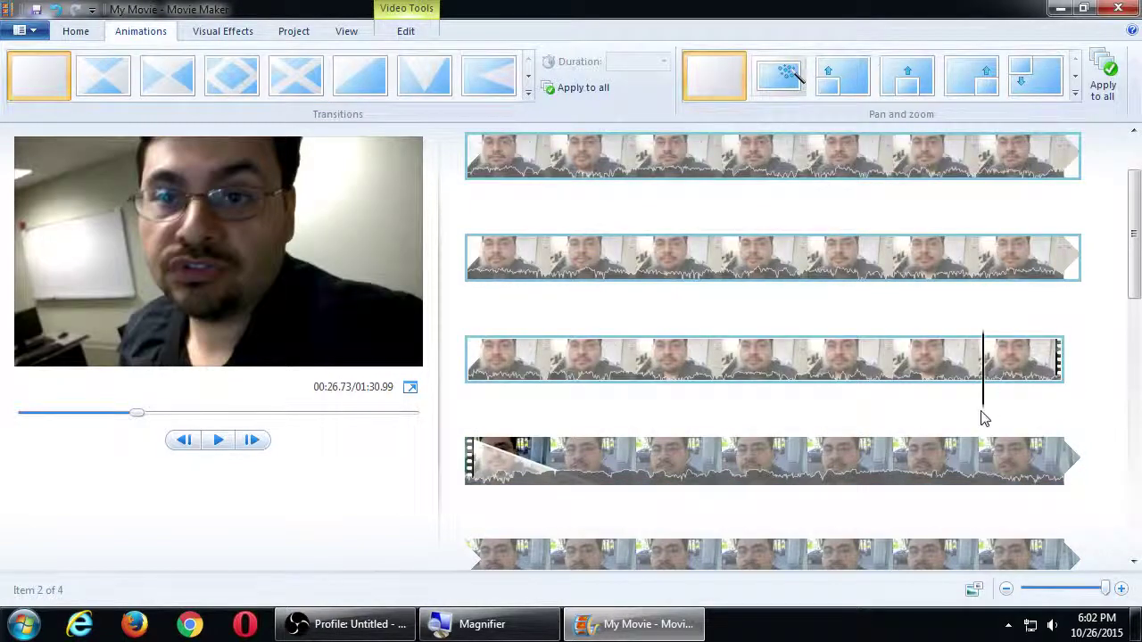
key("space")
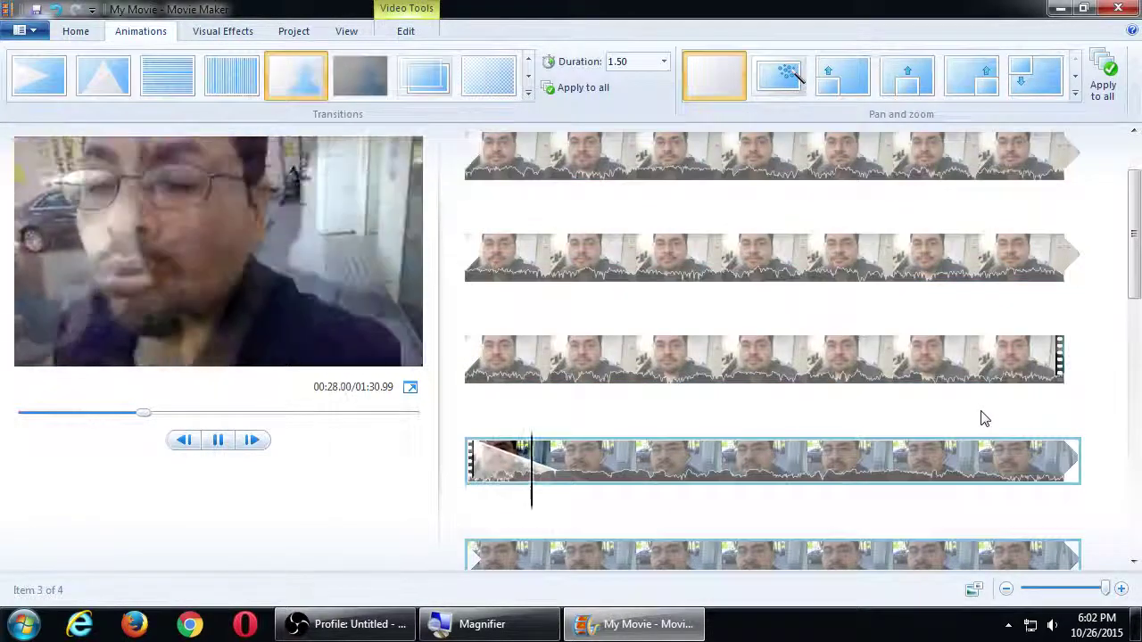
key("space")
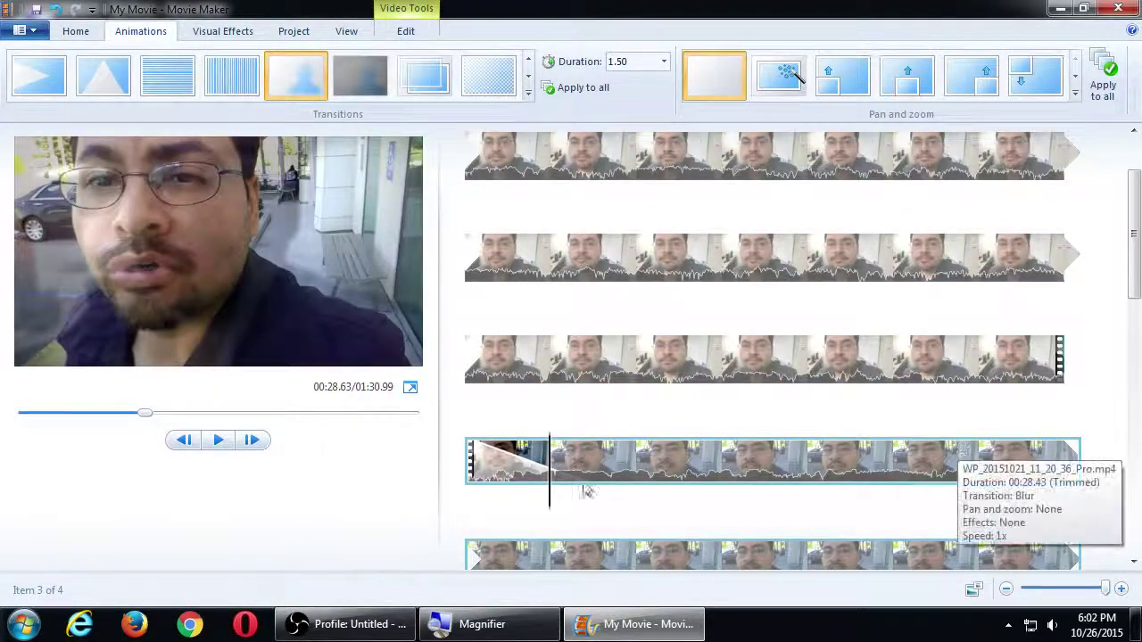
Shorten the outdoor clip's Blur transition by setting its duration to 0.25.
mouse_move(525, 473)
key("super+plus")
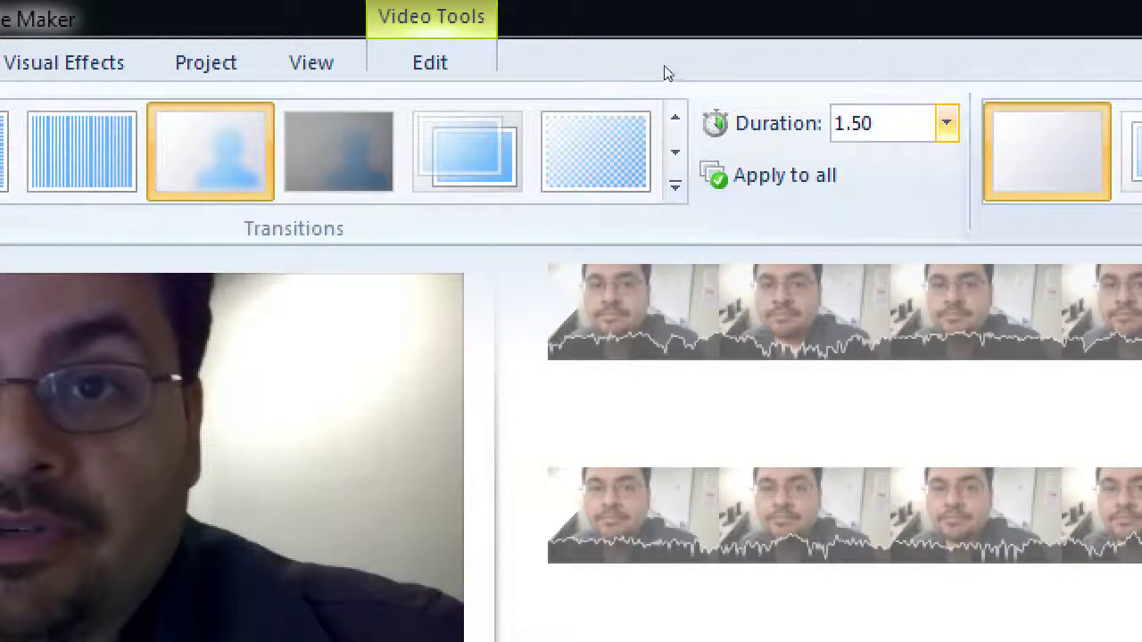
key("alt+Down")
key("Down")
key("Return")
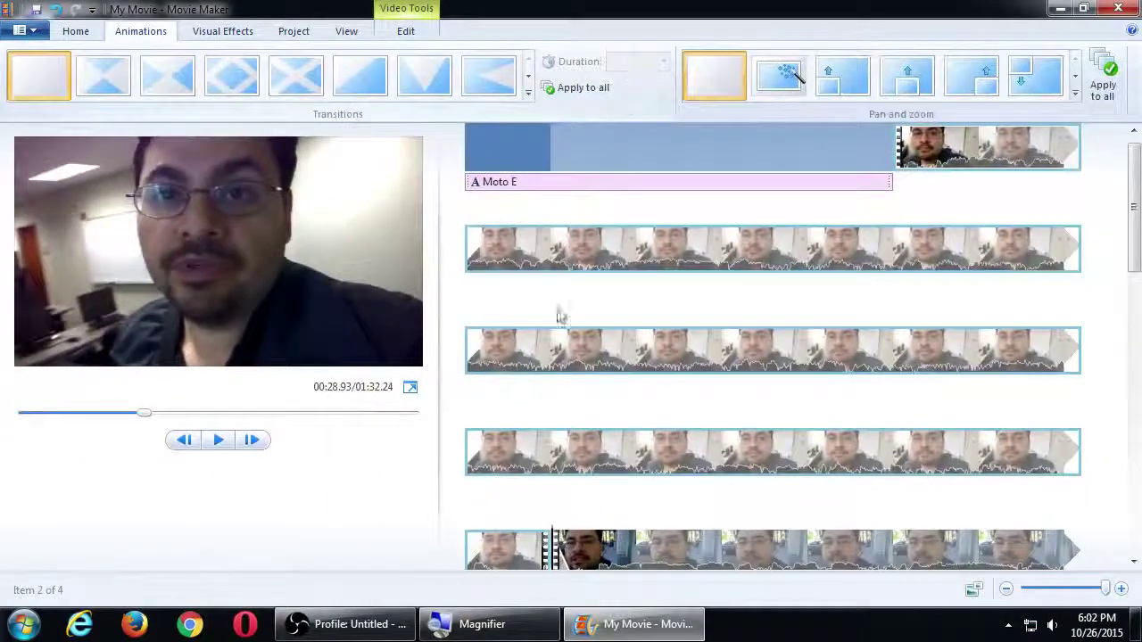
Try a duration of 1.50 for the outdoor clip's Blur transition and return it to 0.25.
scroll(544, 374, "down", 2)
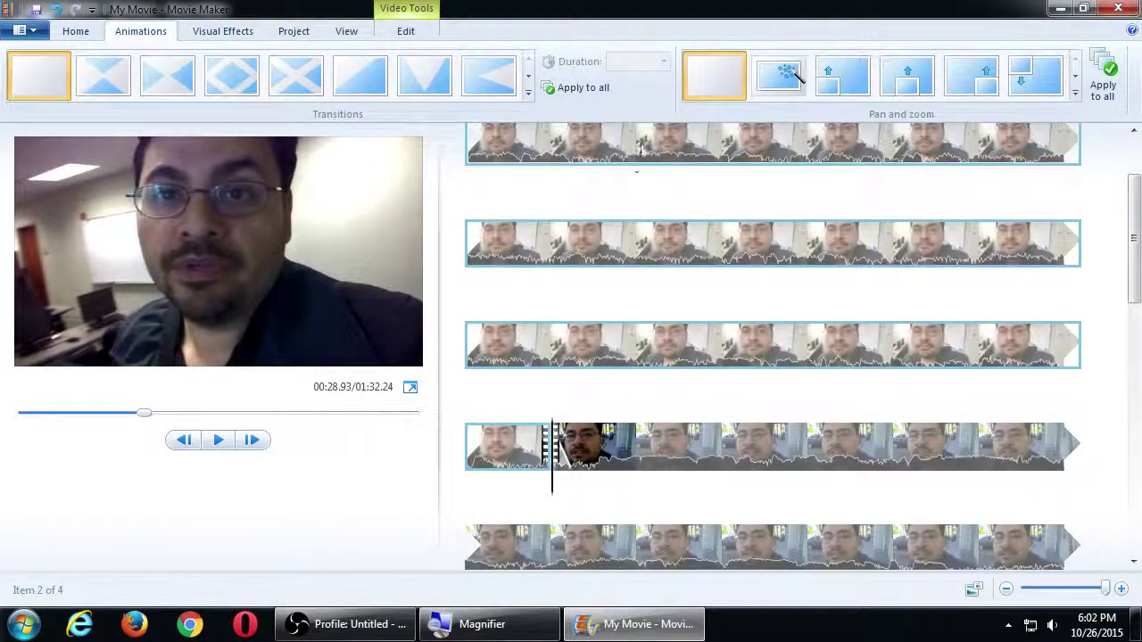
key("Right")
left_click(664, 63)
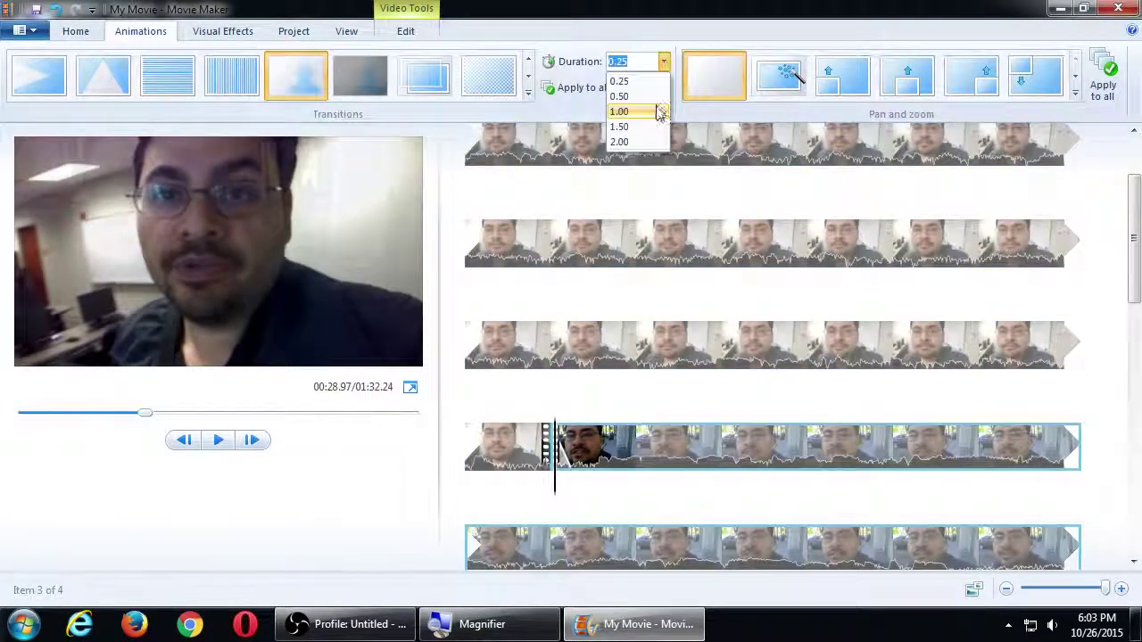
left_click(658, 125)
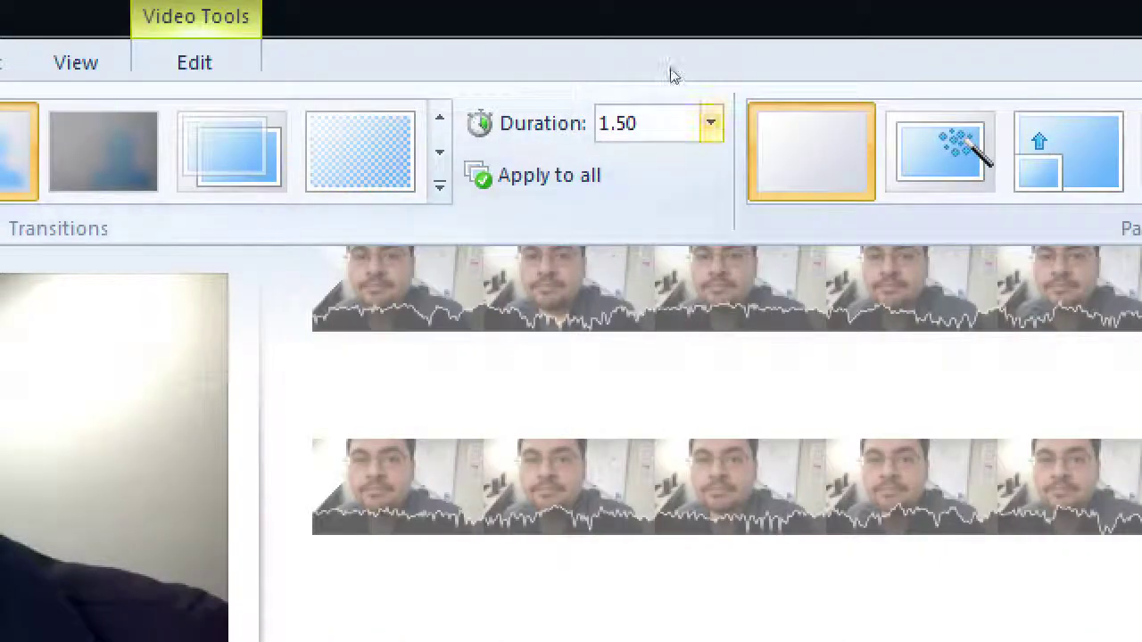
key("alt+Down")
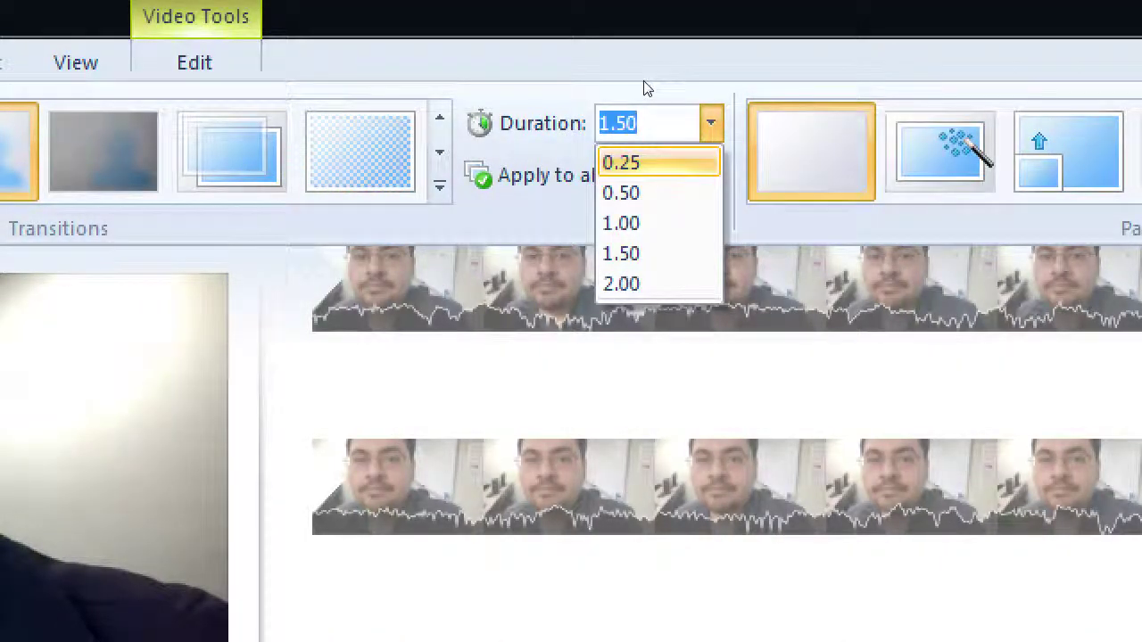
key("Return")
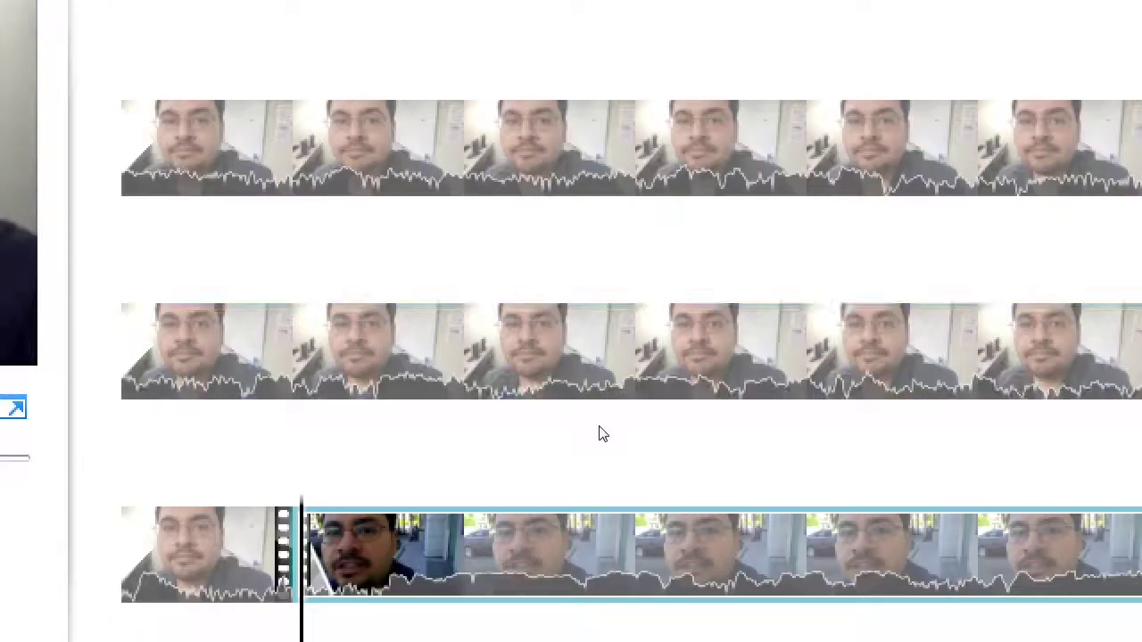
Play back the end of the indoor clip to check the shortened Blur transition into the outdoor clip.
scroll(602, 434, "down", 1)
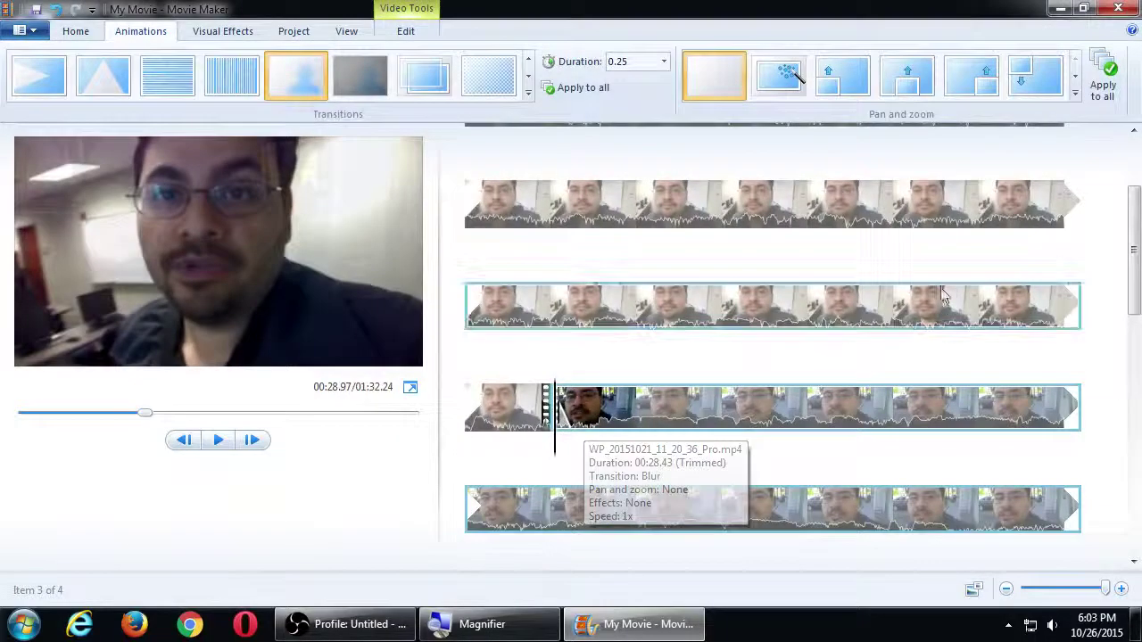
left_click(982, 310)
key("space")
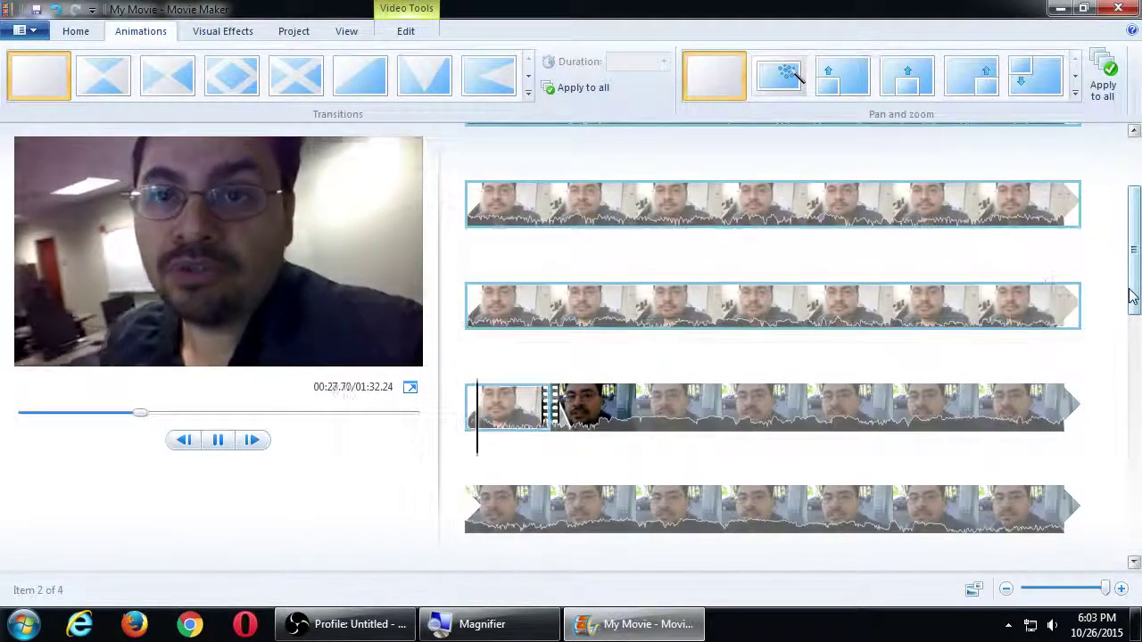
key("space")
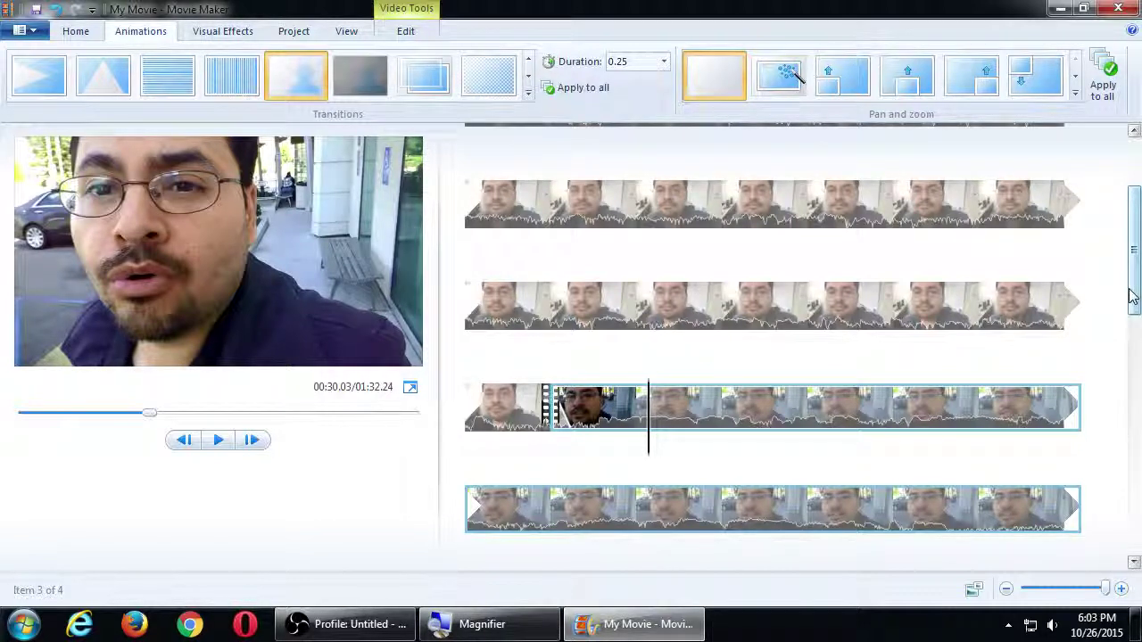
left_click(487, 405)
key("space")
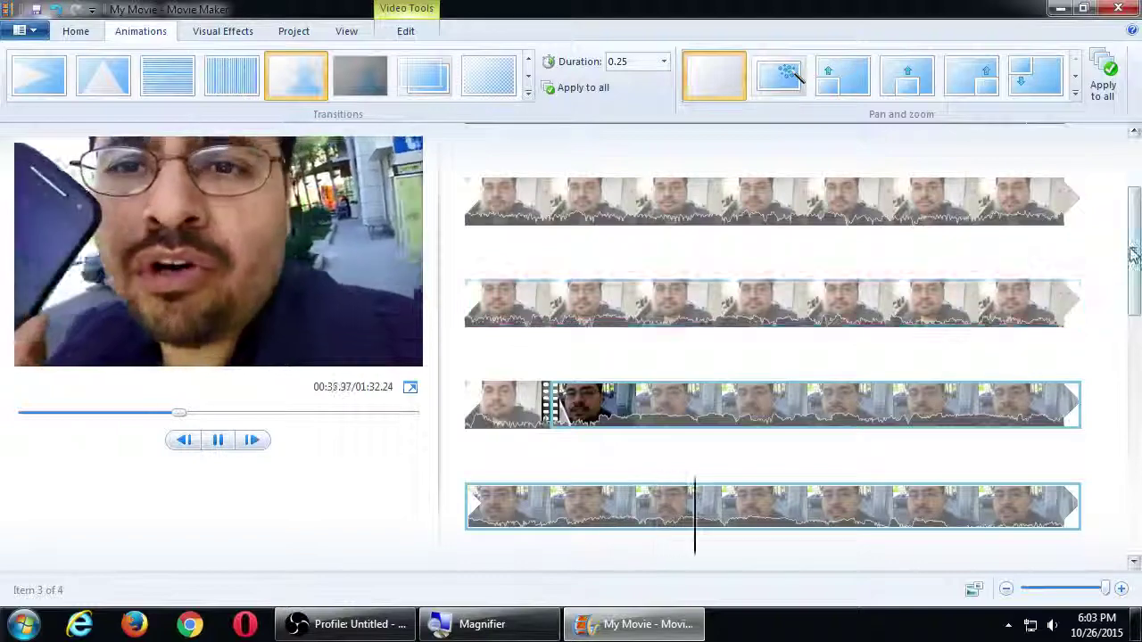
Play further through the outdoor clip, replaying the part from 00:37.80, to look for a place to cut.
left_click_drag(1133, 254, 1135, 306)
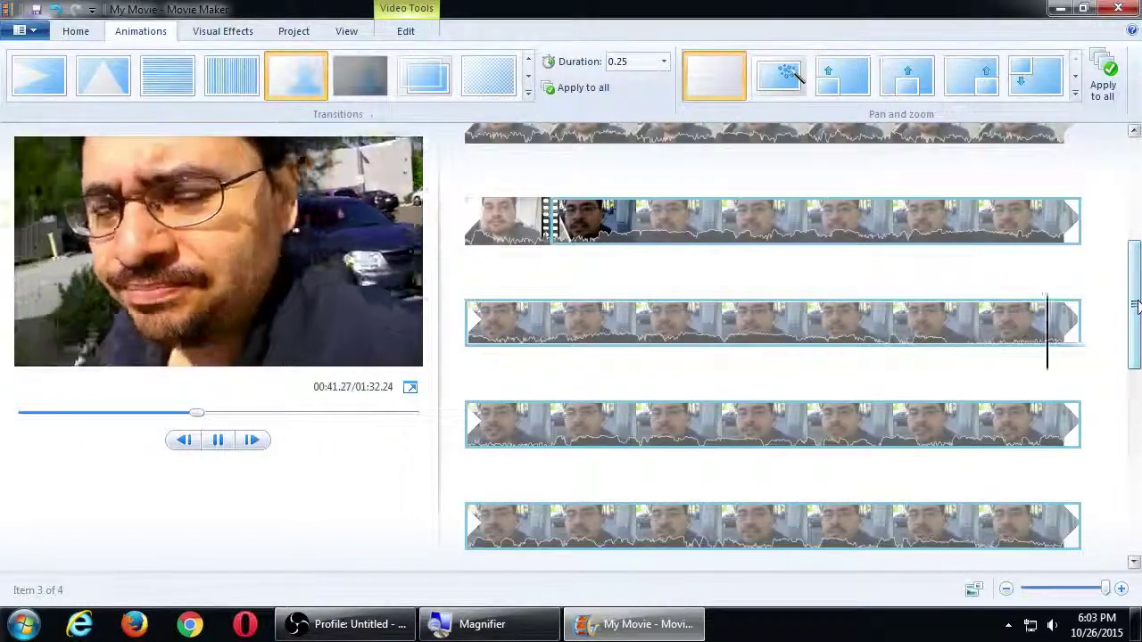
key("space")
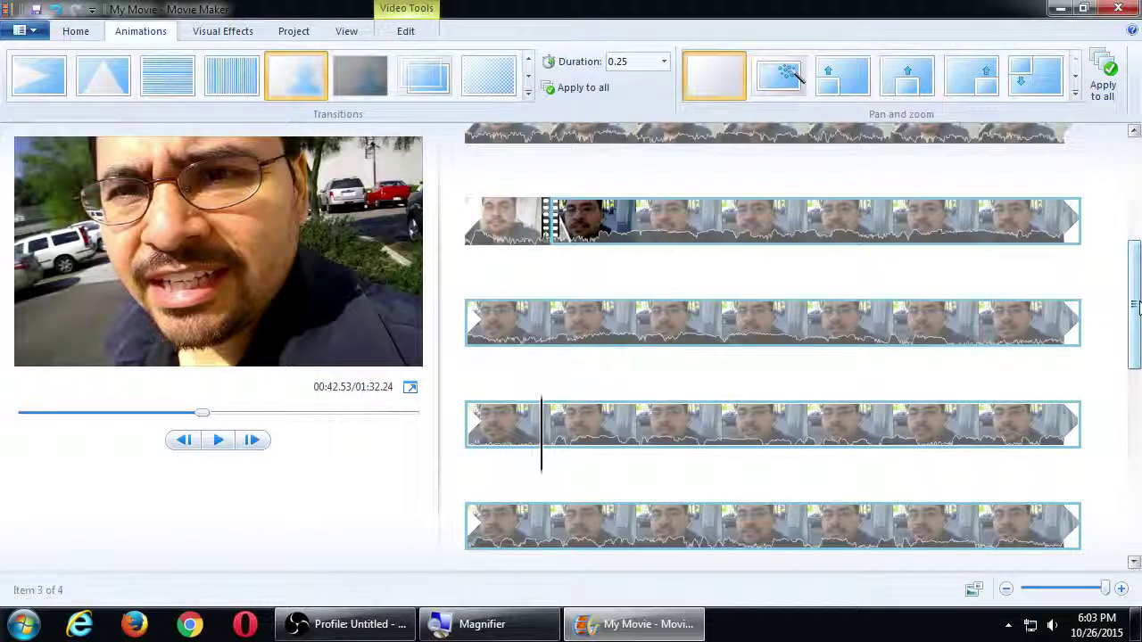
key("space")
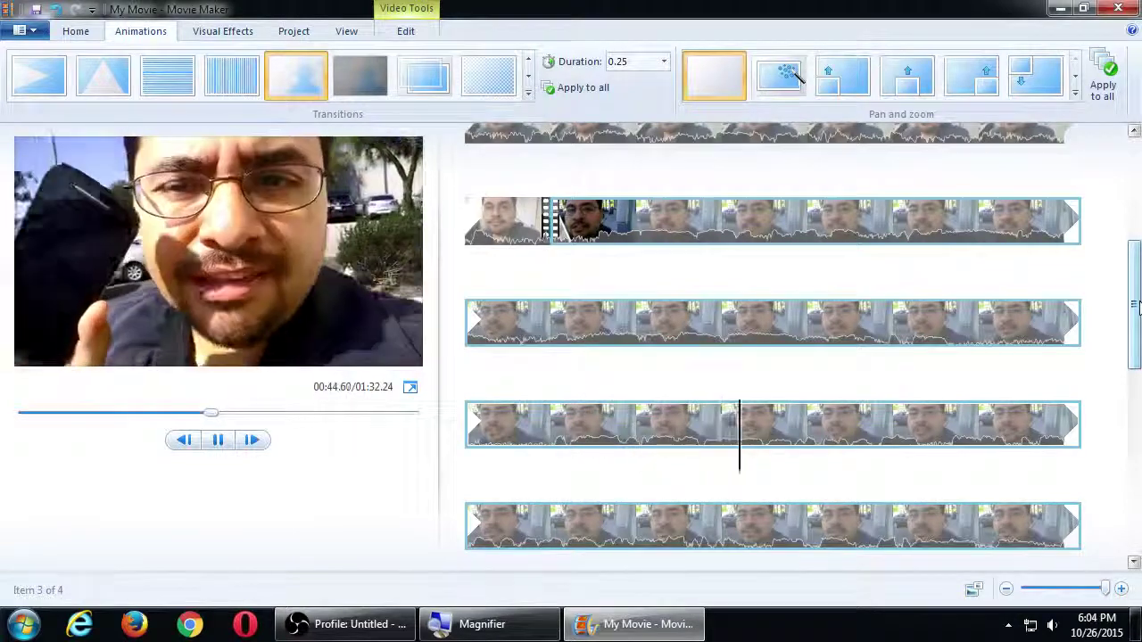
key("space")
left_click(727, 333)
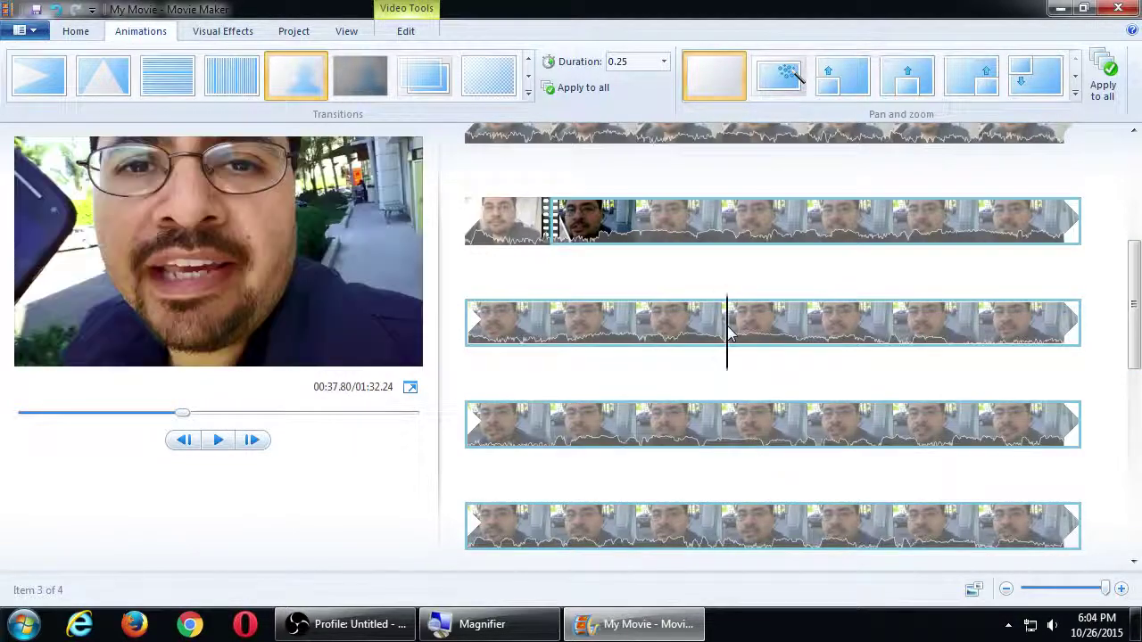
key("space")
key("space")
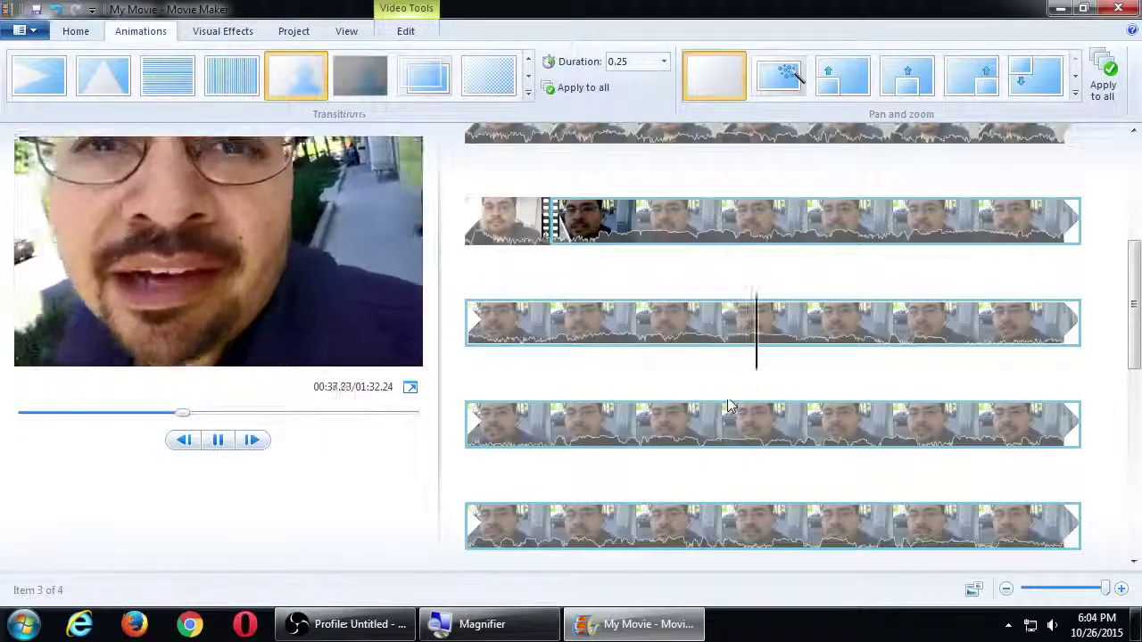
key("space")
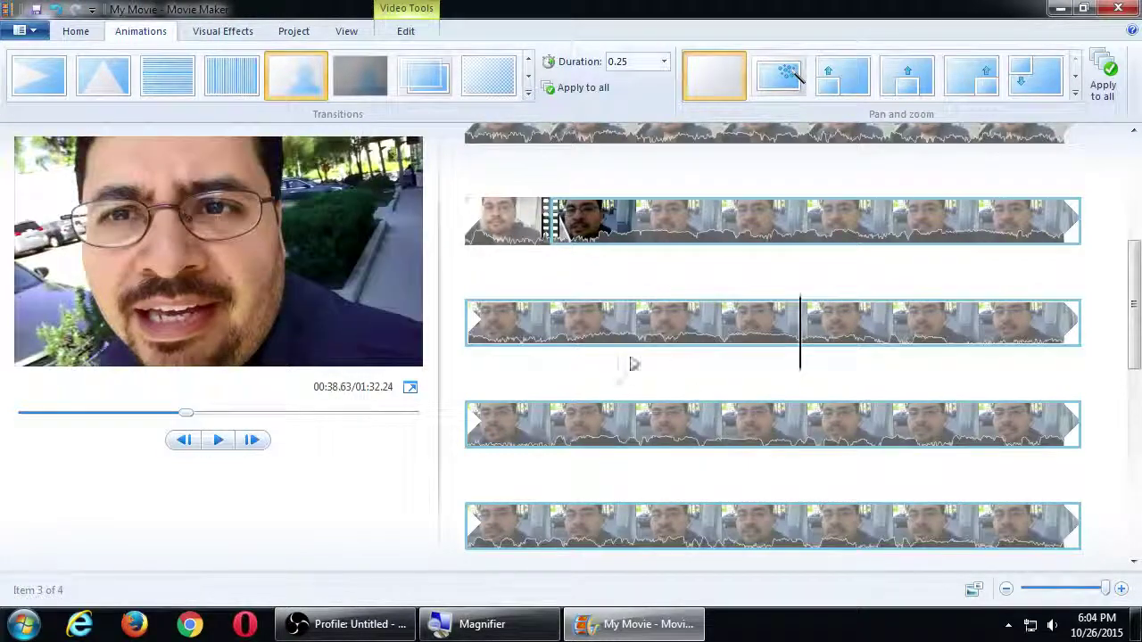
Place the playhead at 00:37.80 in the outdoor clip and show the video editing tools with Split.
right_click(693, 343)
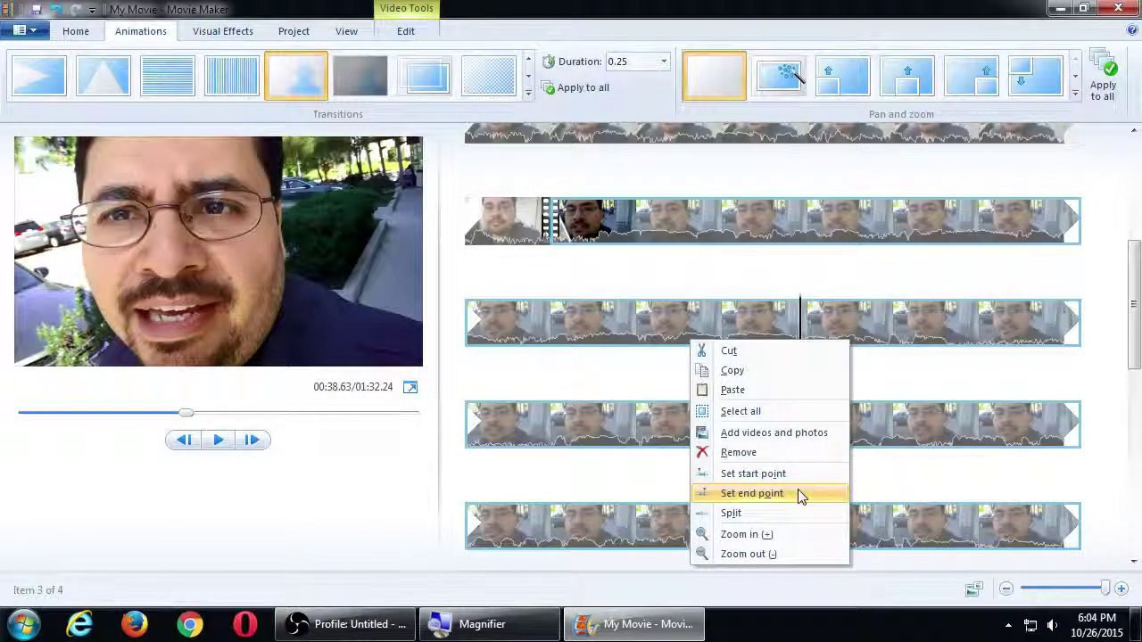
left_click(635, 329)
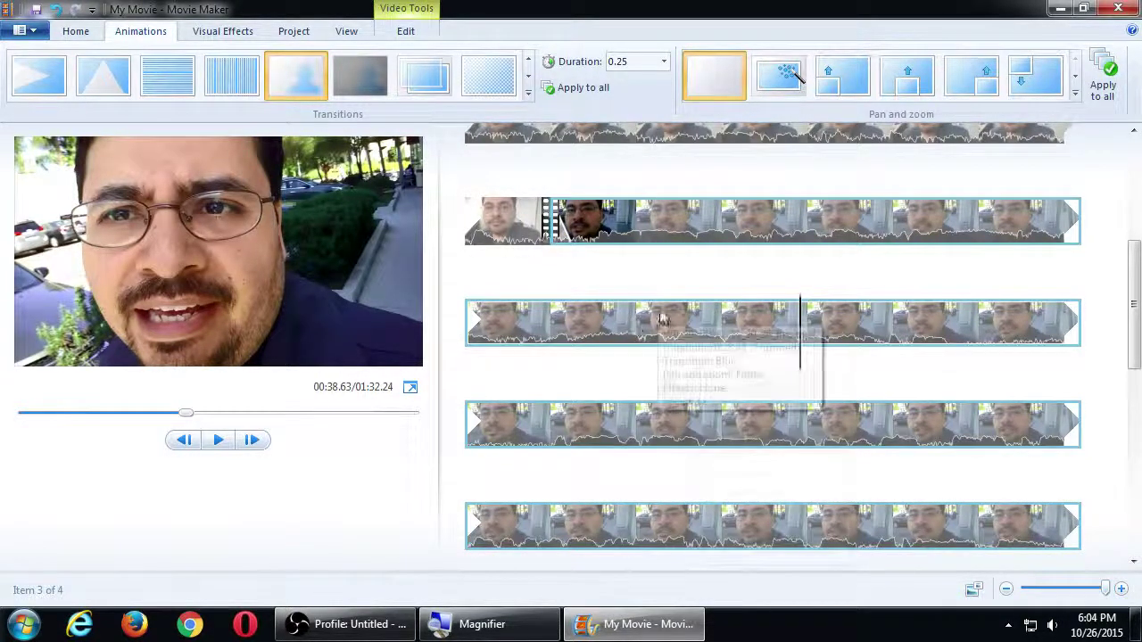
left_click(726, 223)
left_click(727, 323)
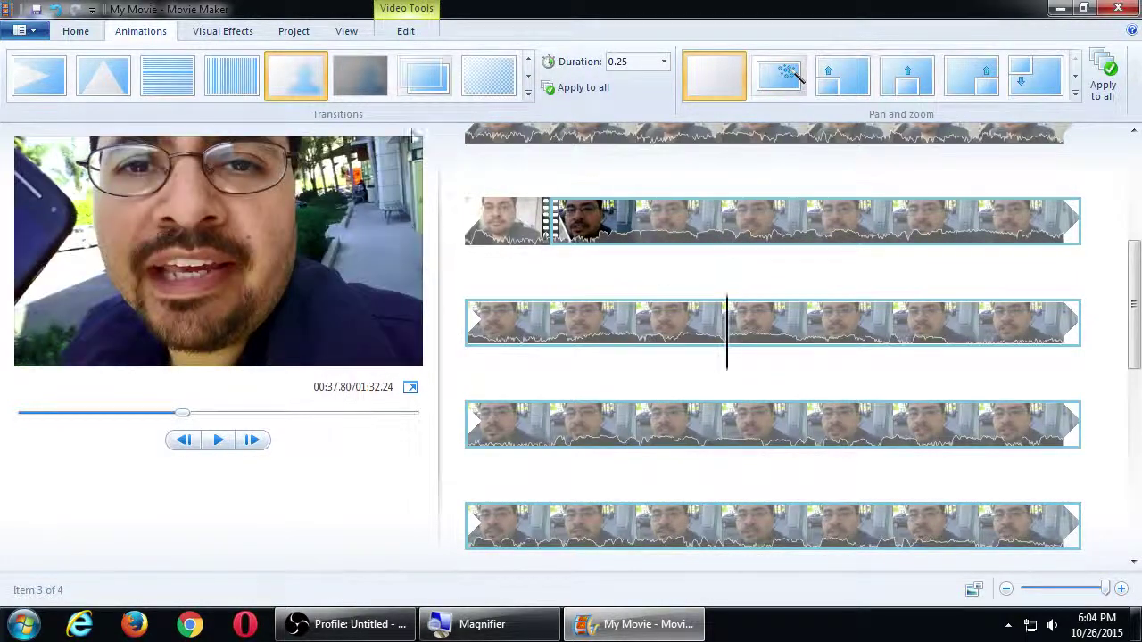
left_click(398, 34)
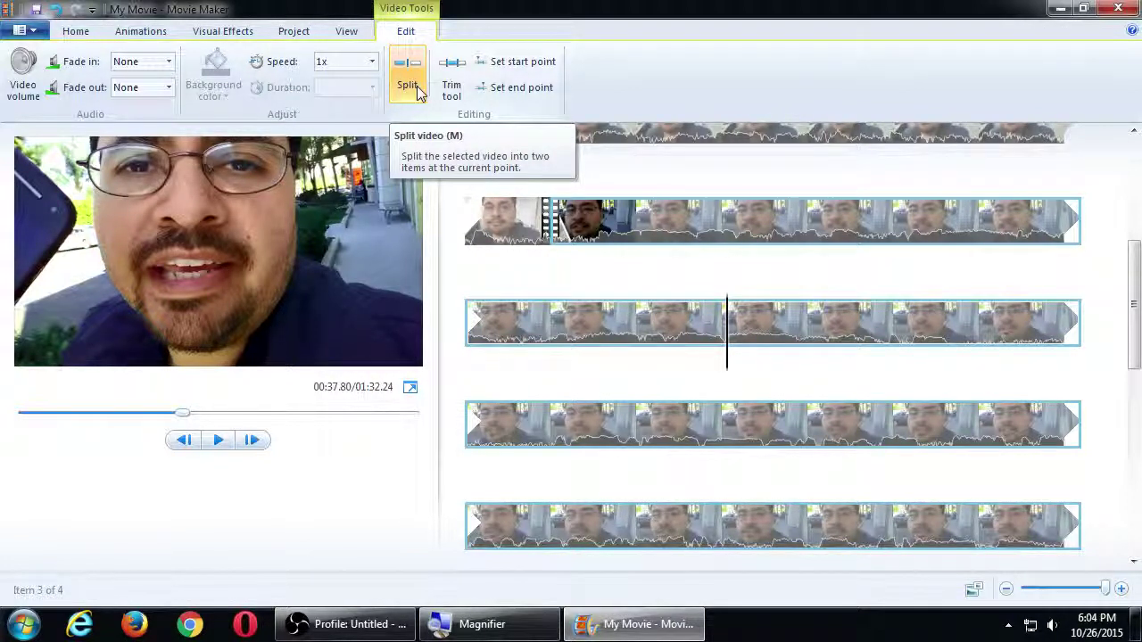
Replay the outdoor clip around 00:36 to find the cut point, and split it at 00:35.83.
left_click(627, 331)
key("space")
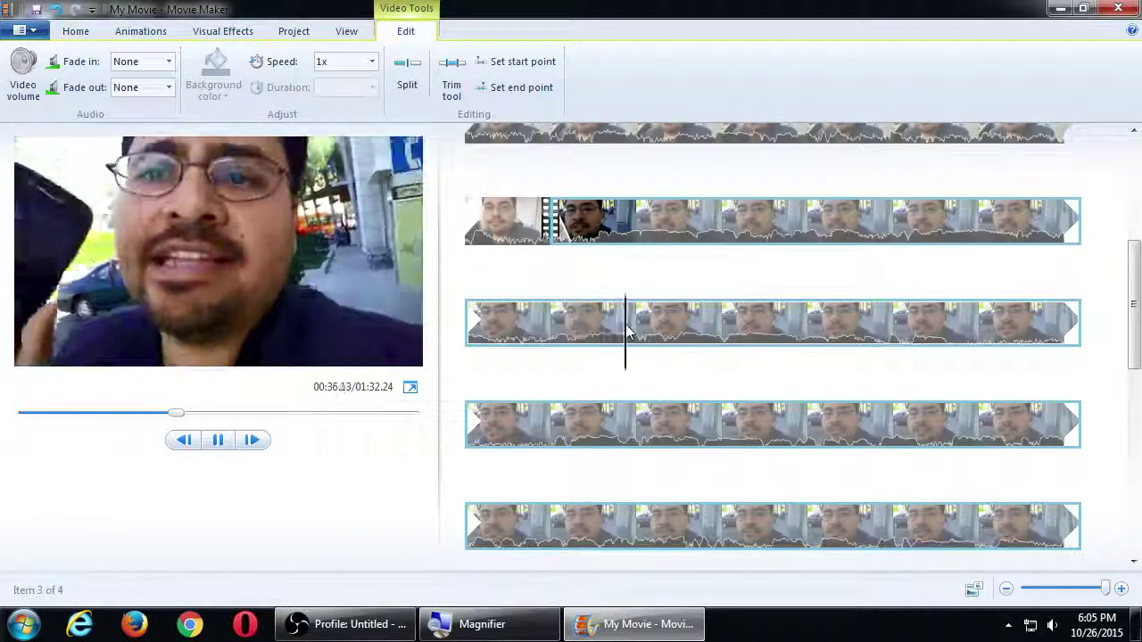
left_click(471, 326)
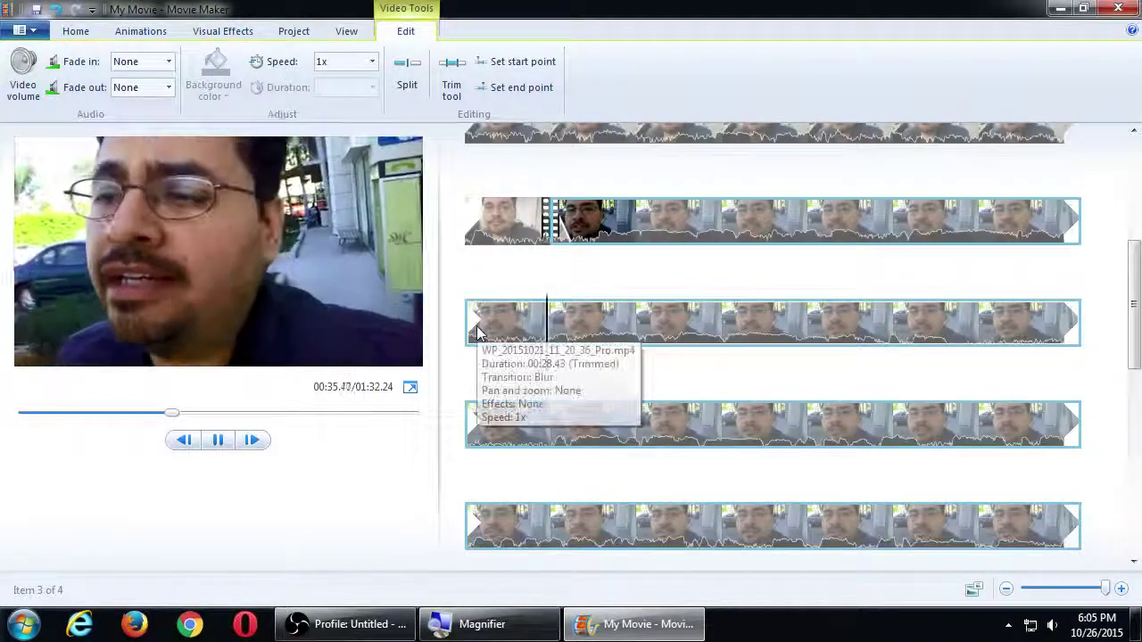
key("space")
left_click(568, 334)
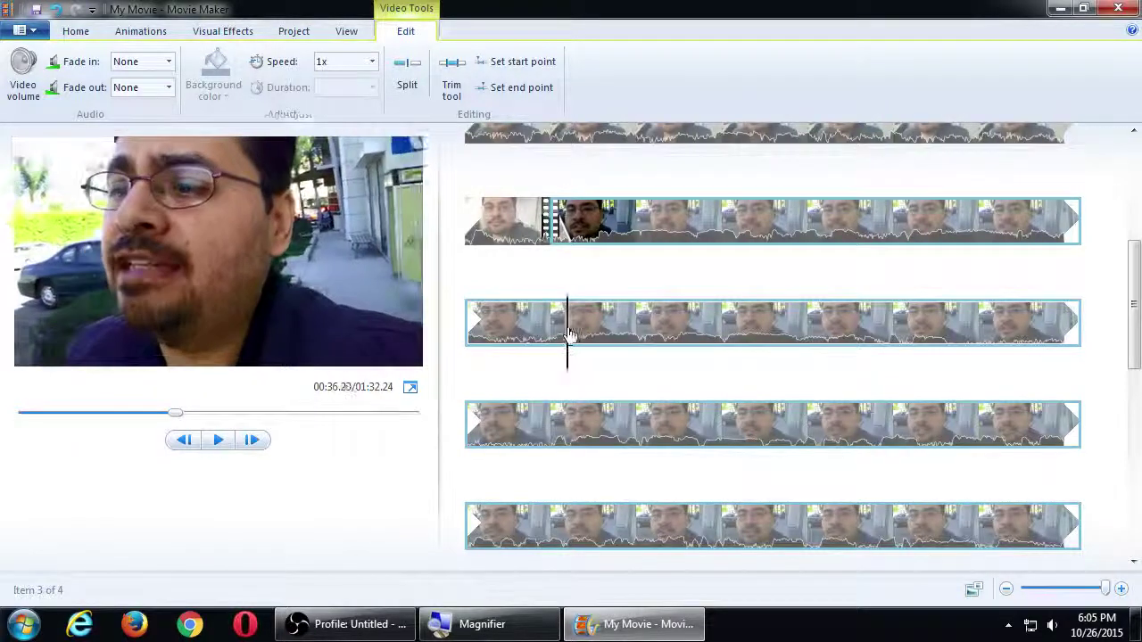
left_click(559, 334)
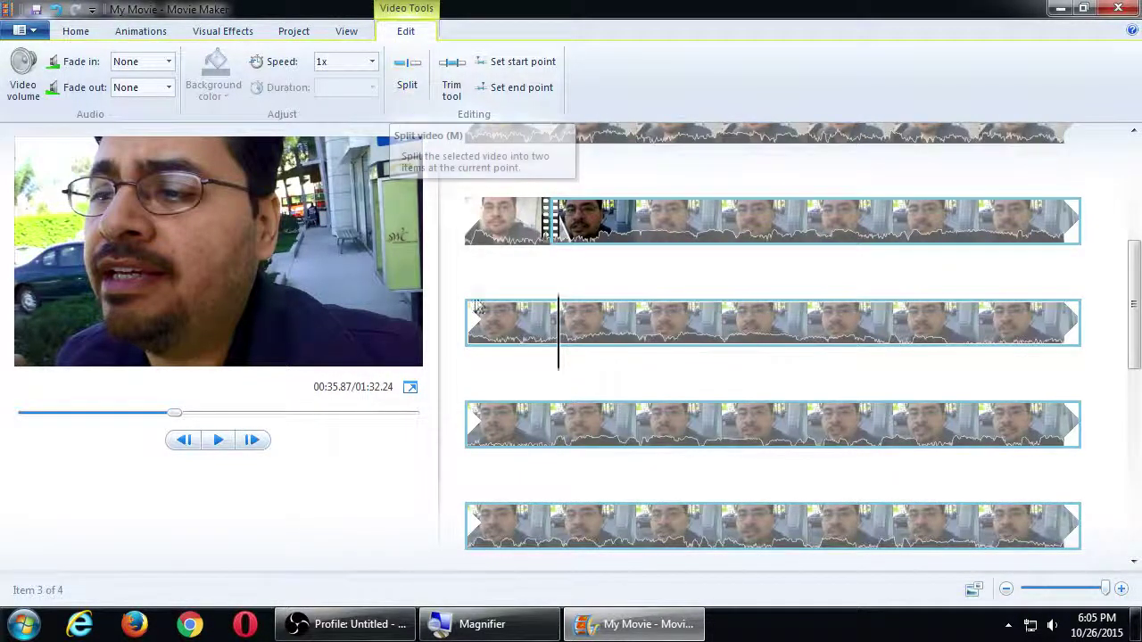
left_click(553, 355)
key("m")
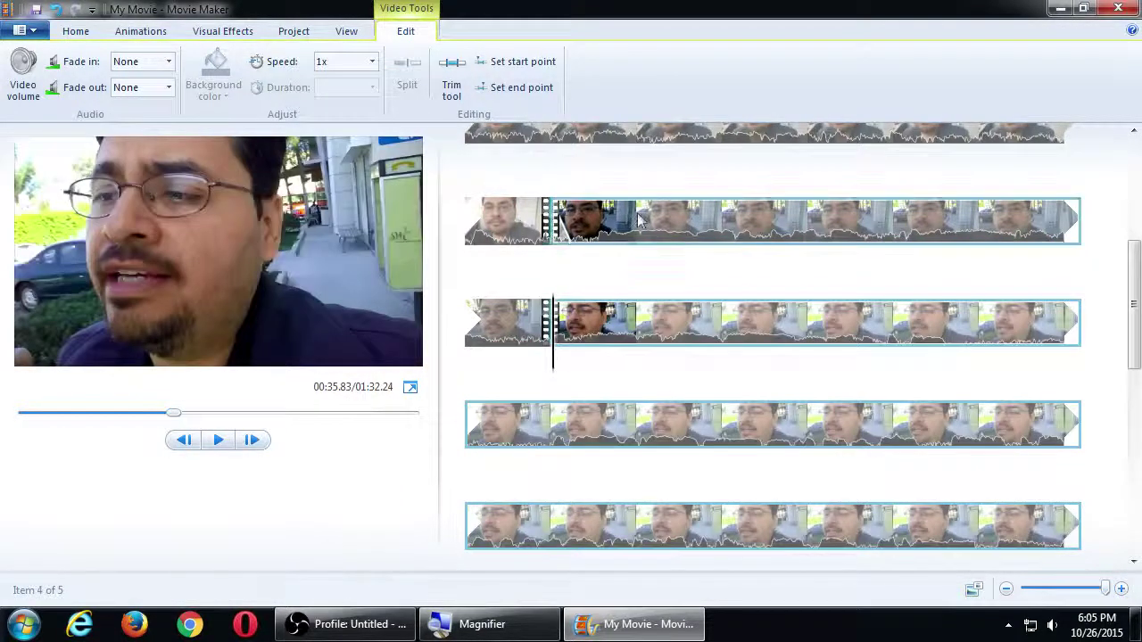
Split the second piece of the outdoor clip at 00:42.57.
left_click(640, 221)
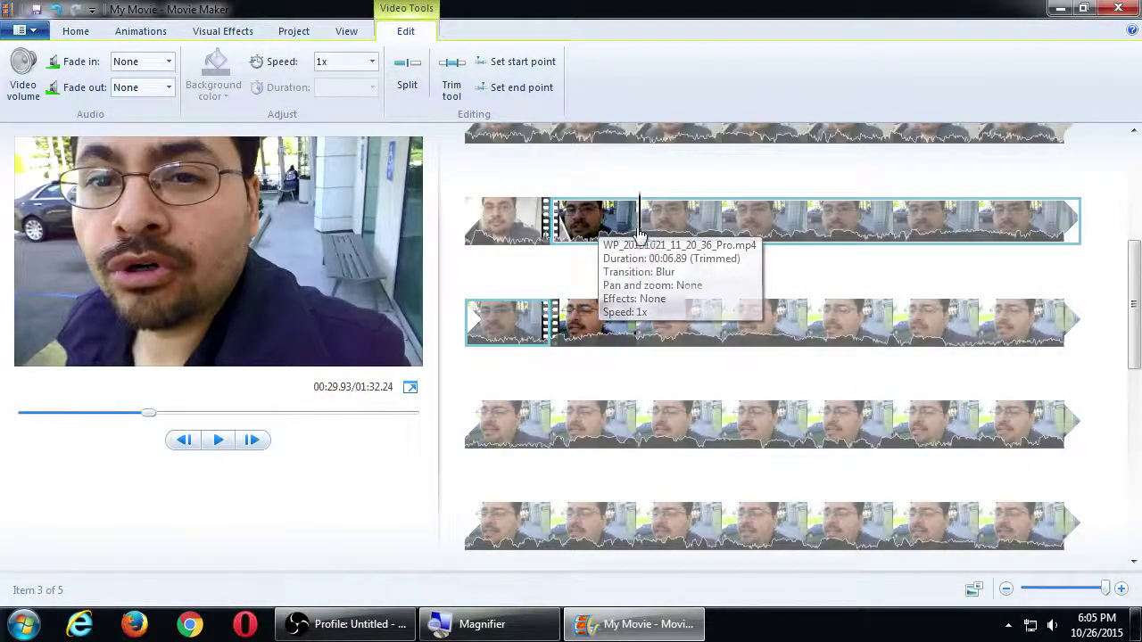
left_click(624, 331)
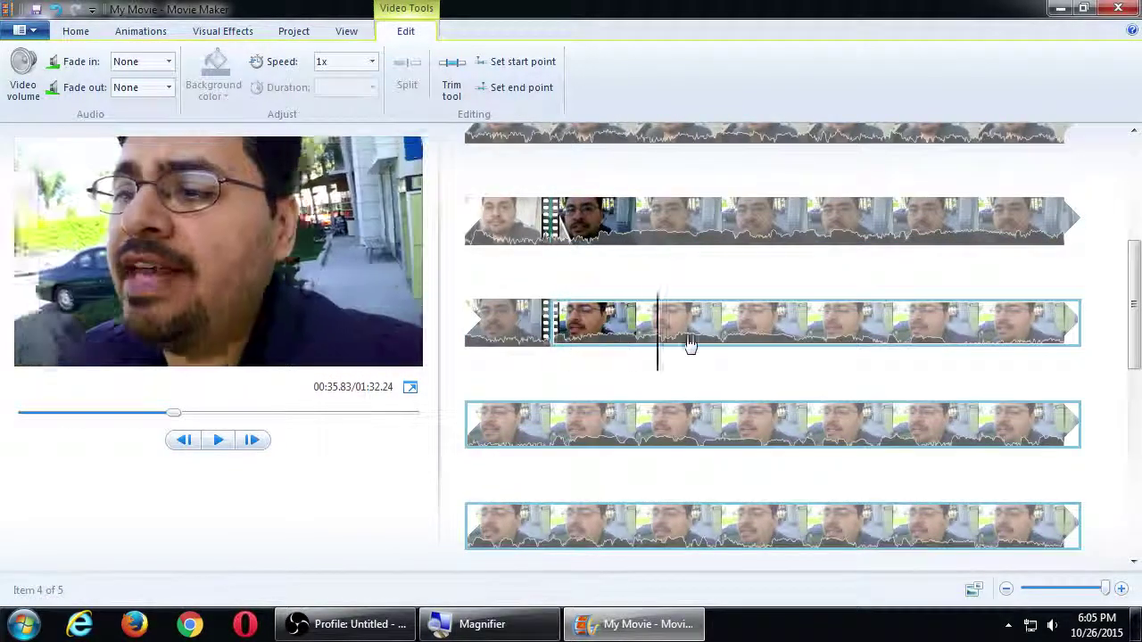
left_click_drag(690, 344, 544, 444)
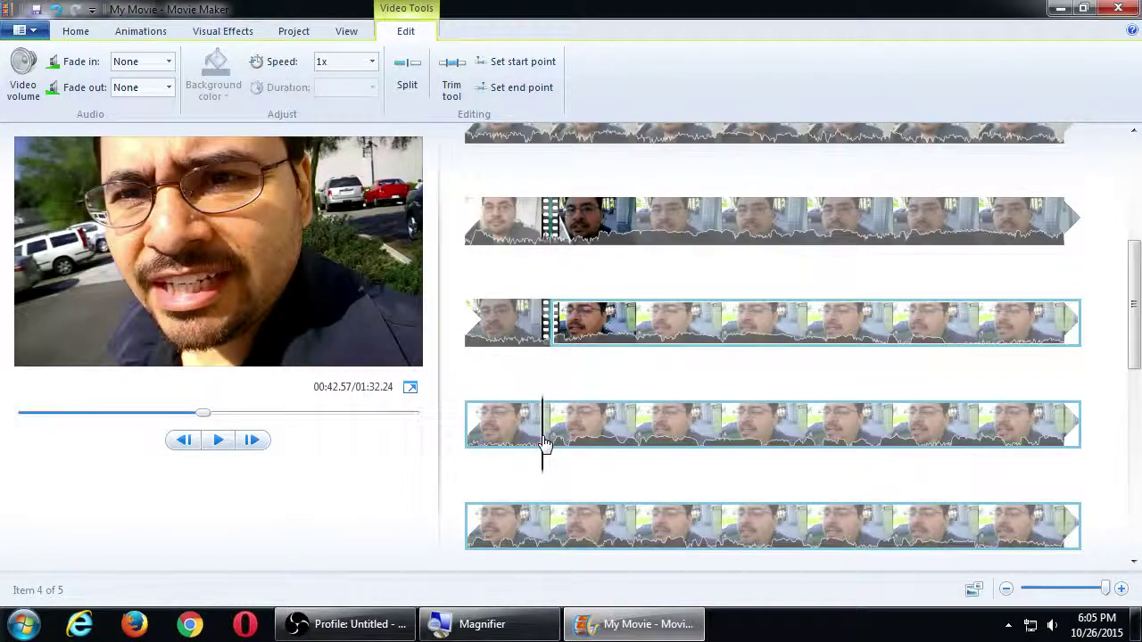
key("m")
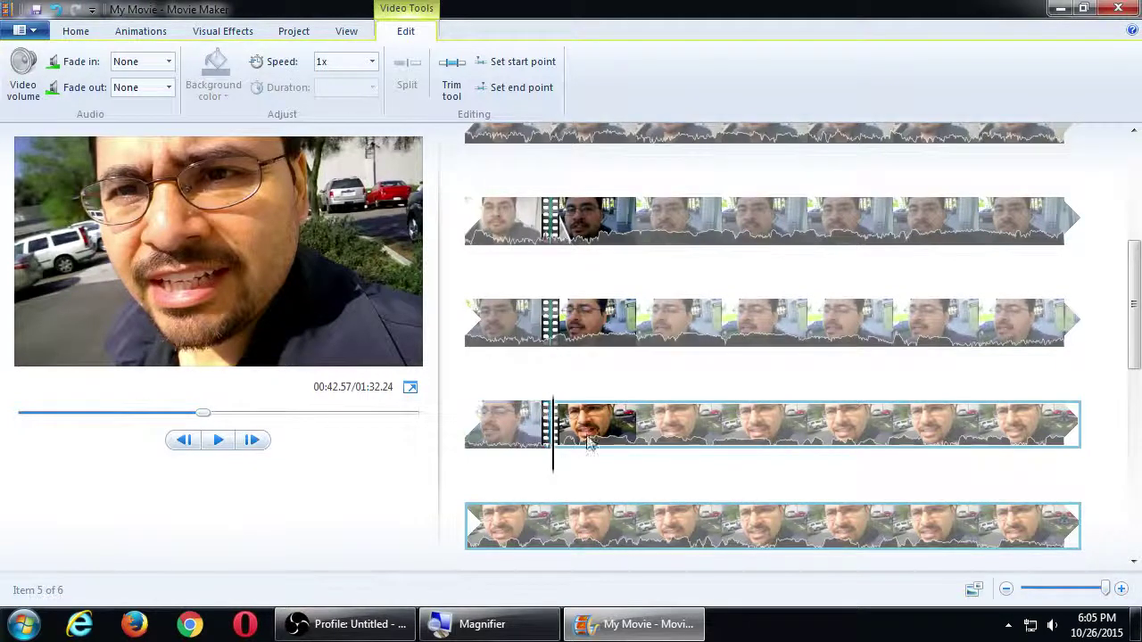
Remove the middle piece of the outdoor clip, between the two splits.
left_click(744, 330)
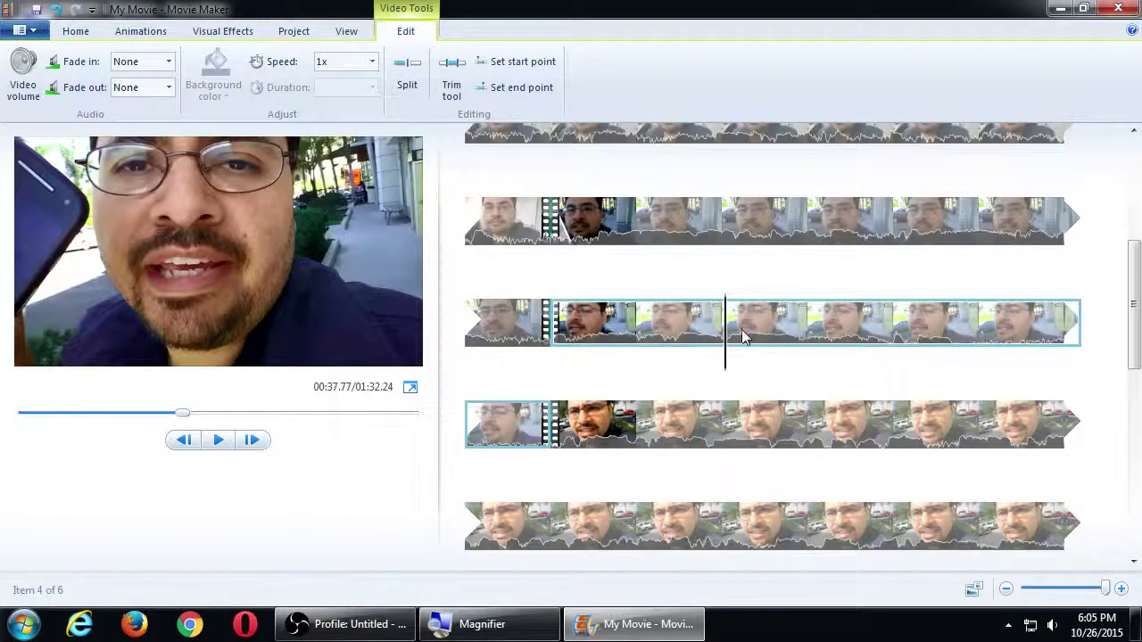
right_click(737, 329)
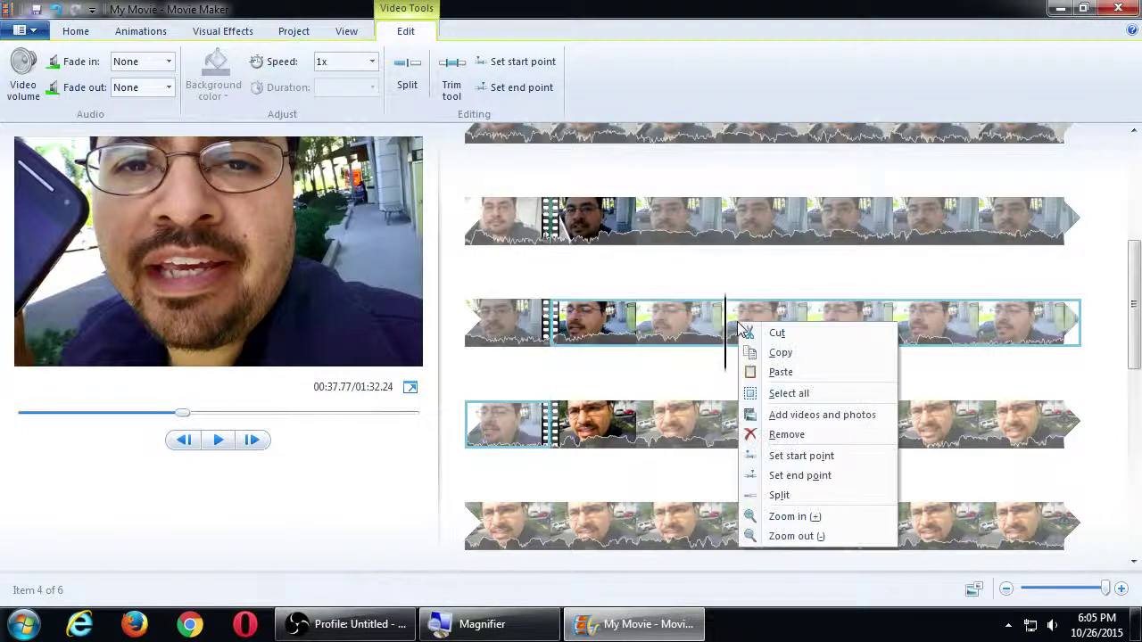
left_click(767, 437)
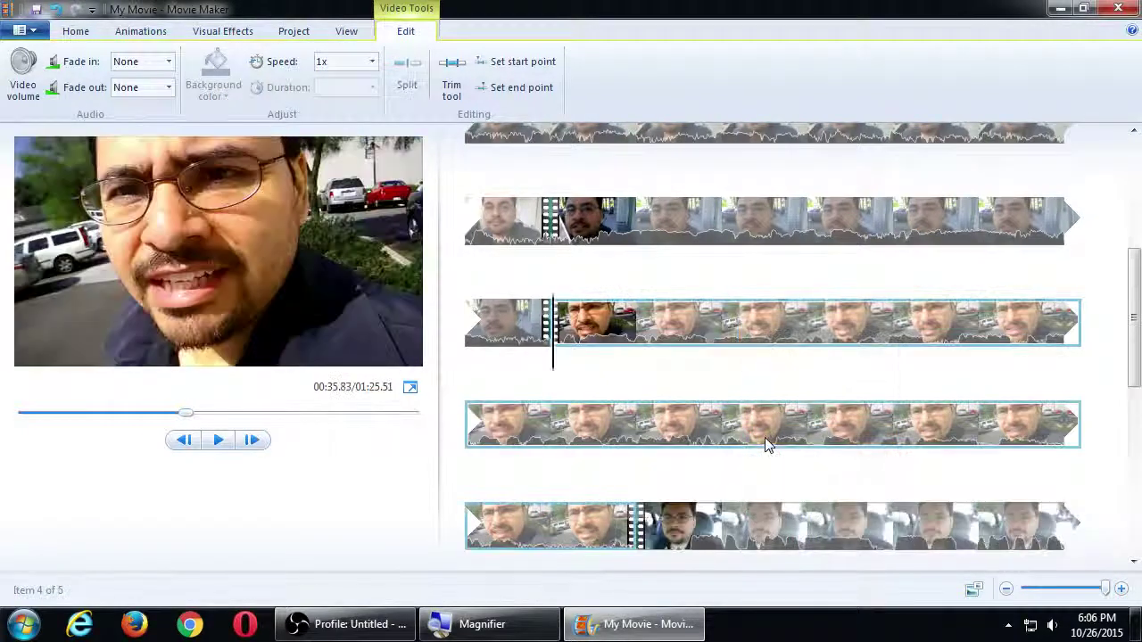
Play back repeatedly across the cut between the two remaining outdoor pieces to check how the speech joins.
left_click(491, 330)
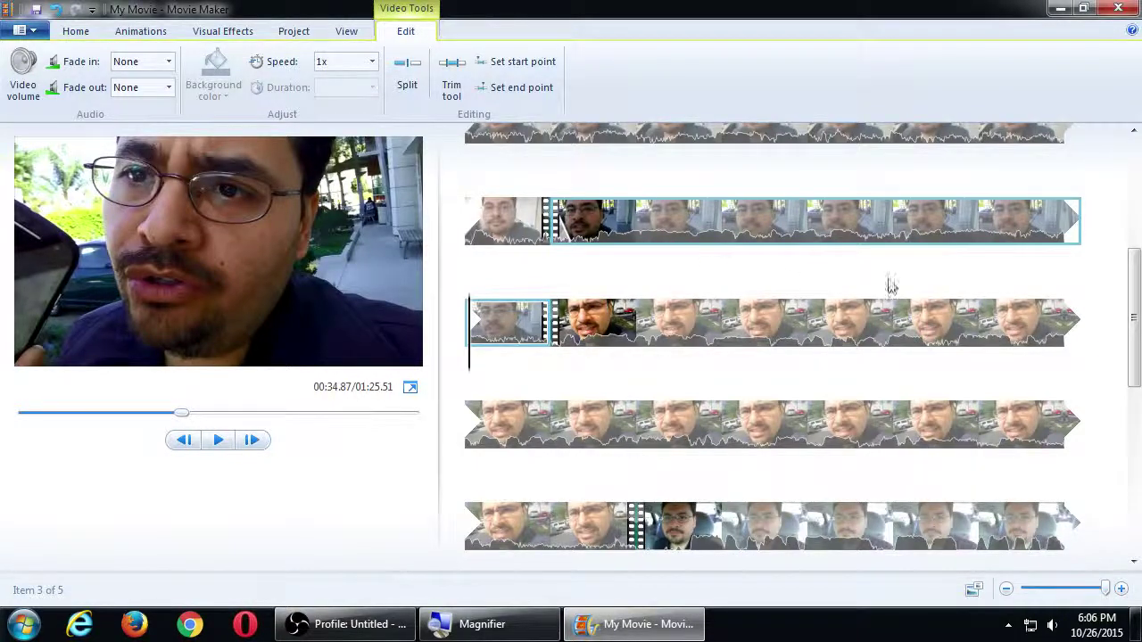
left_click(895, 268)
key("space")
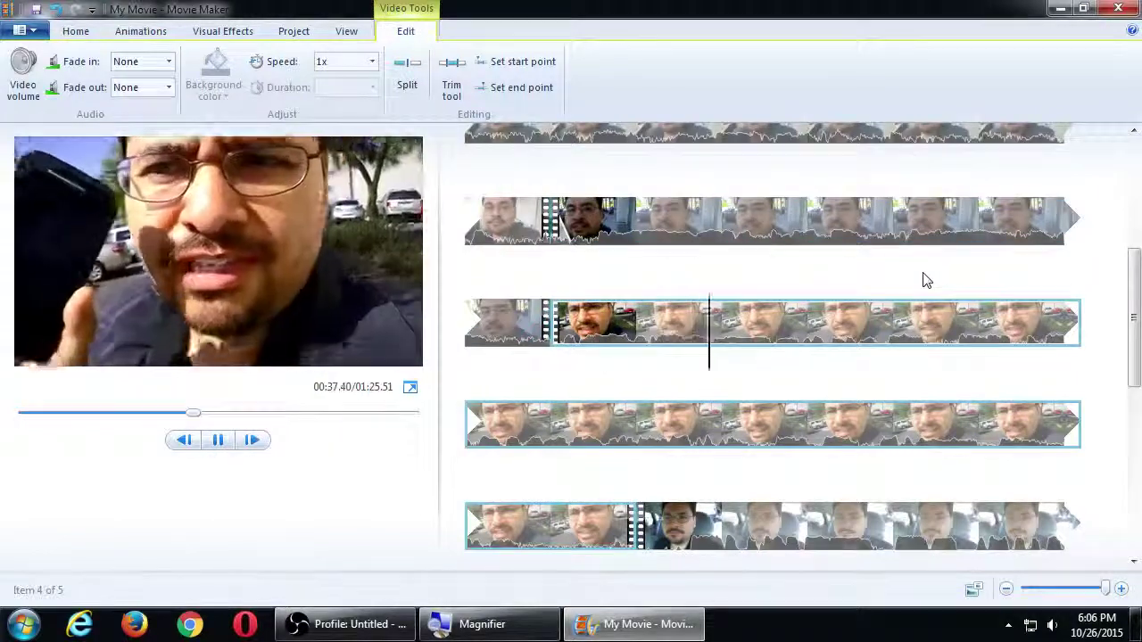
key("space")
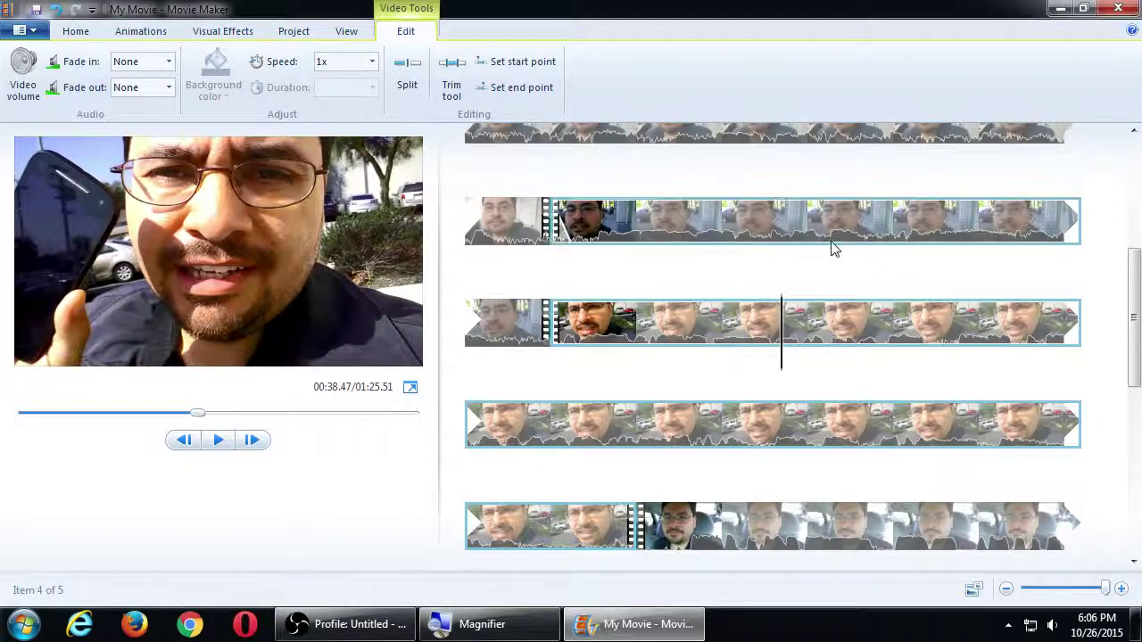
left_click(485, 321)
key("space")
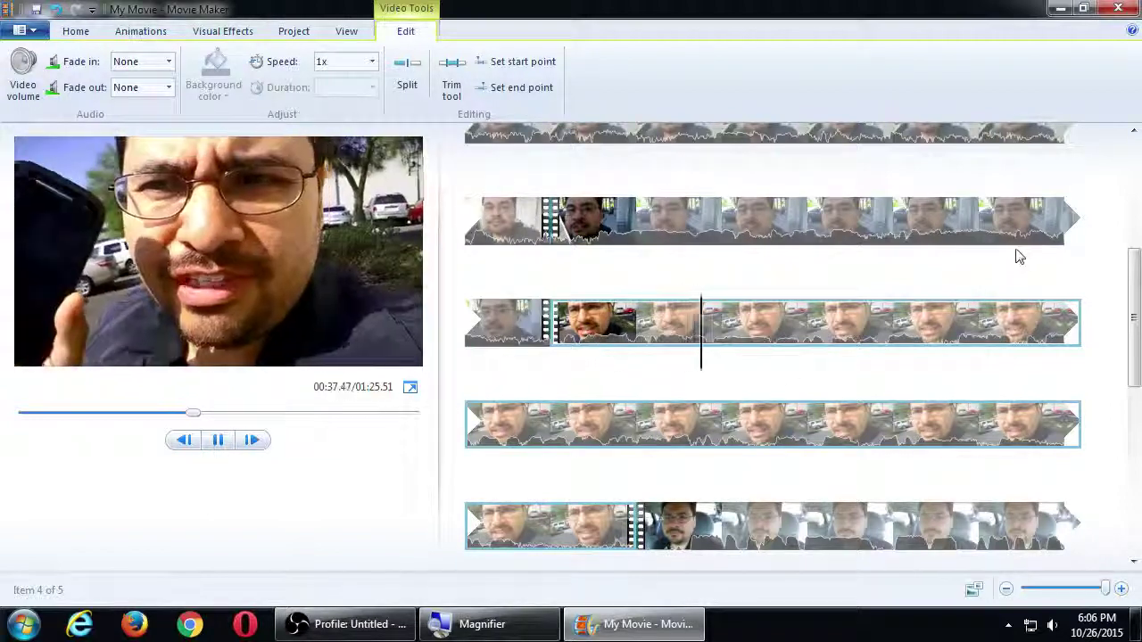
left_click(901, 236)
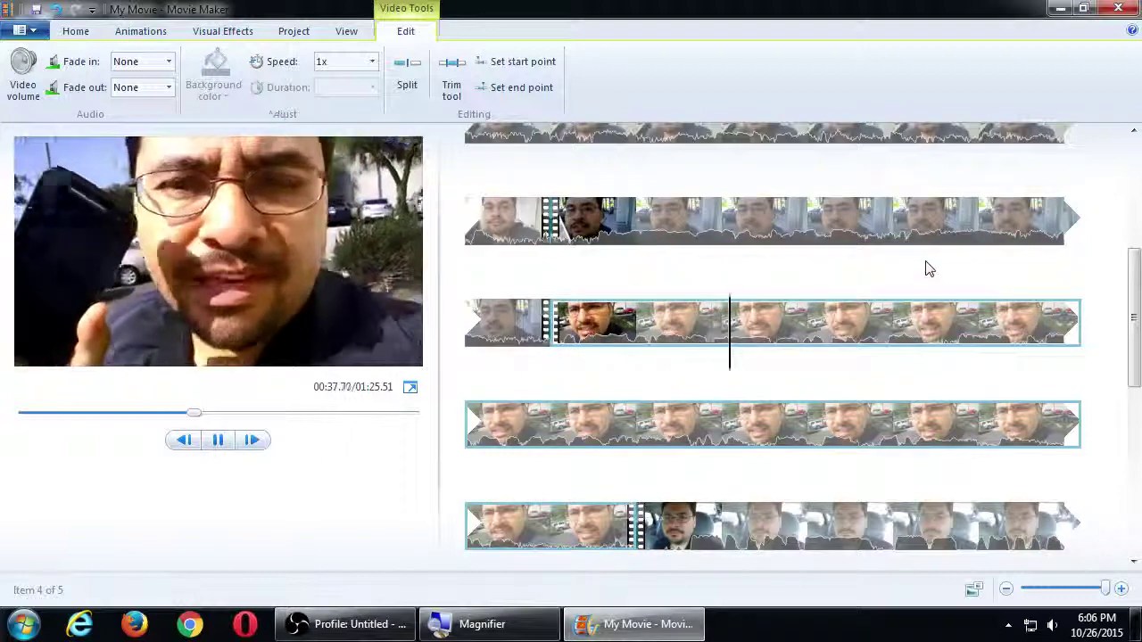
left_click(907, 228)
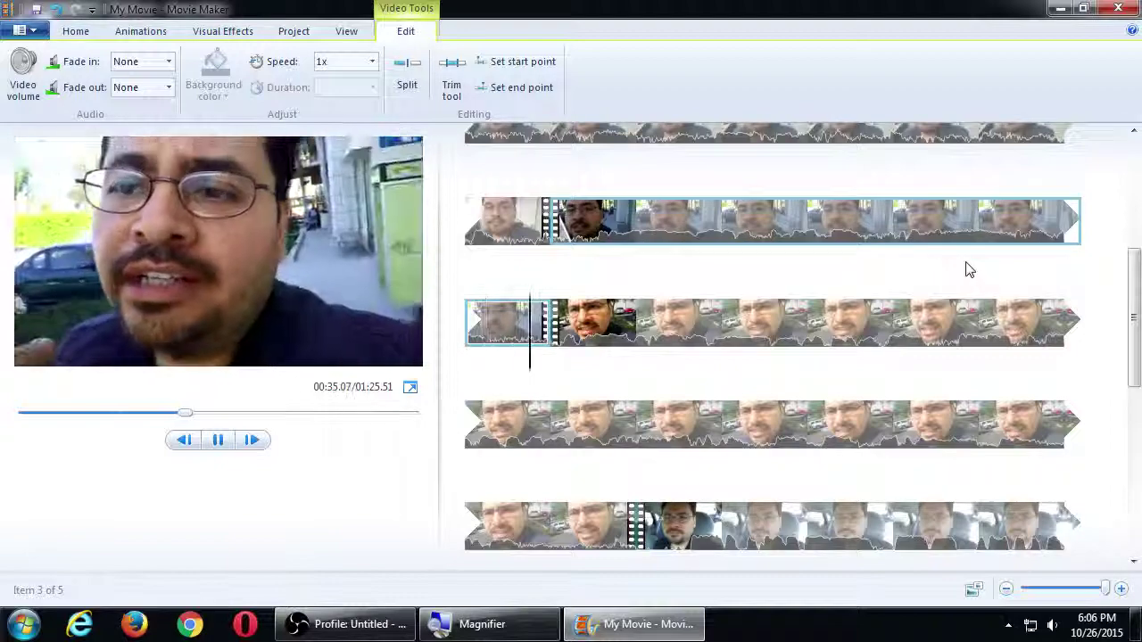
key("space")
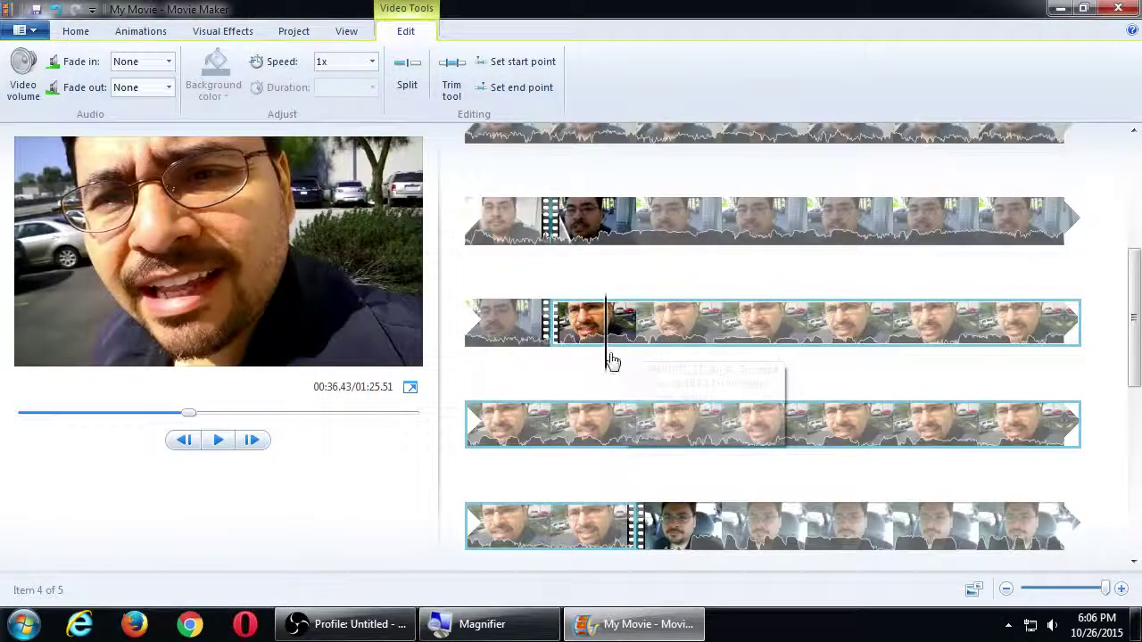
left_click_drag(610, 357, 528, 363)
key("space")
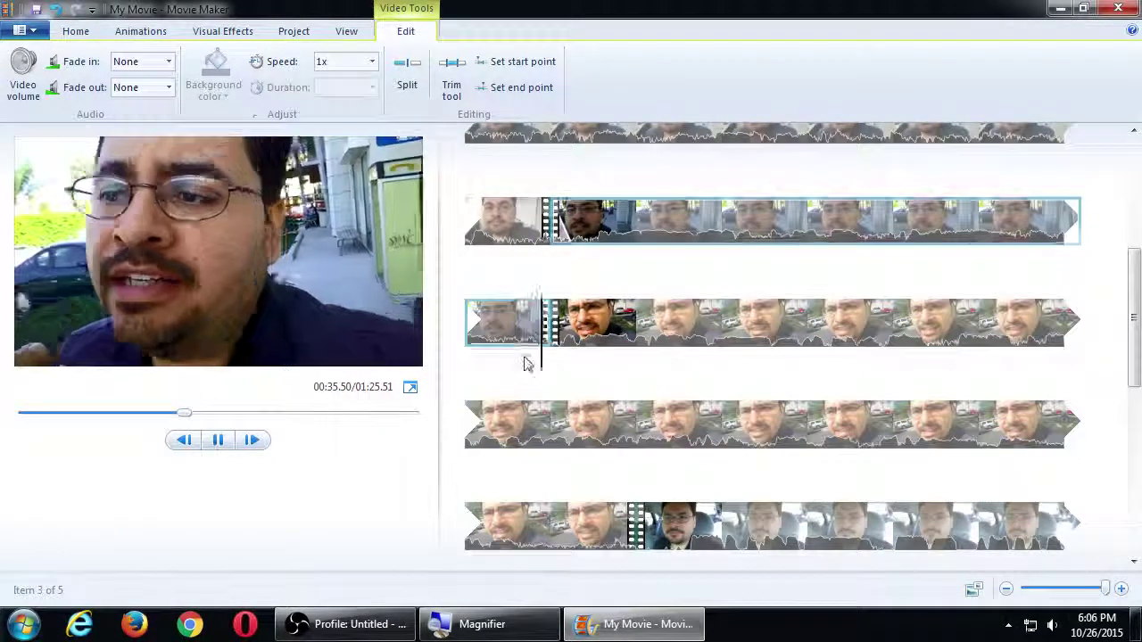
key("space")
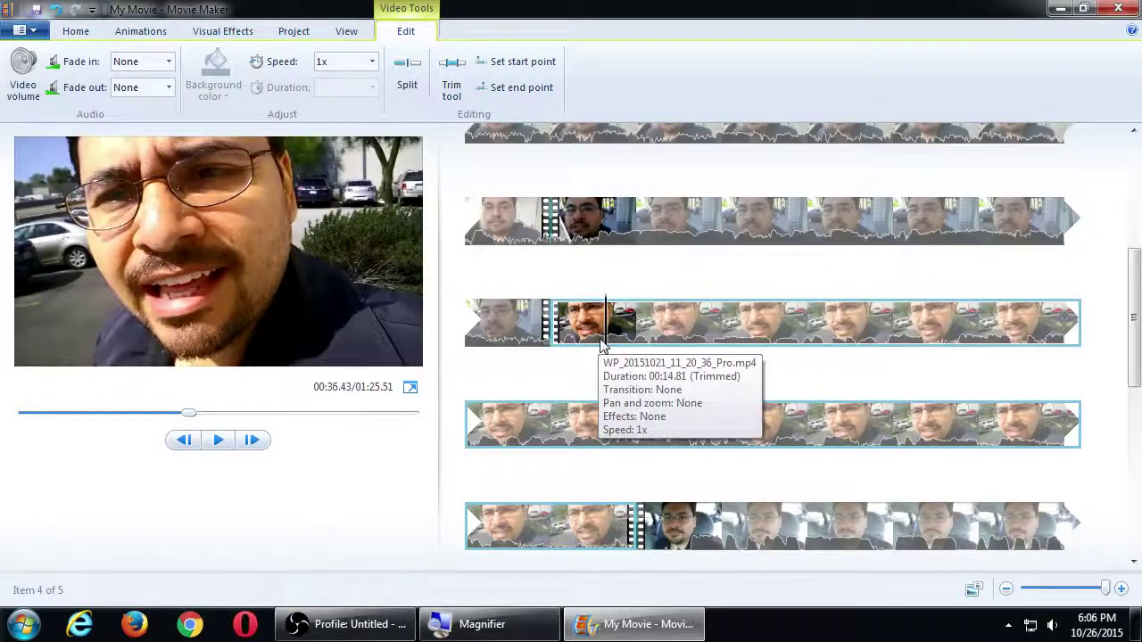
Try trimming the start of the second outdoor piece to 00:36.17, play across the cut, and undo the trim.
left_click_drag(607, 356, 582, 351)
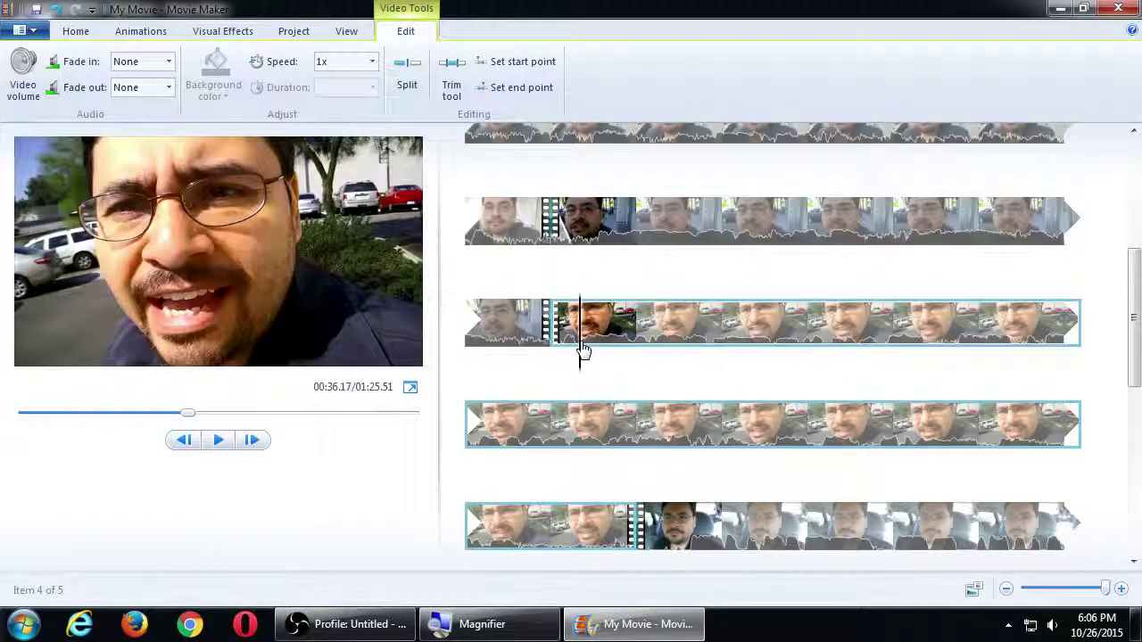
key("Left")
left_click(489, 335)
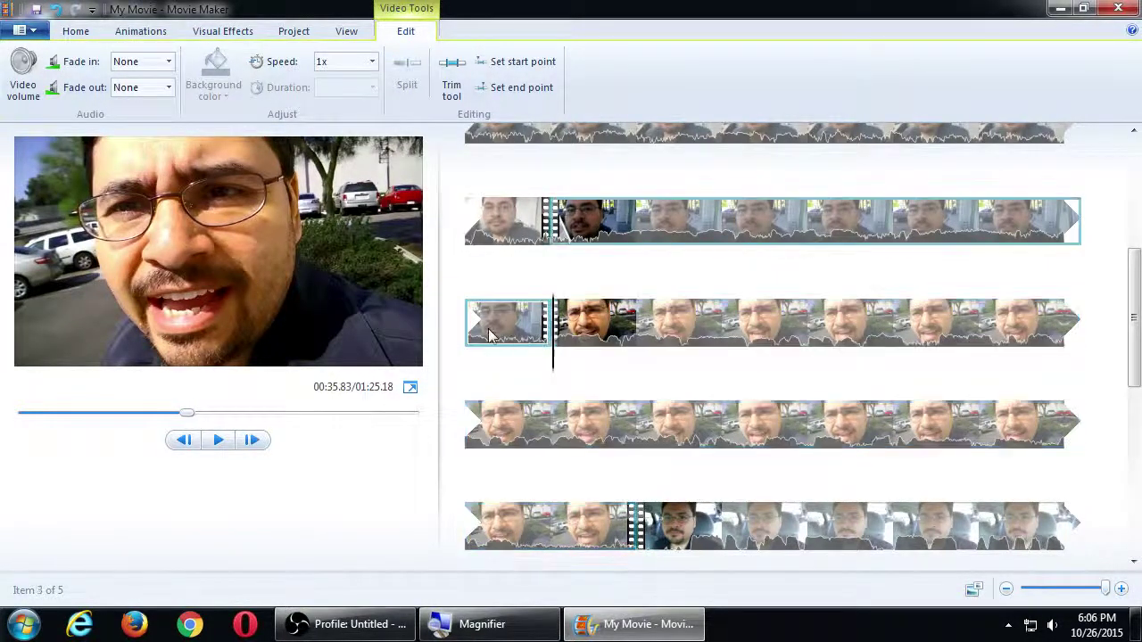
key("space")
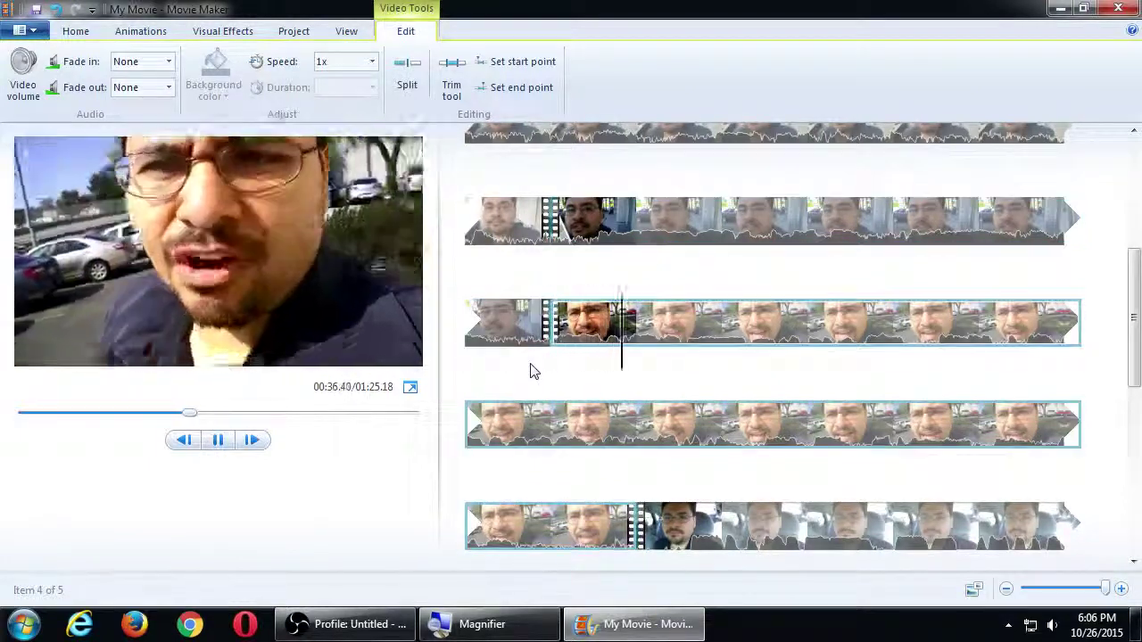
key("space")
key("Left")
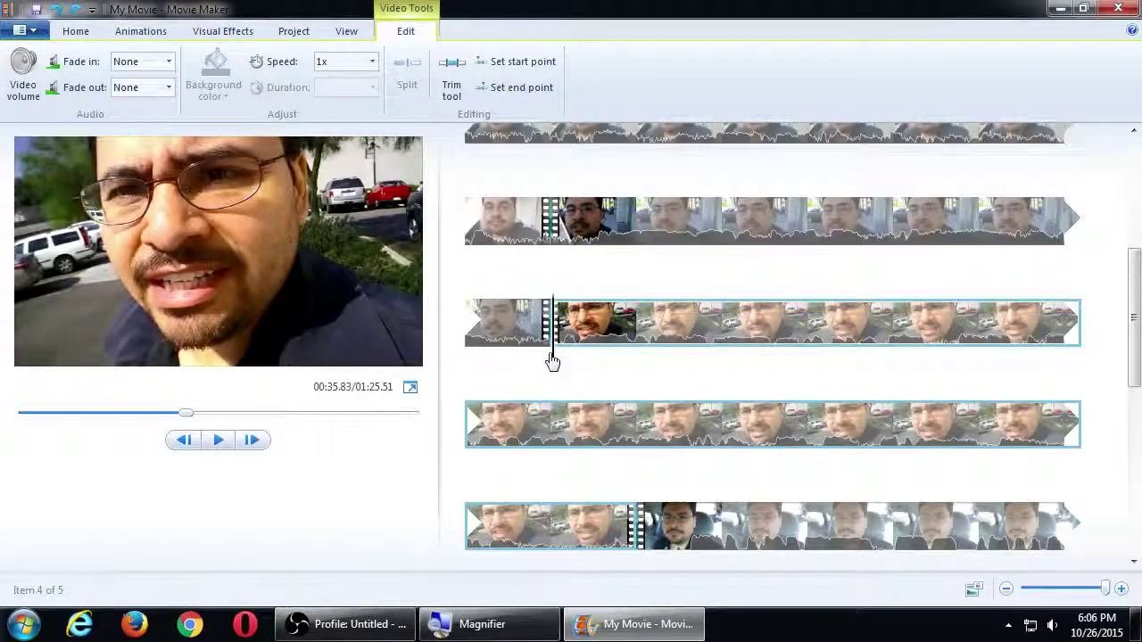
Trim the start of the second outdoor piece to 00:35.90 and play back across the cut.
left_click(559, 361)
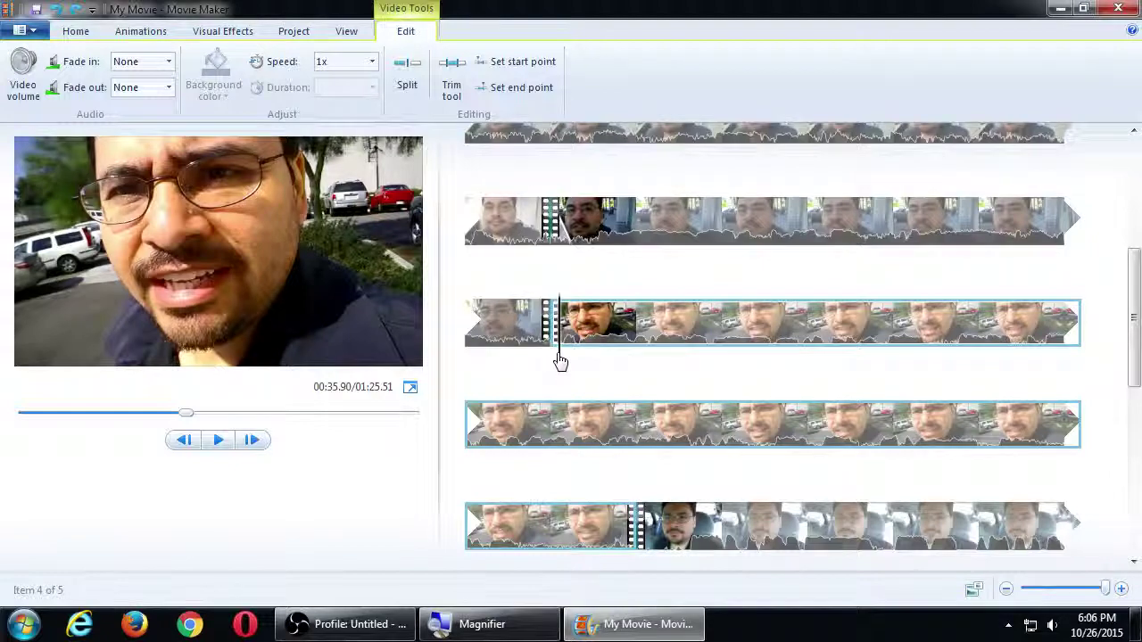
left_click(517, 361)
key("space")
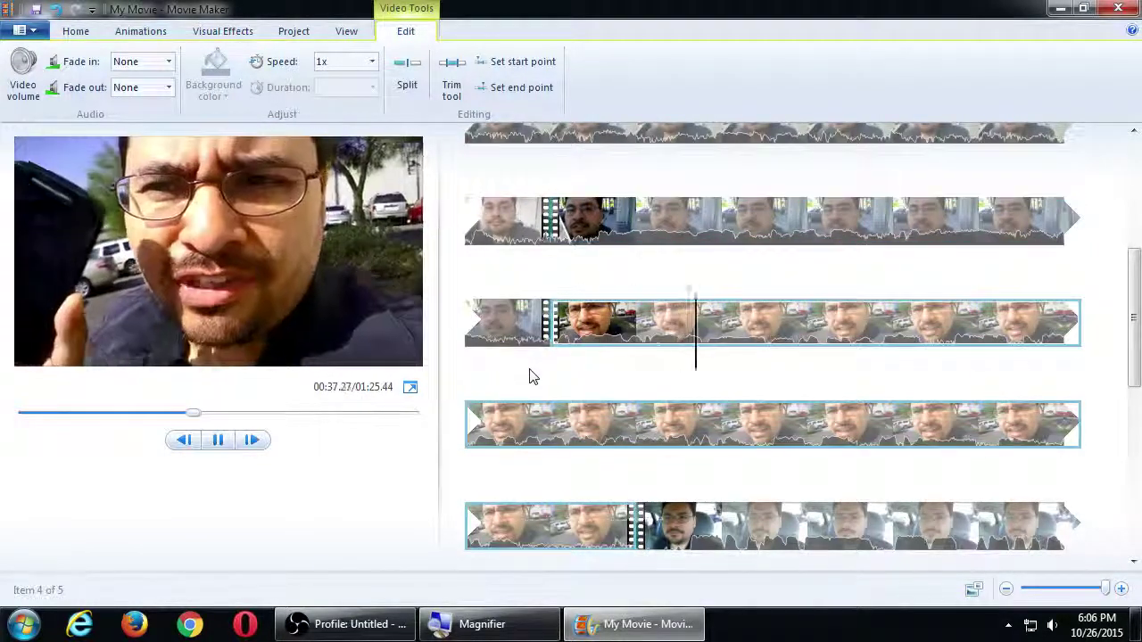
key("space")
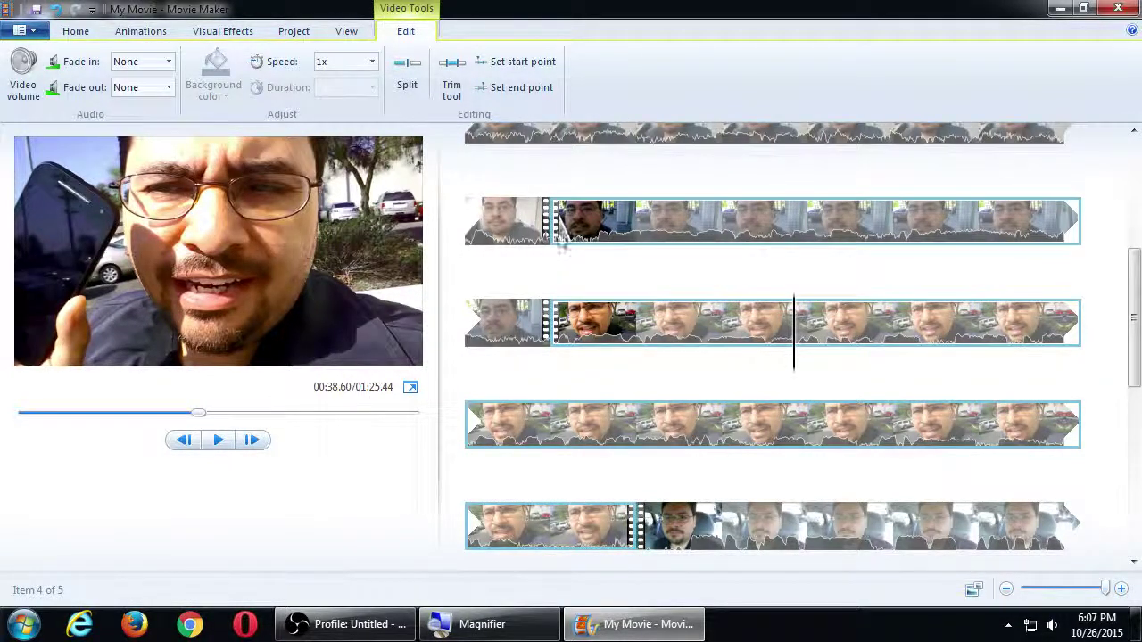
Play the rest of the outdoor clip into the car clip, and move the playhead to 00:51.60 to examine the join.
key("space")
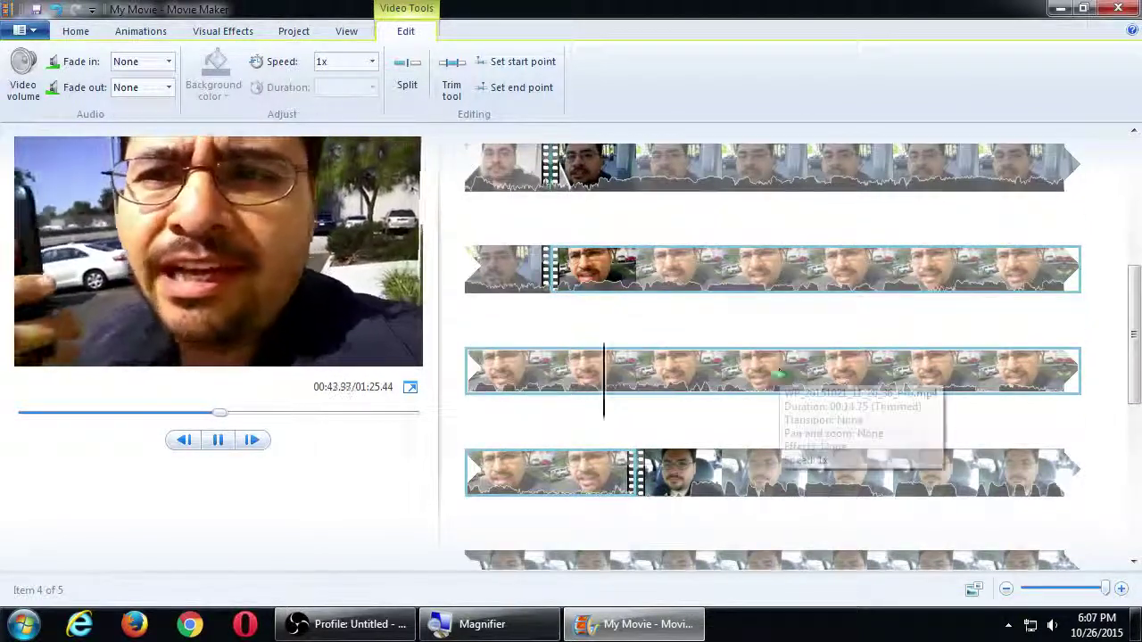
key("space")
key("space")
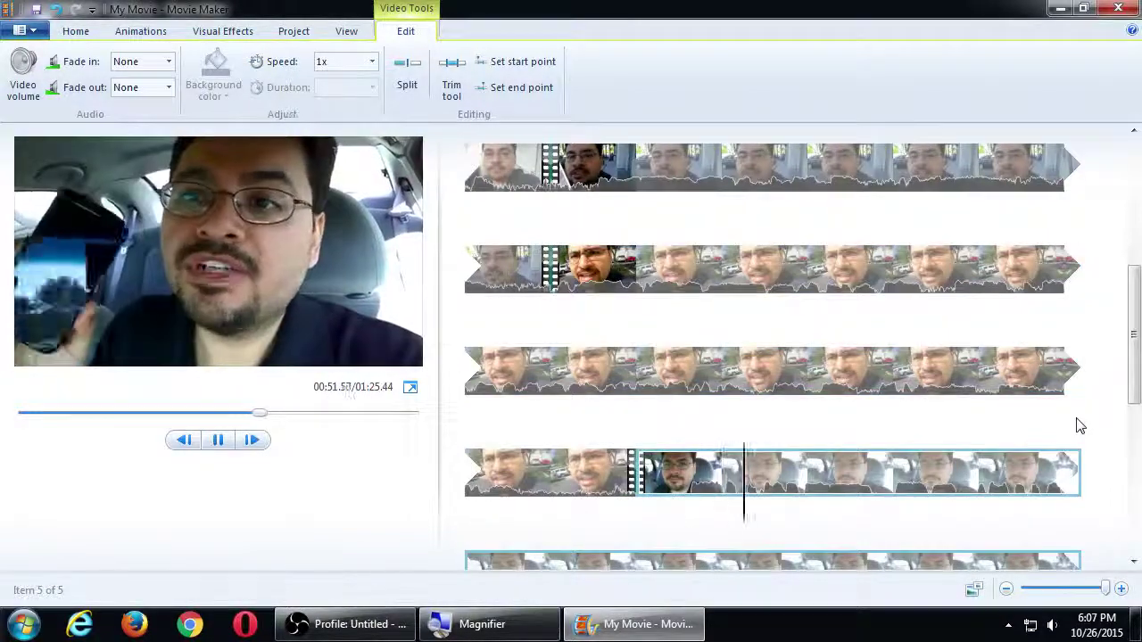
key("space")
scroll(1076, 423, "down", 1)
left_click(555, 425)
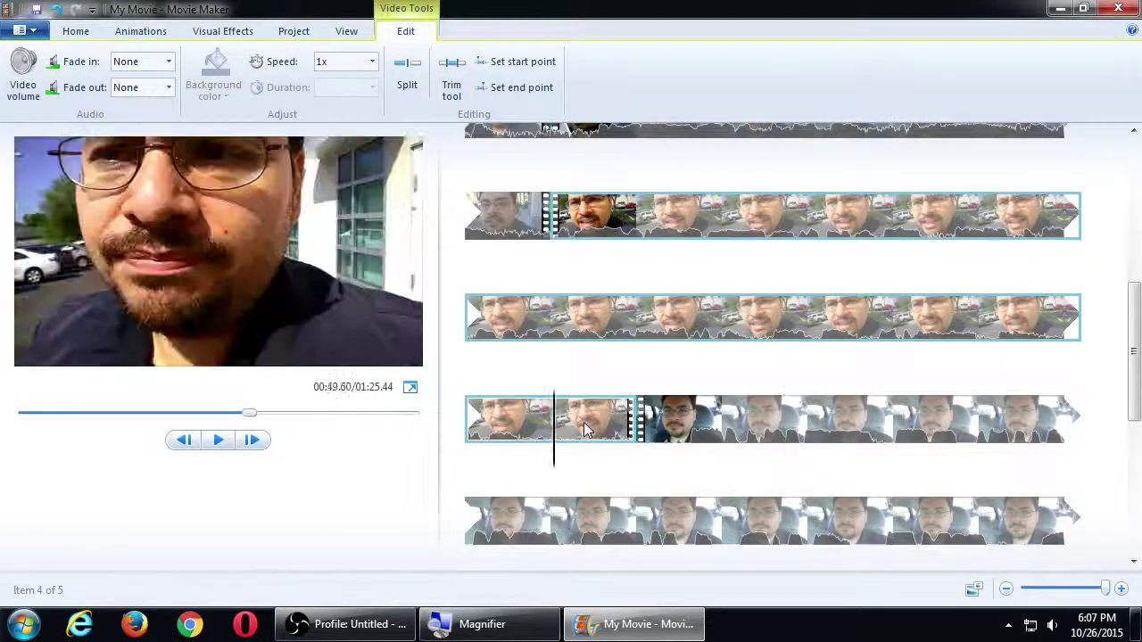
left_click_drag(726, 428, 692, 432)
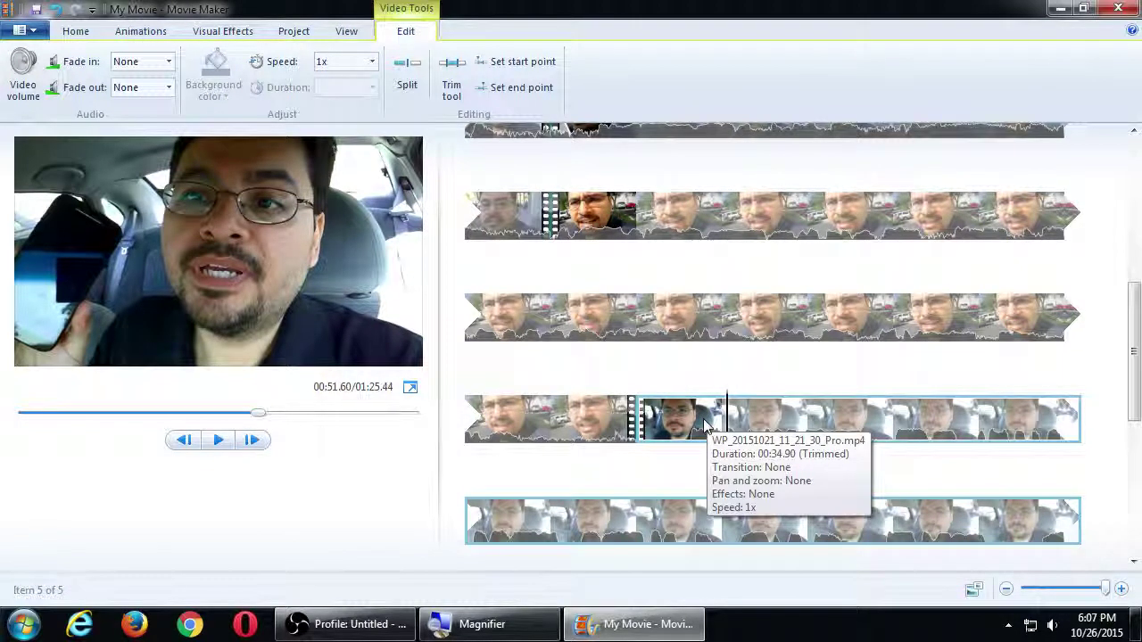
scroll(687, 439, "up", 3)
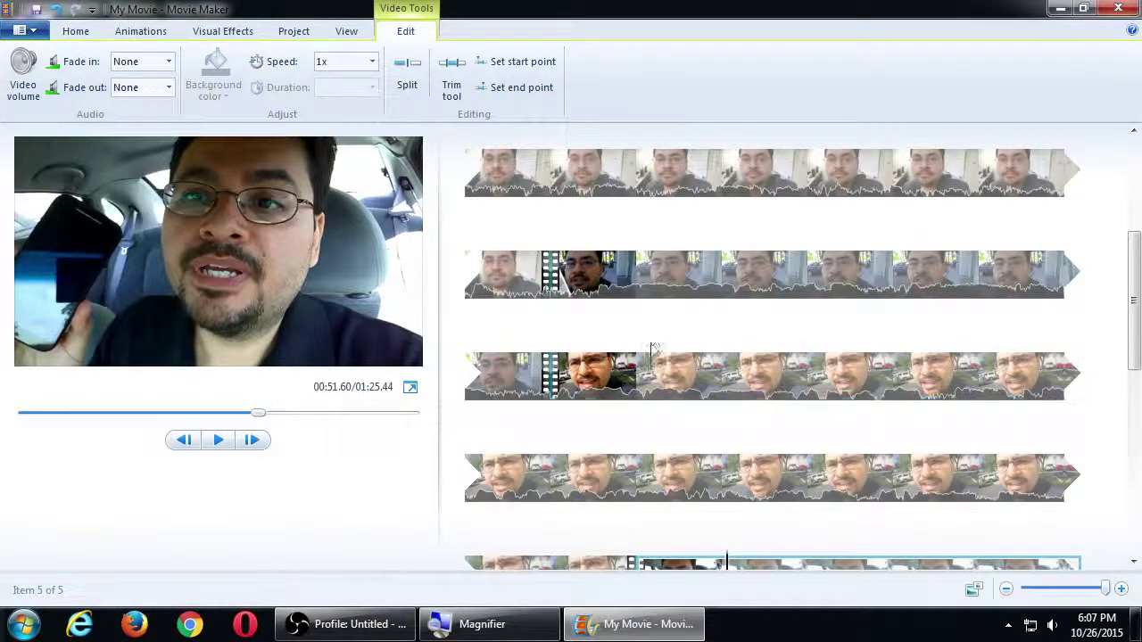
scroll(621, 414, "down", 2)
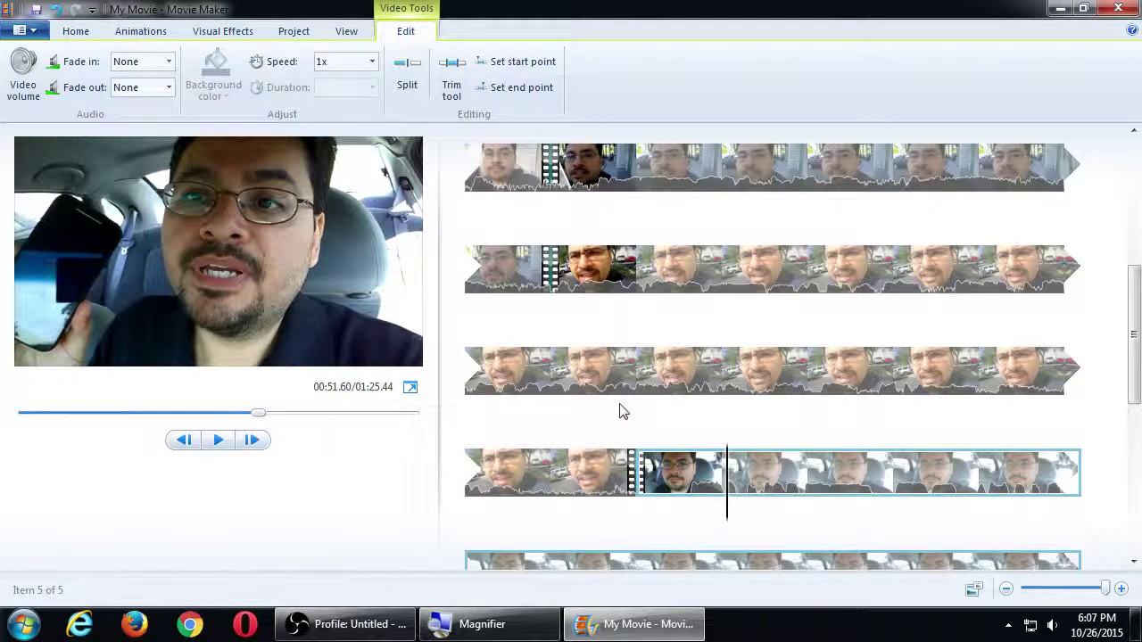
scroll(622, 412, "down", 2)
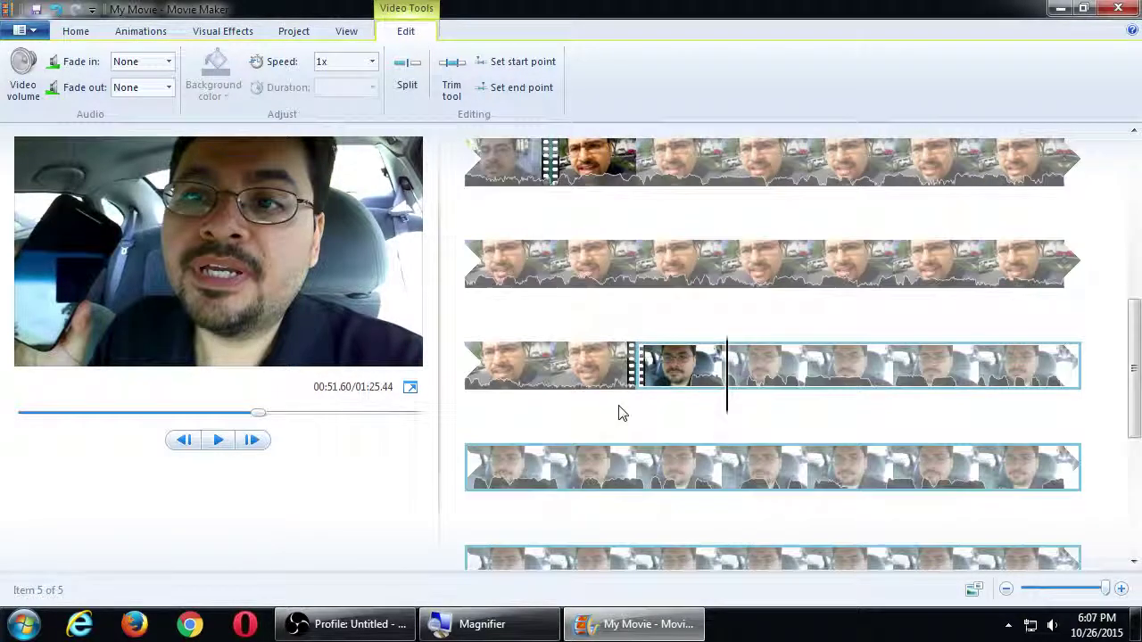
Select the starts of the car, indoor and outdoor clips in turn to examine how each one begins.
left_click(677, 377)
scroll(615, 397, "up", 5)
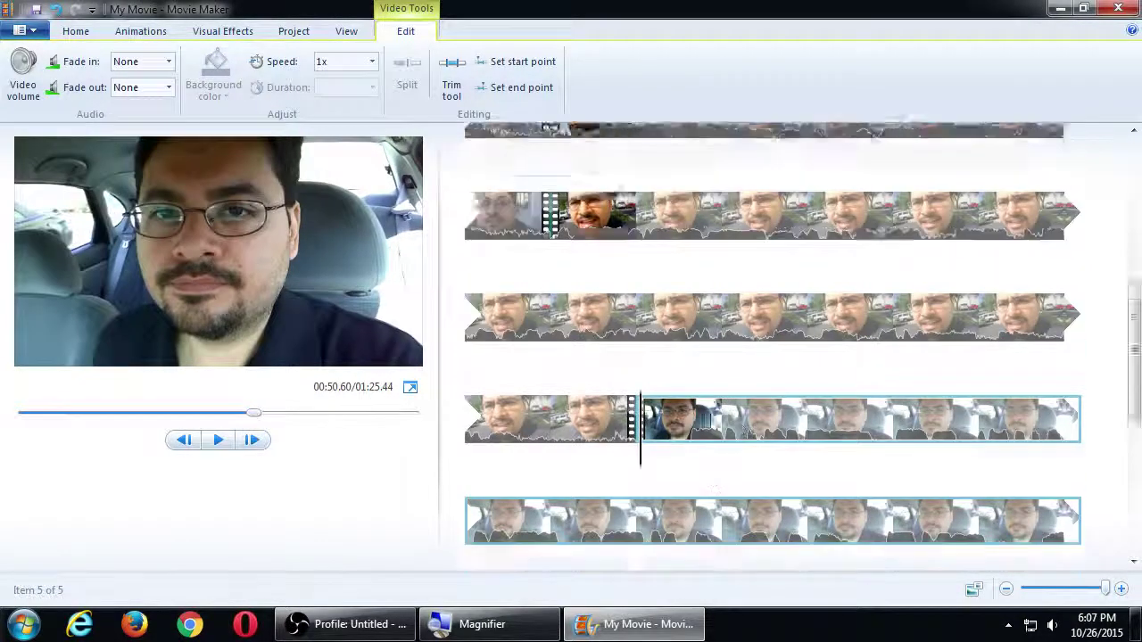
left_click(635, 290)
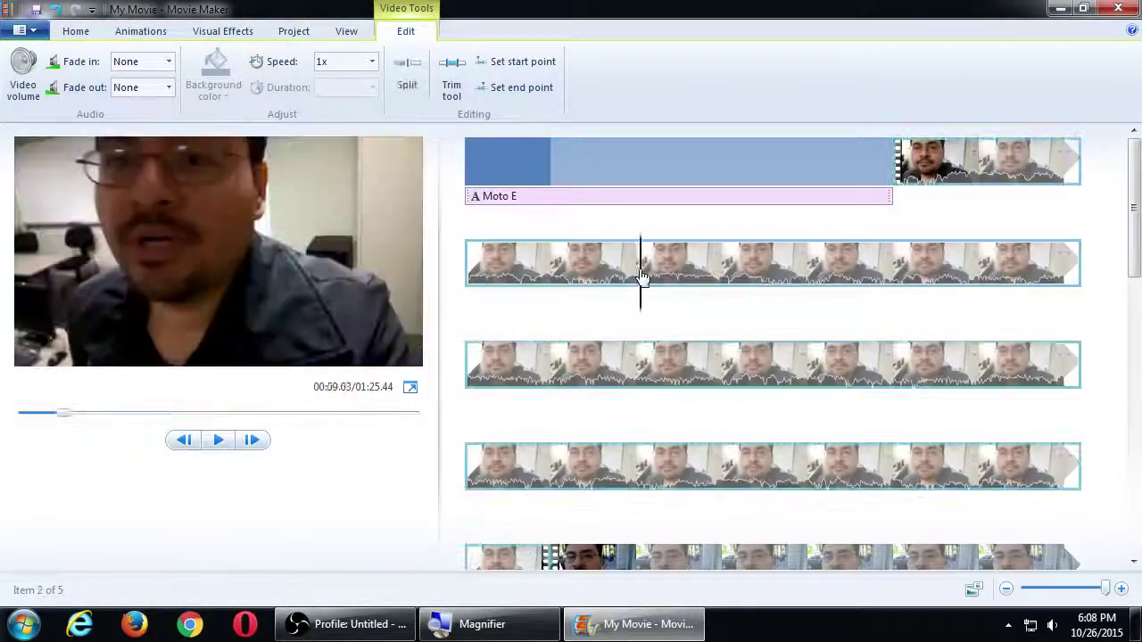
scroll(646, 354, "down", 1)
left_click(649, 406)
scroll(651, 419, "down", 5)
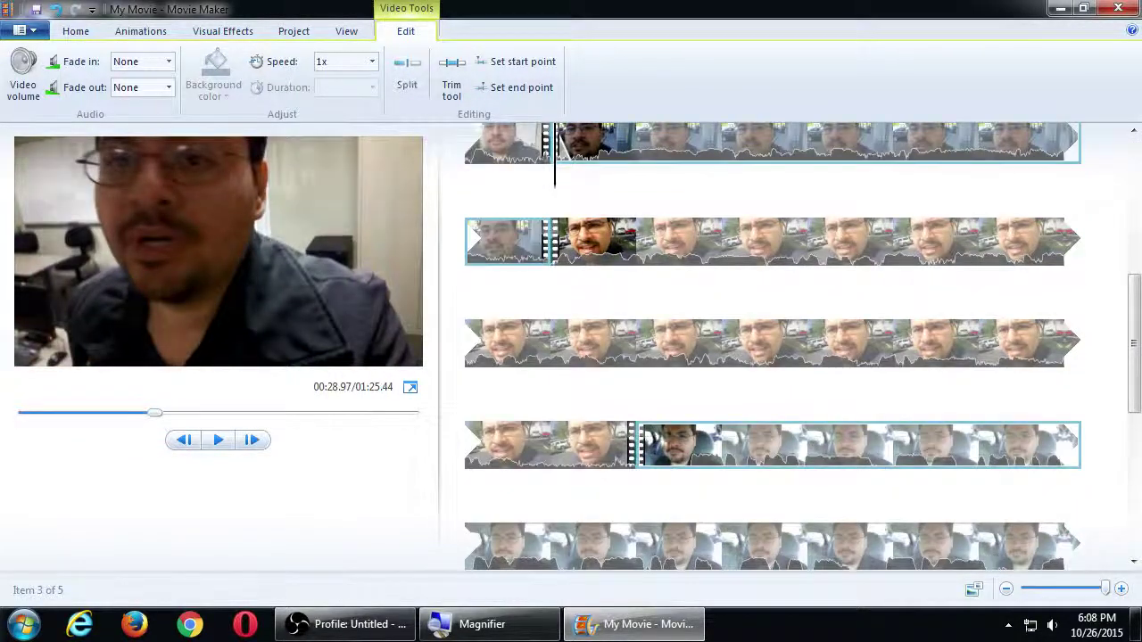
Add a Blur transition at the start of the car clip and set its duration to 0.25.
left_click(691, 453)
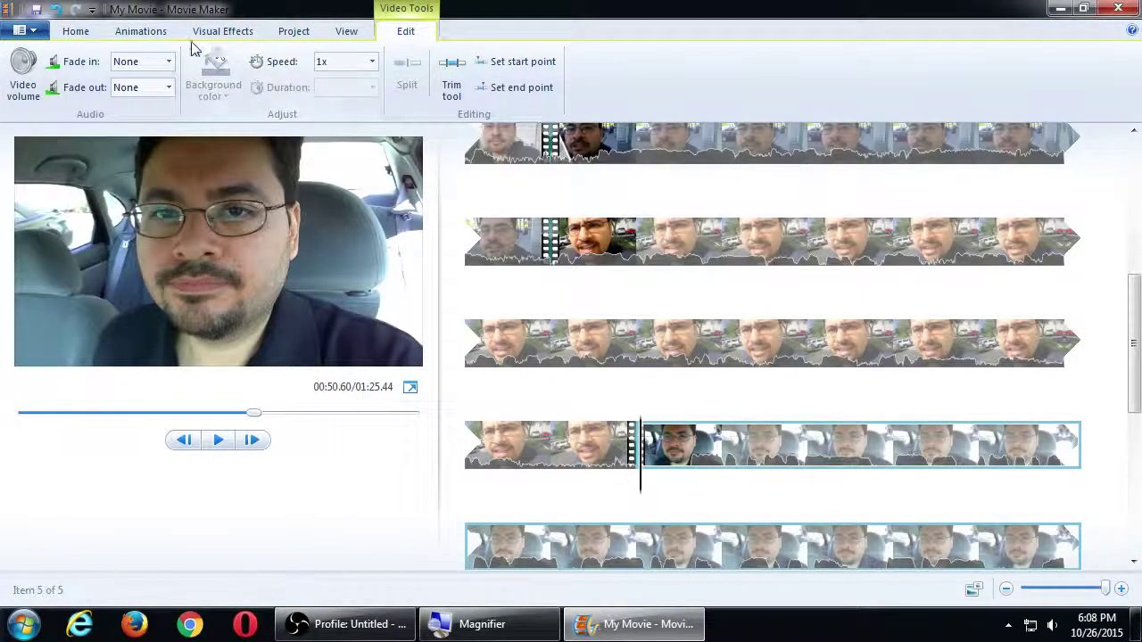
left_click(145, 34)
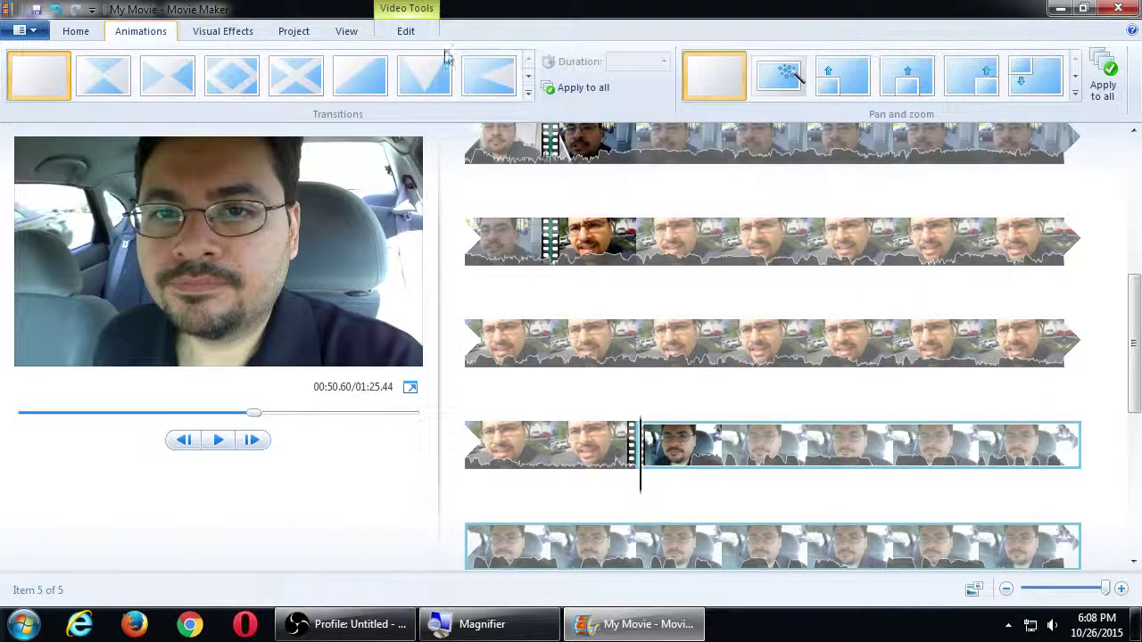
left_click(527, 77)
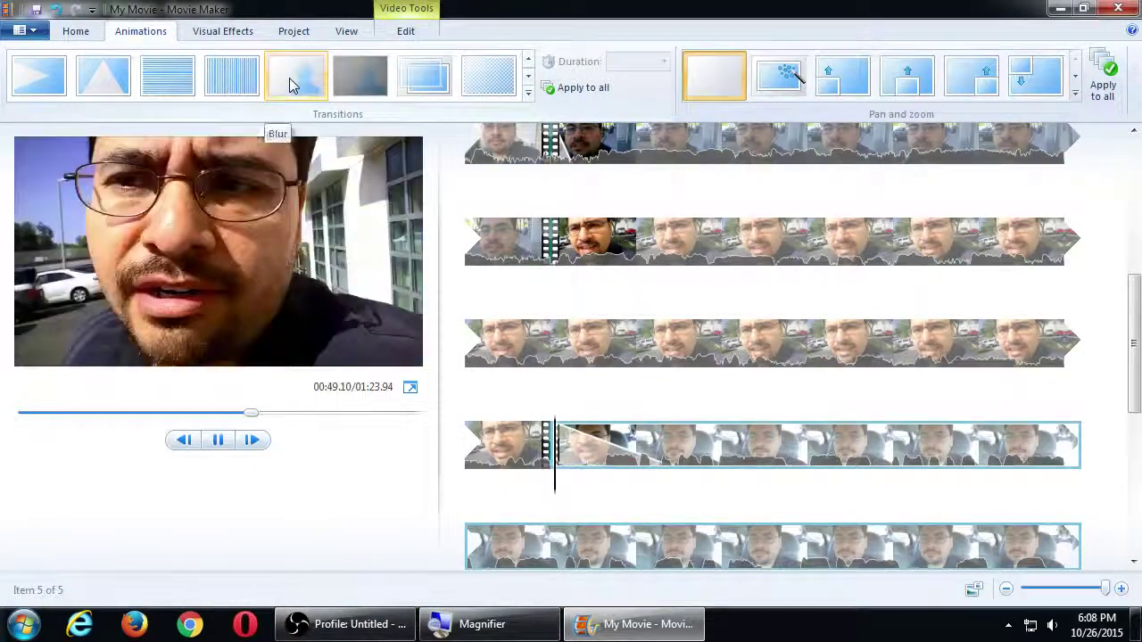
left_click(290, 85)
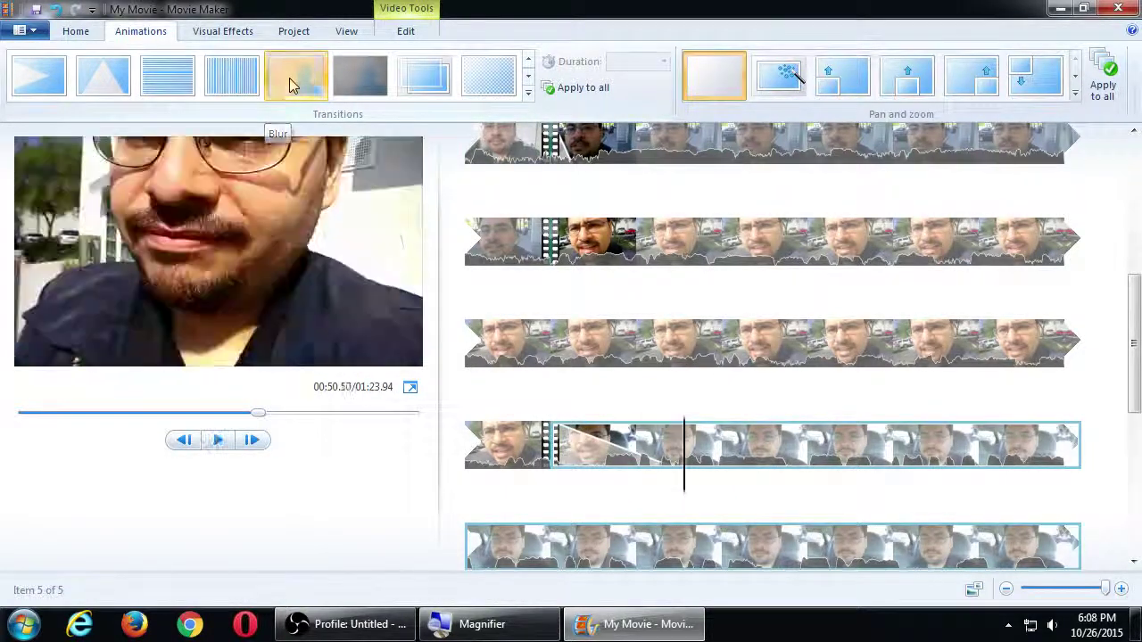
left_click(664, 61)
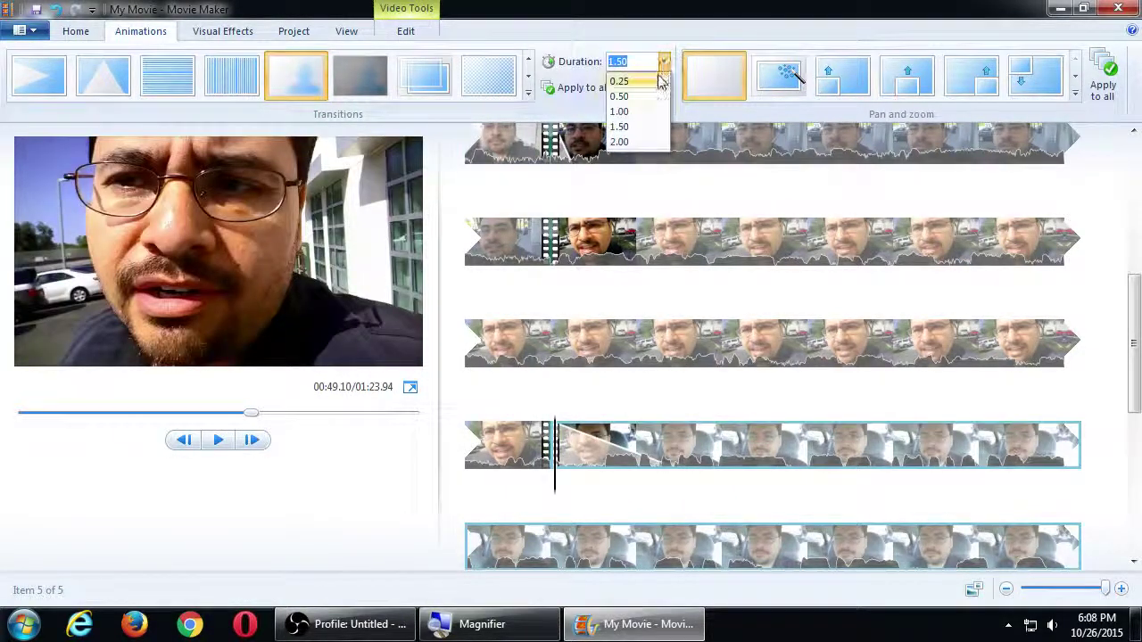
left_click(661, 82)
Play repeatedly from the end of the outdoor clip across the blur transition and on into the car clip.
left_click(497, 455)
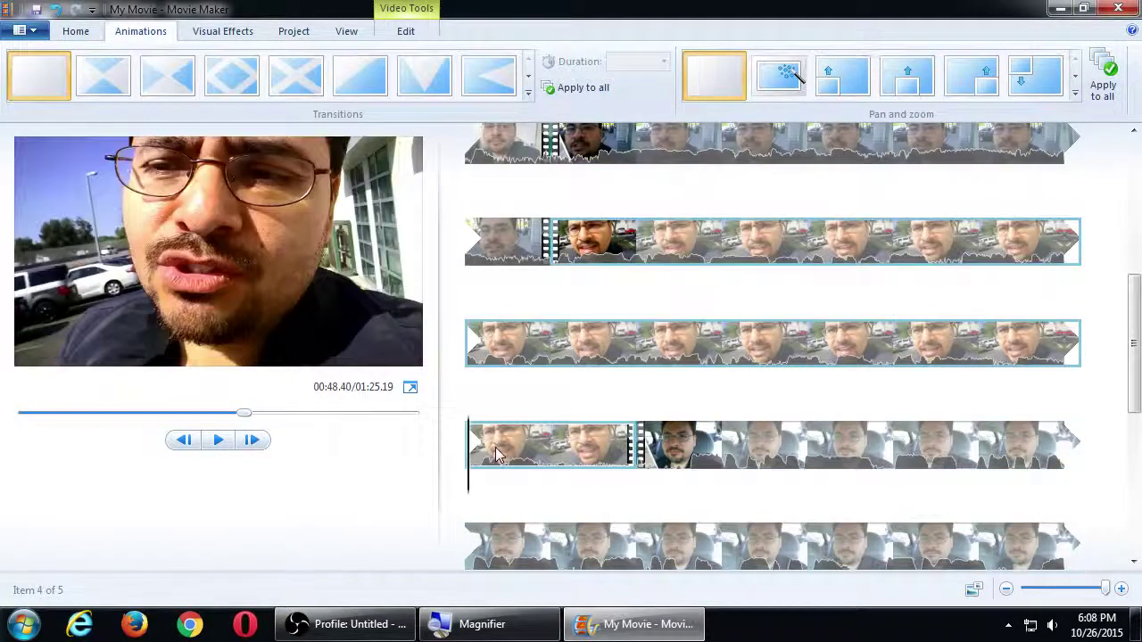
key("space")
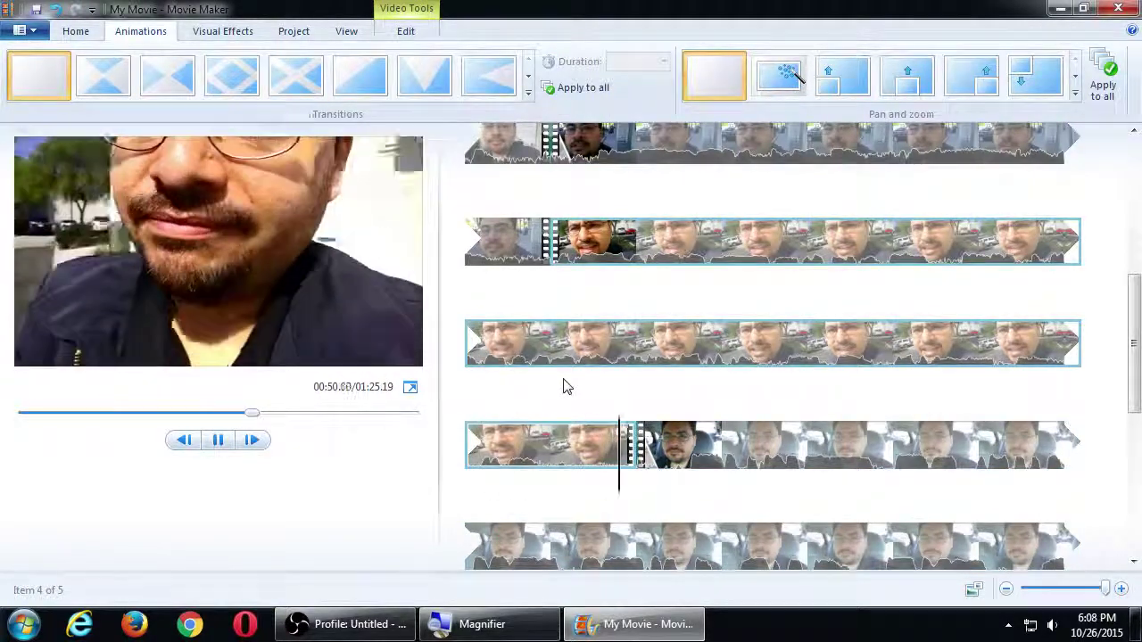
key("space")
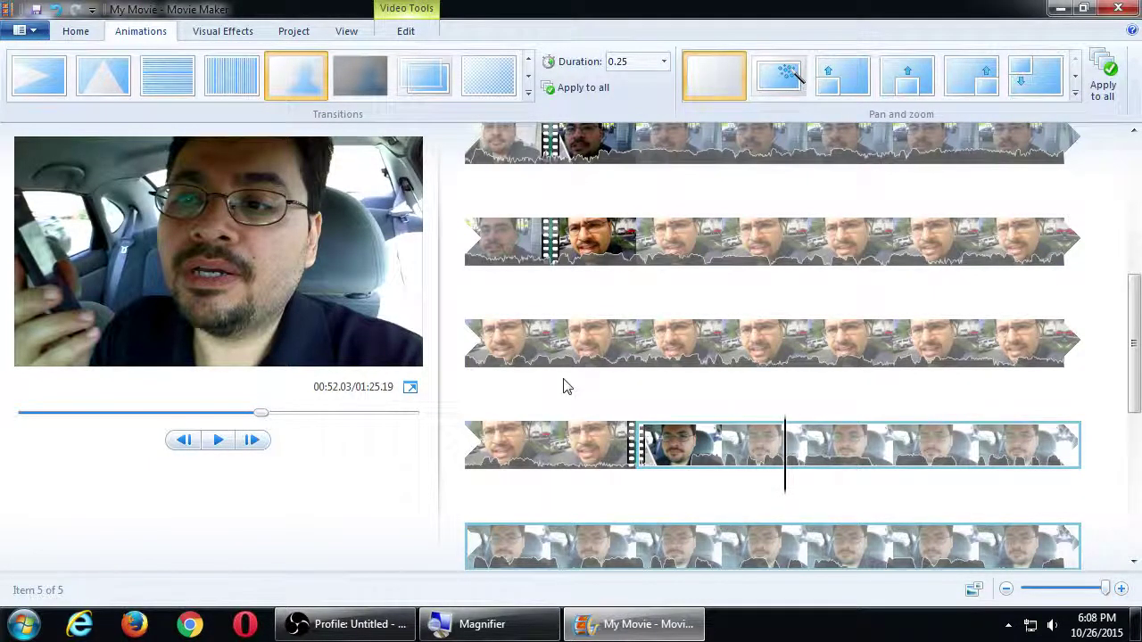
left_click(482, 445)
key("space")
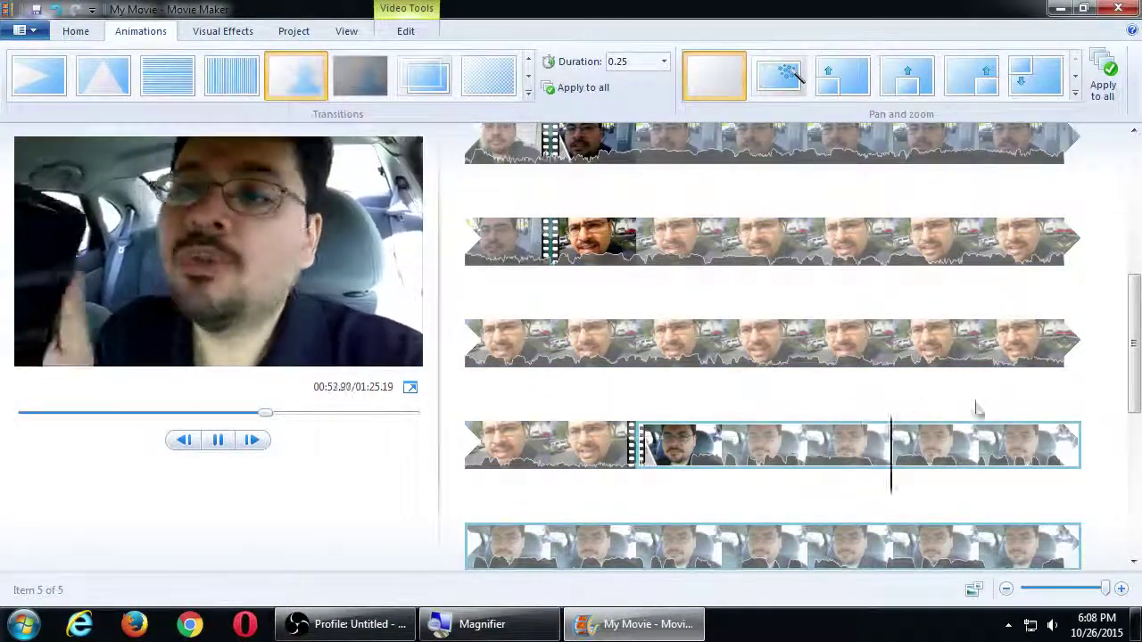
scroll(1101, 372, "down", 1)
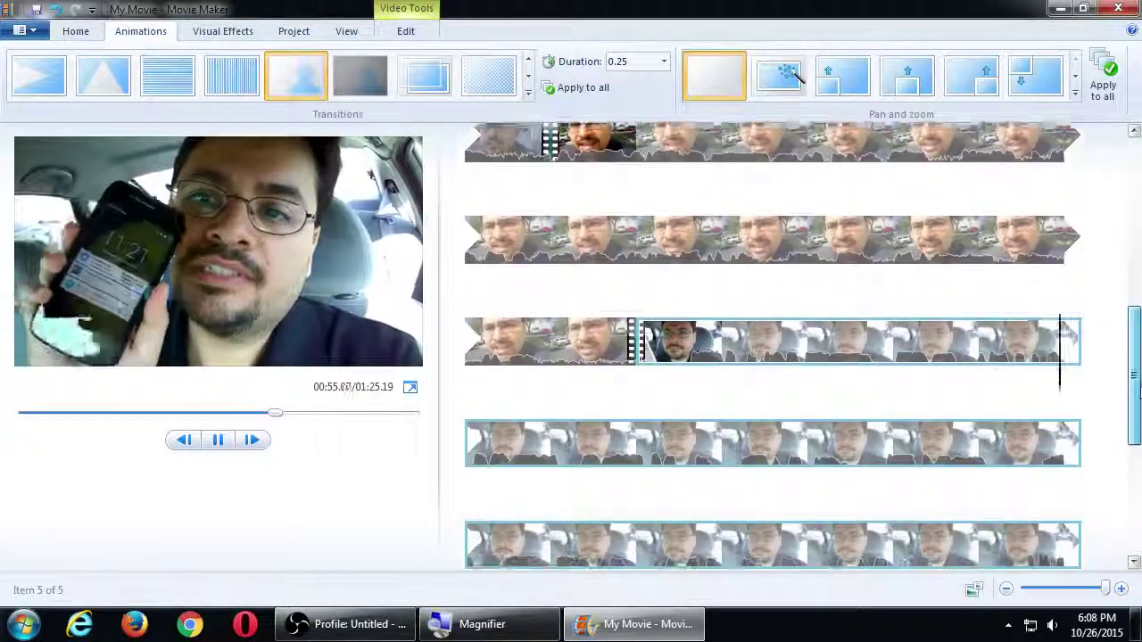
scroll(1136, 386, "down", 1)
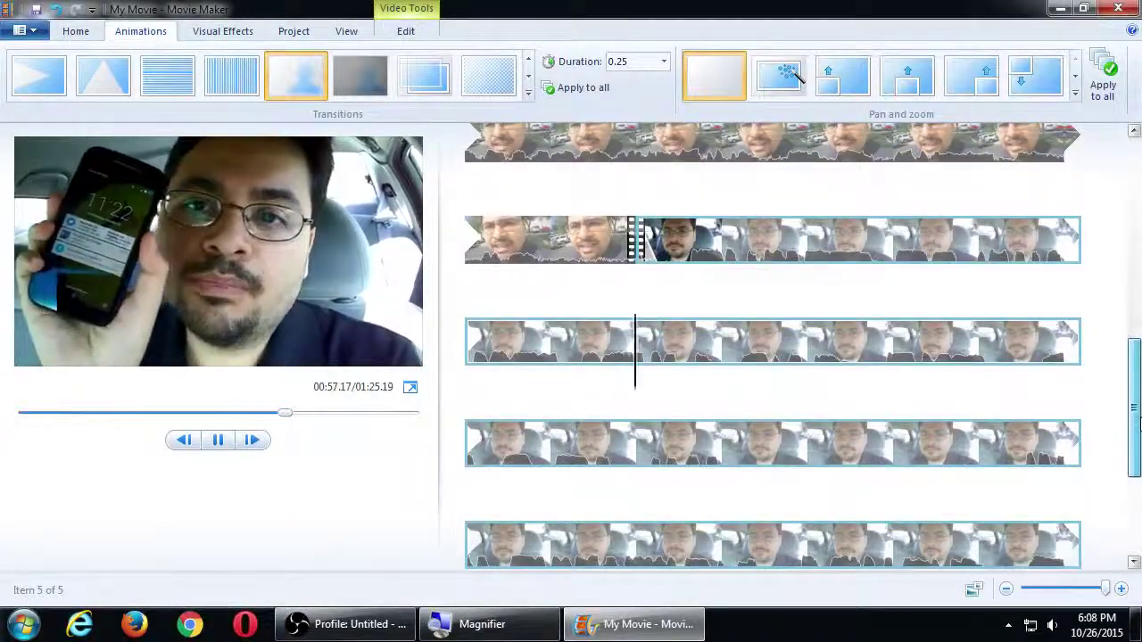
key("space")
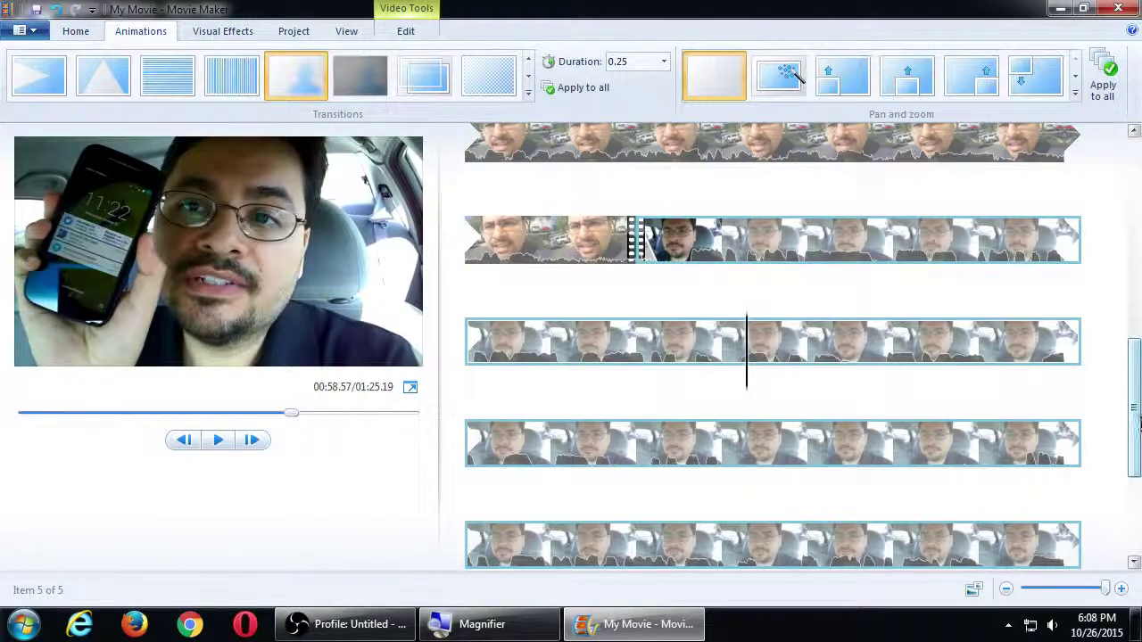
Play through the car clip to find where the unwanted section begins, and split the clip at 01:04.30.
left_click_drag(1135, 410, 1135, 434)
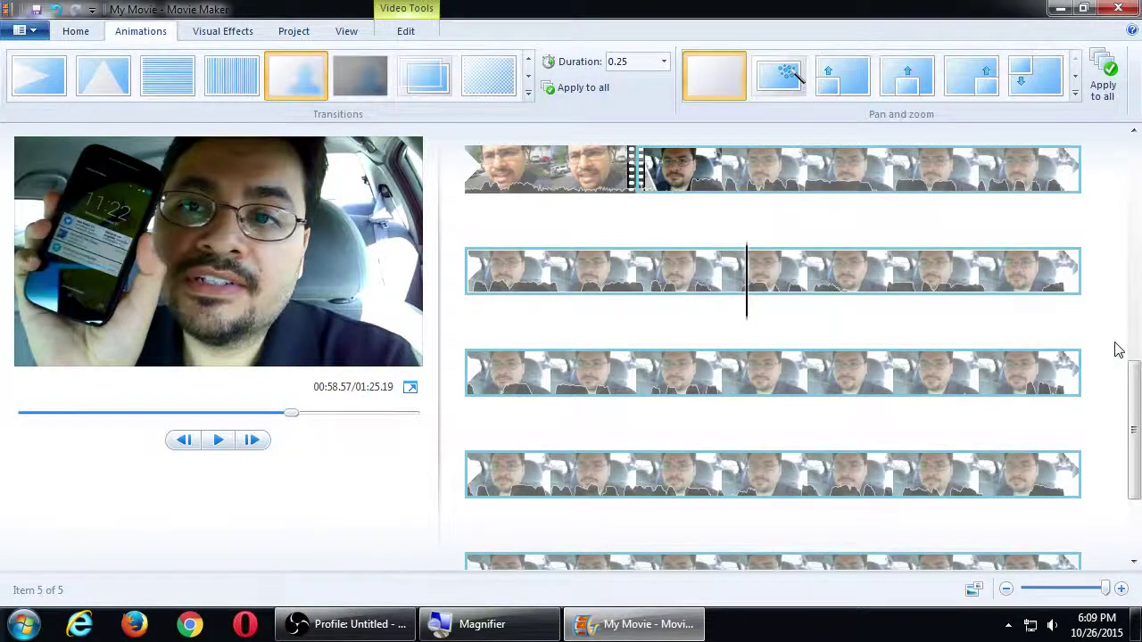
key("space")
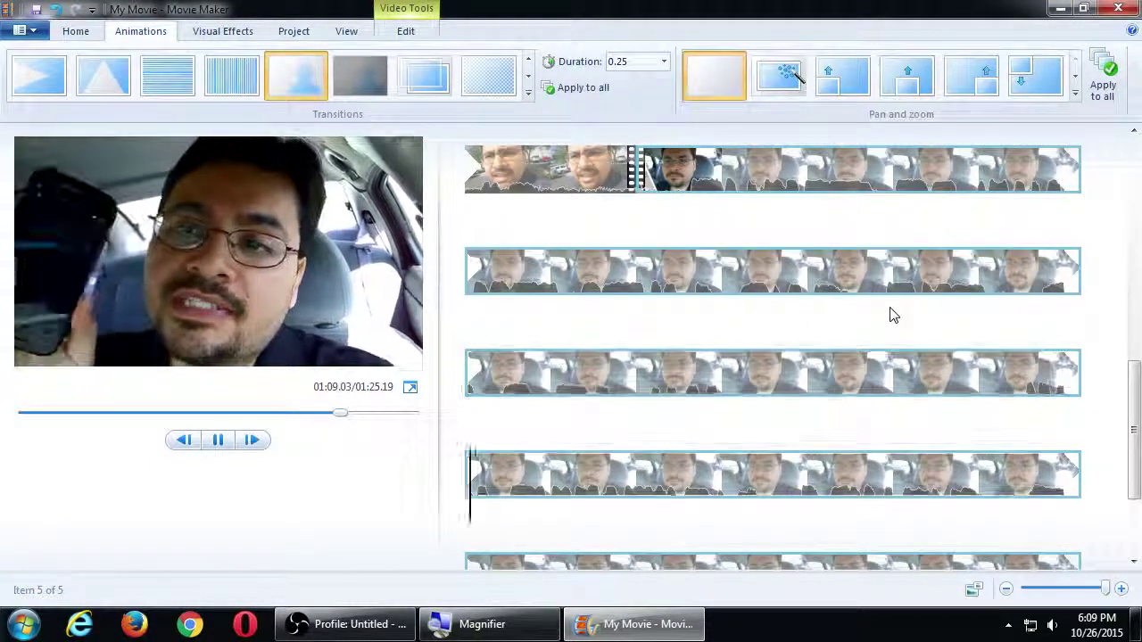
key("space")
left_click(548, 379)
key("space")
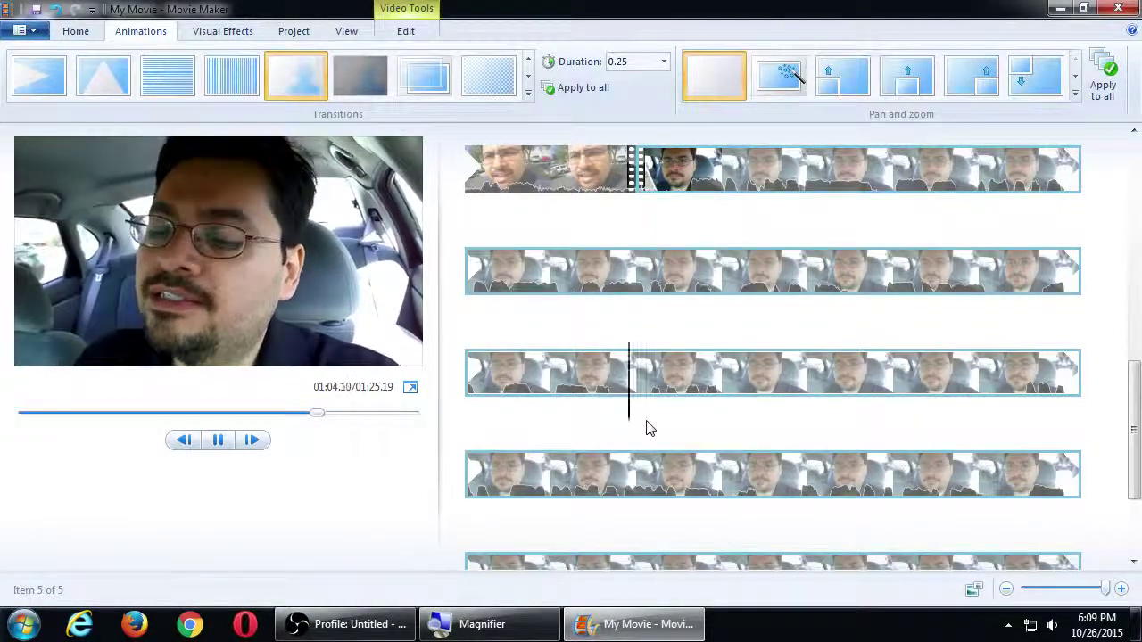
key("space")
left_click(640, 397)
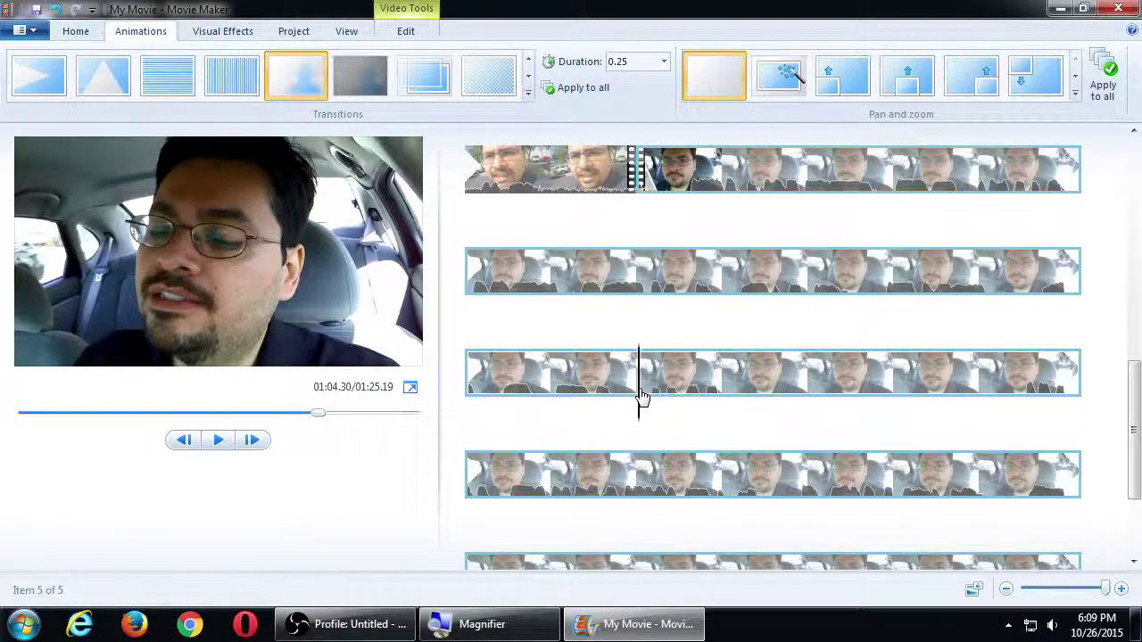
key("m")
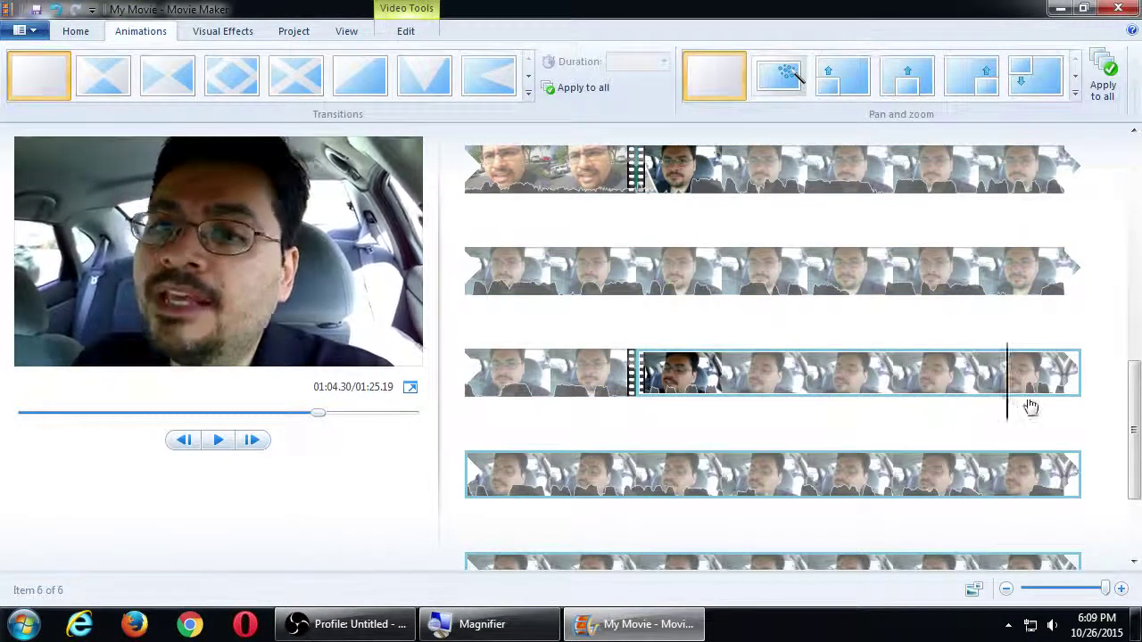
Locate the end of the unwanted car section and split the clip again at 01:08.27.
left_click(1096, 403)
left_click(982, 402)
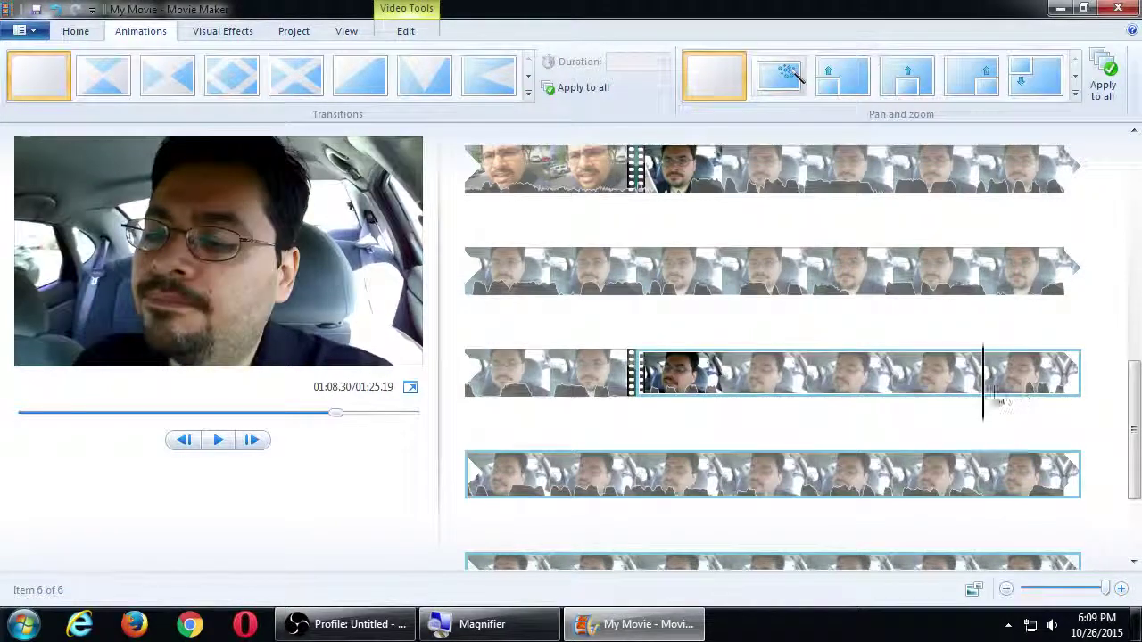
left_click(1026, 406)
left_click_drag(1030, 406, 982, 408)
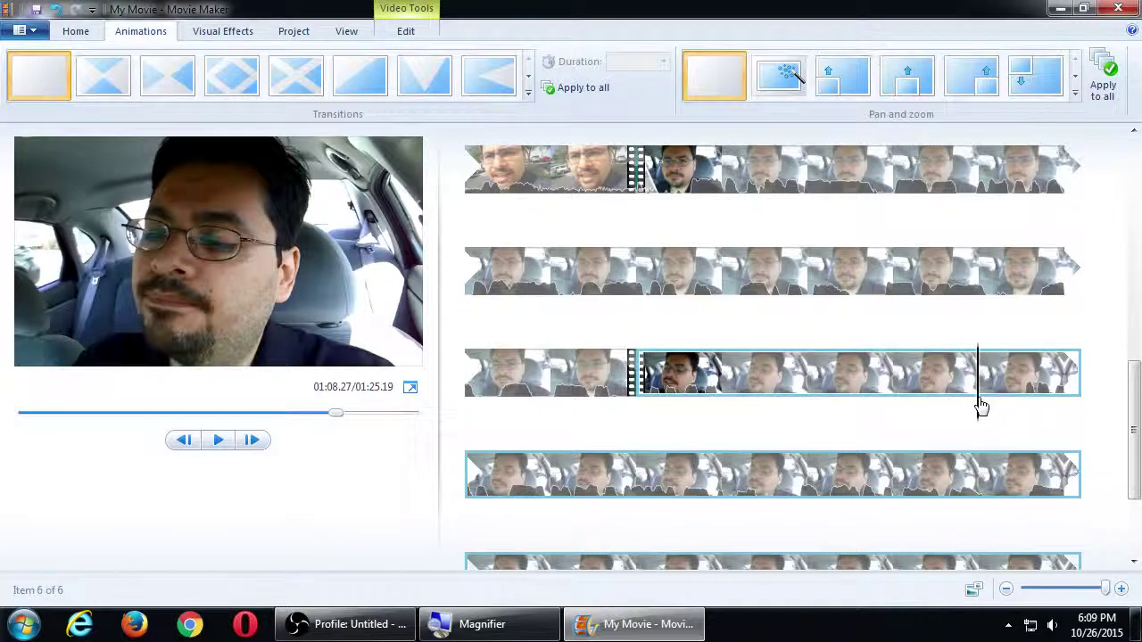
key("m")
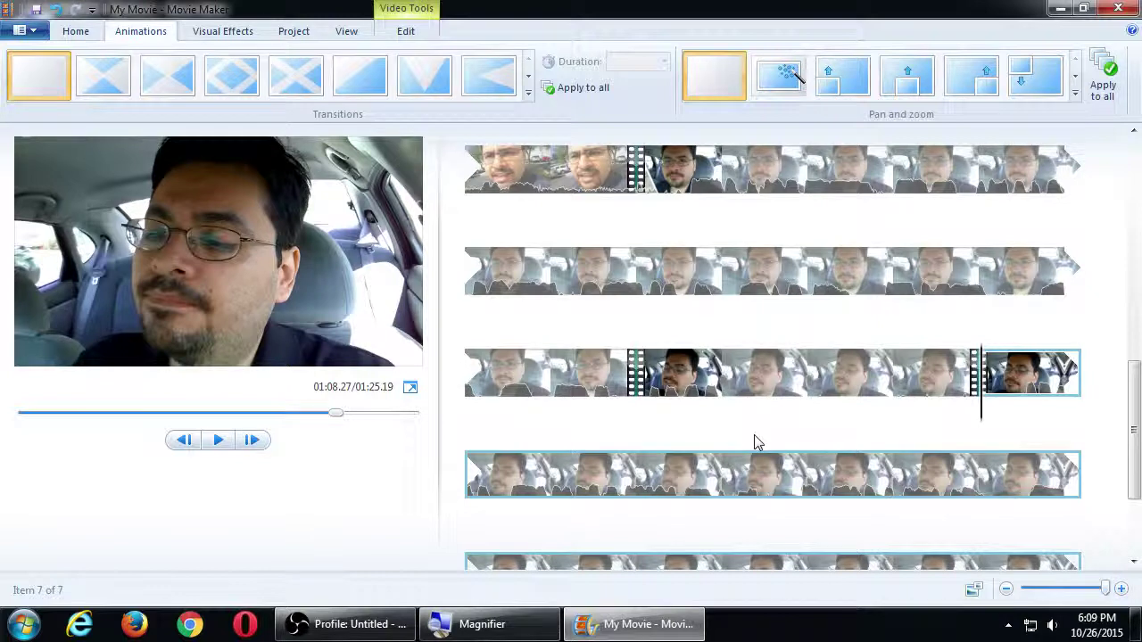
Remove the middle piece between the two splits in the car clip.
left_click(810, 370)
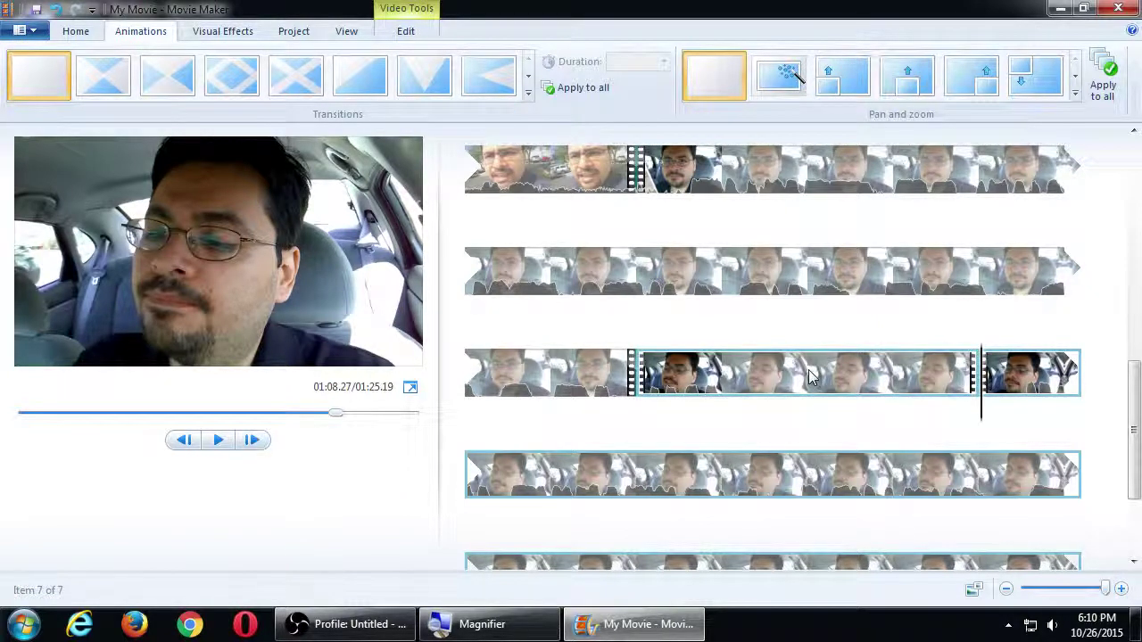
right_click(810, 370)
left_click(858, 483)
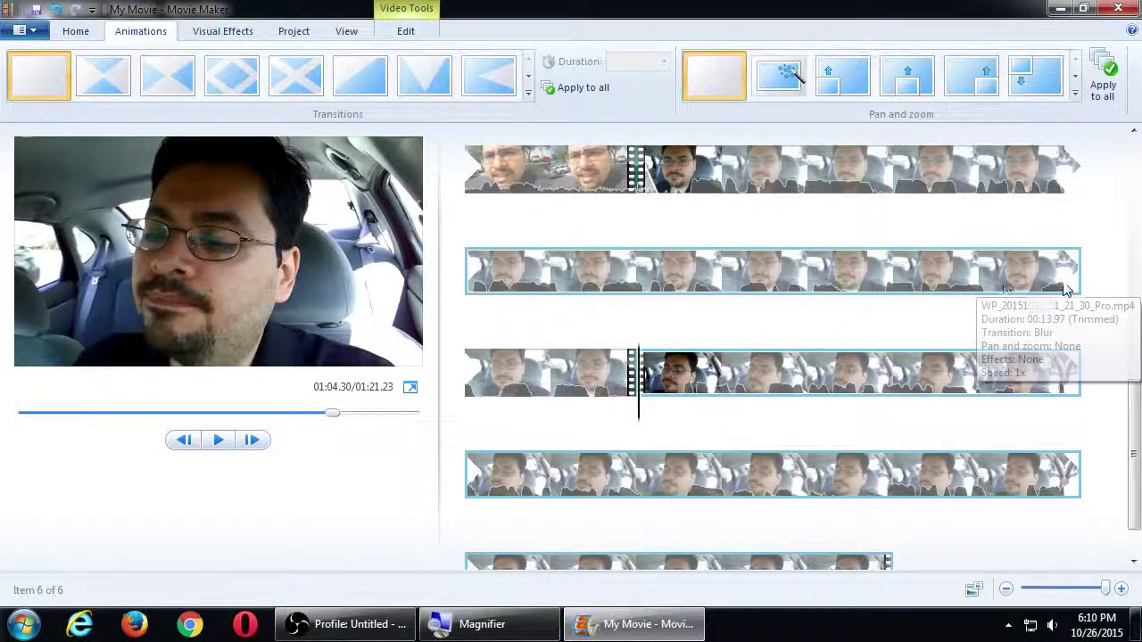
Play back across the new cut in the car clip through to the end of the movie.
left_click(990, 286)
key("space")
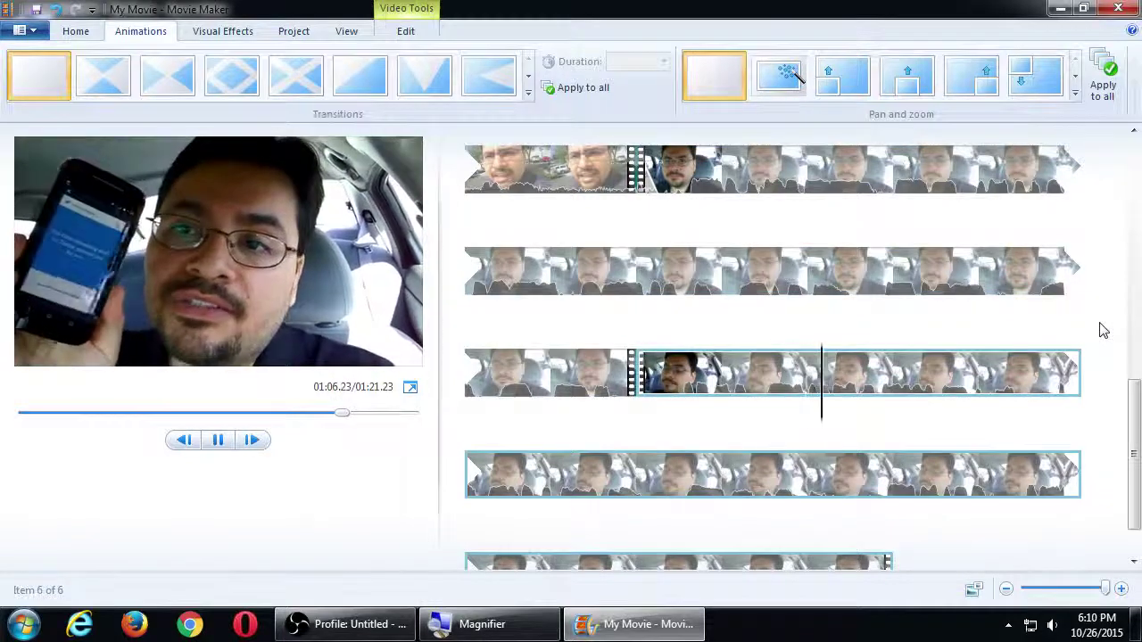
key("space")
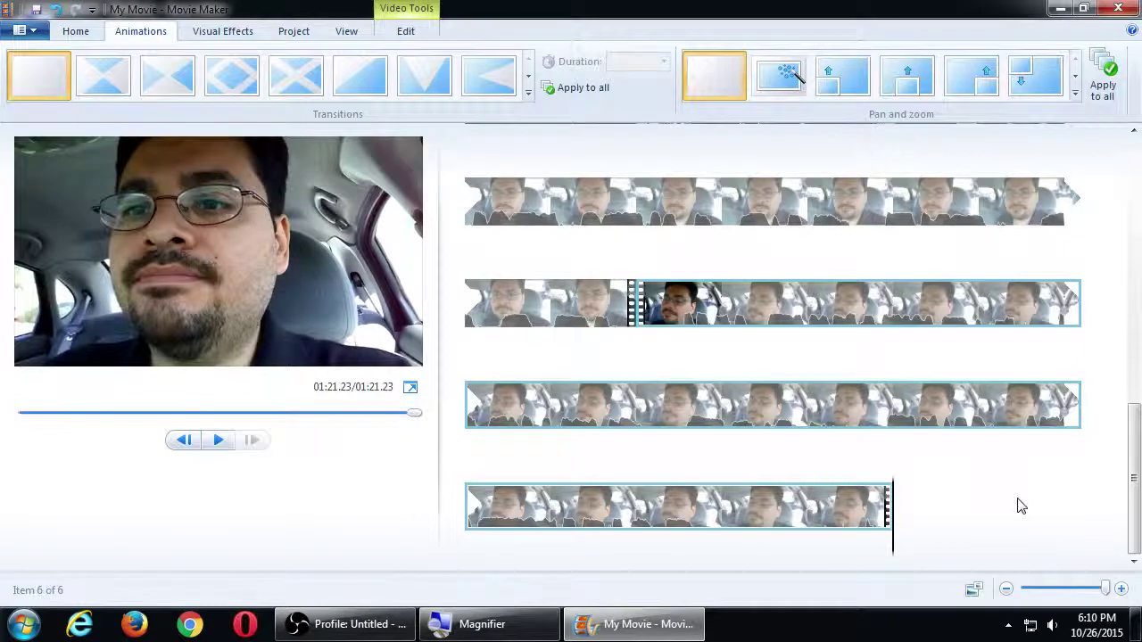
Find where the speech ends in the last car piece and set its end point at 01:20.00.
left_click(641, 504)
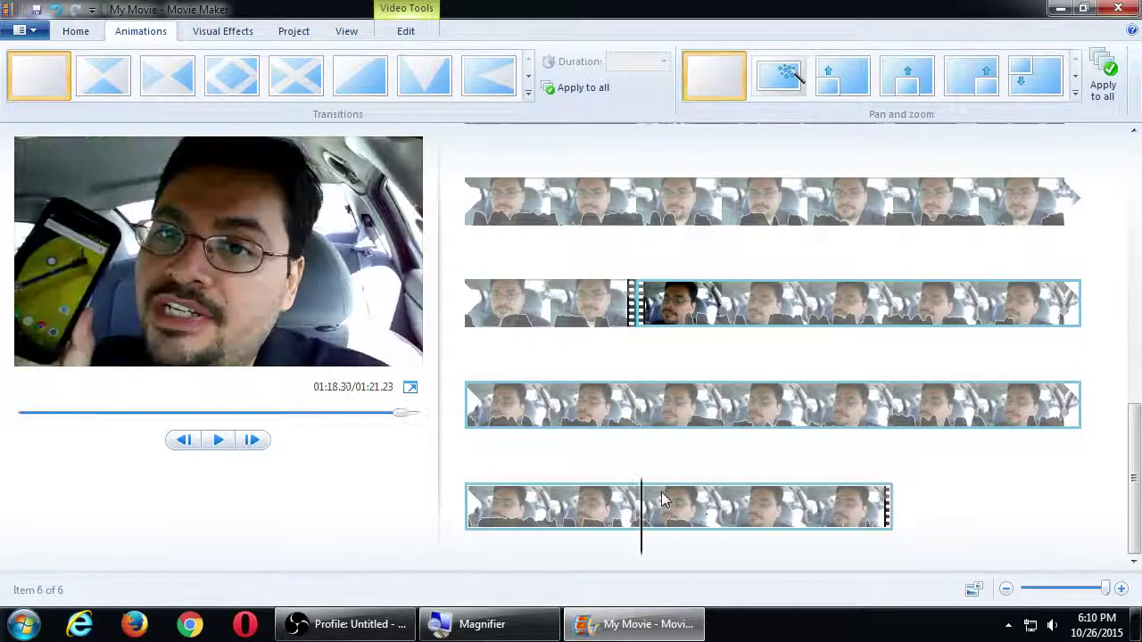
left_click(574, 507)
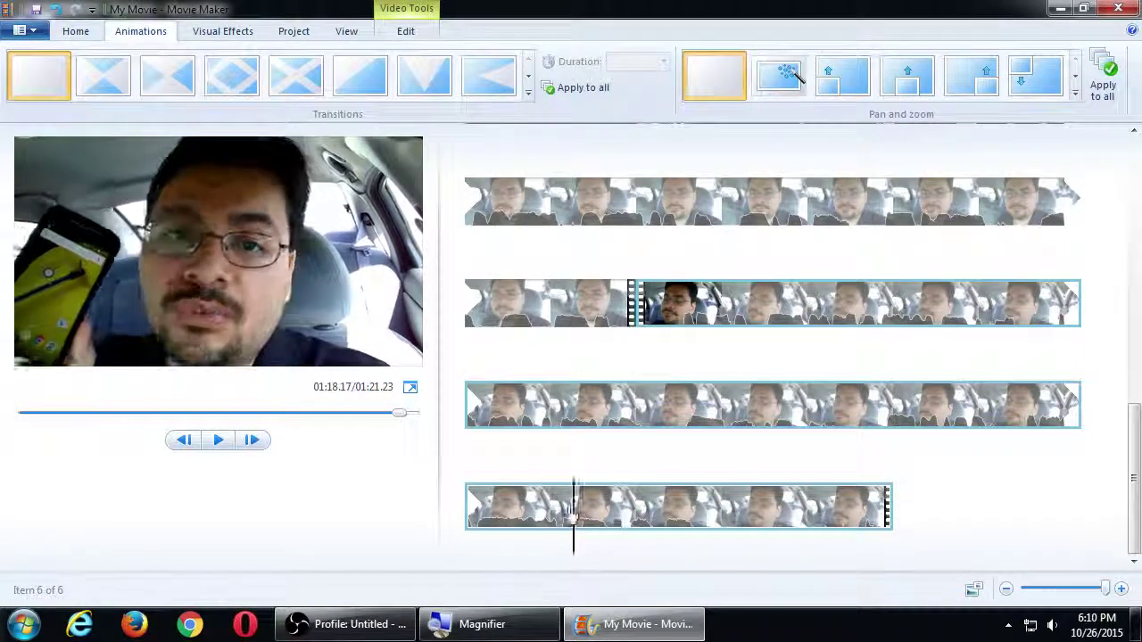
left_click(608, 506)
left_click_drag(689, 507, 830, 509)
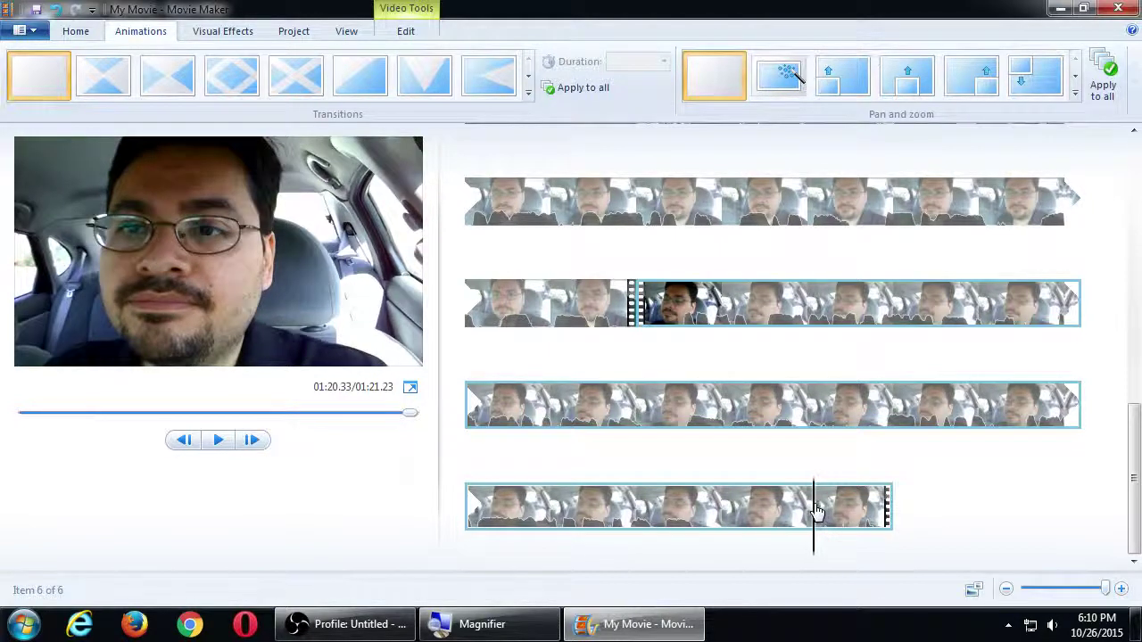
left_click_drag(812, 509, 787, 513)
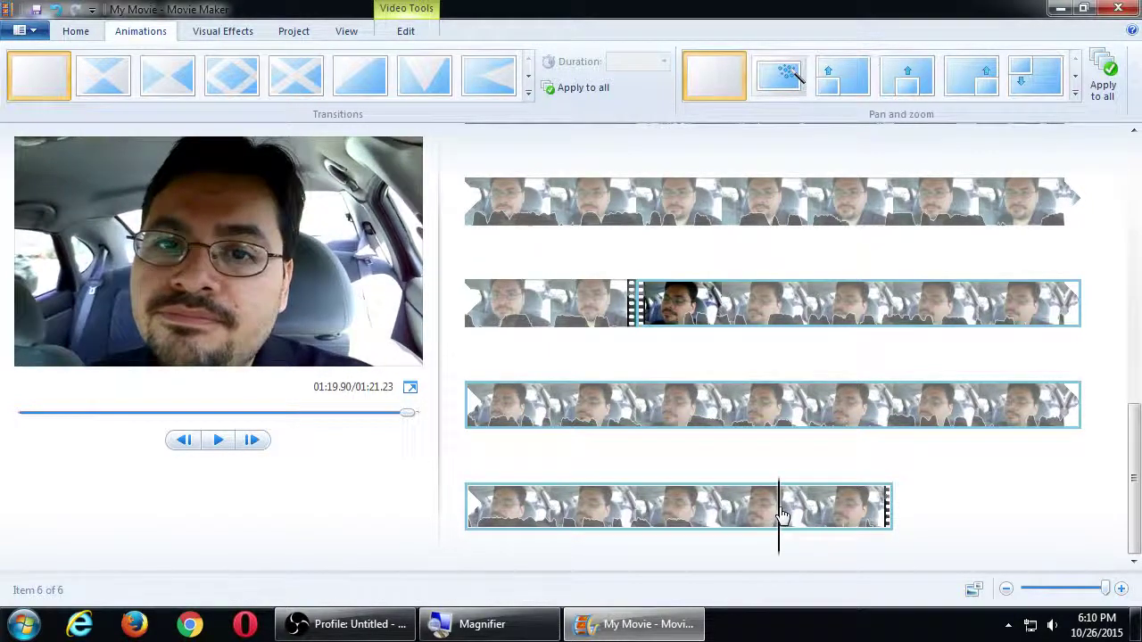
left_click(786, 516)
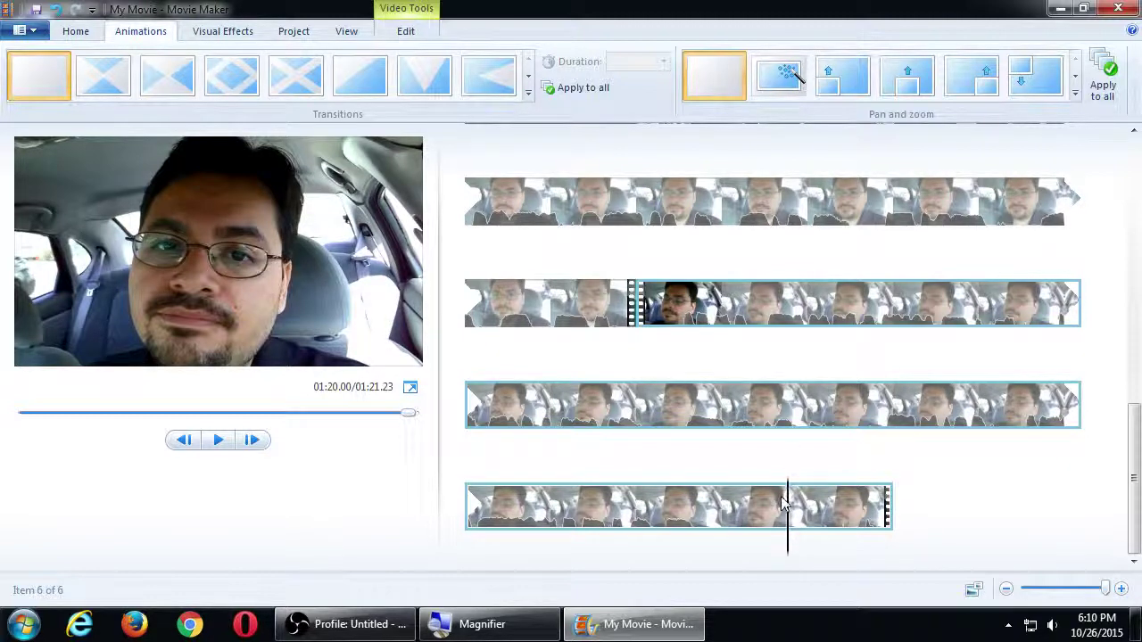
right_click(787, 505)
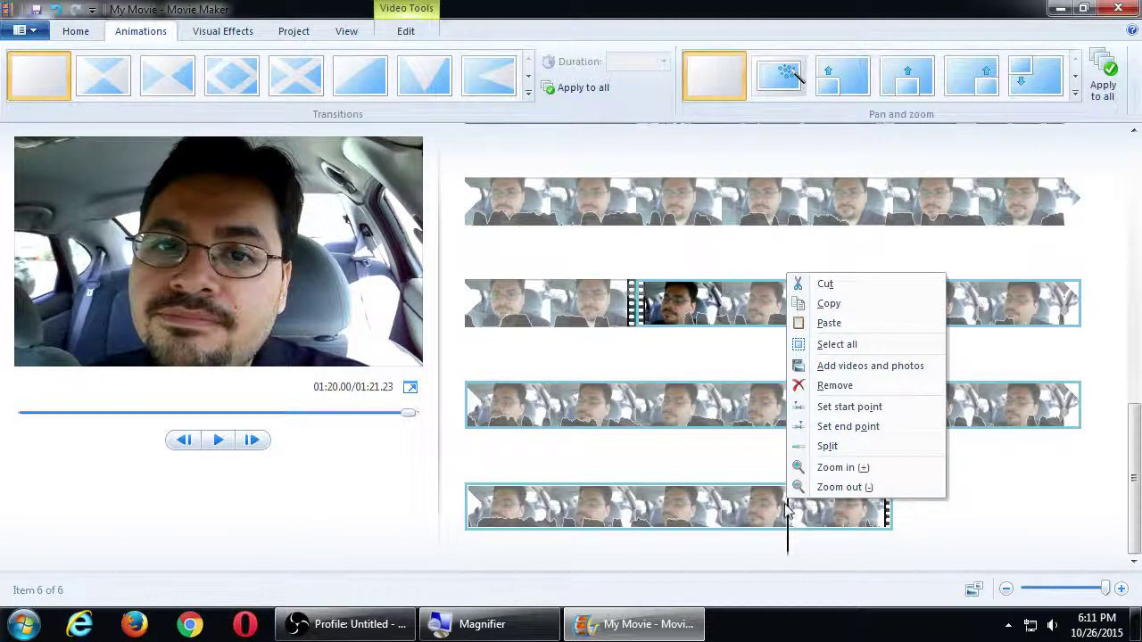
left_click(884, 428)
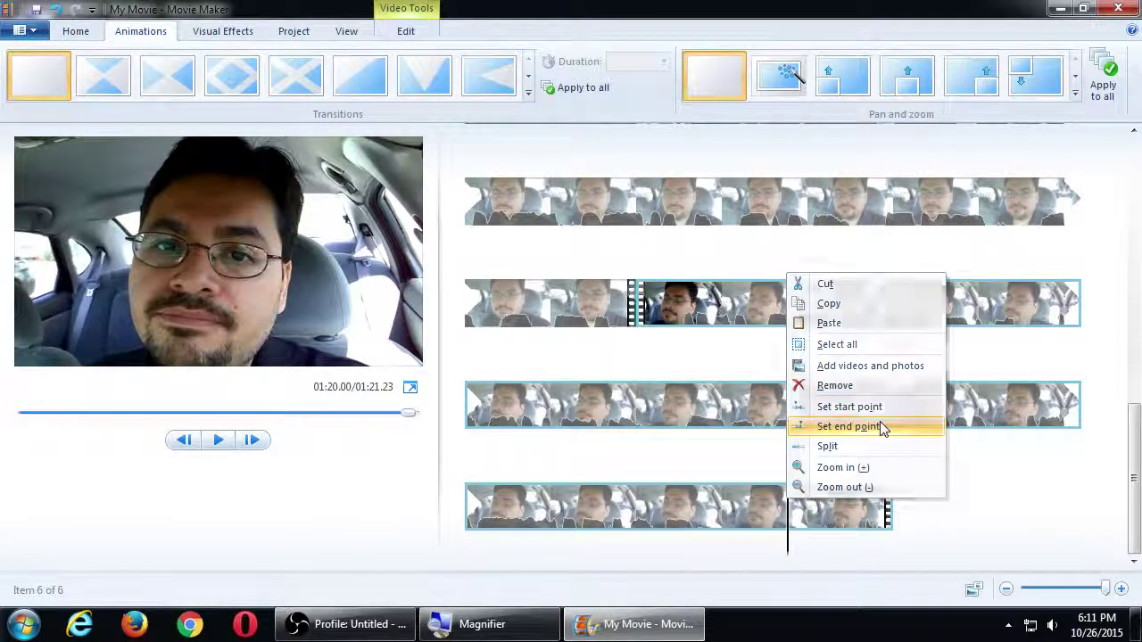
key("space")
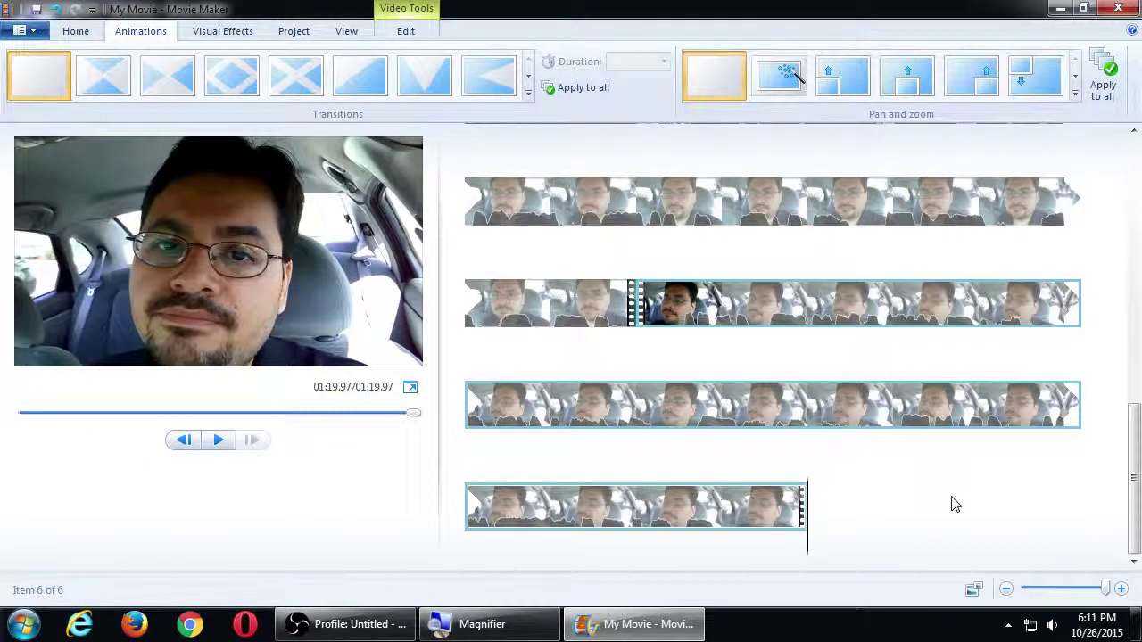
Add a credits clip after the last car piece and replace its placeholder text with the line "Moto E Review".
left_click(73, 32)
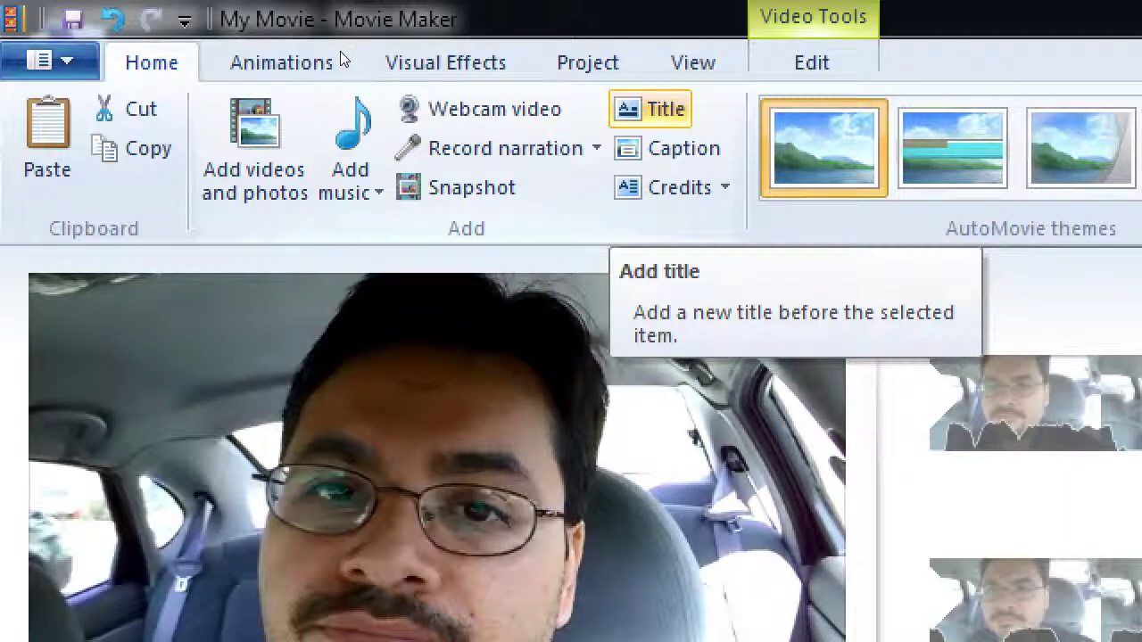
key("alt+h")
key("c")
key("r")
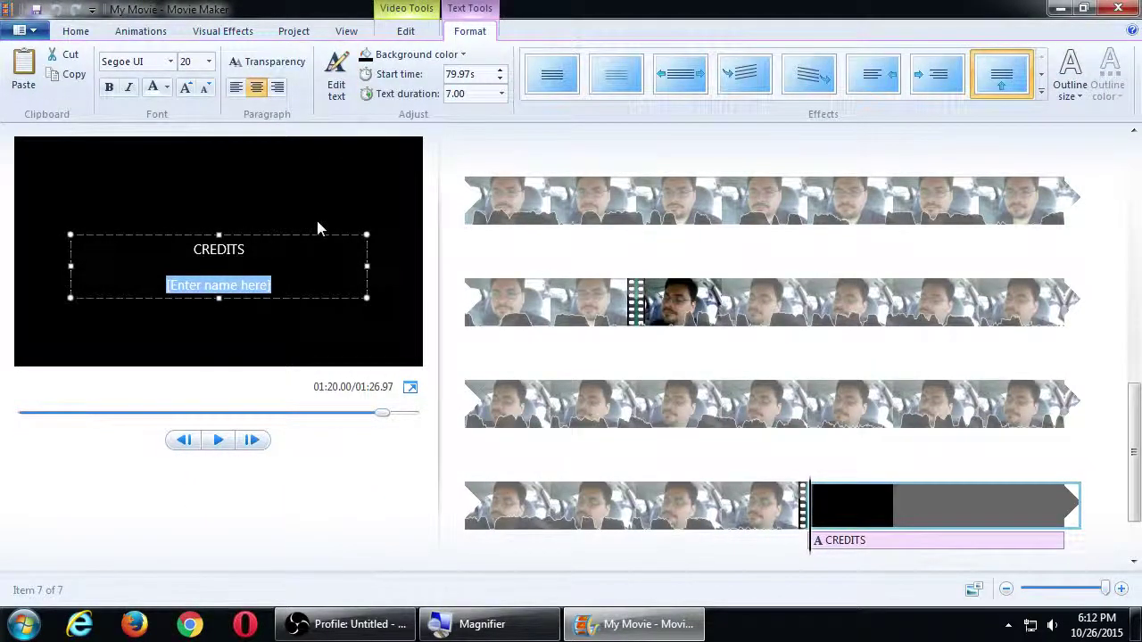
key("ctrl+a")
type("Mot")
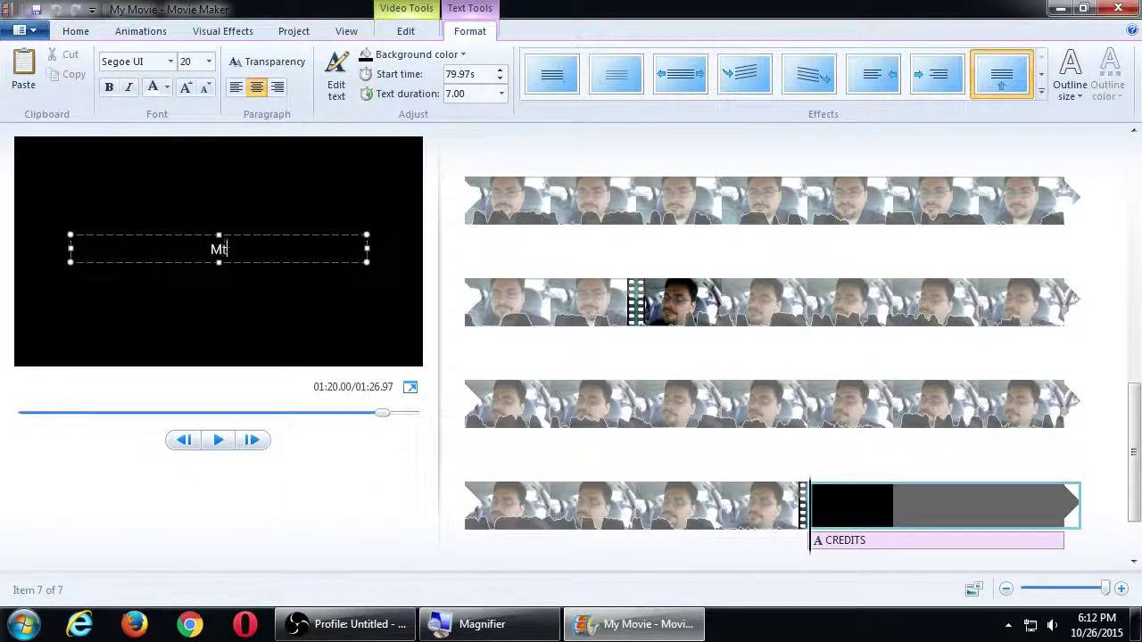
type("o E Review")
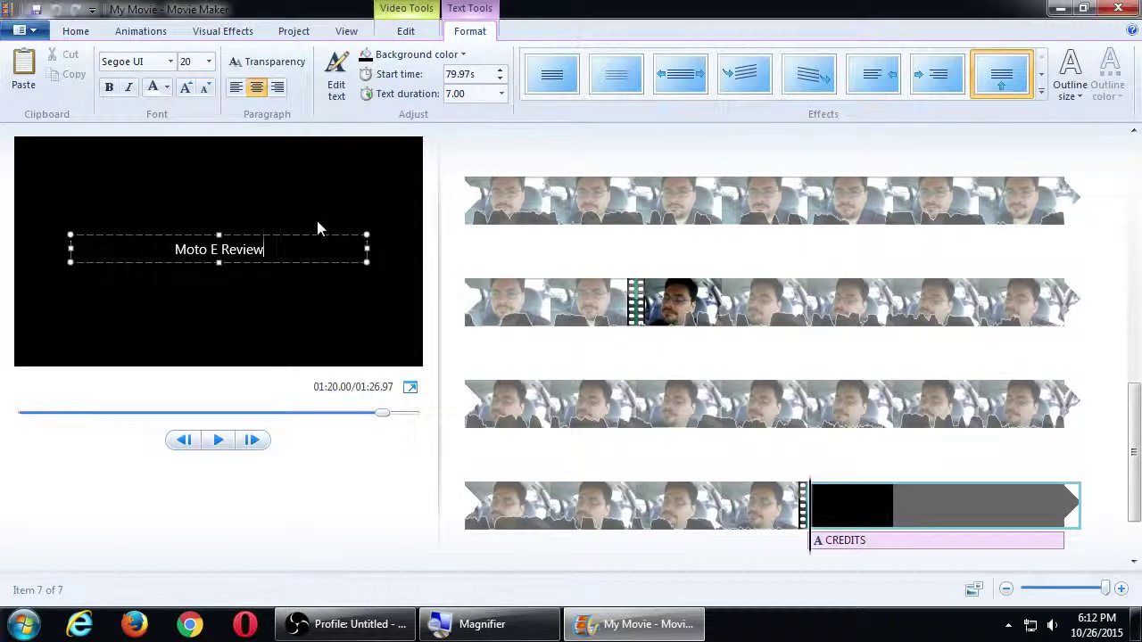
key("Return")
key("Return")
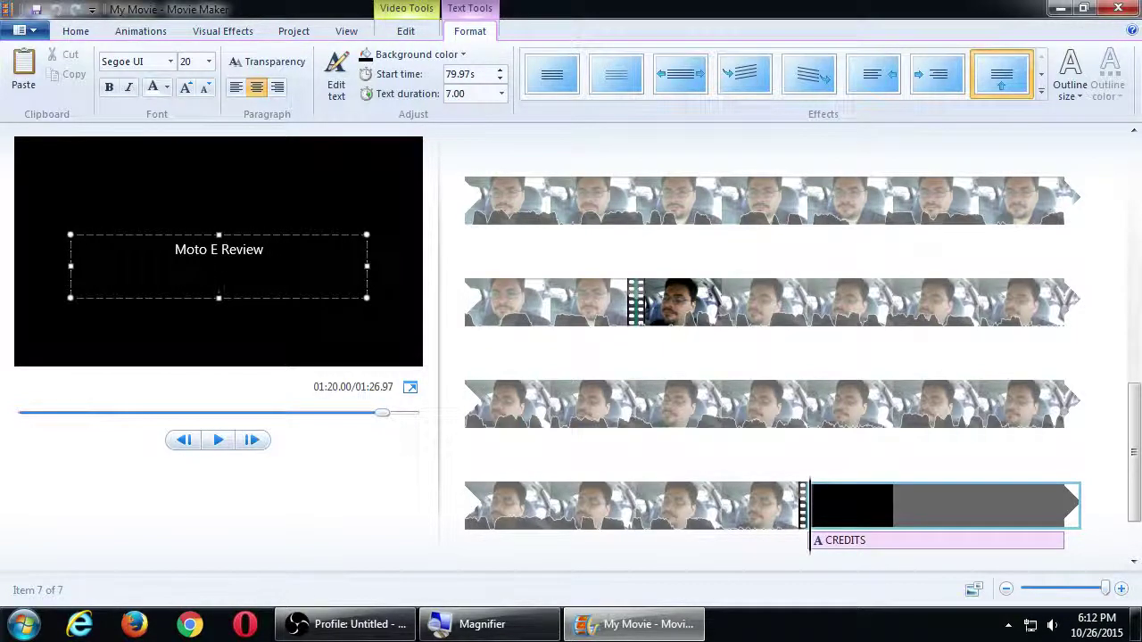
Add a byline with the author's first name and the review website's address beneath "Moto E Review" in the credits.
type("by Victor")
key("Return")
key("Return")
key("Return")
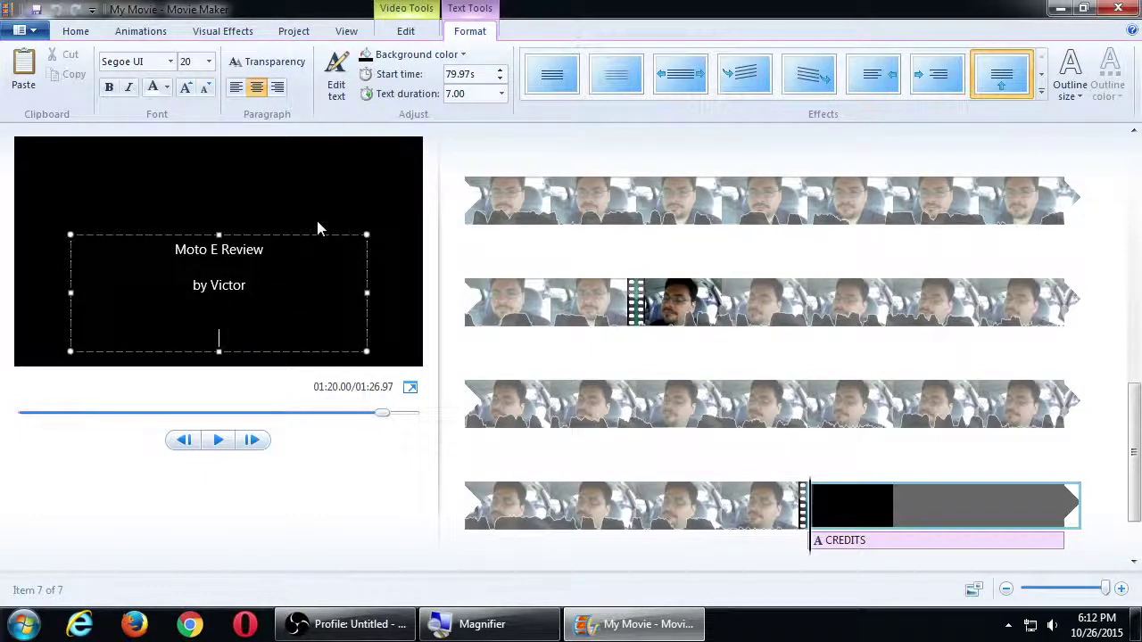
type("victorcamposre")
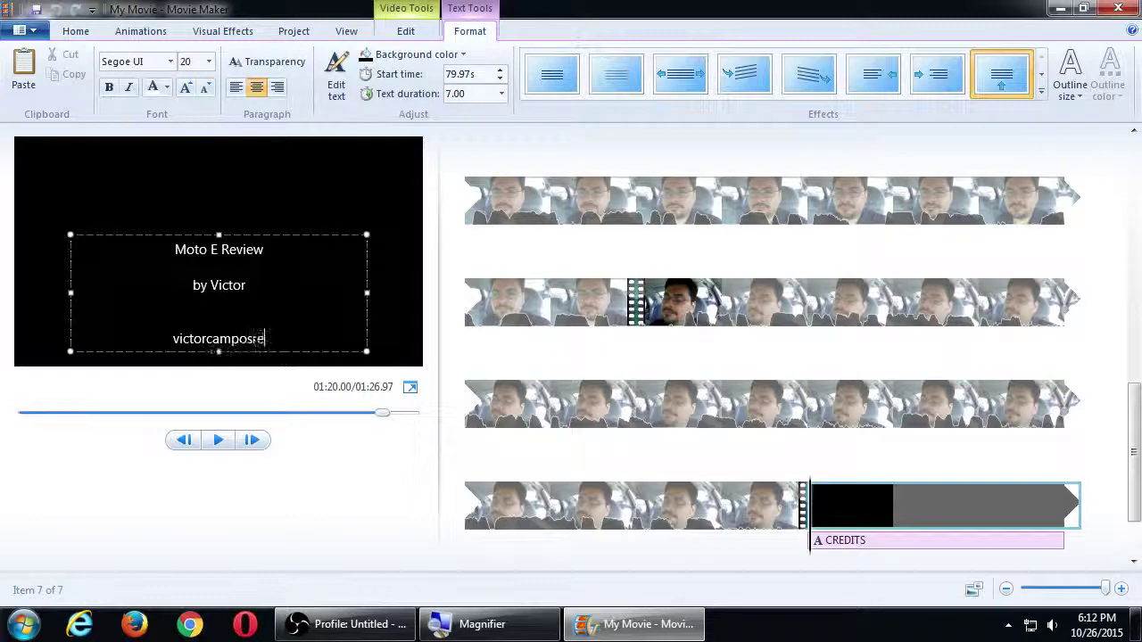
type("v")
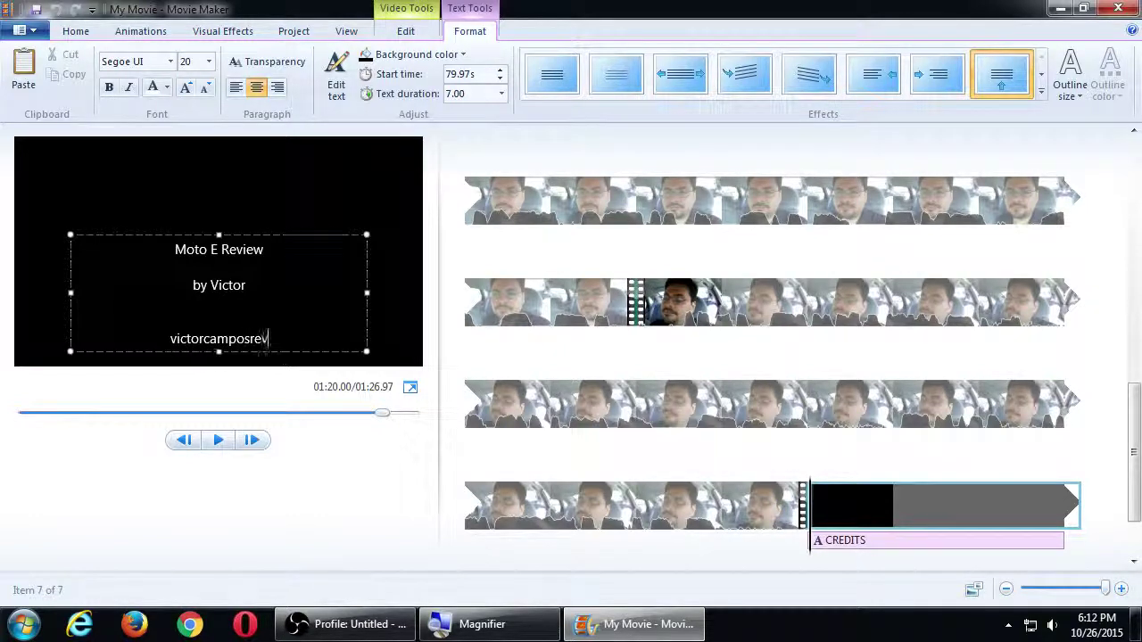
type("iews.com")
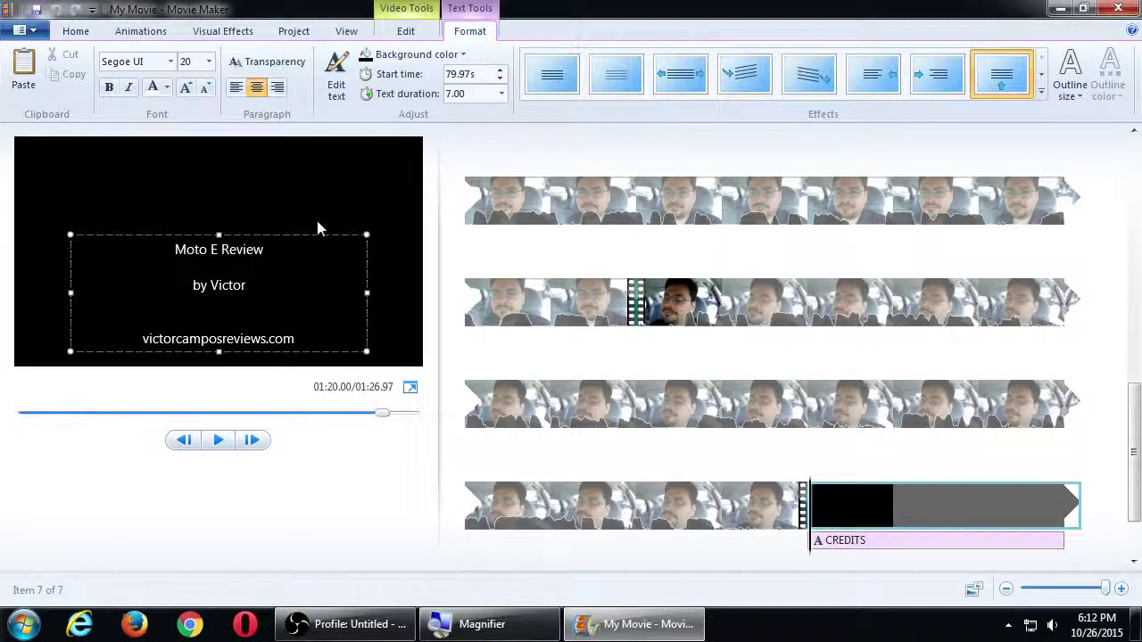
key("Return")
key("Return")
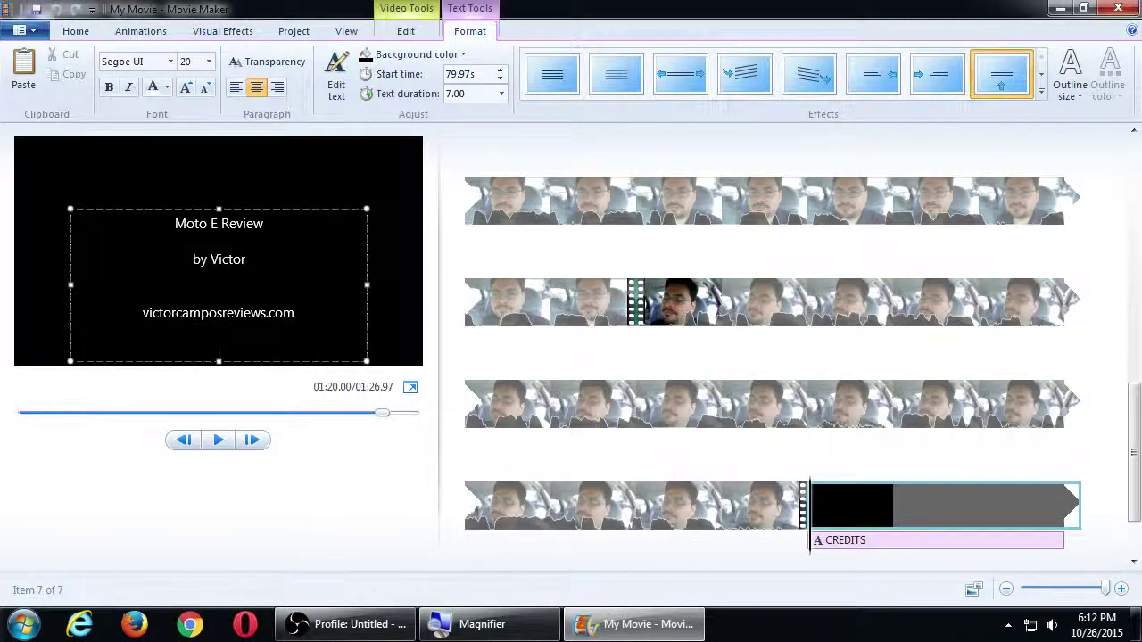
Fill the credits with several spaced lines of dummy text below the website address and play them back.
type("sadsdasdfa")
key("Return")
key("Return")
type("asdfsdfasdfasdf")
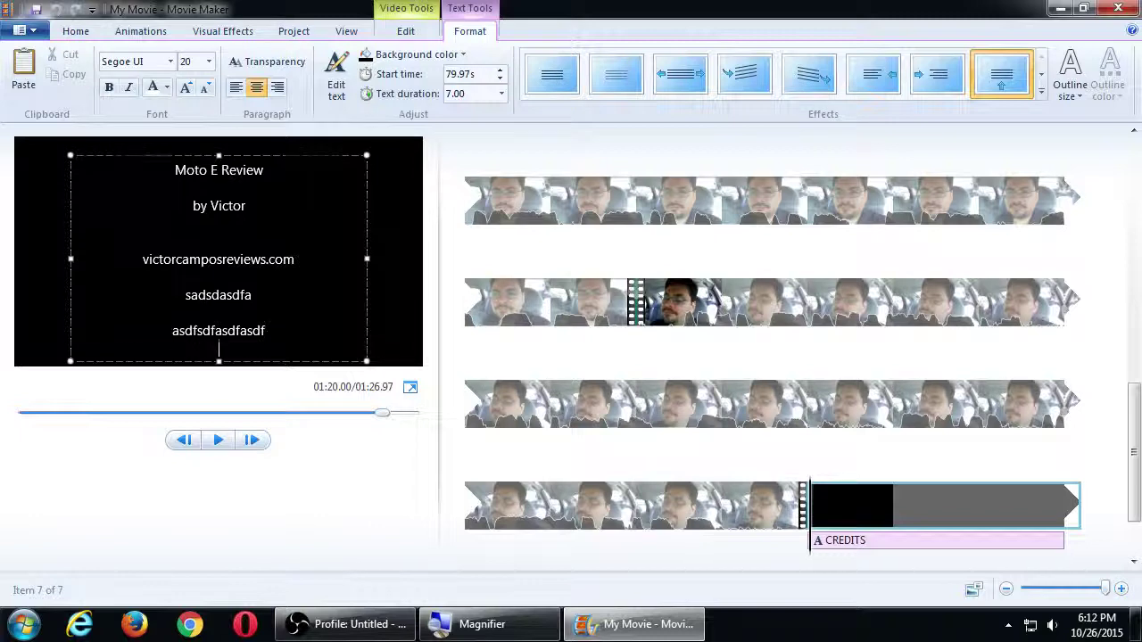
key("Return")
key("Return")
type("asdfsdfsdf")
key("Return")
key("Return")
key("Return")
type("asdfsadfasfd")
key("Return")
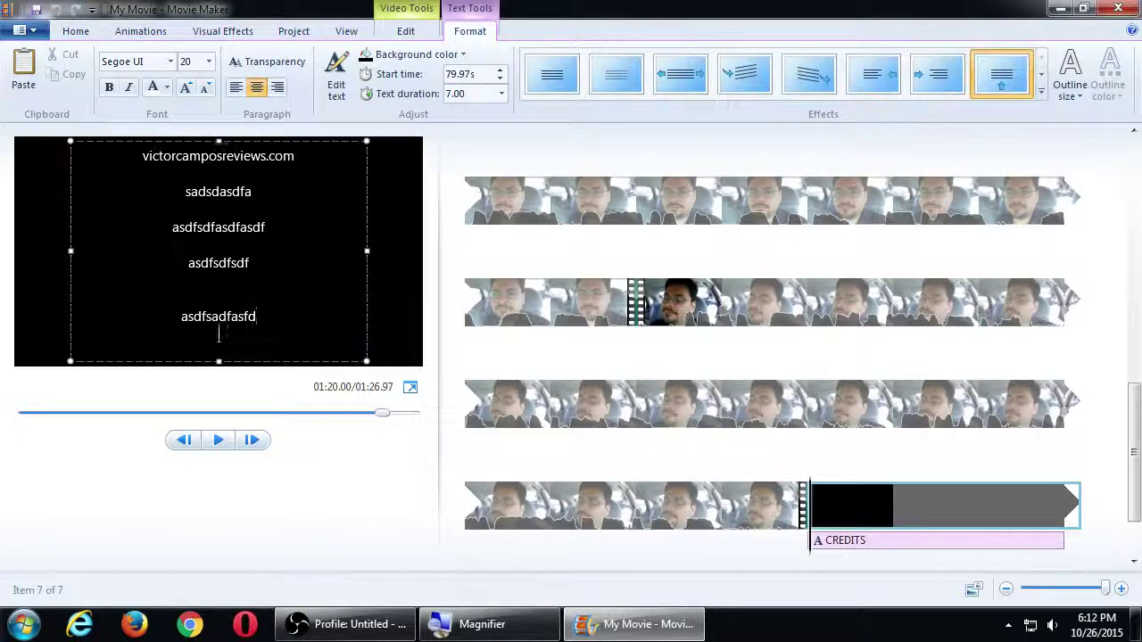
type("sdffdasdfasdfasdf")
key("Return")
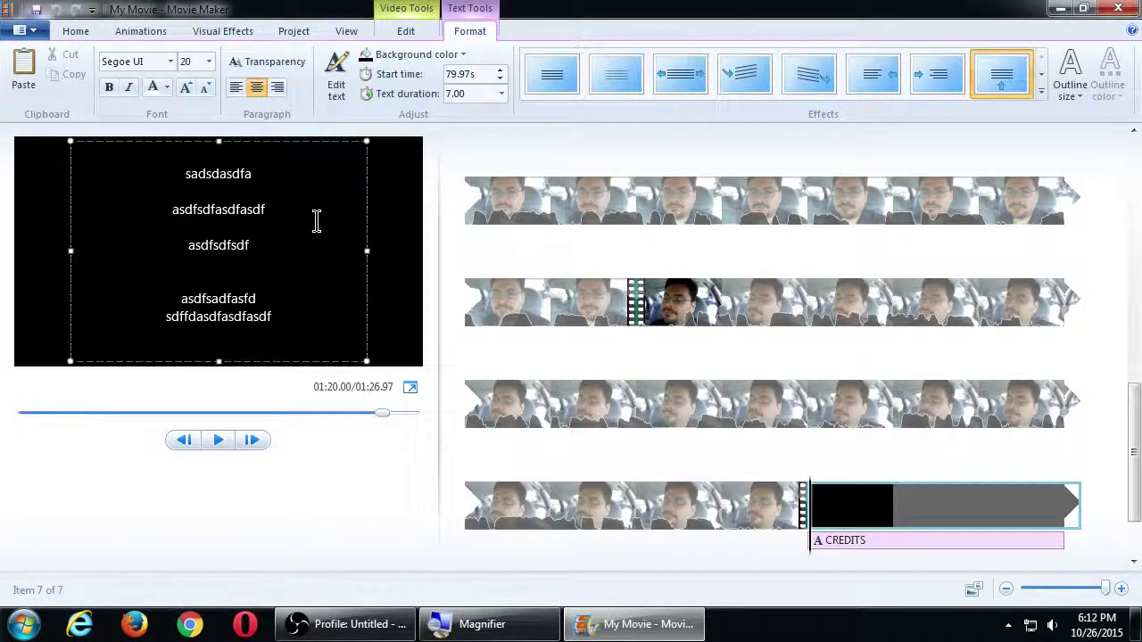
left_click(639, 504)
key("space")
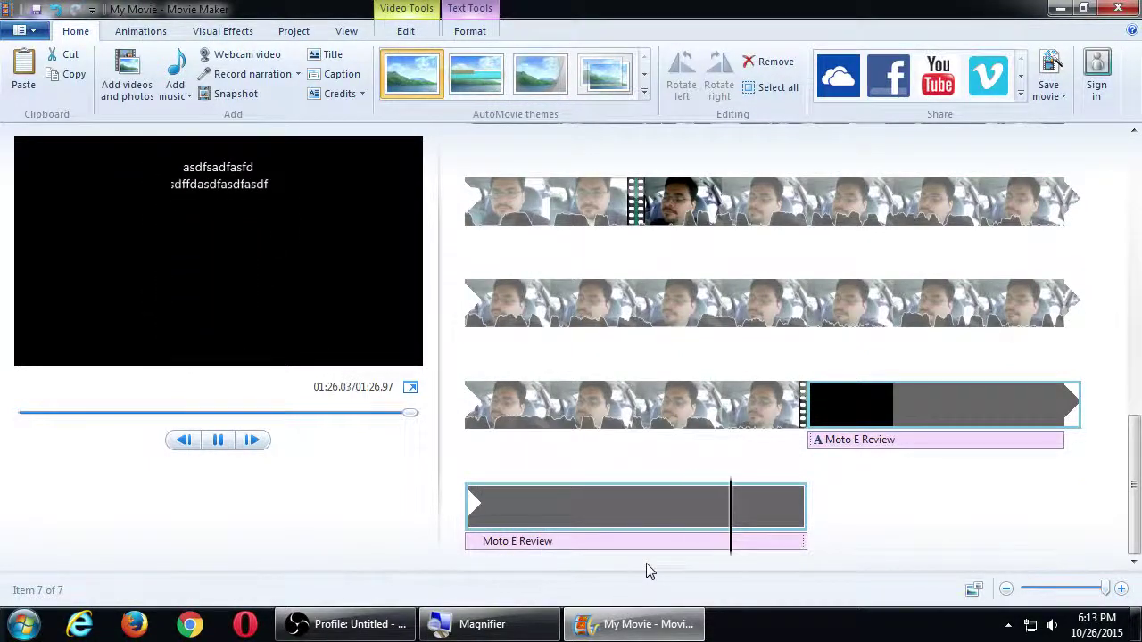
Reopen the credits text and add the dummy line "ddfdfdf" a few lines below the existing text.
left_click(561, 543)
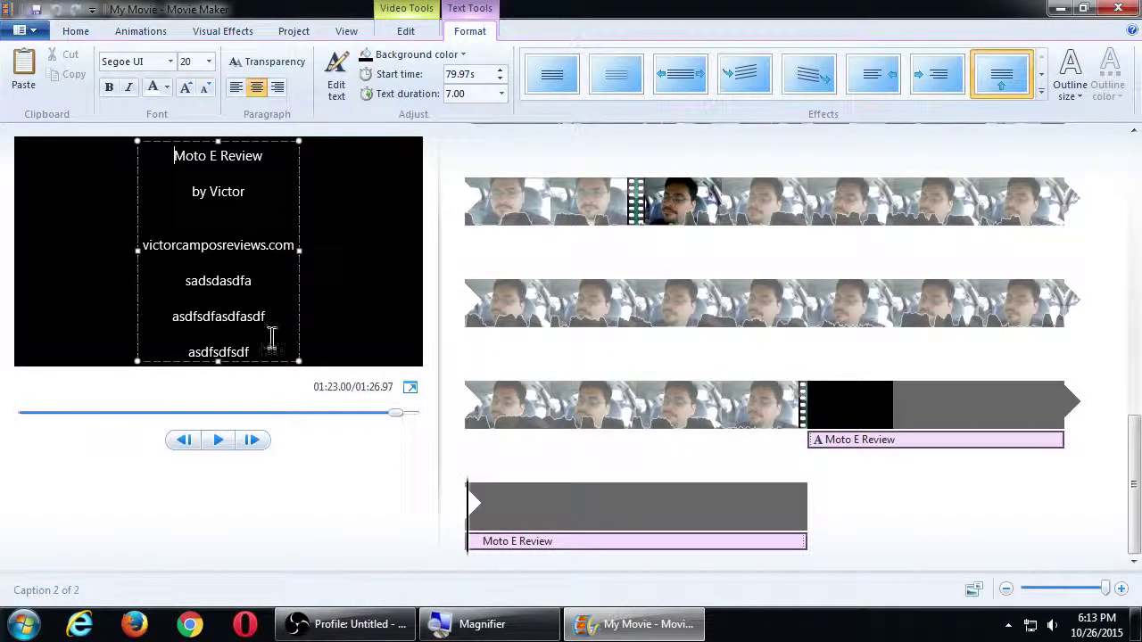
scroll(272, 337, "down", 5)
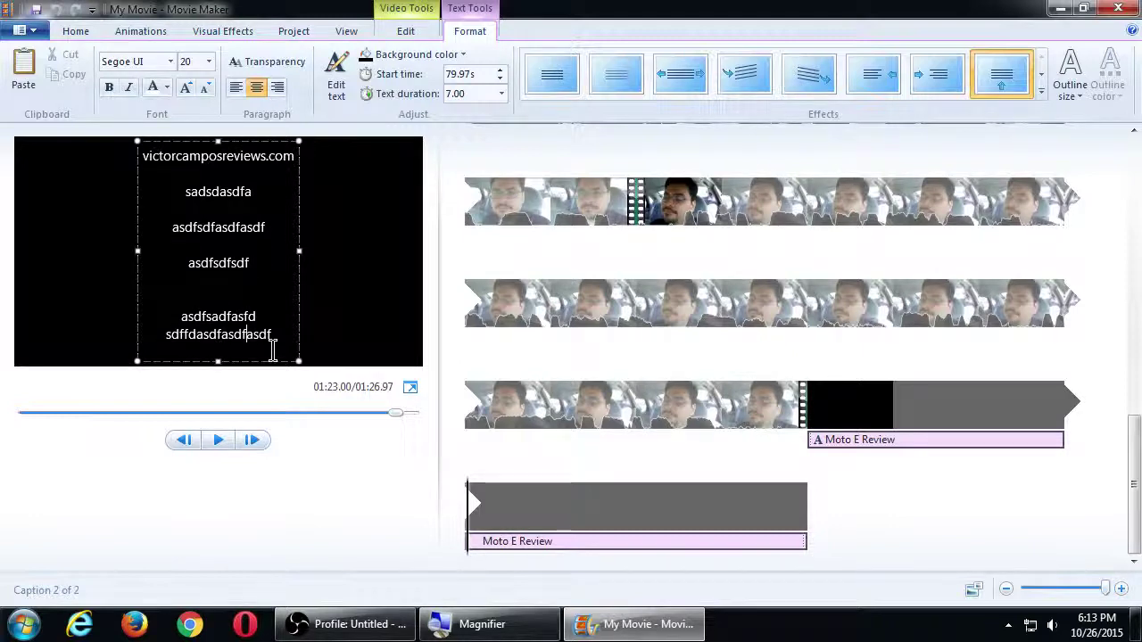
left_click(272, 350)
key("Return")
key("Return")
key("Return")
type("ddfdfdf")
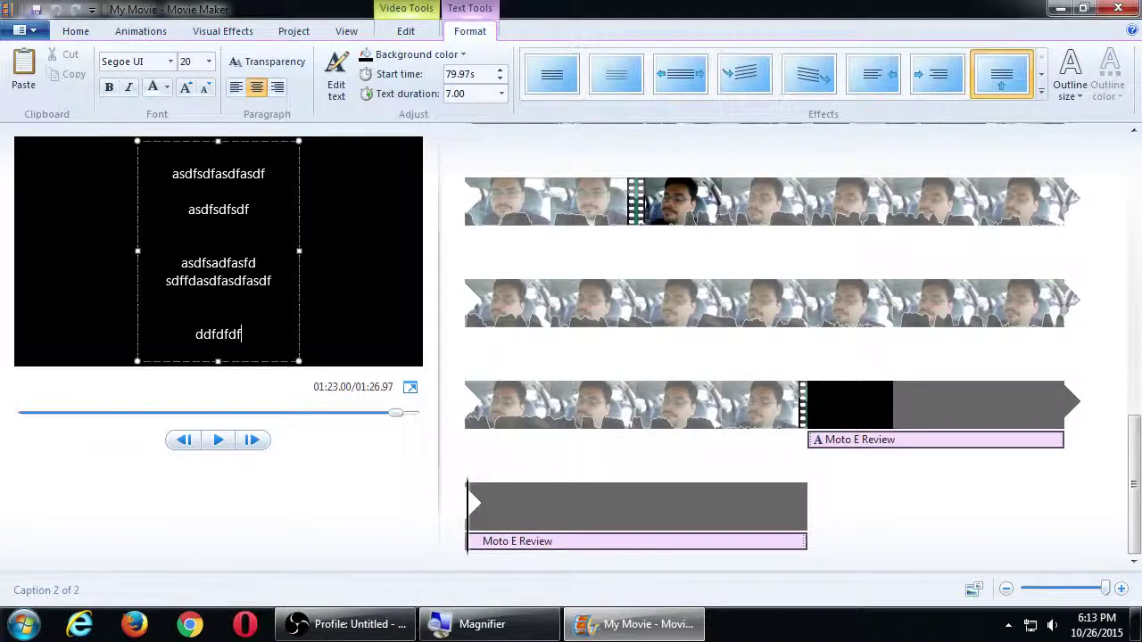
Clear the dummy lines under the website address and write "Follow us for more reviews" in their place.
scroll(272, 350, "up", 8)
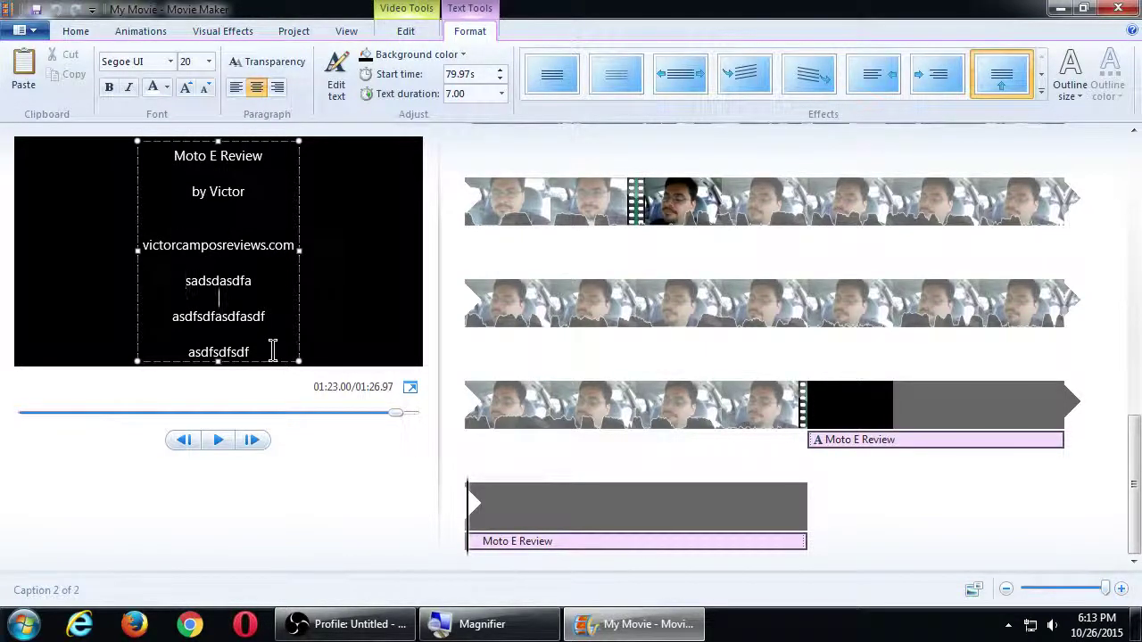
key("ctrl+a")
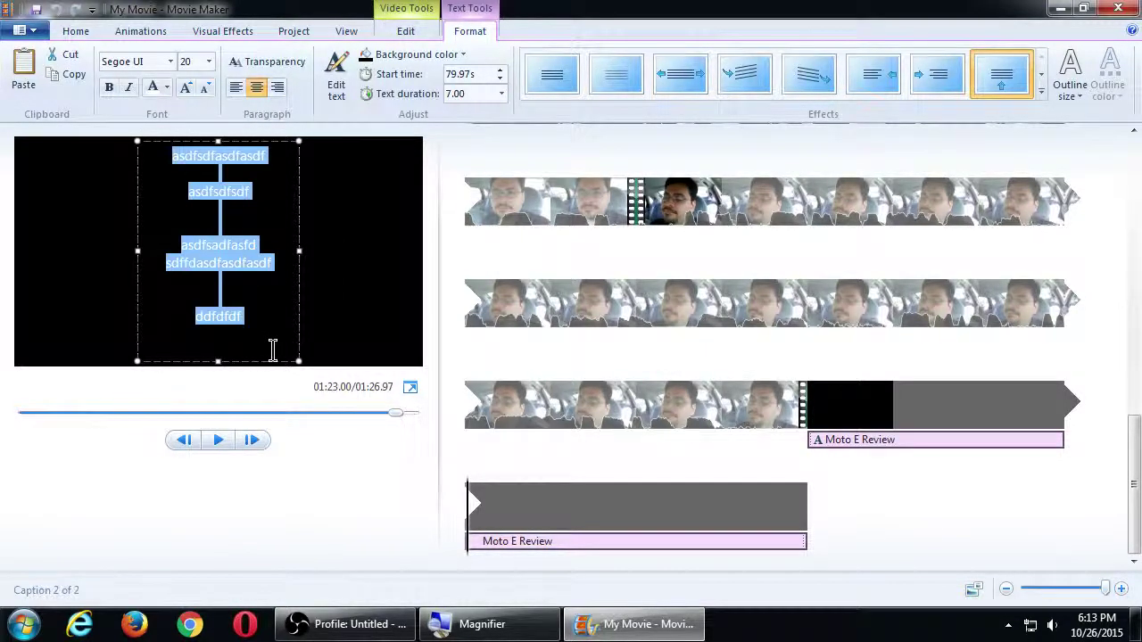
key("BackSpace")
type("Fo")
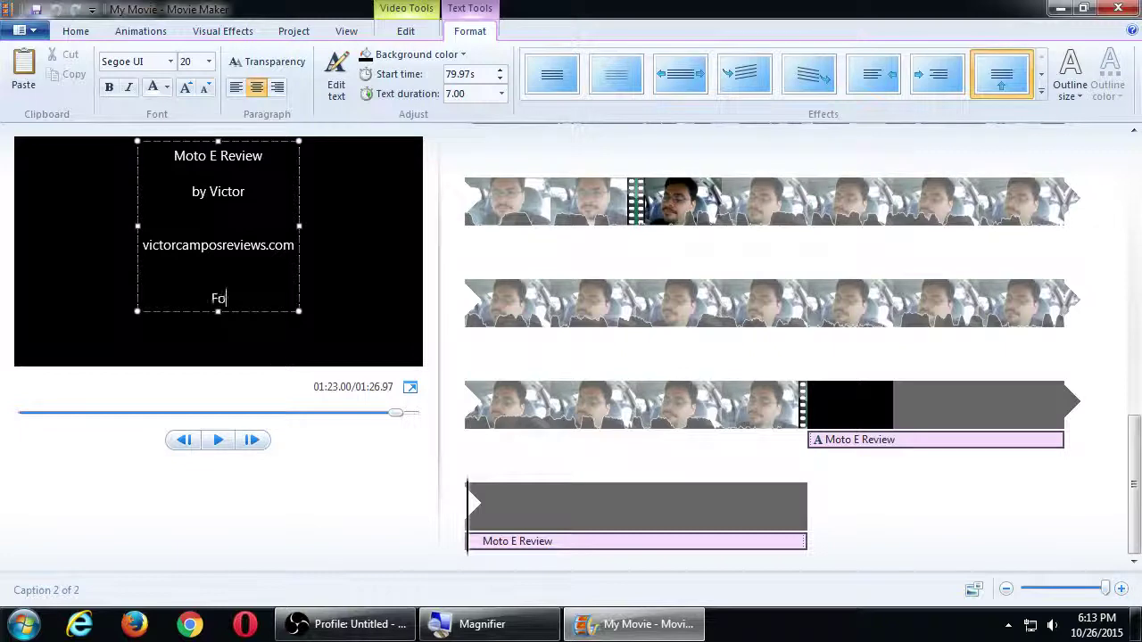
type("llow us for mo")
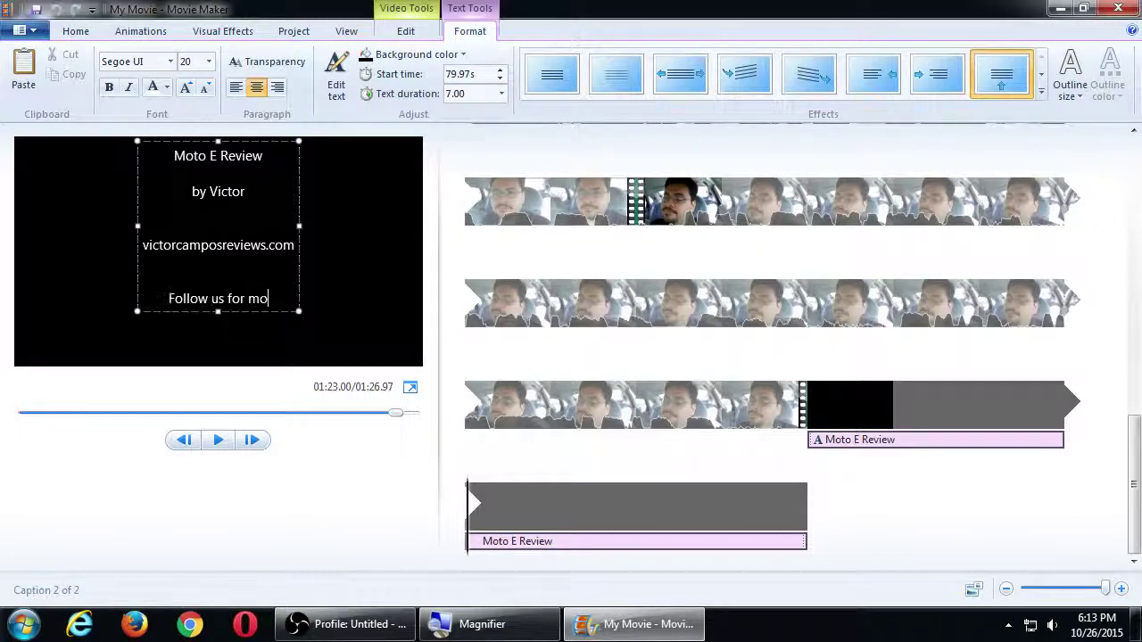
type("re reviews")
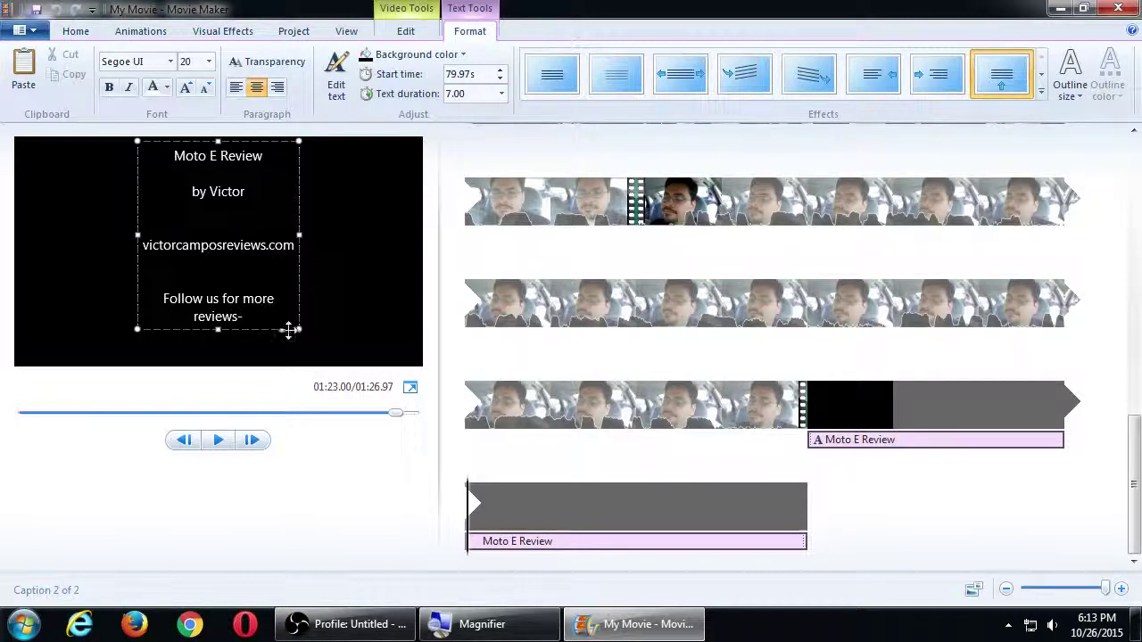
Widen the credits text box across the full frame and insert two blank lines above "Follow us for more reviews".
left_click_drag(305, 242, 419, 234)
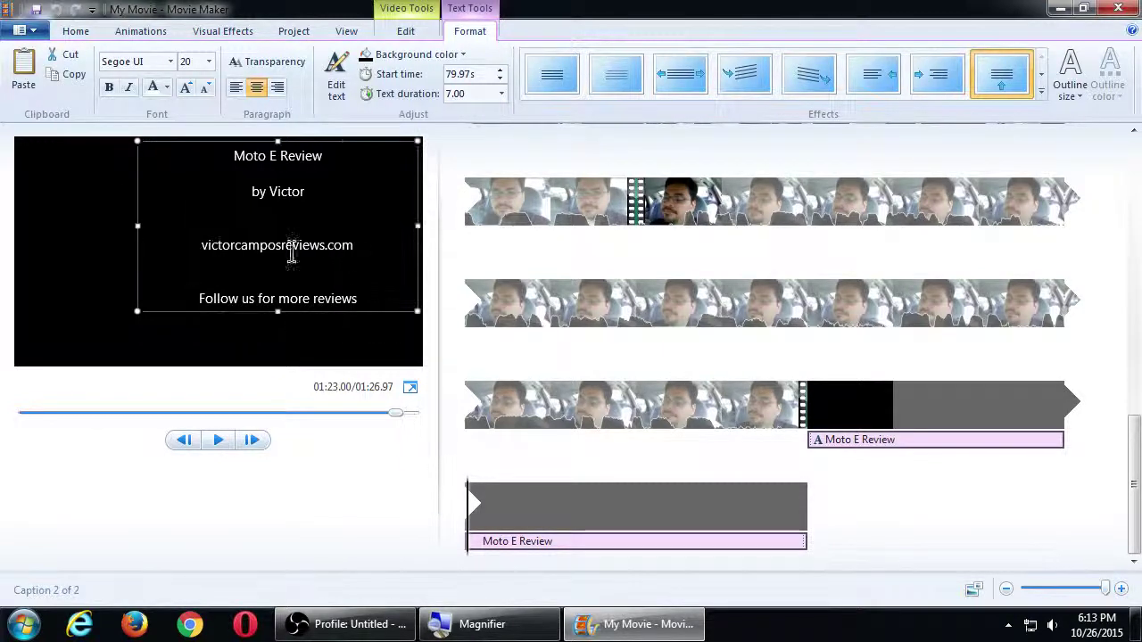
left_click_drag(140, 229, 11, 228)
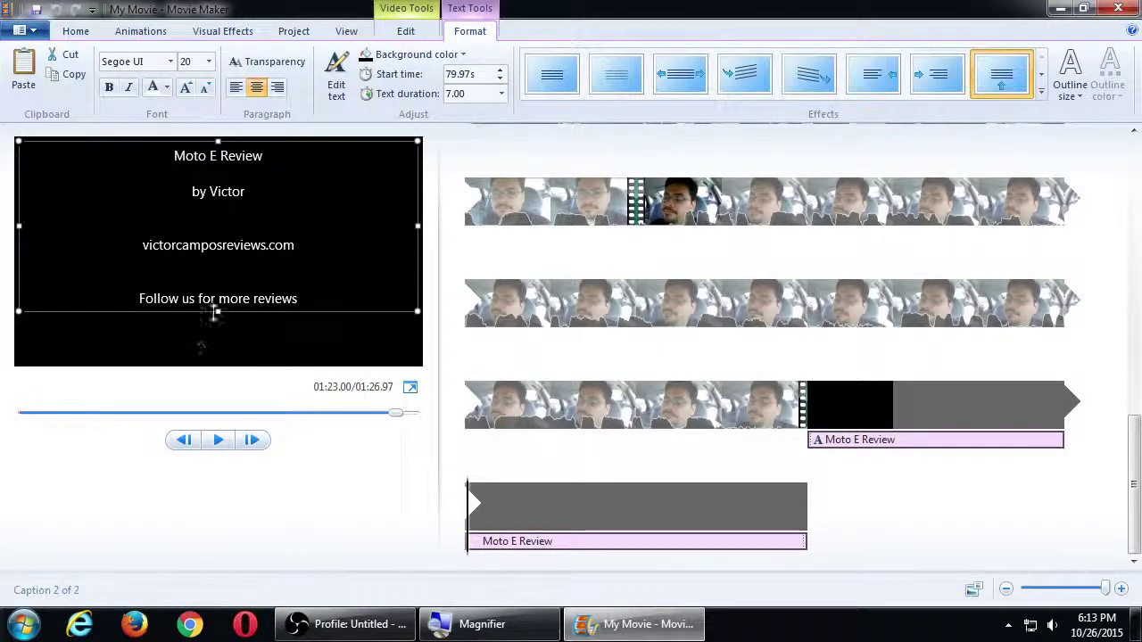
left_click(319, 278)
key("Return")
key("Return")
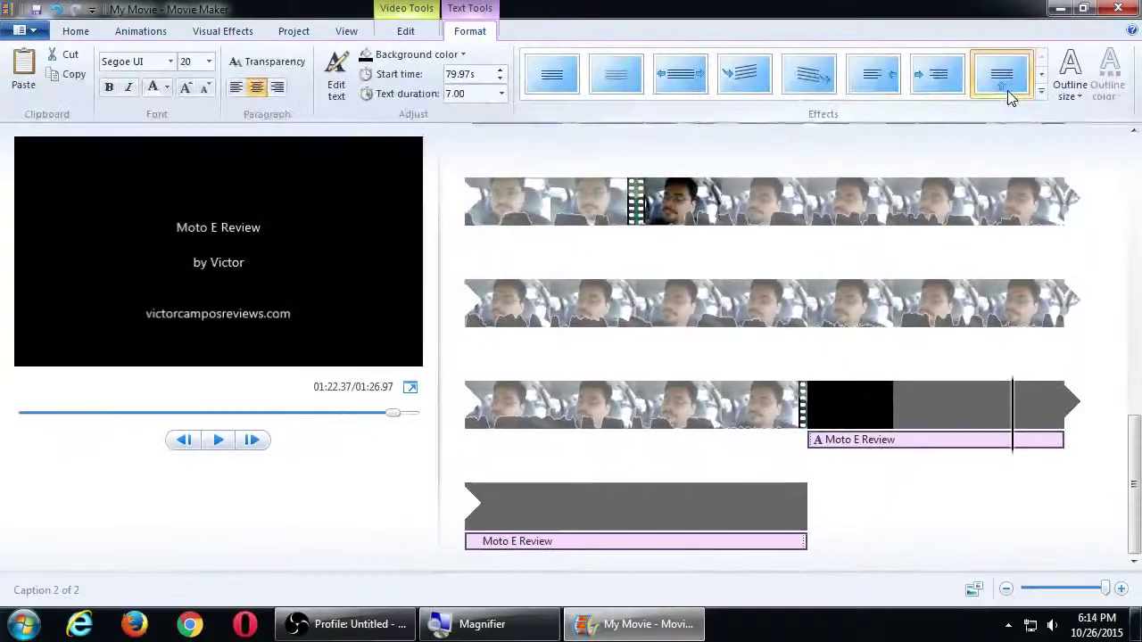
Apply the upward-scrolling text effect to the credits and play back from the car clip into them.
left_click(1002, 75)
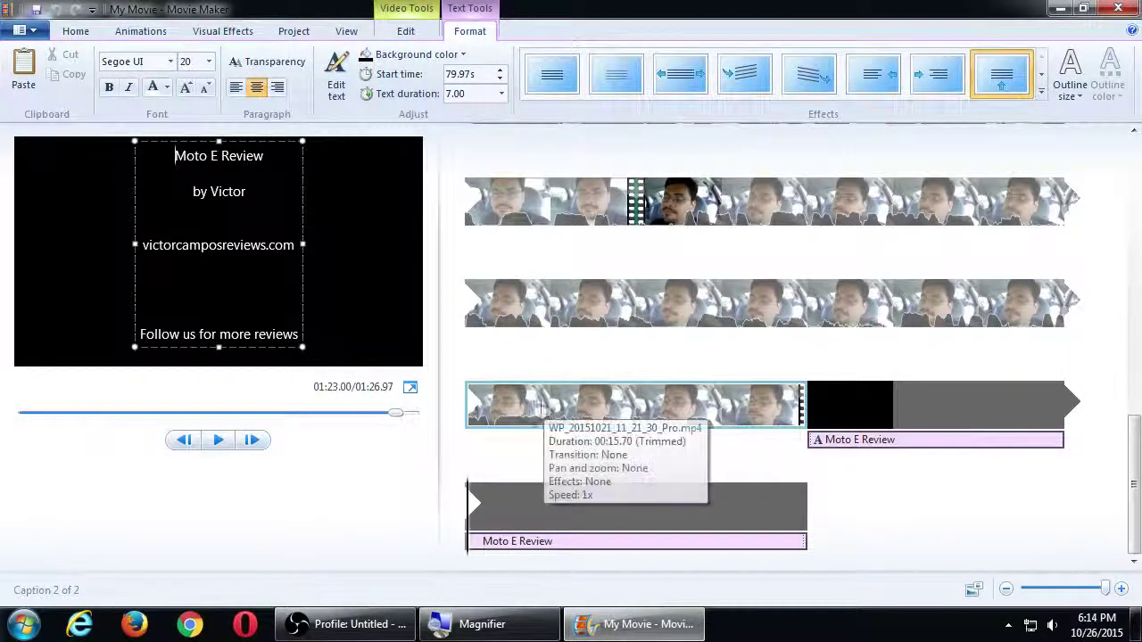
left_click(510, 410)
key("space")
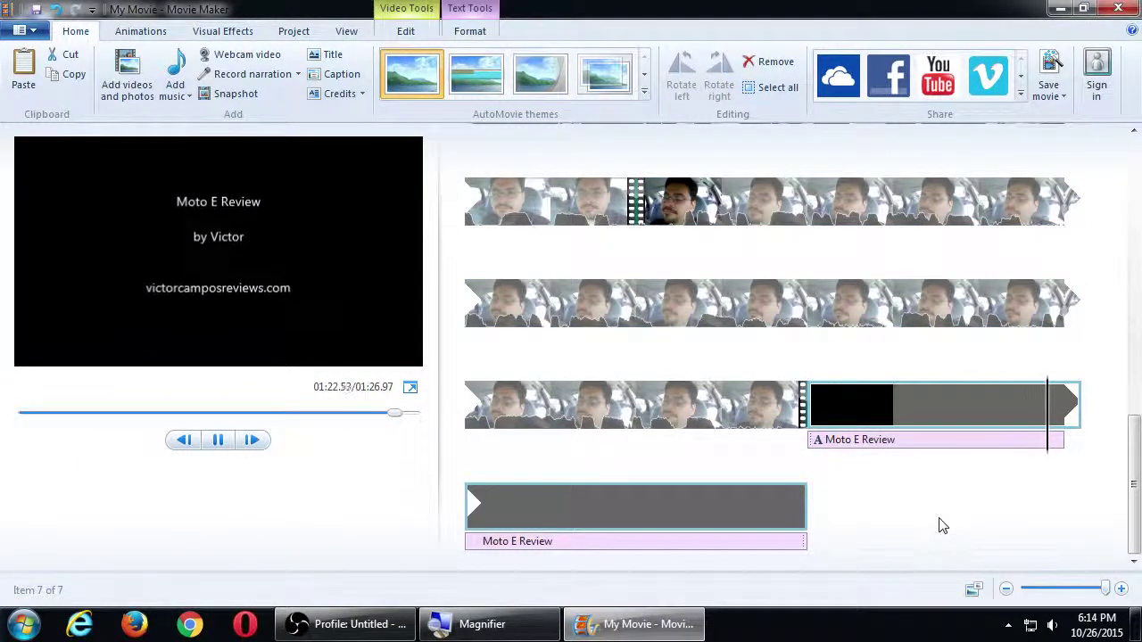
key("space")
Move the playhead to the start of the credits clip and apply the "Blur - through black" transition to it.
left_click(745, 428)
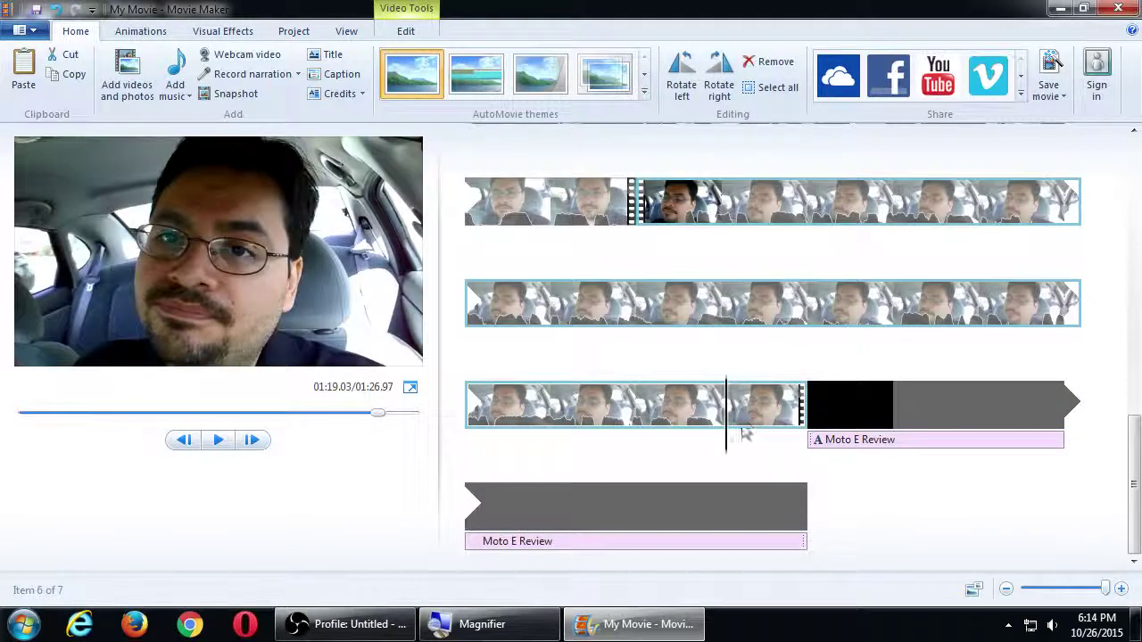
left_click_drag(730, 435, 859, 408)
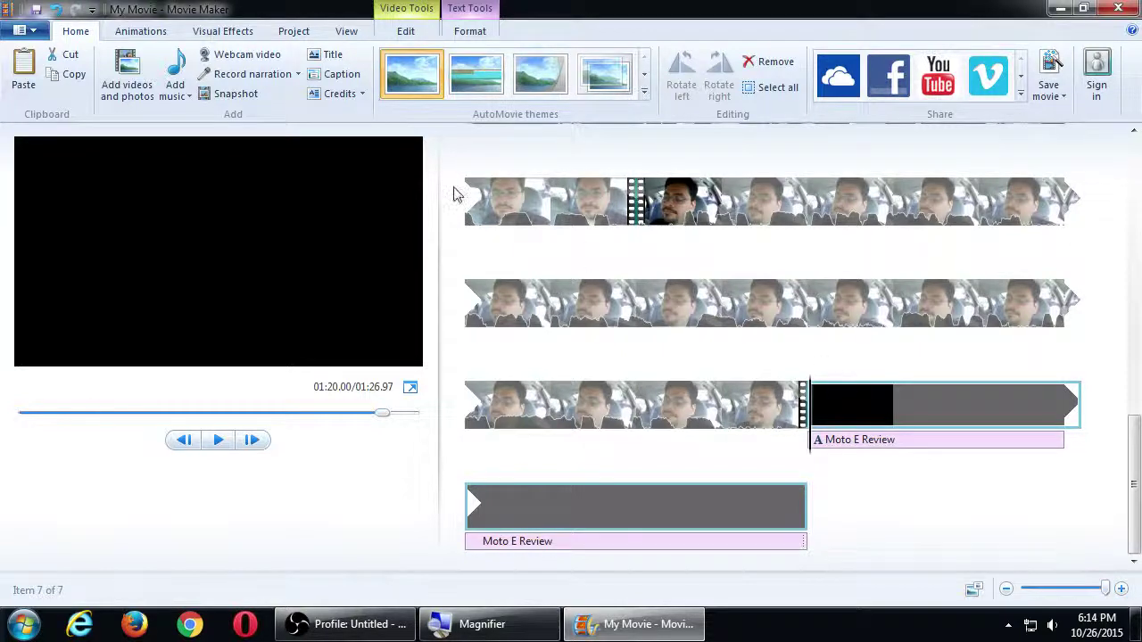
left_click(140, 32)
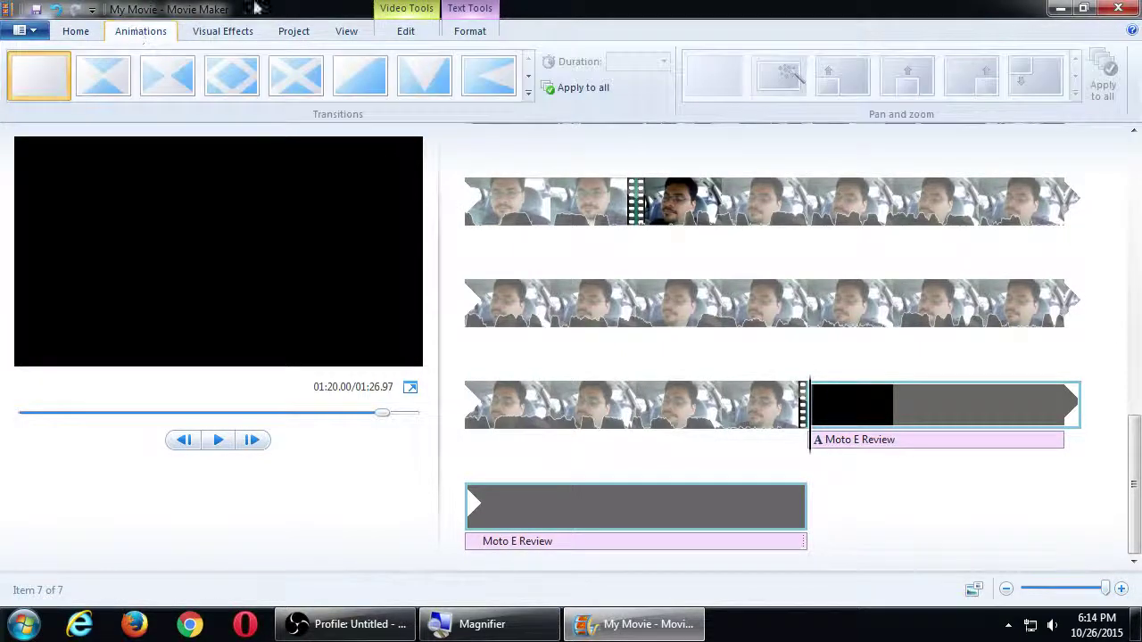
left_click(528, 77)
left_click(528, 77)
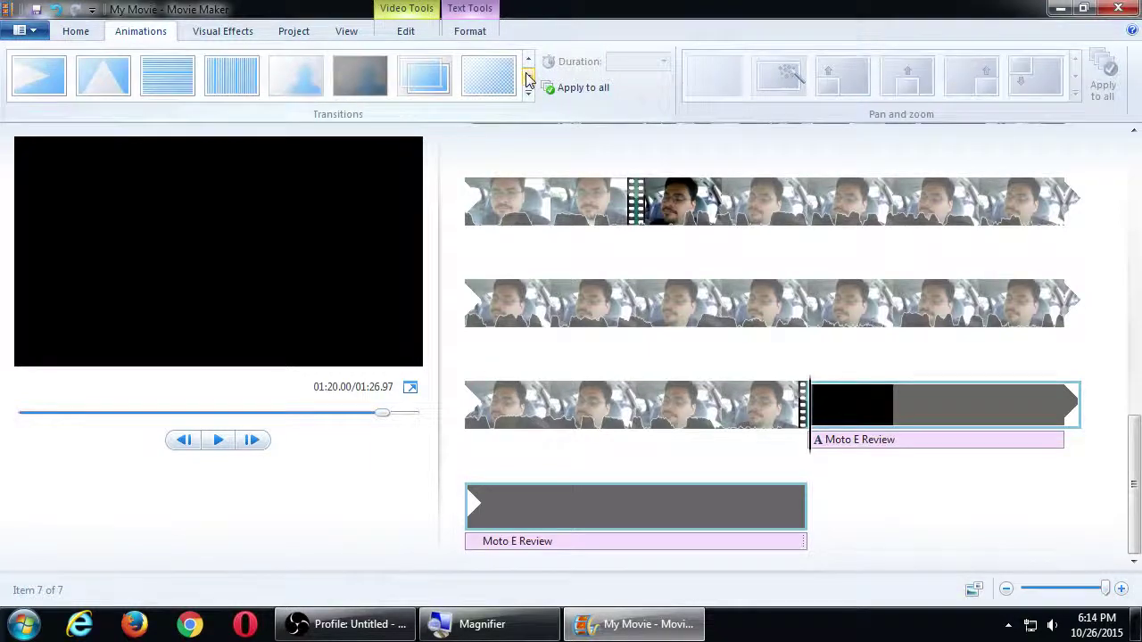
left_click(341, 88)
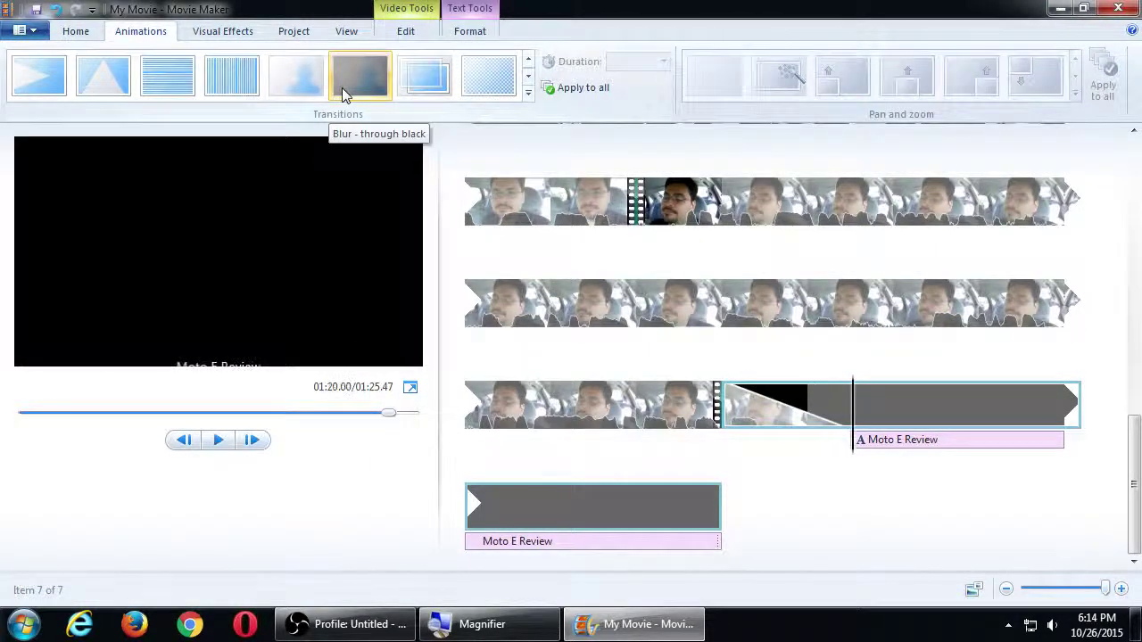
left_click(342, 87)
Set the credits transition's duration to 0.25 and play across the join from the car clip.
left_click(664, 61)
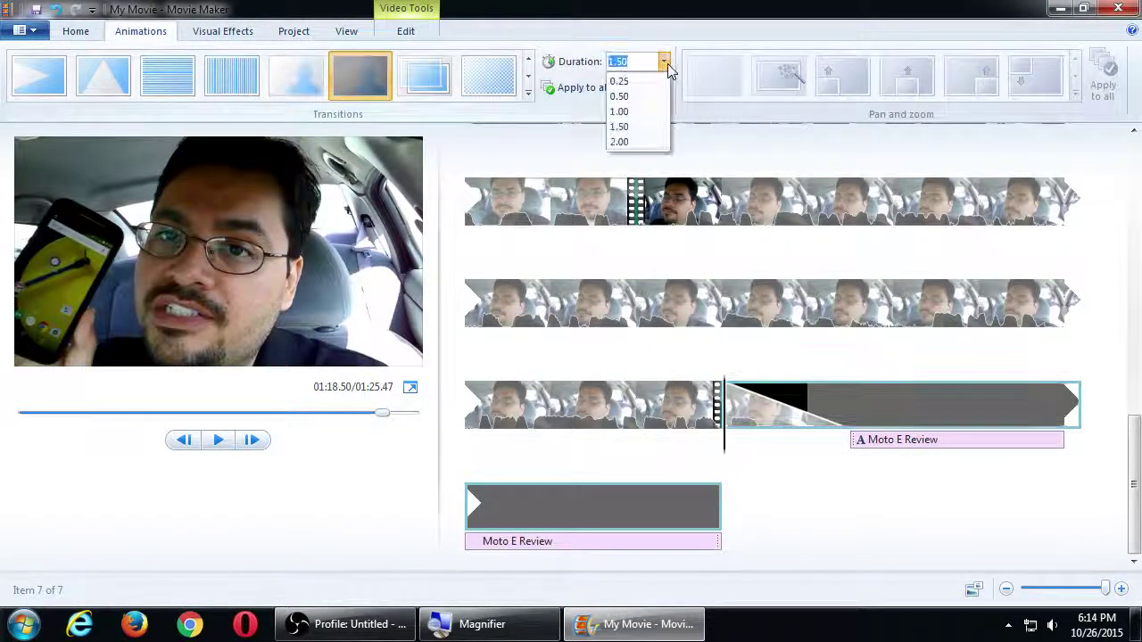
left_click(663, 81)
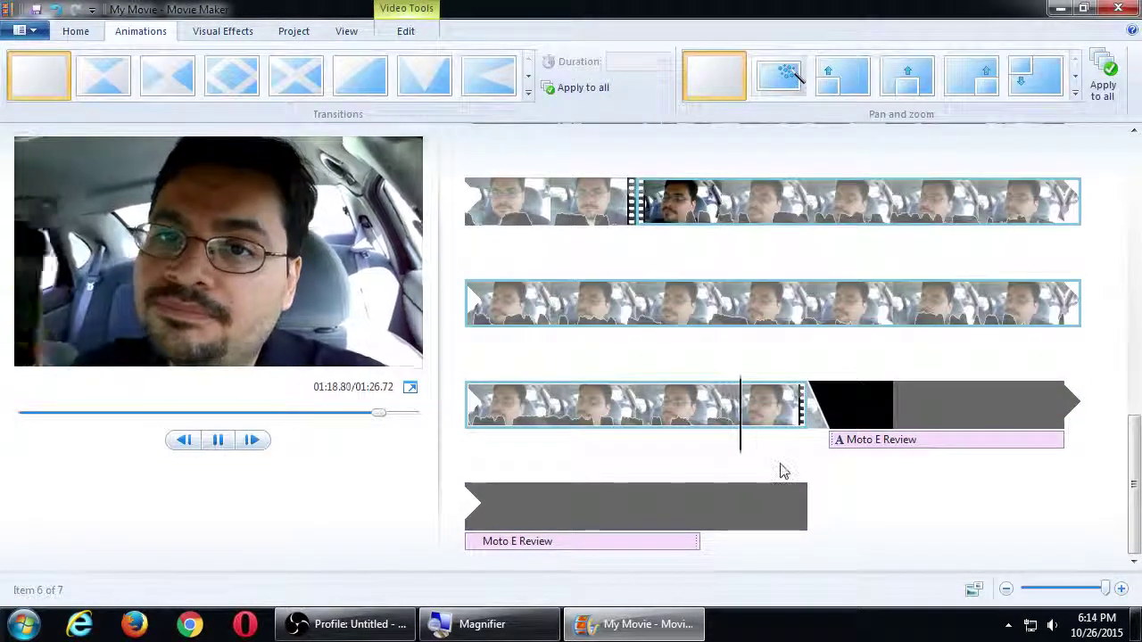
left_click(646, 416)
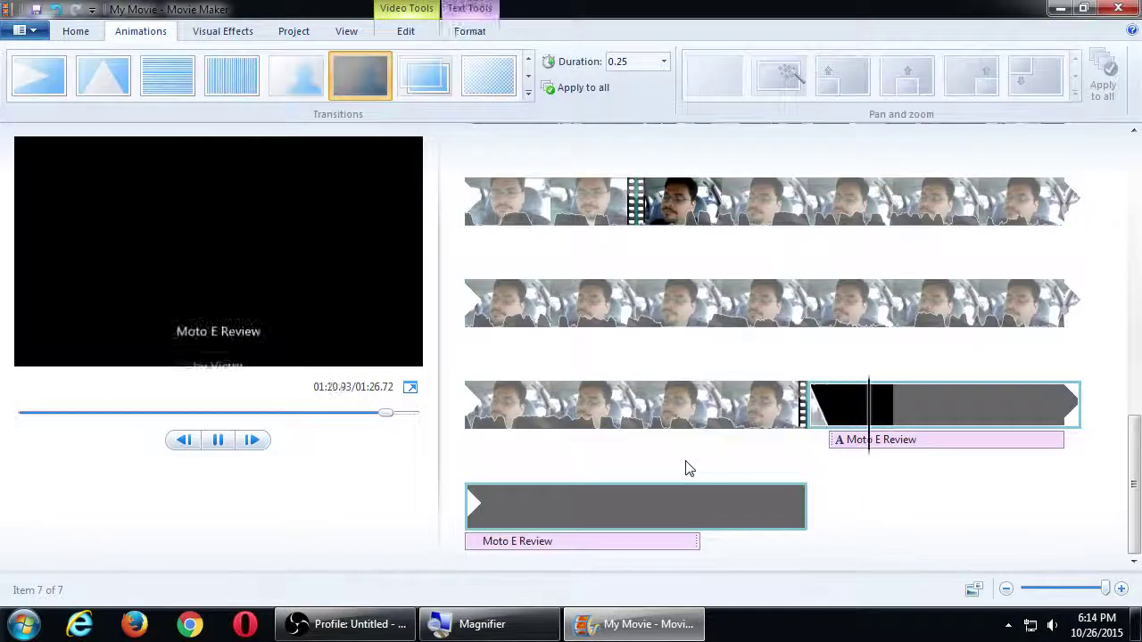
Set the credits transition's duration to 0.50 and play from the end of the car clip into the credits.
left_click(664, 64)
left_click(649, 97)
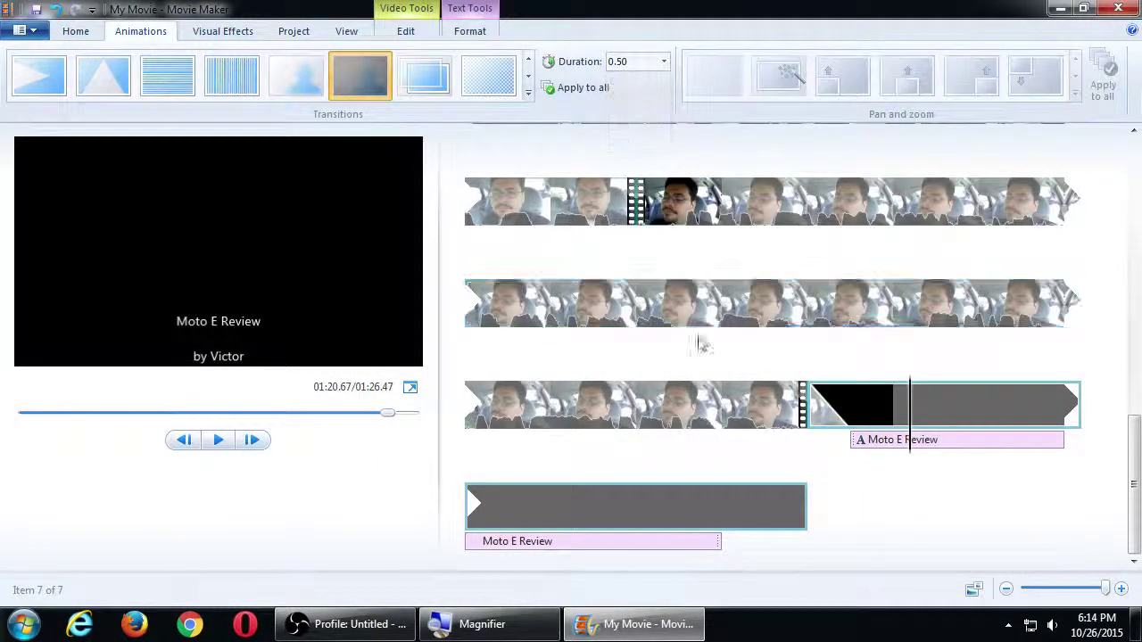
left_click(654, 414)
key("space")
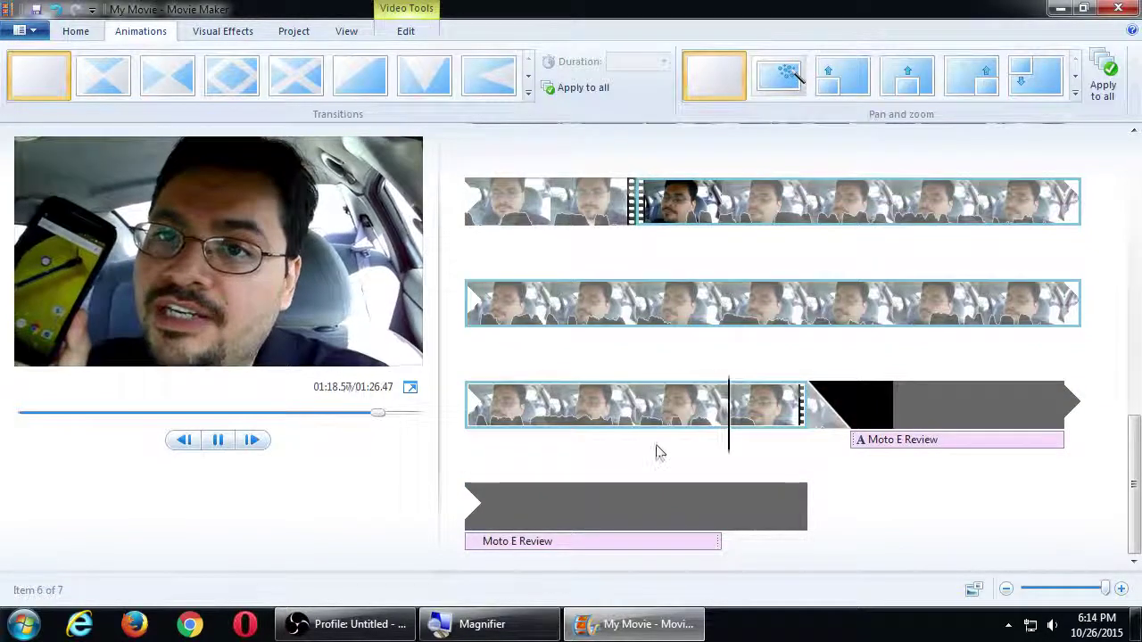
key("space")
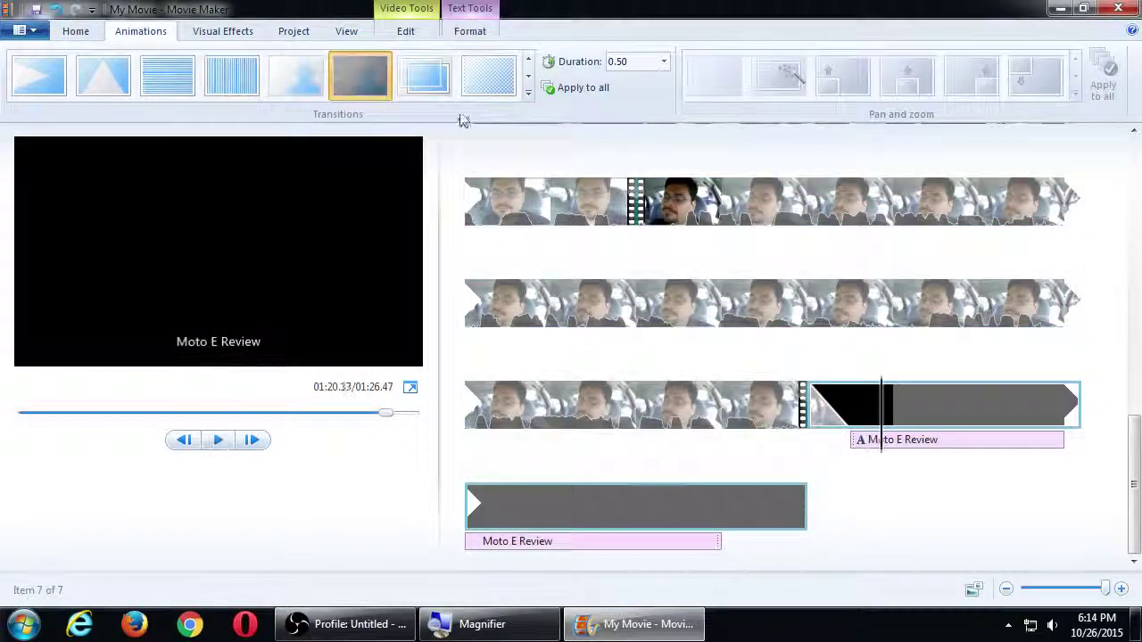
Set the credits transition's duration to 1.00 and preview the change from the car clip to the credits.
left_click(664, 62)
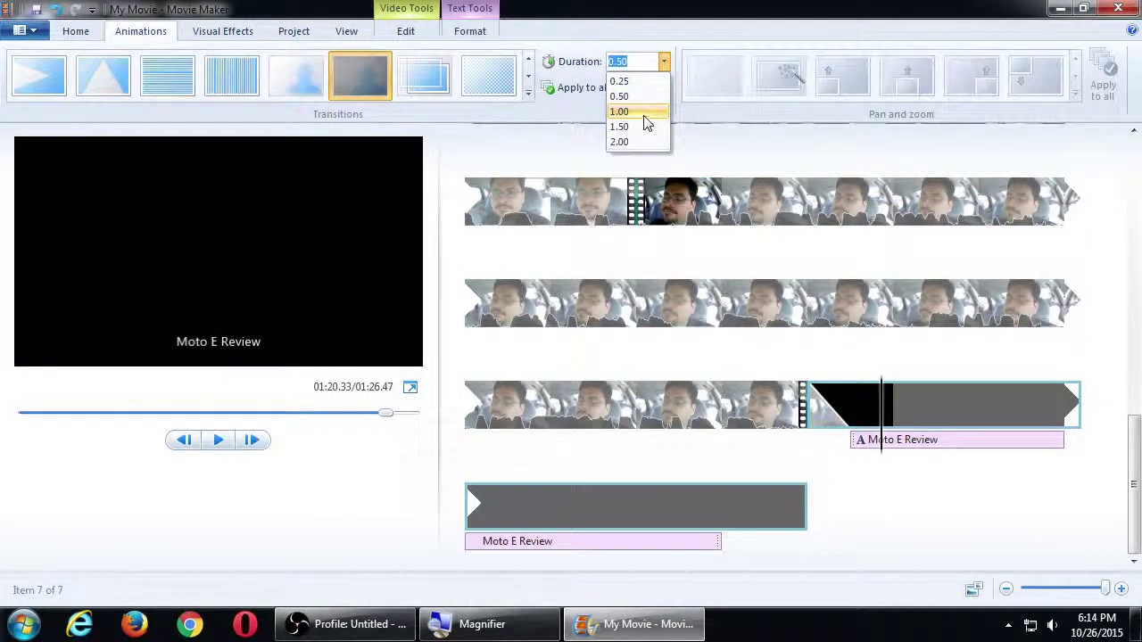
left_click(647, 112)
left_click(630, 410)
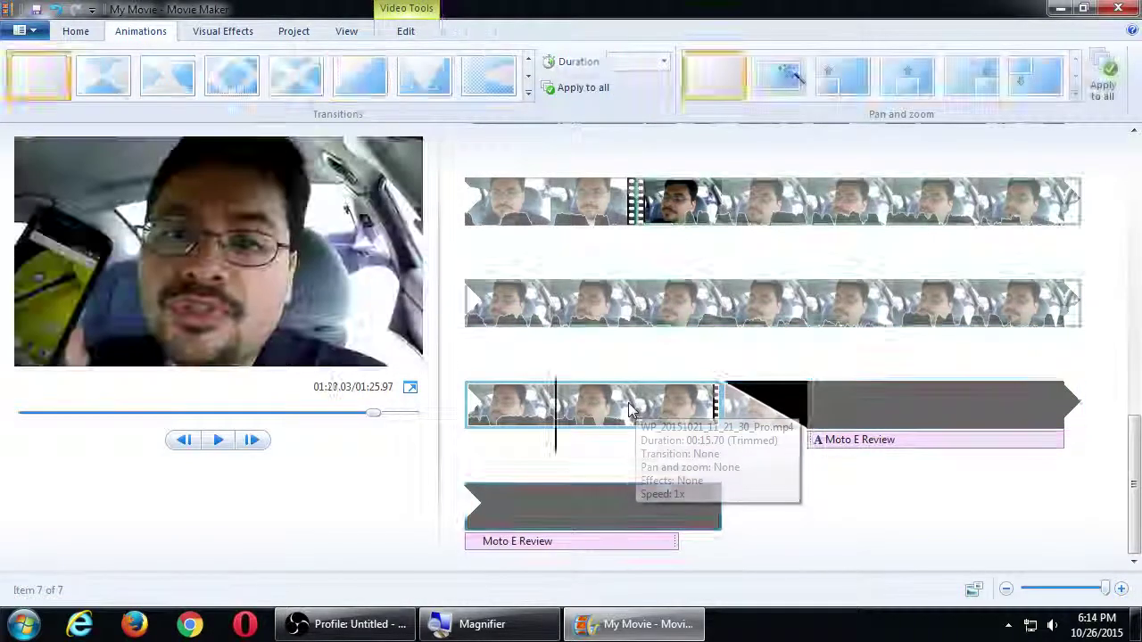
key("space")
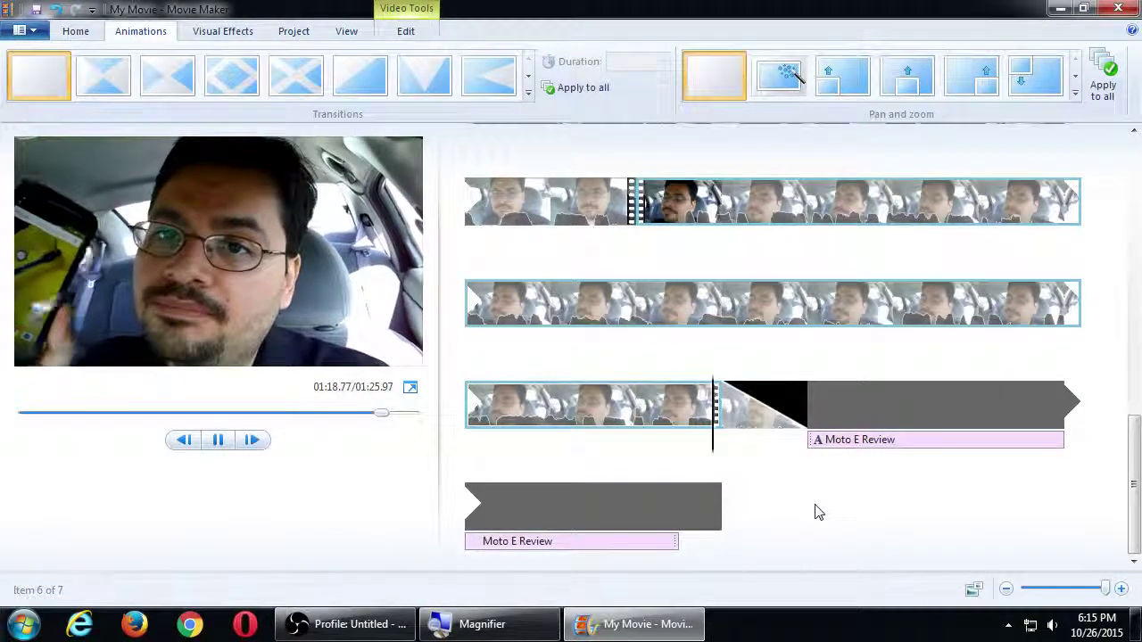
key("space")
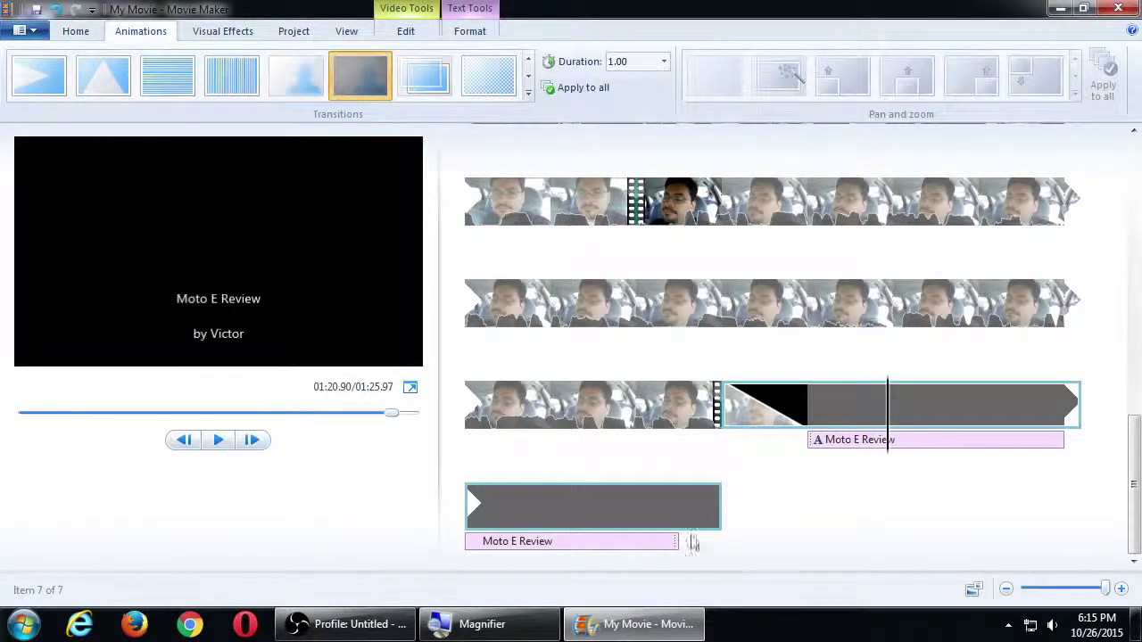
Reapply "Blur - through black" to the credits clip and play from the car clip to the end of the movie.
left_click(360, 82)
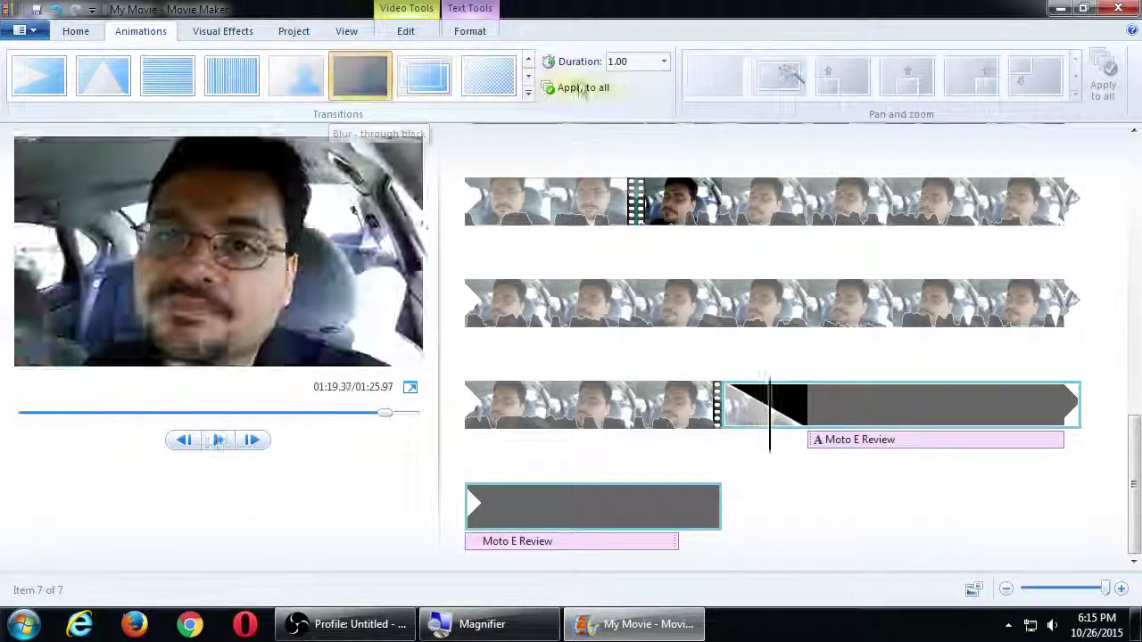
left_click(515, 410)
left_click(642, 420)
key("space")
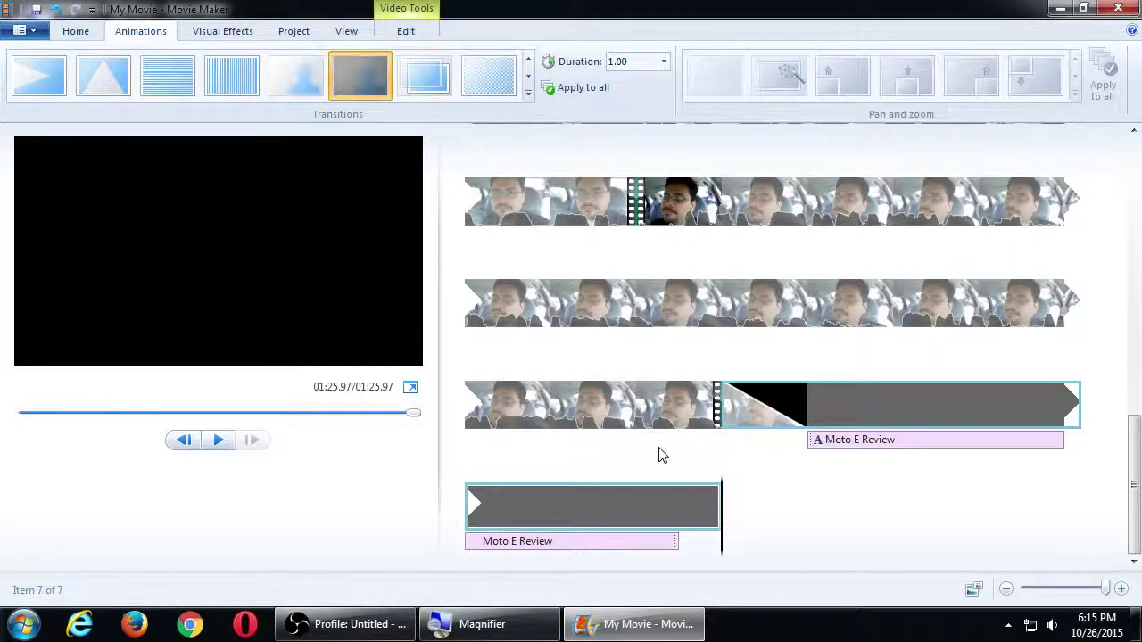
Set the credits clip's duration to 7.03 seconds.
left_click(669, 505)
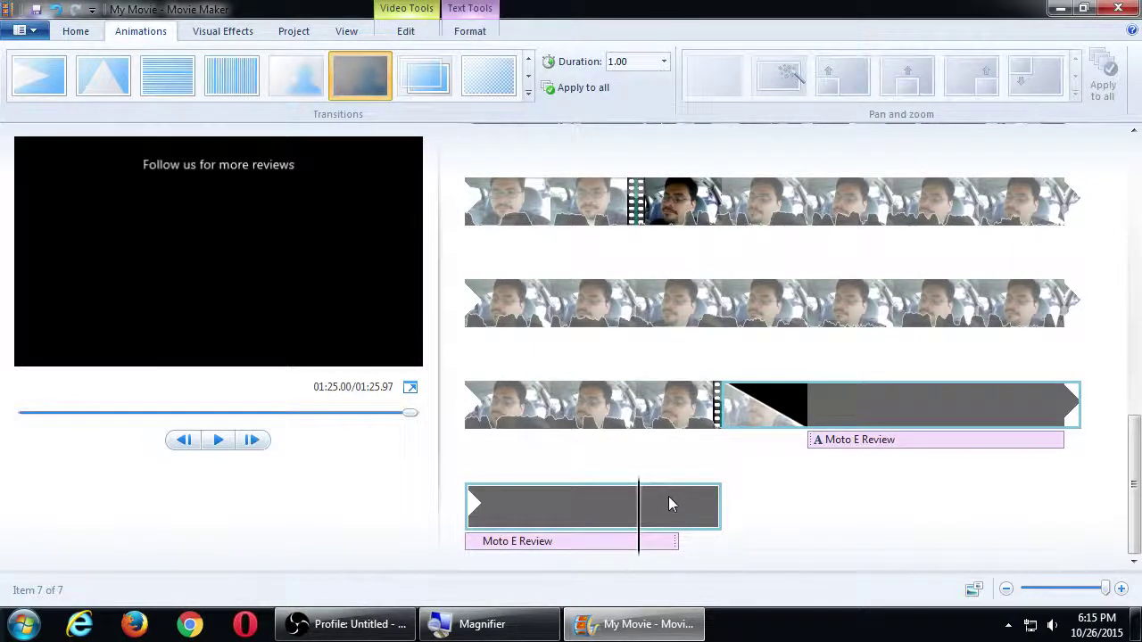
left_click(405, 32)
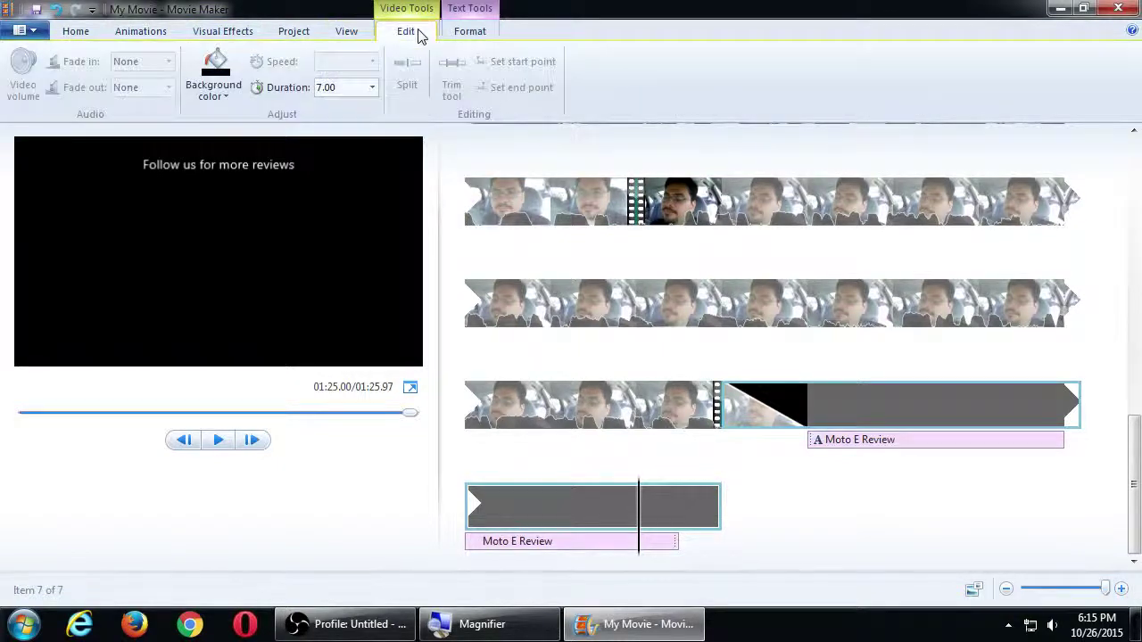
left_click(360, 87)
type("7.03")
key("Return")
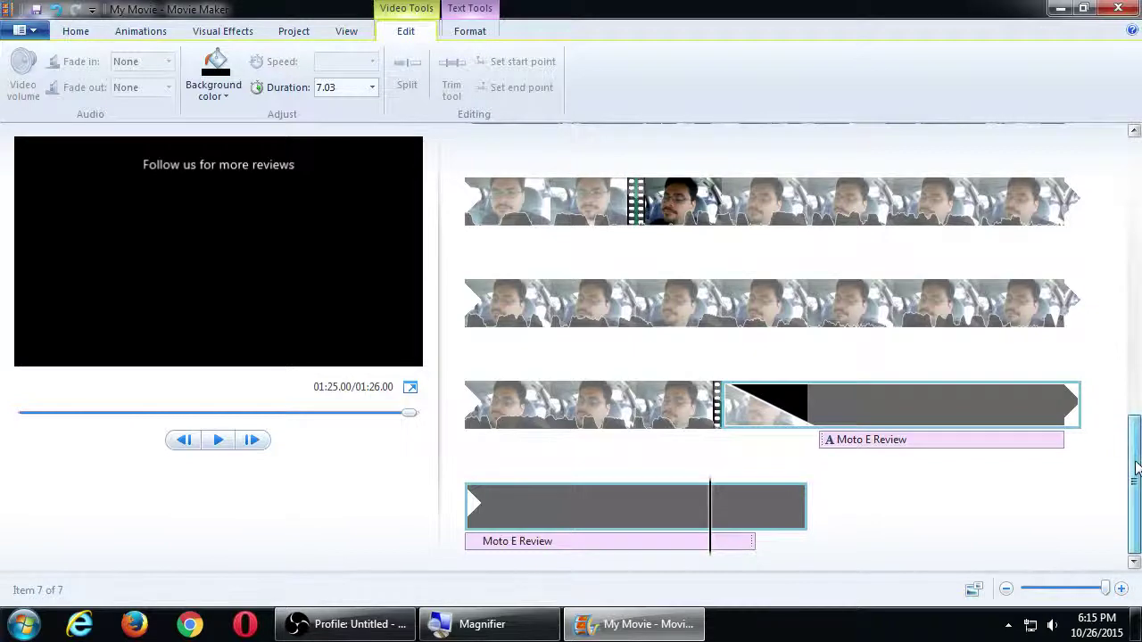
Change the background color of the opening "Moto E Review" title clip to black.
scroll(1134, 406, "up", 2)
left_click_drag(1135, 406, 1135, 169)
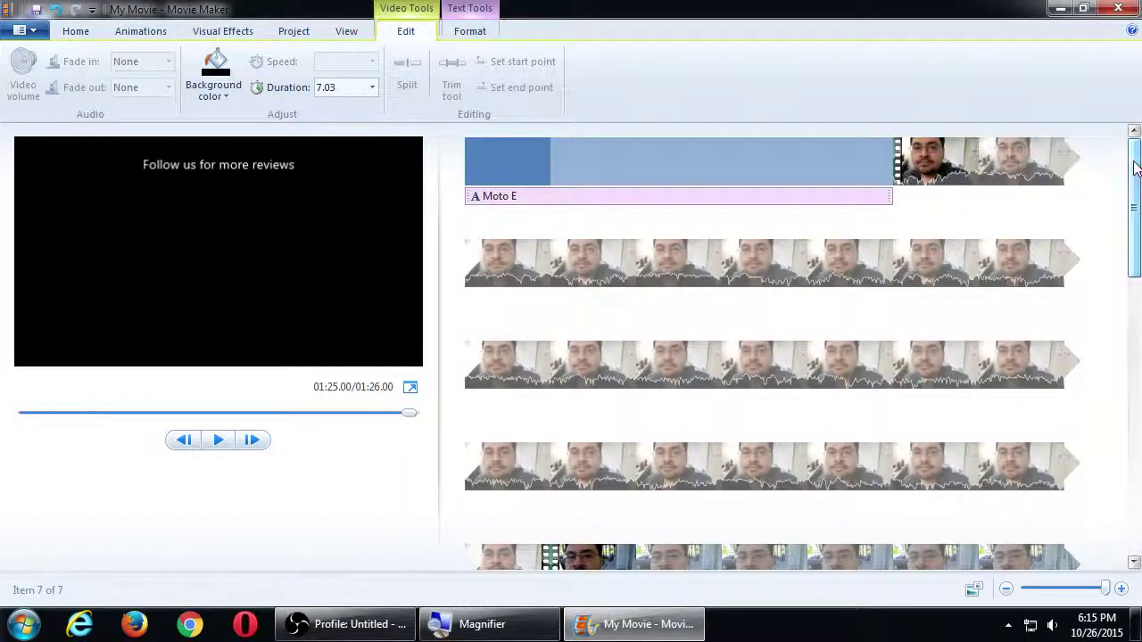
left_click(724, 174)
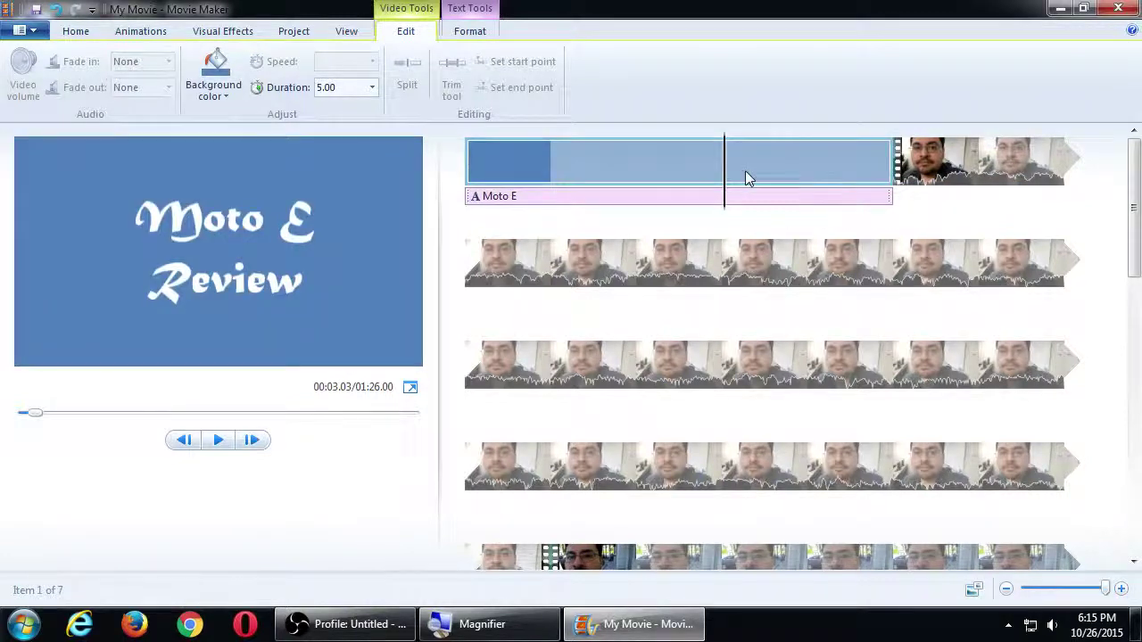
left_click(214, 80)
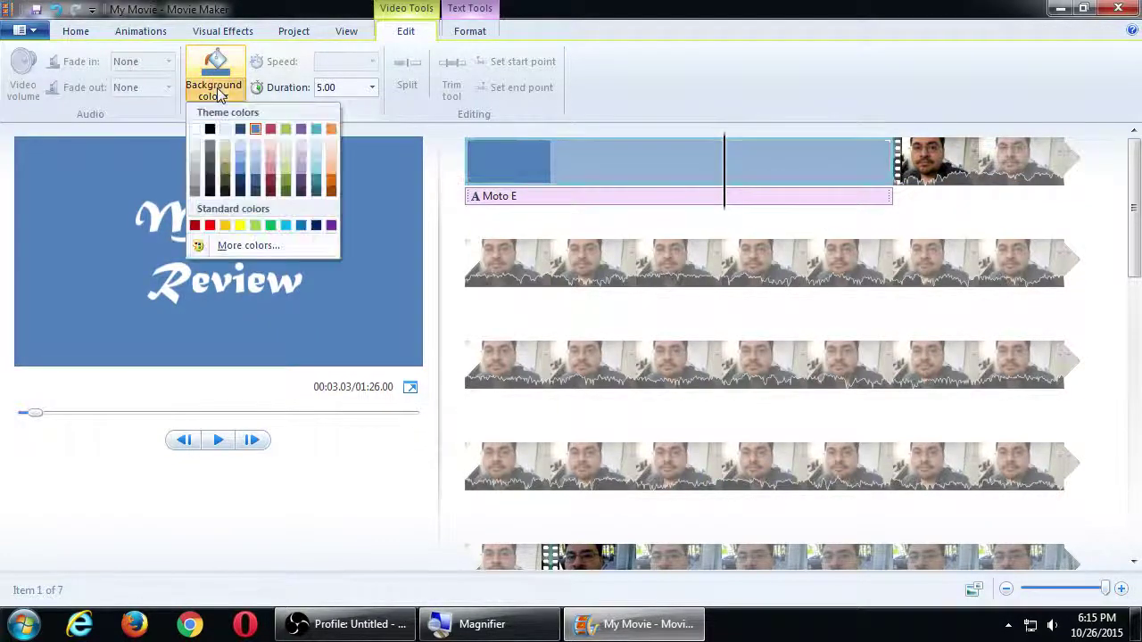
left_click(219, 126)
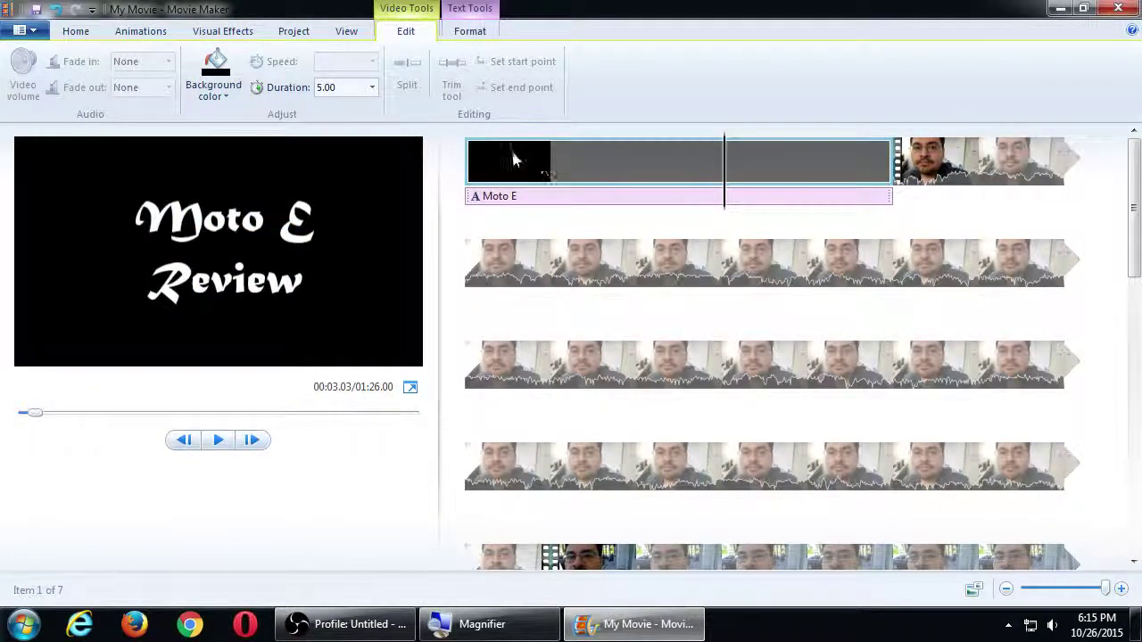
Play the movie from the opening title into the first indoor clip, then pause.
left_click(485, 159)
key("space")
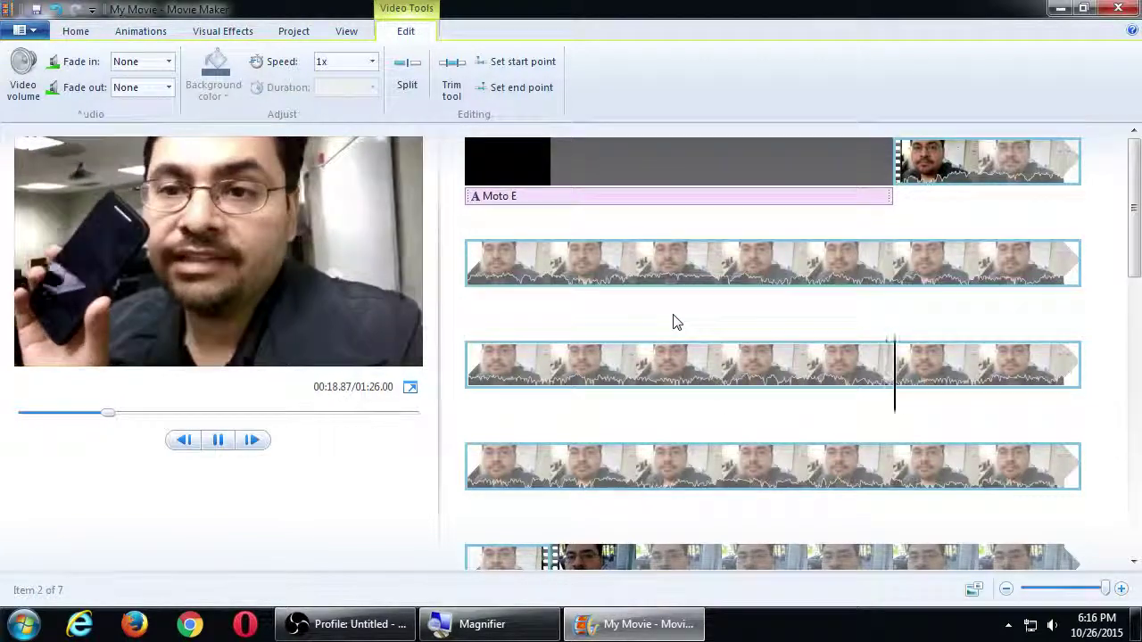
scroll(681, 304, "down", 4)
key("space")
Play the final car clip through the transition into the scrolling credits, then pause.
scroll(696, 314, "down", 5)
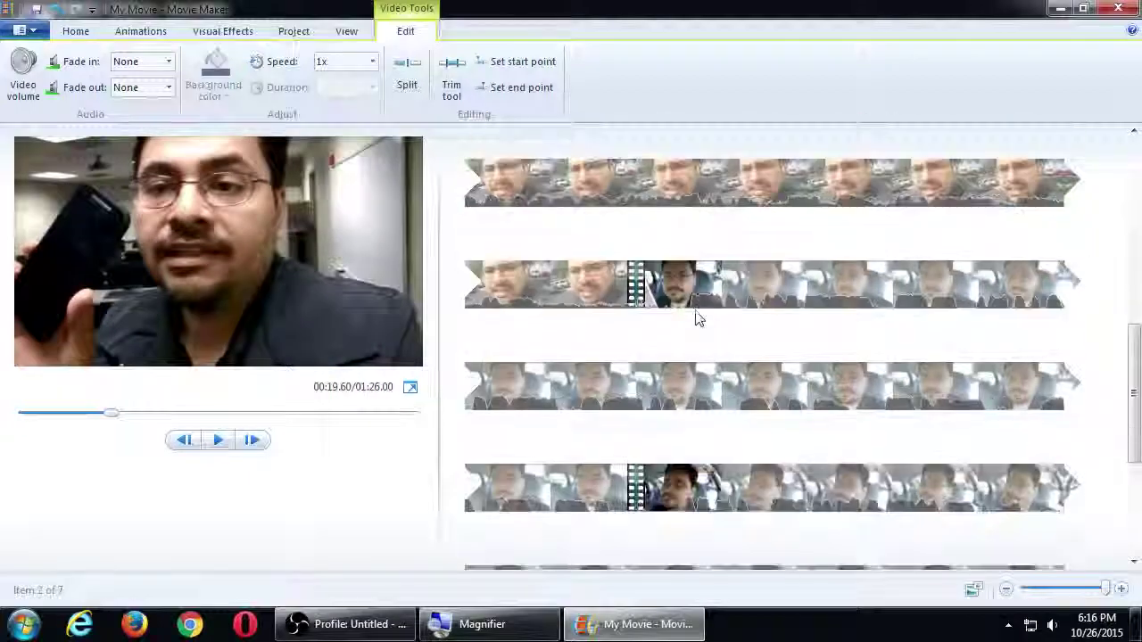
left_click(481, 489)
key("space")
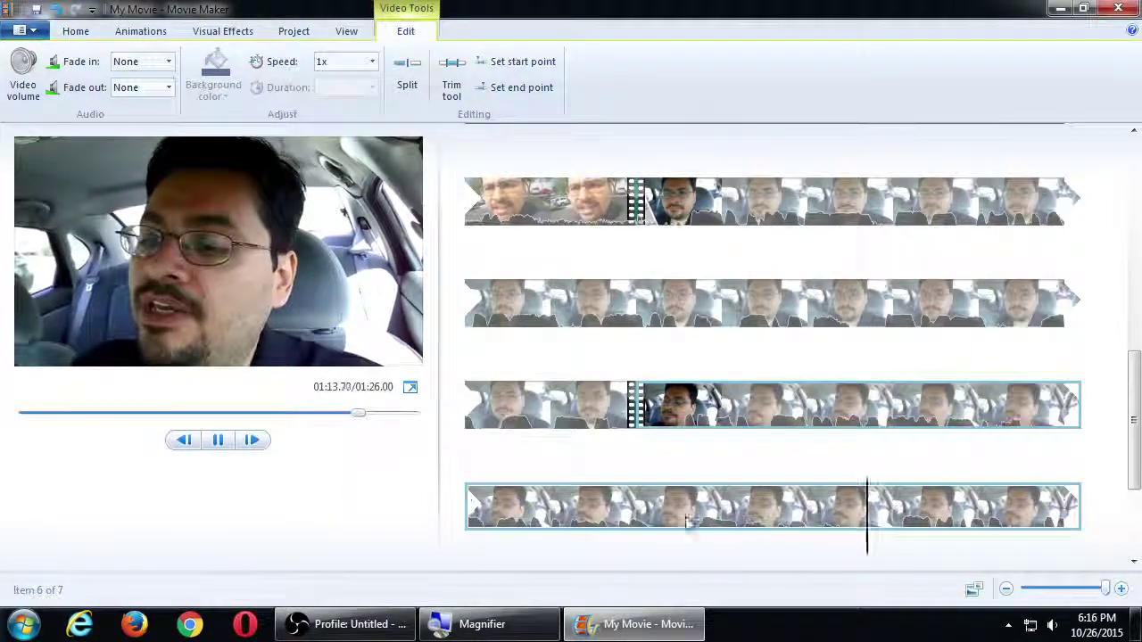
scroll(723, 516, "down", 1)
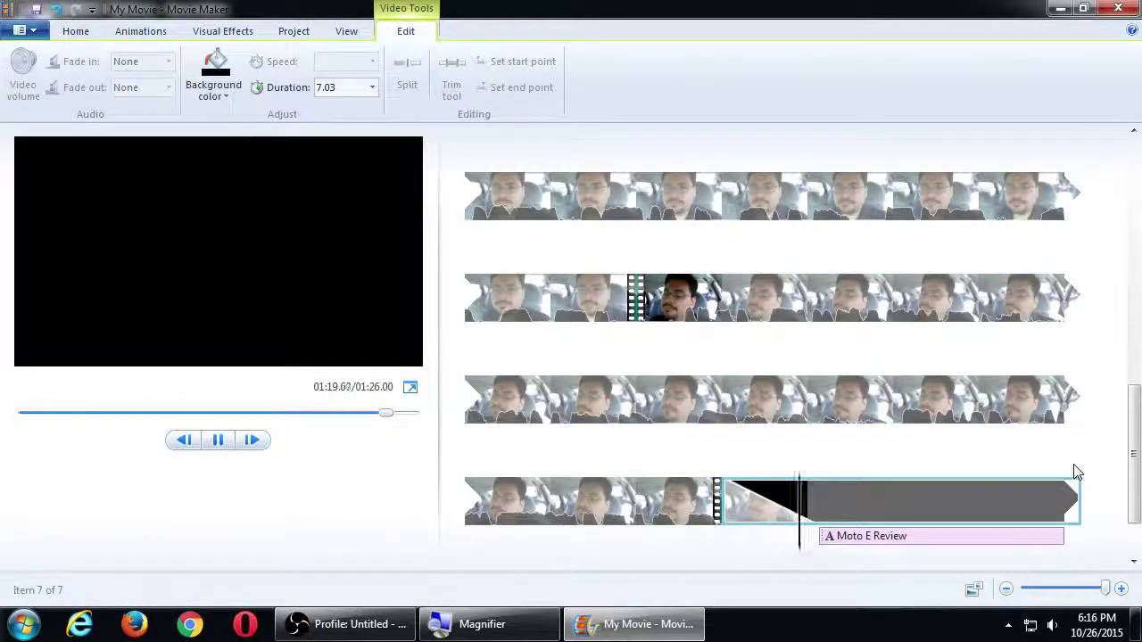
key("space")
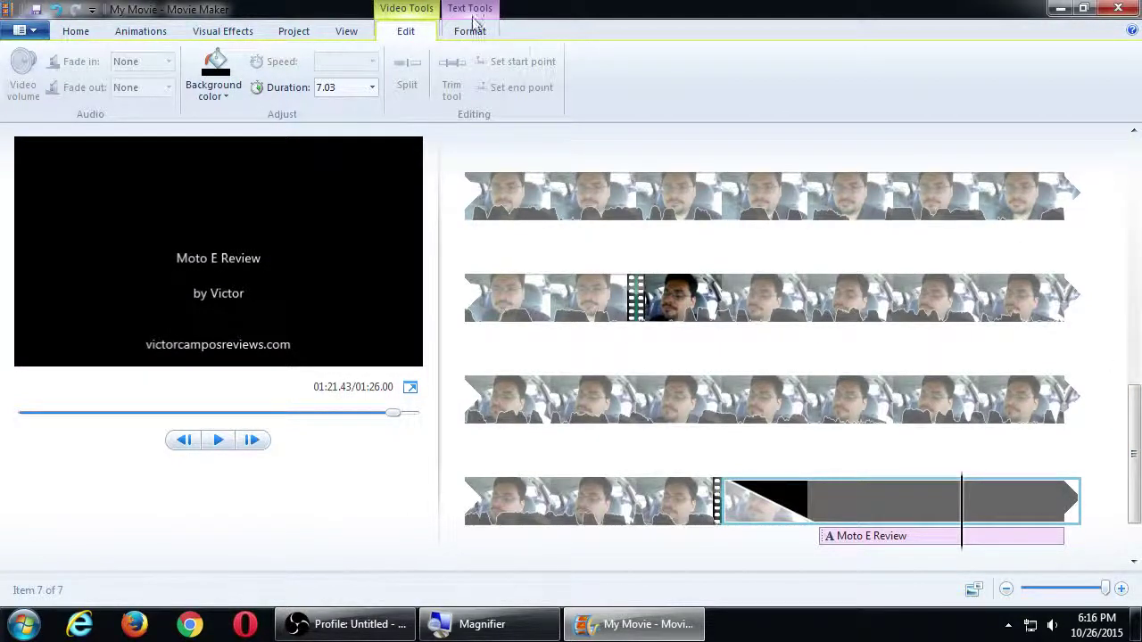
left_click(205, 34)
left_click(287, 31)
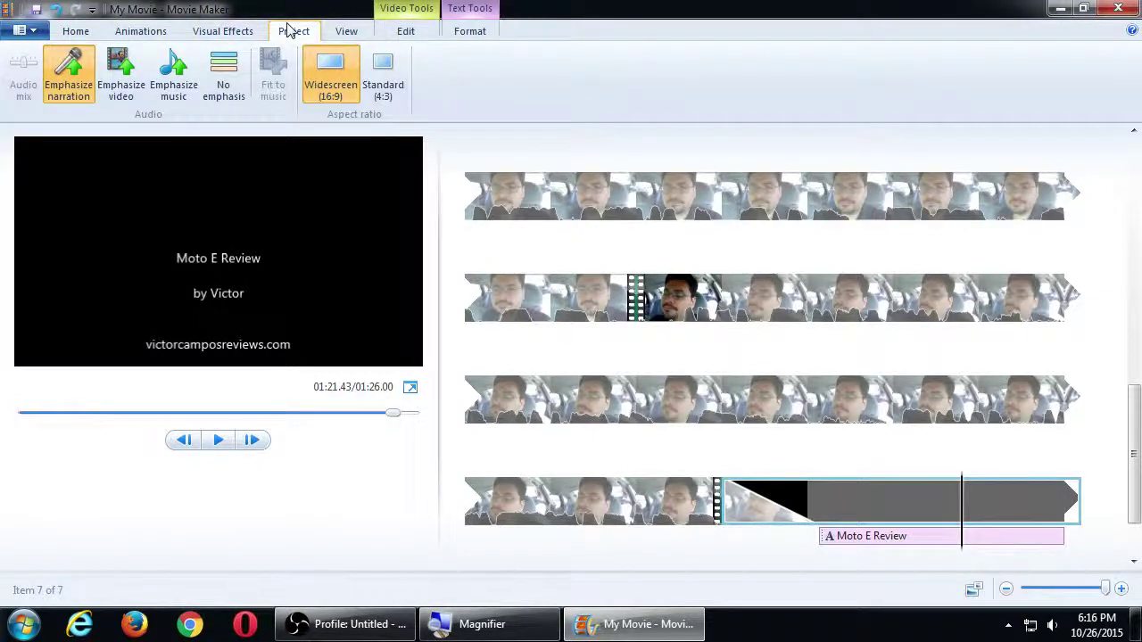
left_click(347, 32)
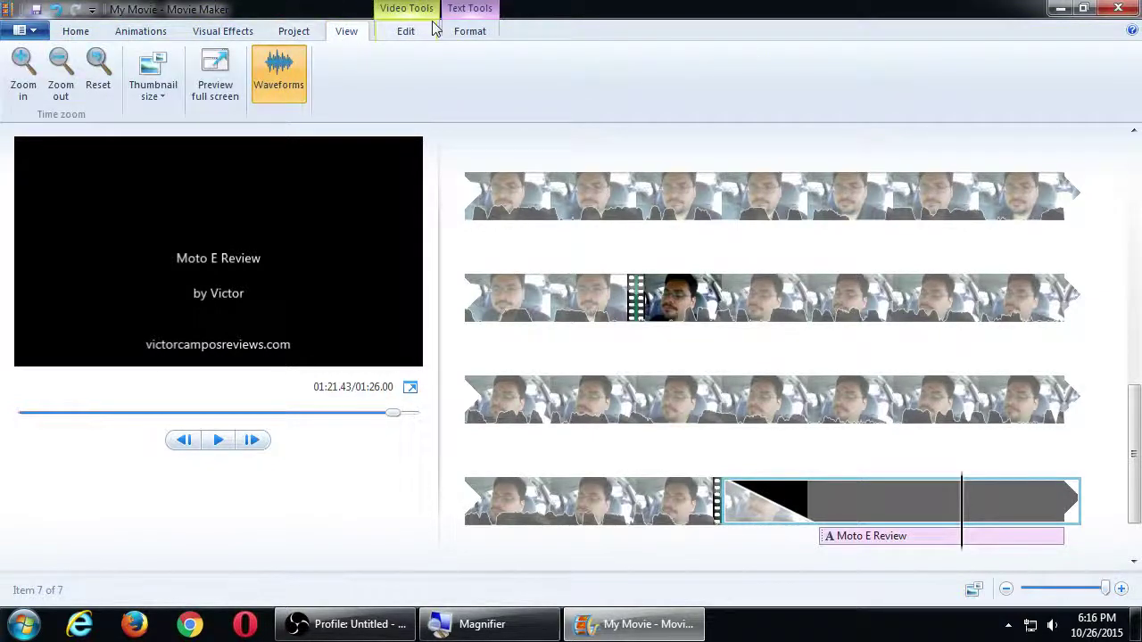
left_click(471, 27)
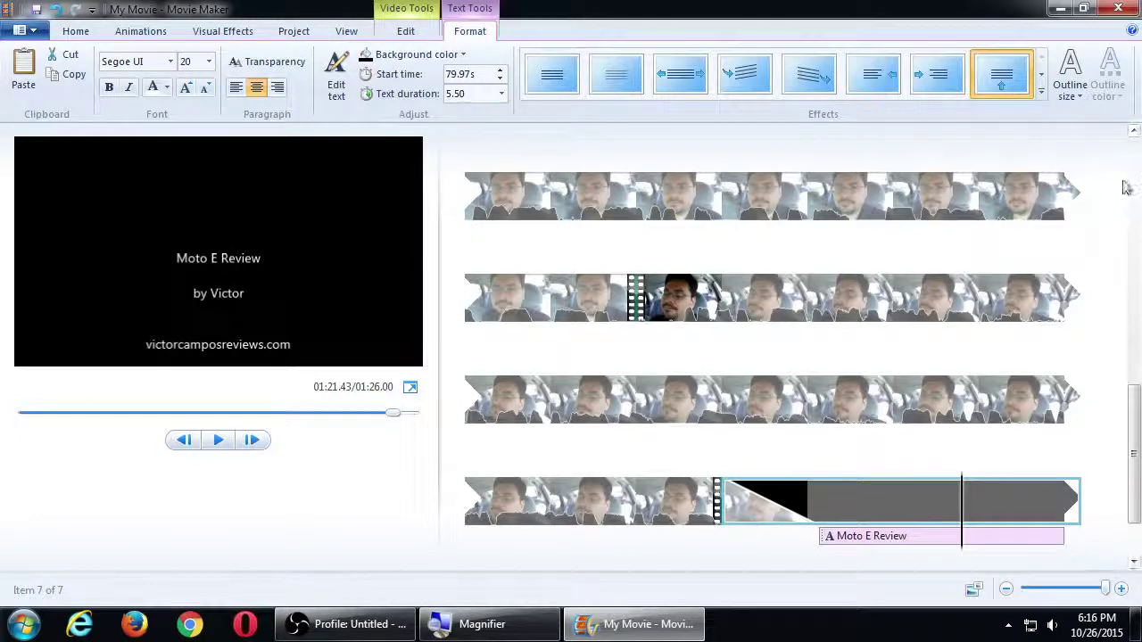
Return the playhead to the start of the opening title clip and bring up the commands for adding media.
left_click(1135, 156)
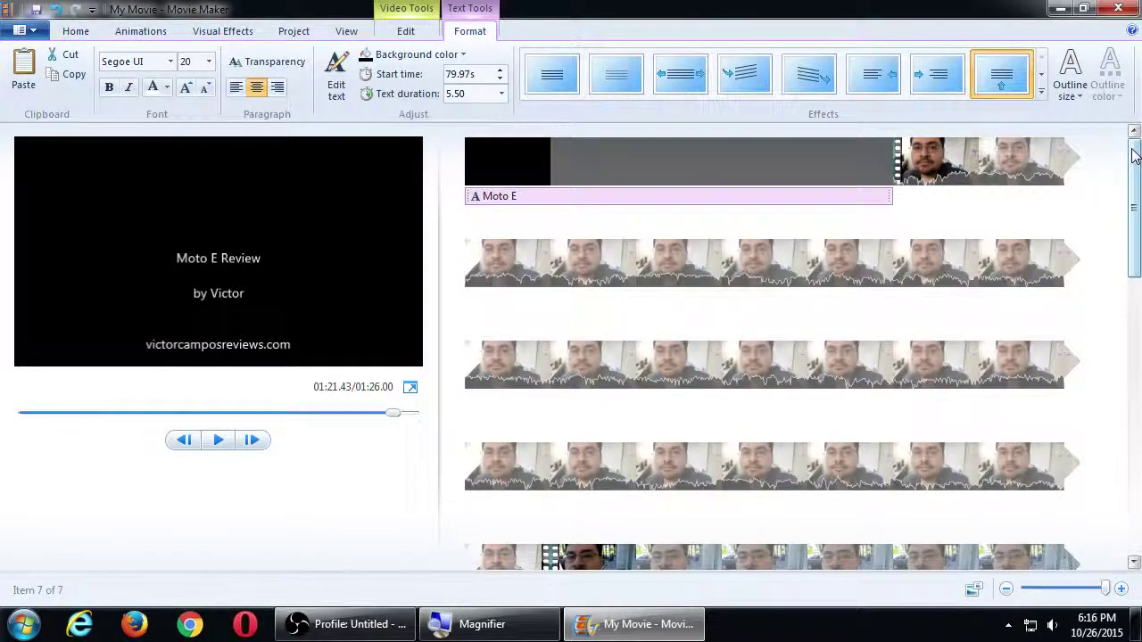
left_click(473, 178)
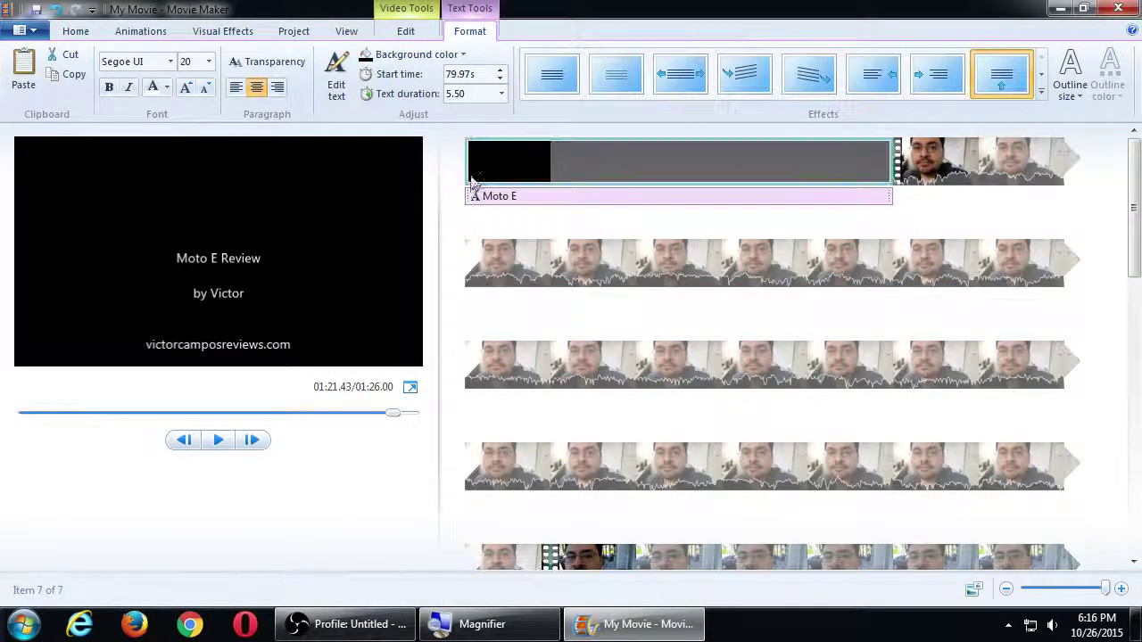
left_click(79, 32)
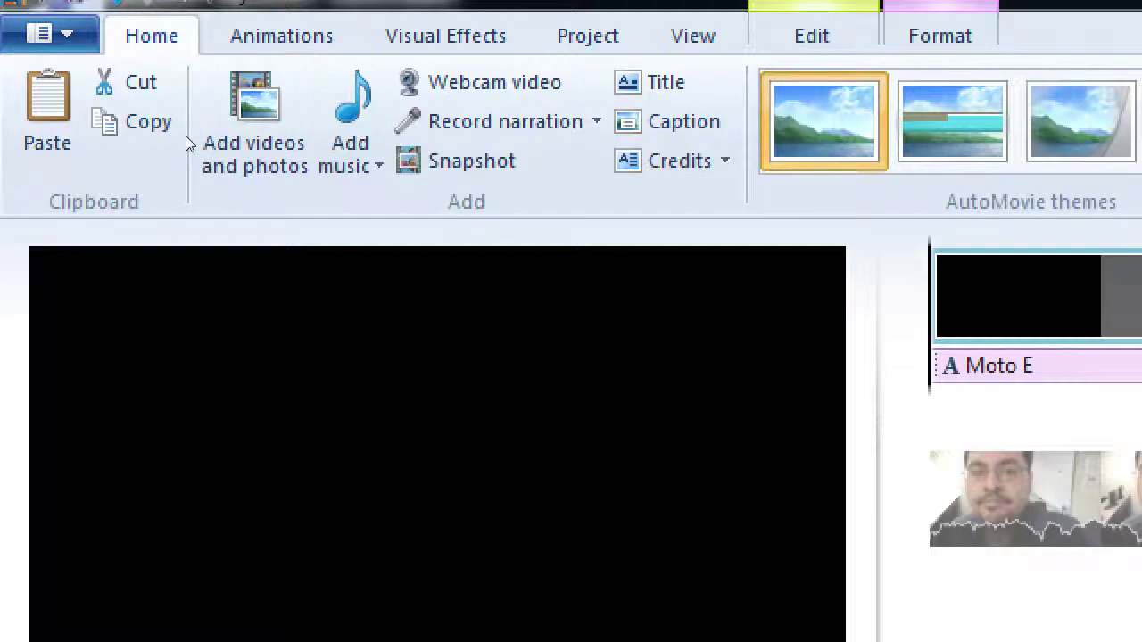
key("super+minus")
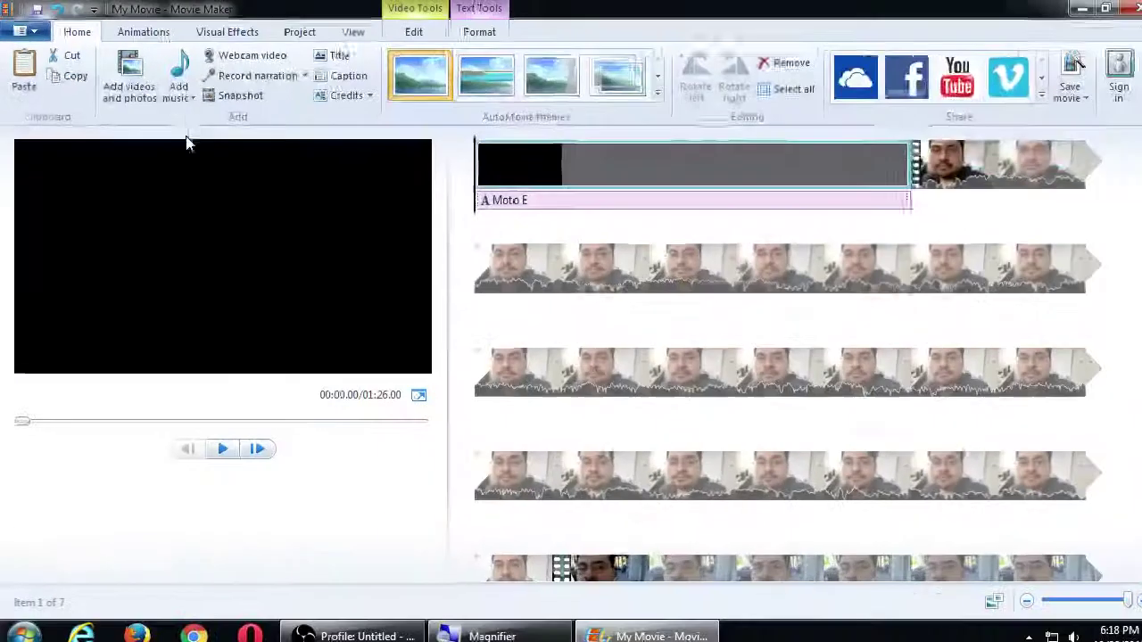
Open the Video Examples folder from the desktop and select Bubblegum_Ballgame.mp3 to examine the music file.
key("super+d")
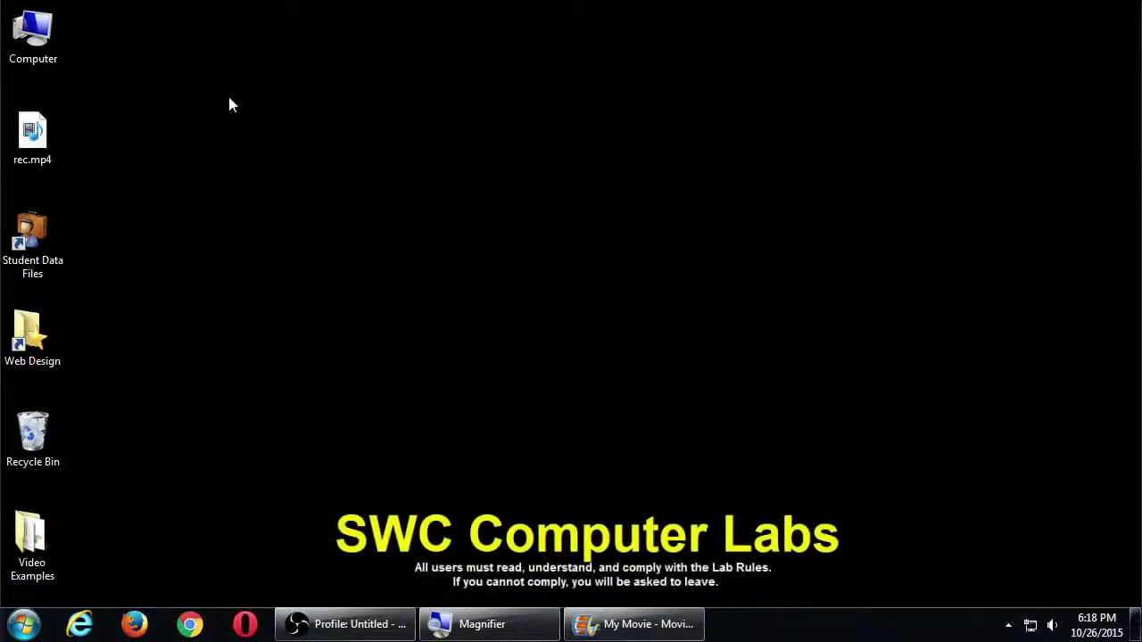
double_click(32, 544)
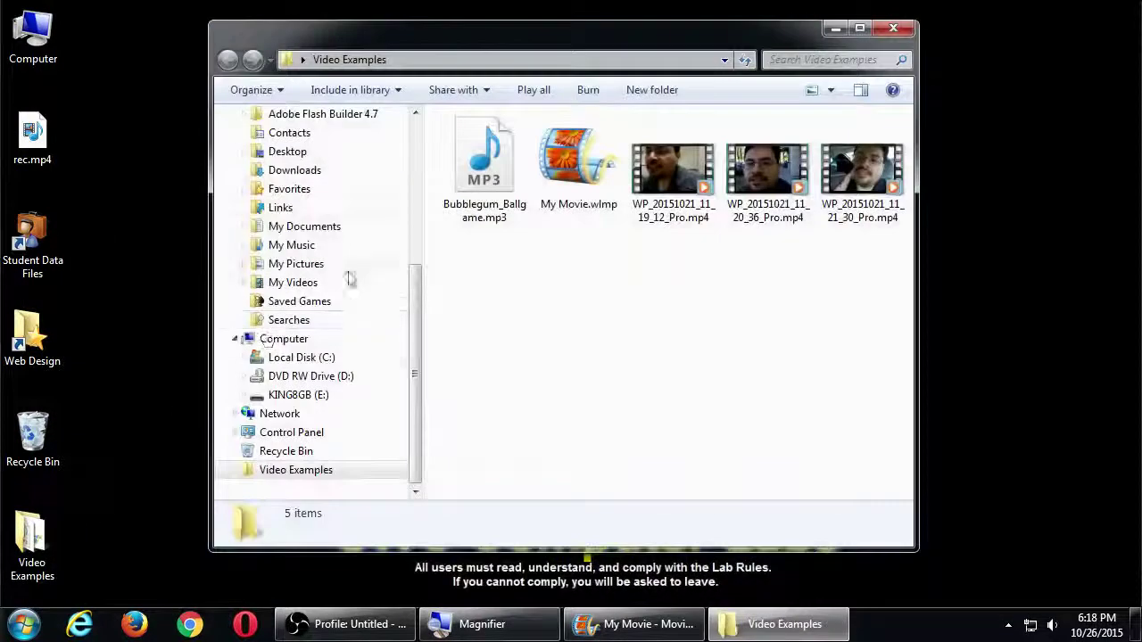
left_click(482, 170)
key("super+plus")
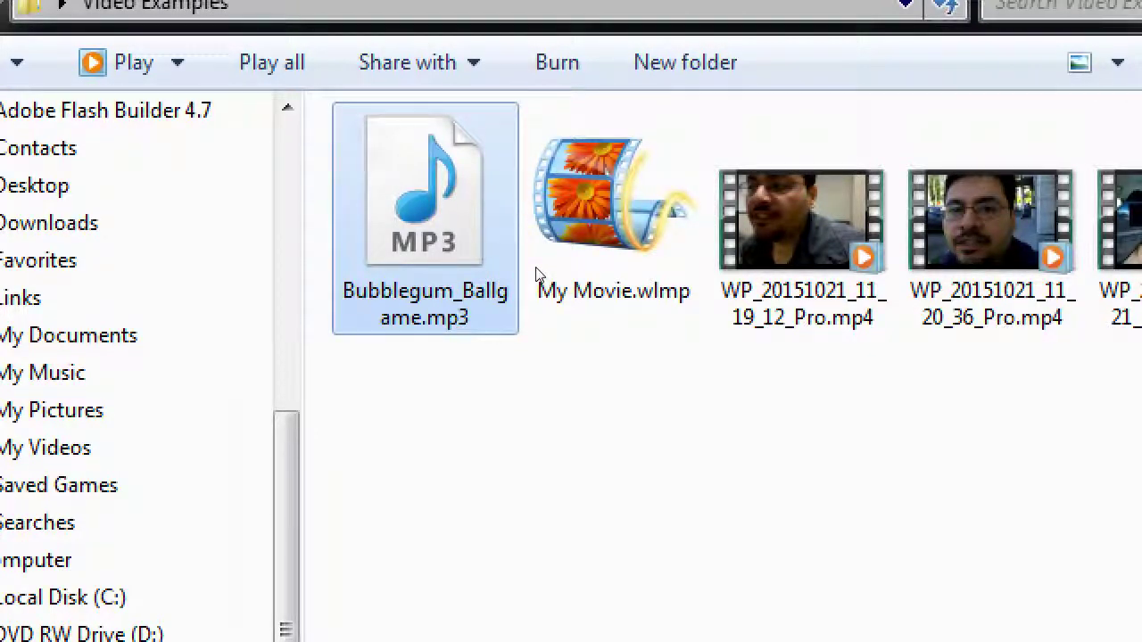
key("super+minus")
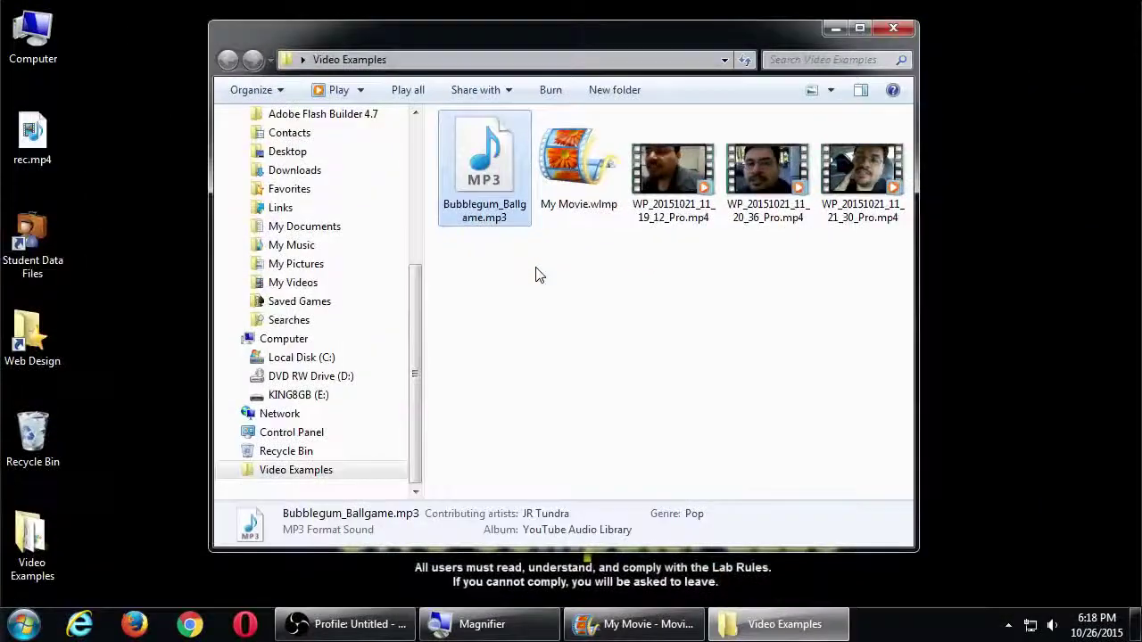
Switch to Firefox, hide its menu bar, load freemusicarchive.org and dismiss the blocked-content notice.
left_click(134, 625)
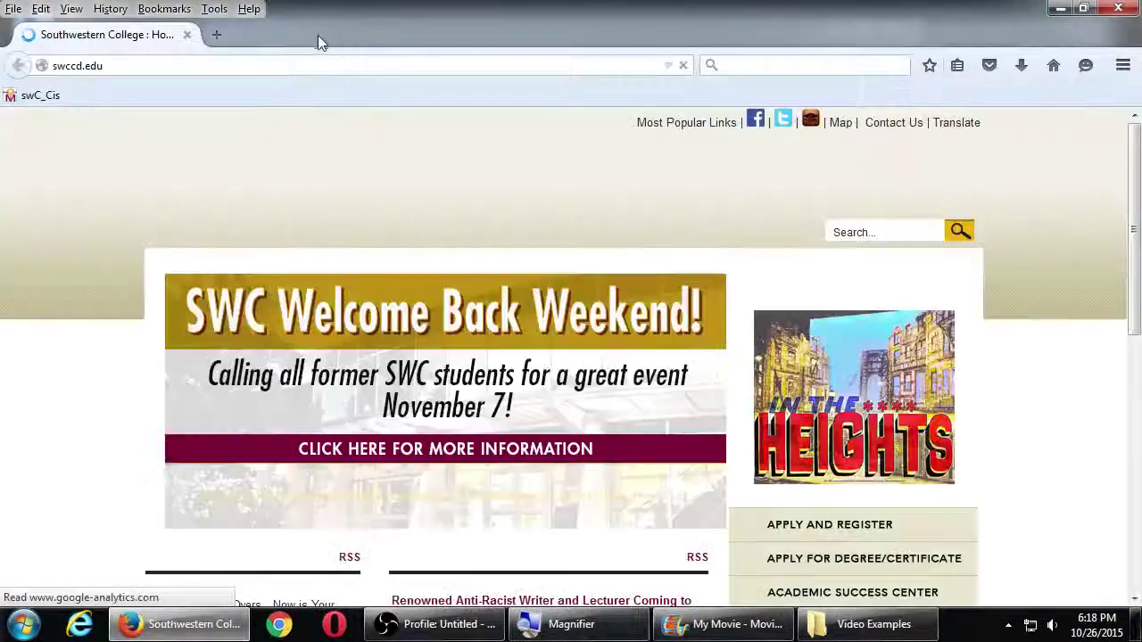
right_click(317, 34)
left_click(365, 111)
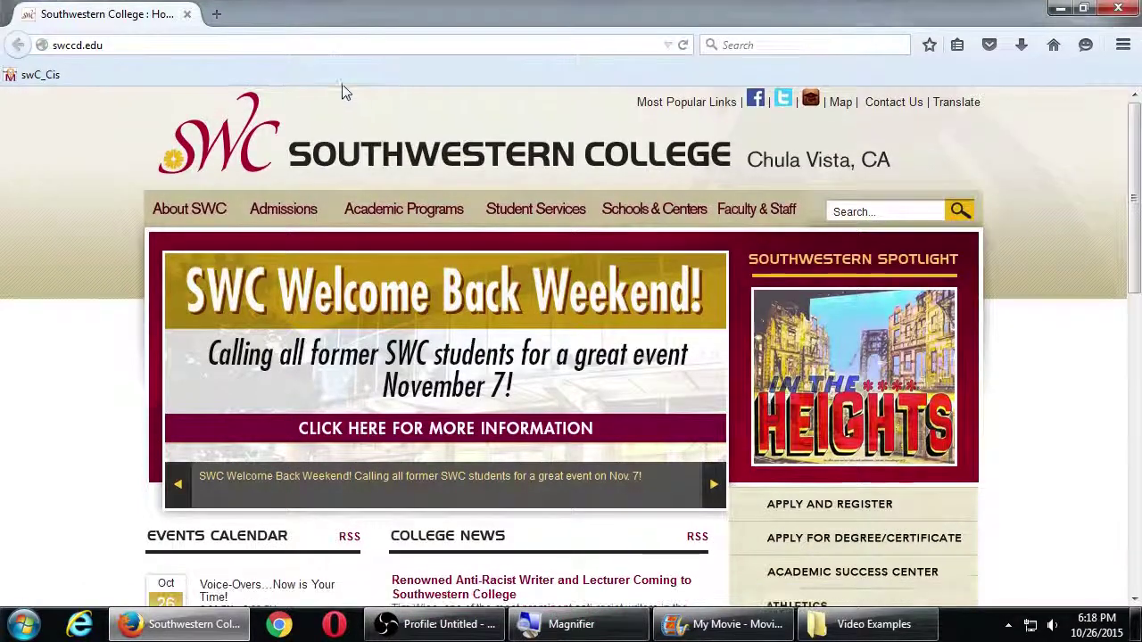
left_click(339, 43)
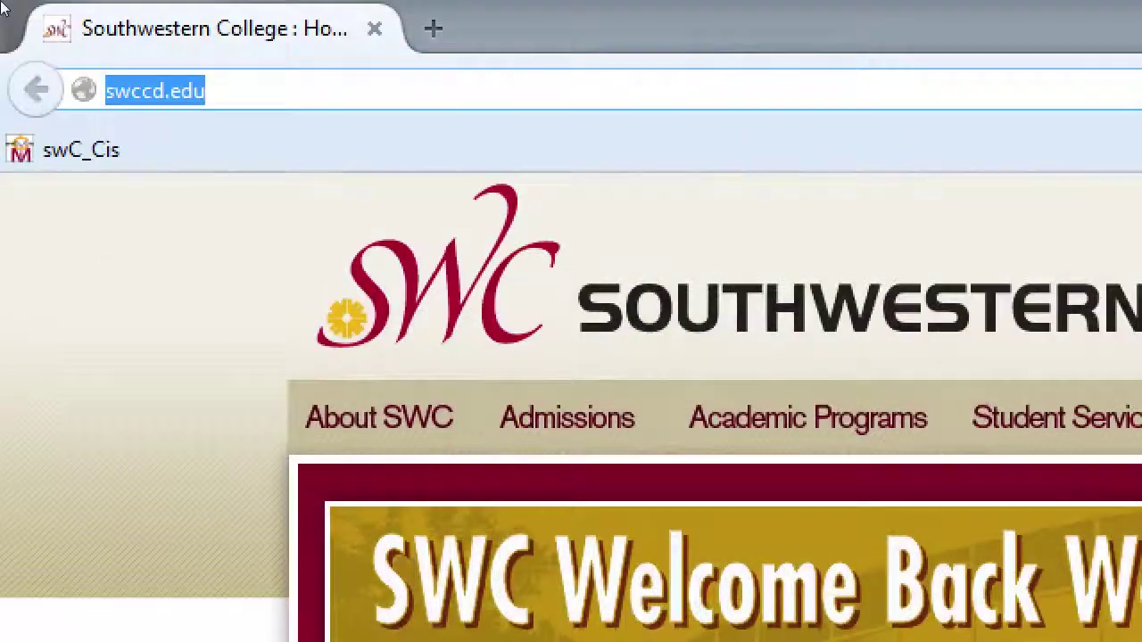
type("fre")
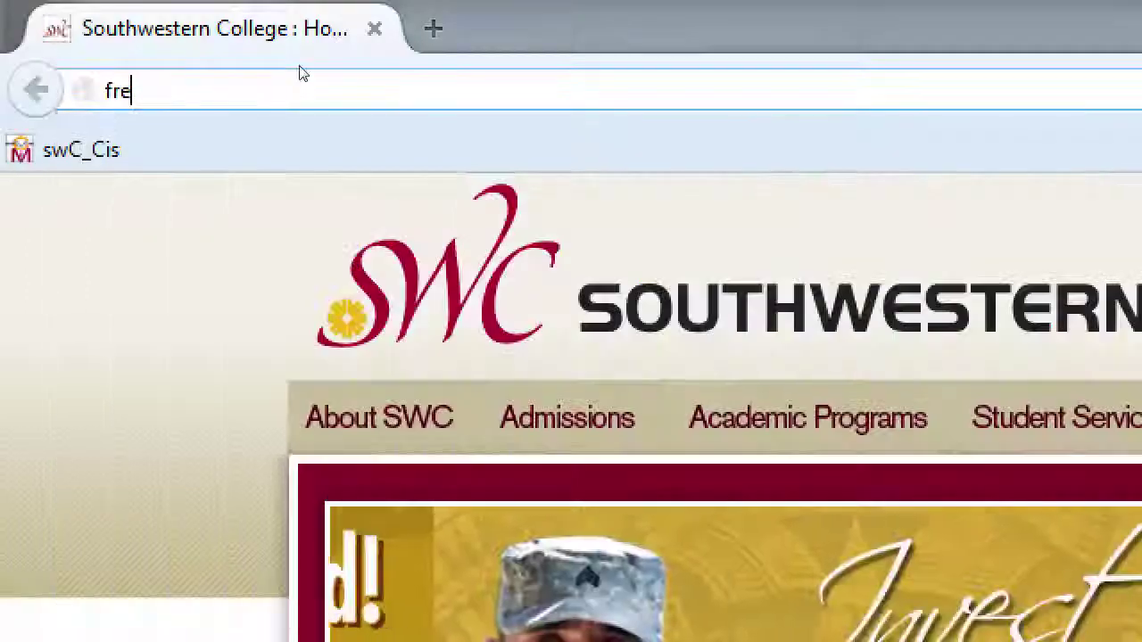
type("emusicarchive.")
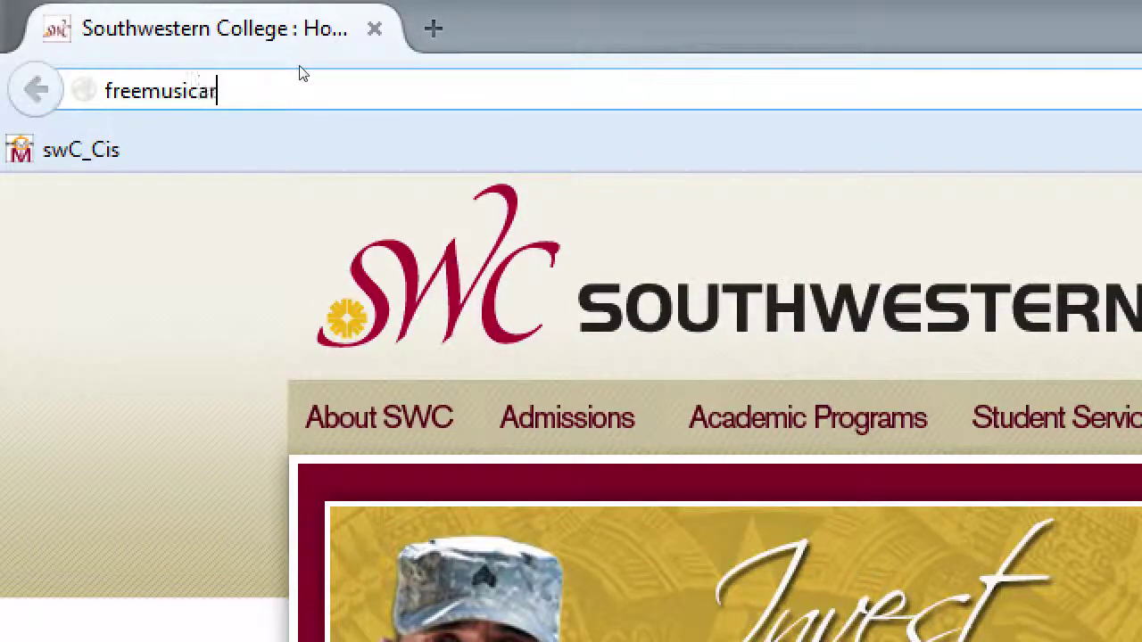
type("org")
key("Return")
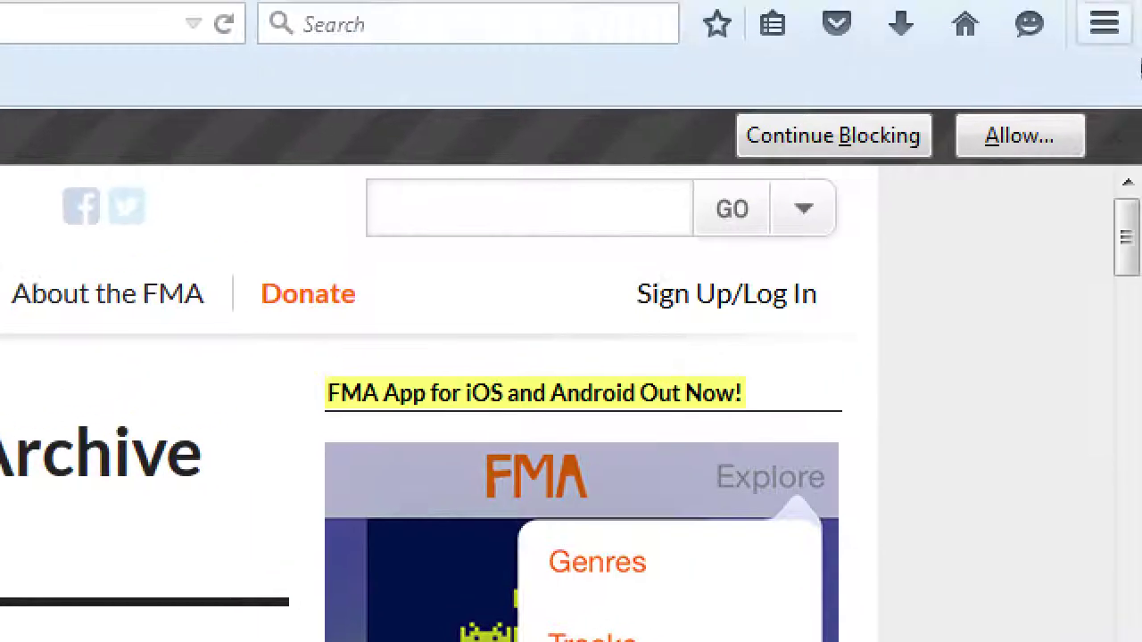
left_click(1114, 135)
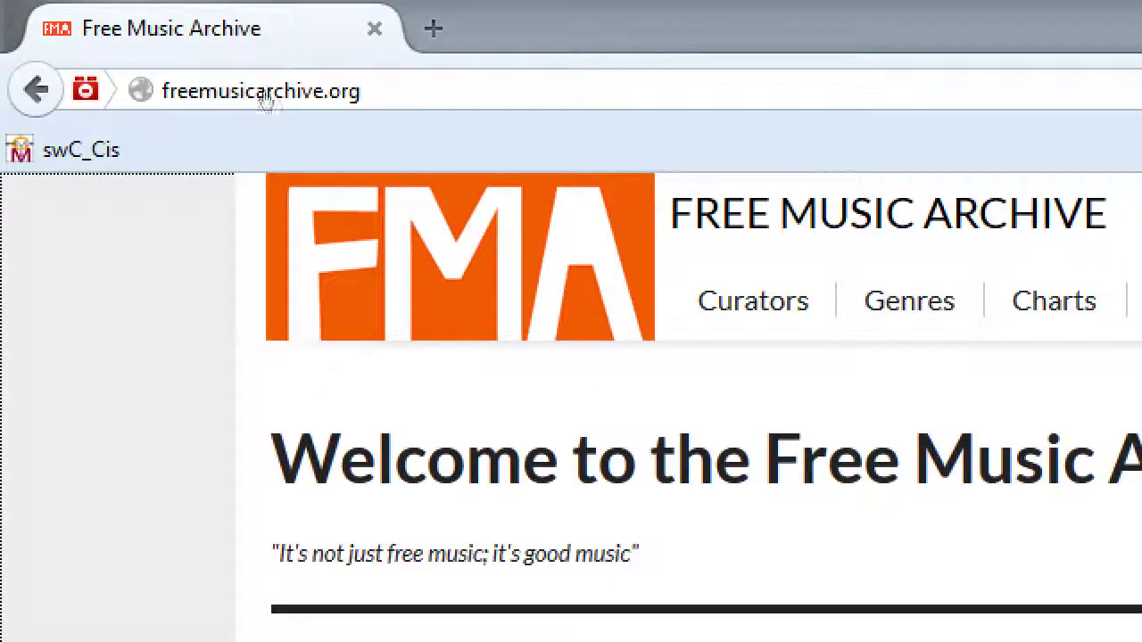
Highlight the Free Music Archive web address, close the browser window and deselect the file in the Video Examples folder.
left_click(263, 54)
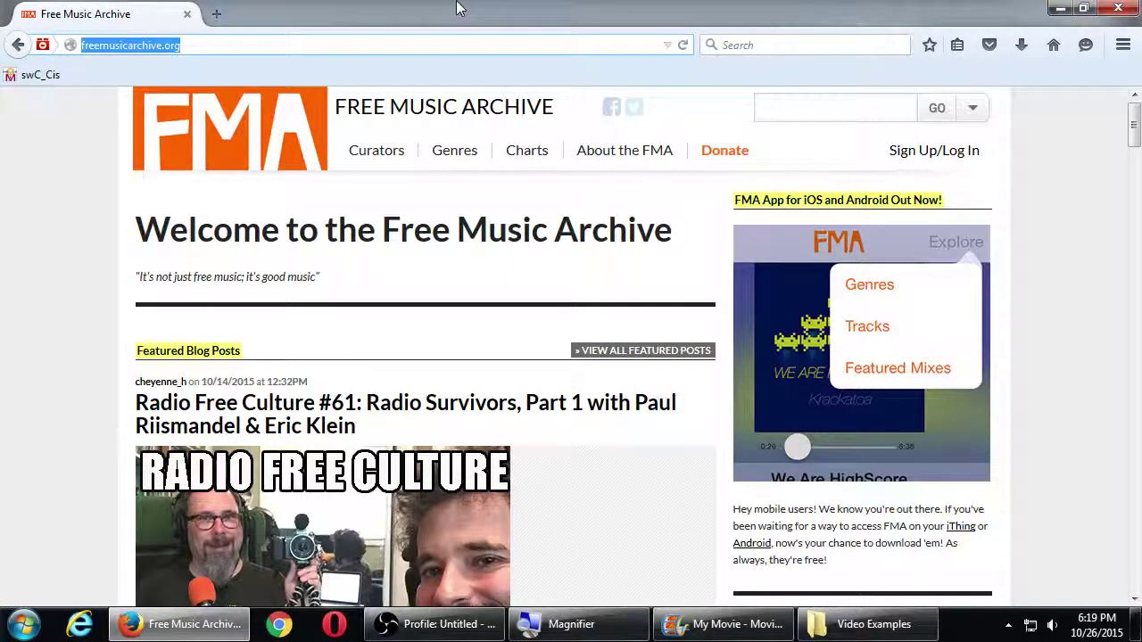
left_click(1118, 8)
left_click(890, 404)
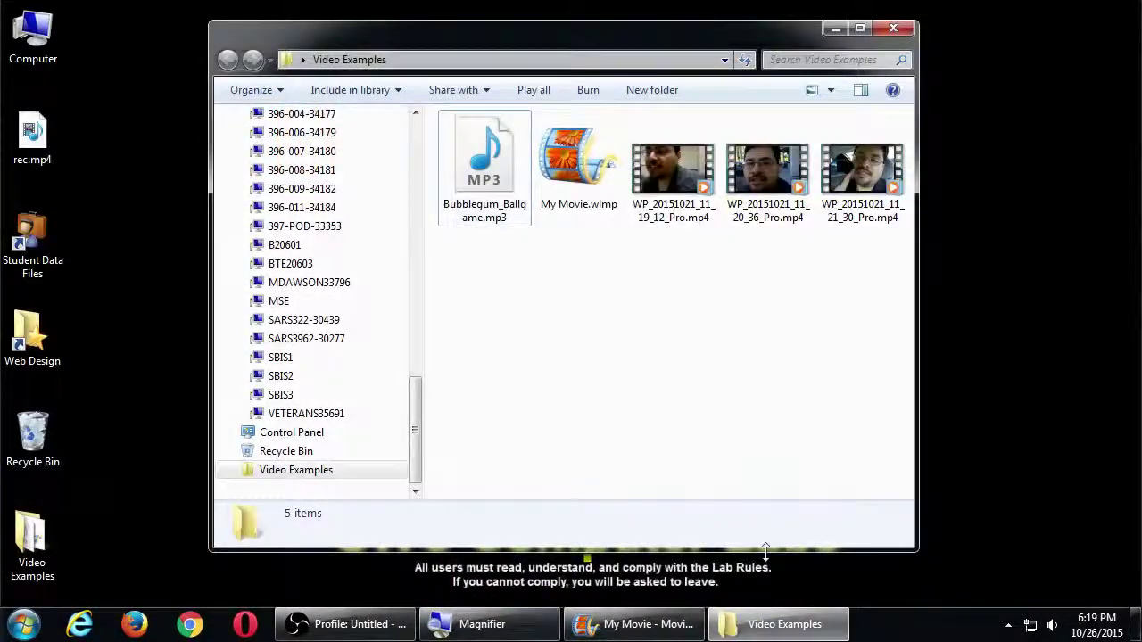
Switch to Movie Maker and add Bubblegum_Ballgame.mp3 from the Video Examples folder as the movie's music.
left_click(683, 623)
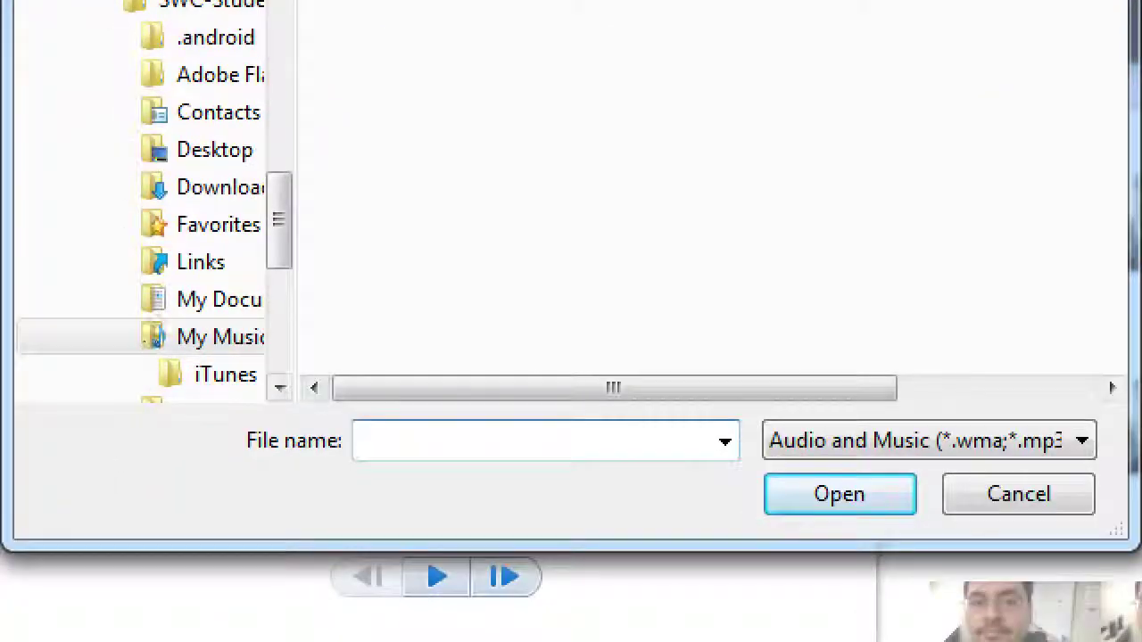
scroll(147, 330, "down", 4)
scroll(148, 330, "down", 1)
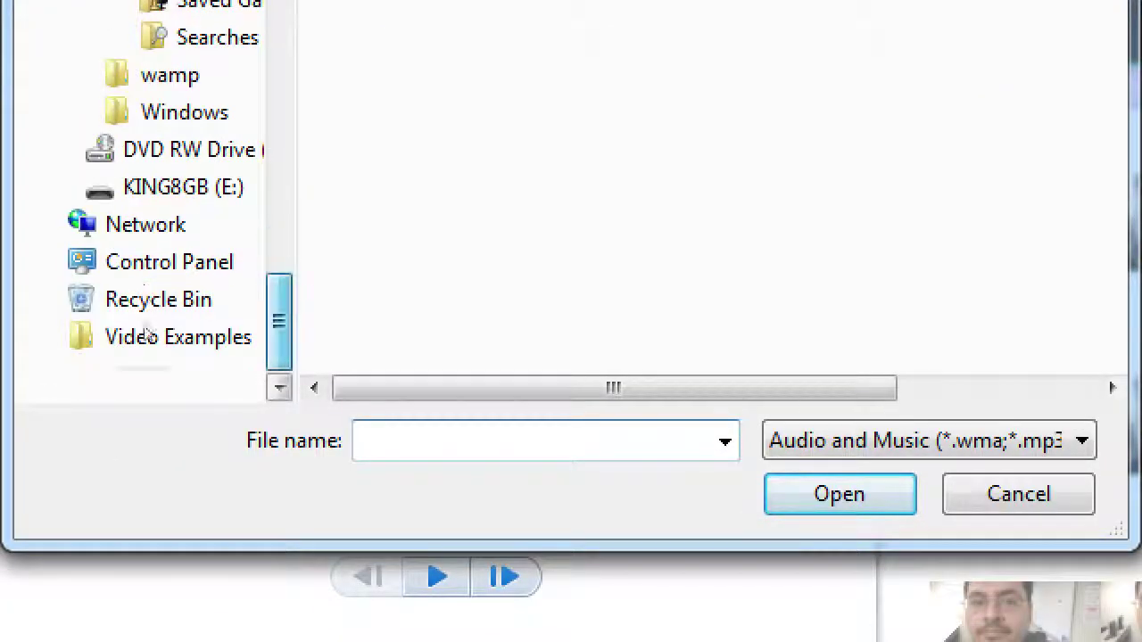
left_click(109, 335)
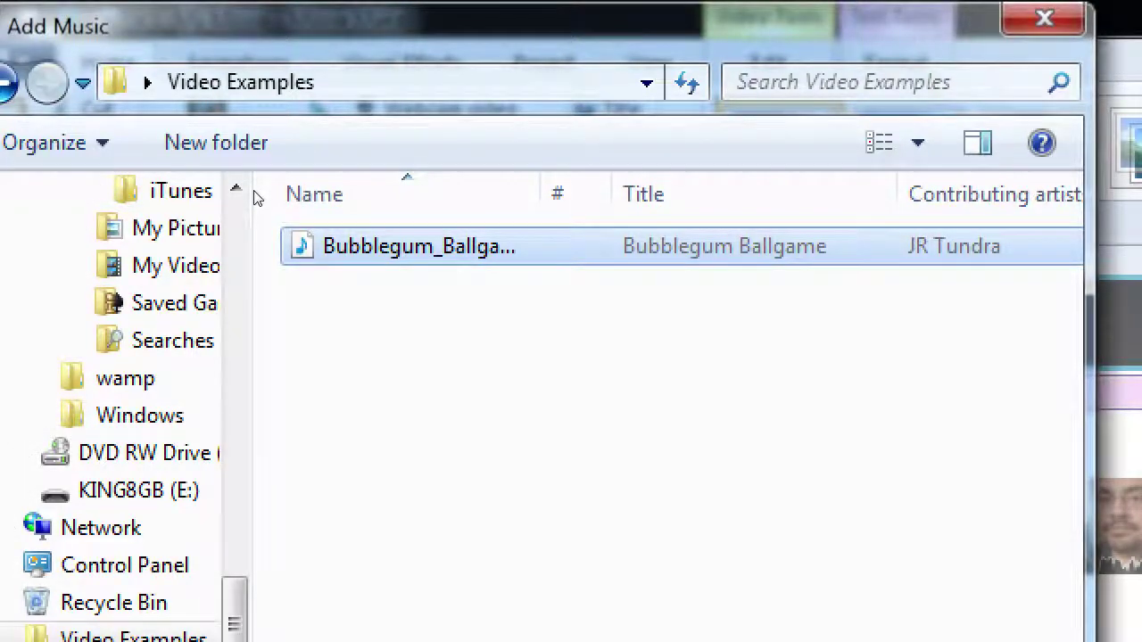
key("Return")
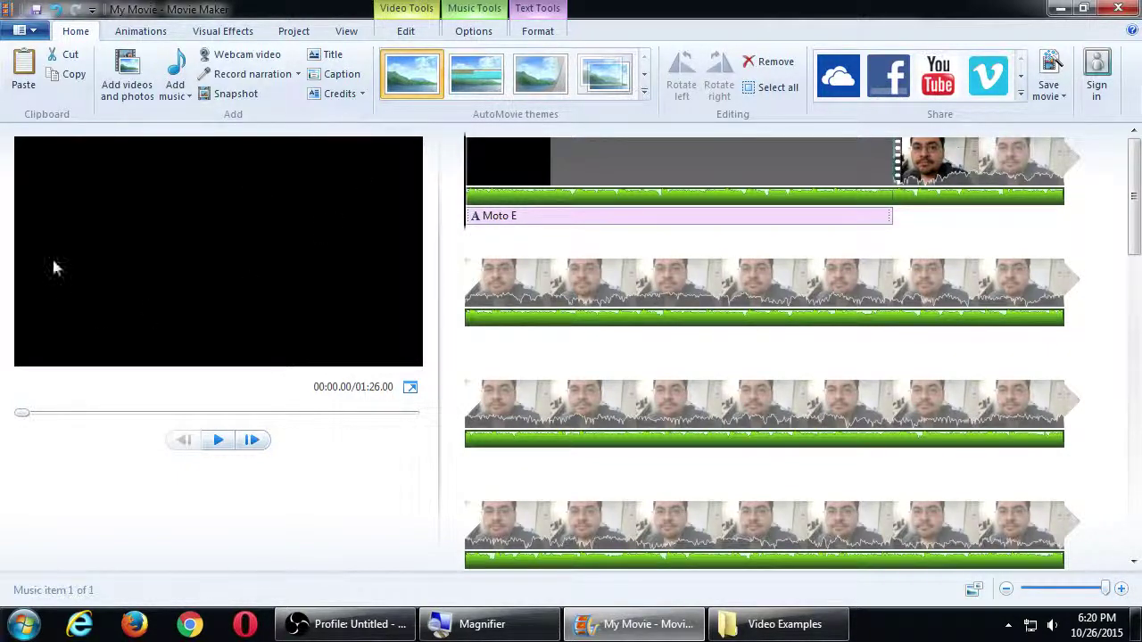
Play the movie with its music from the opening title into the indoor clip, and again within the outdoor parking-lot clip.
left_click(218, 439)
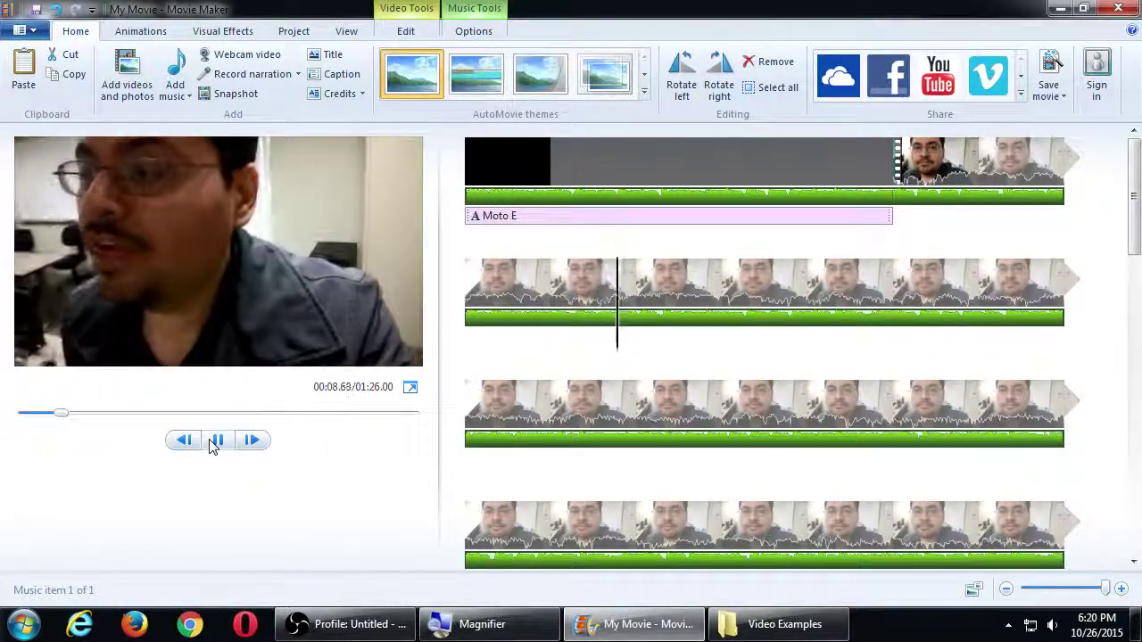
left_click(215, 443)
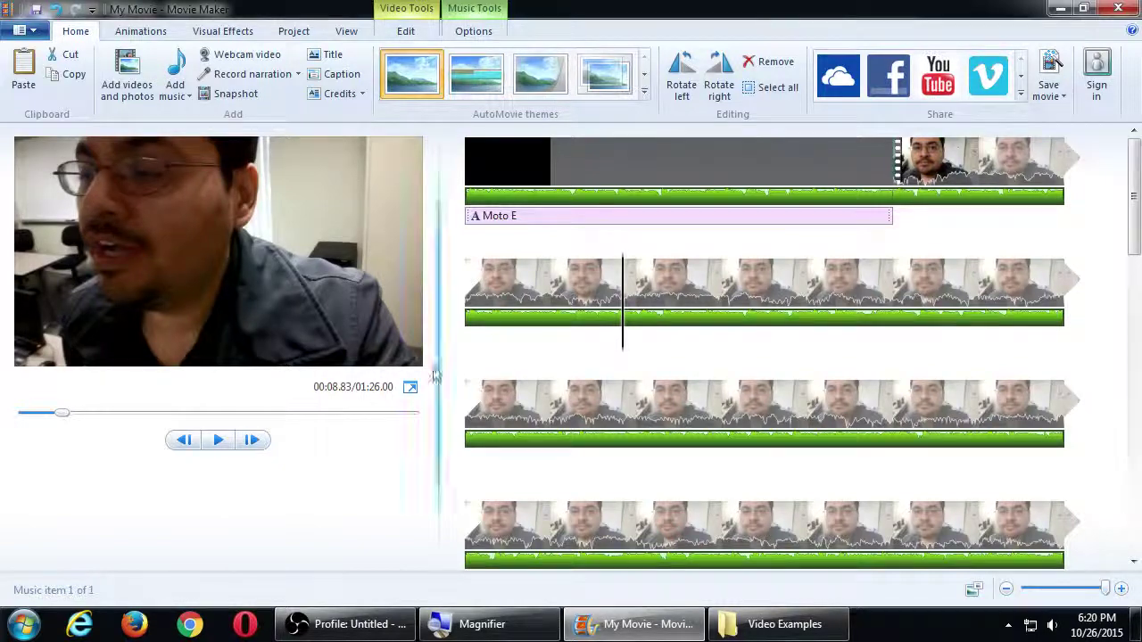
scroll(673, 477, "down", 5)
left_click(662, 370)
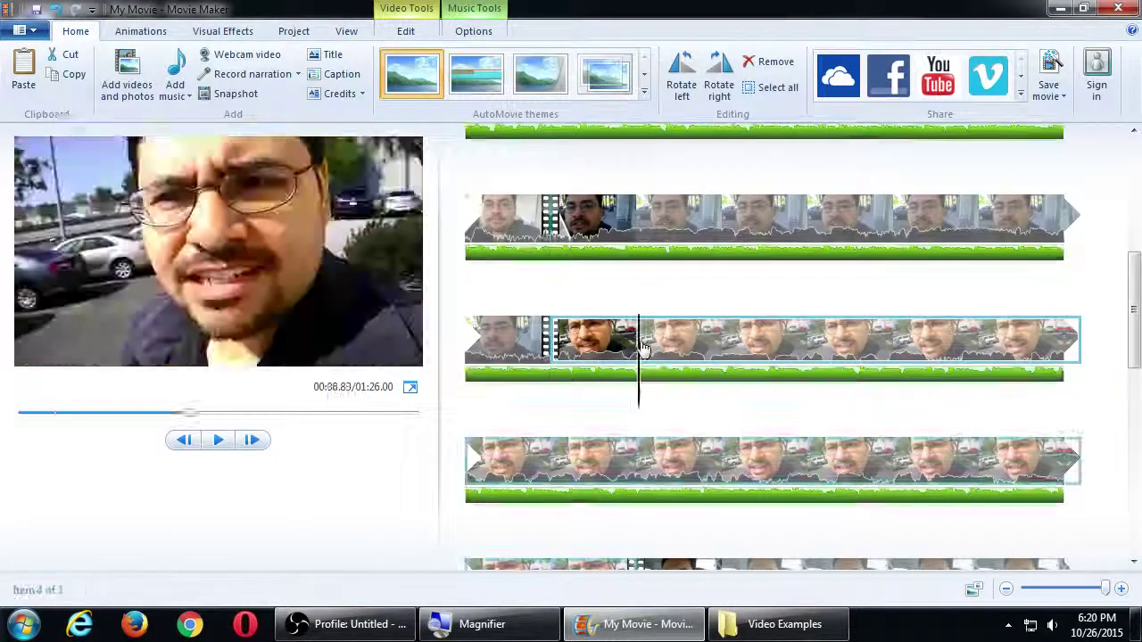
left_click(218, 439)
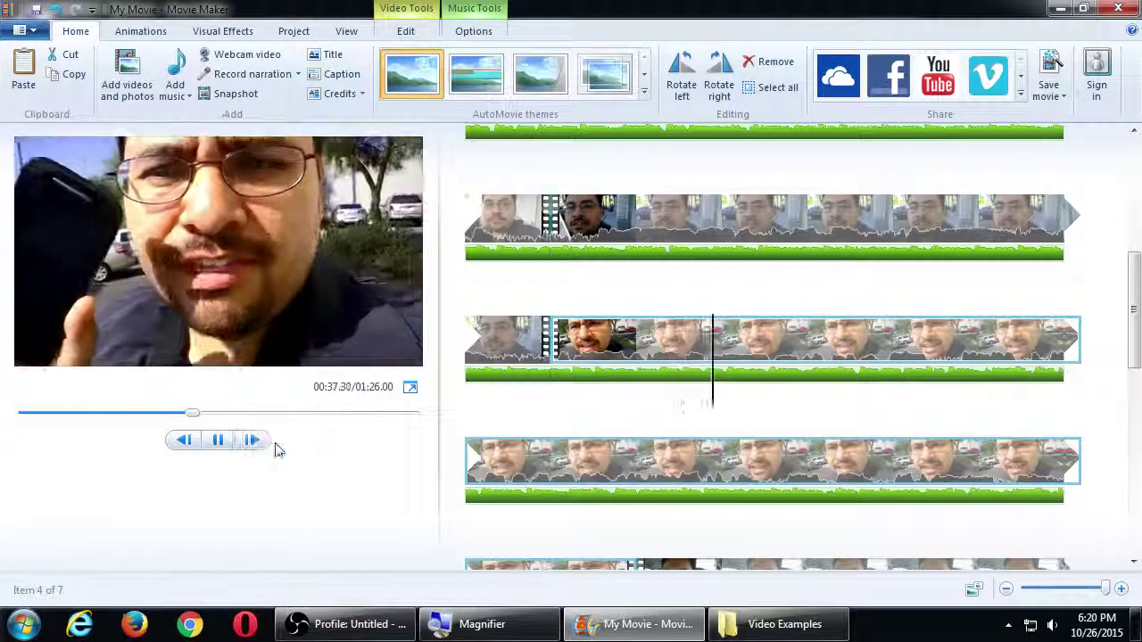
left_click(218, 439)
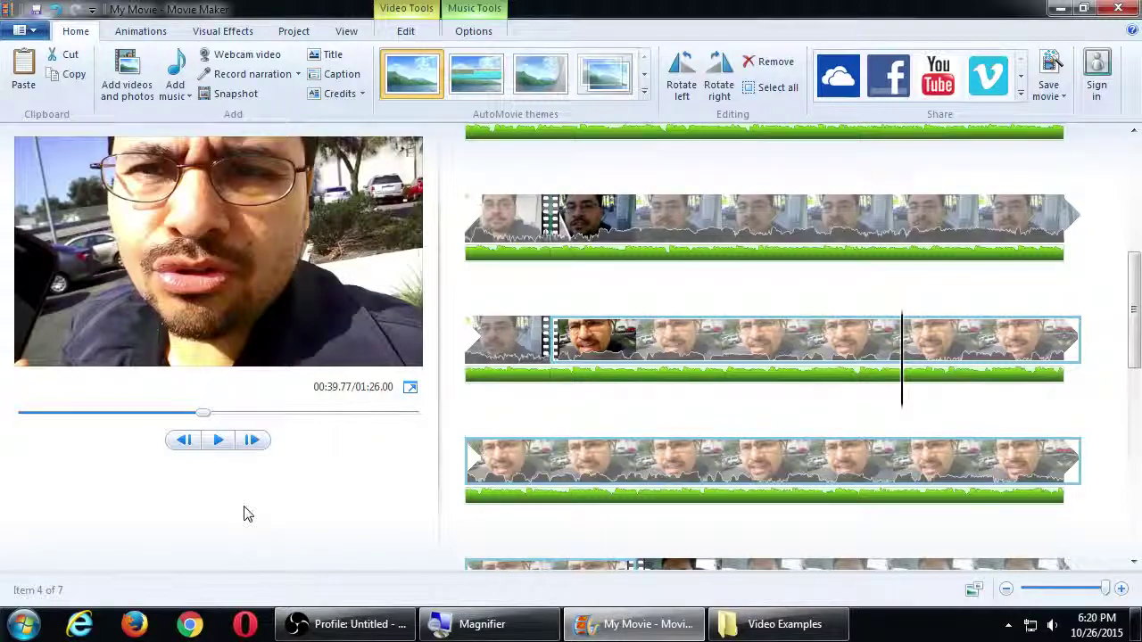
Lower the music volume to near the minimum and play the outdoor and car clips to check the balance, then pause.
key("super+plus")
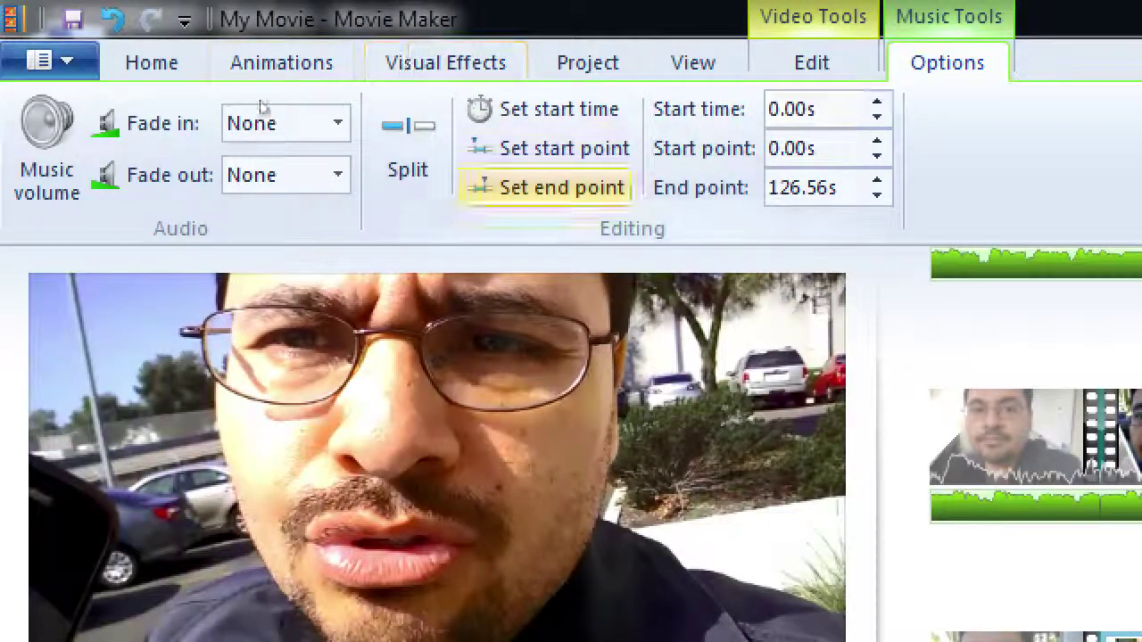
left_click(20, 82)
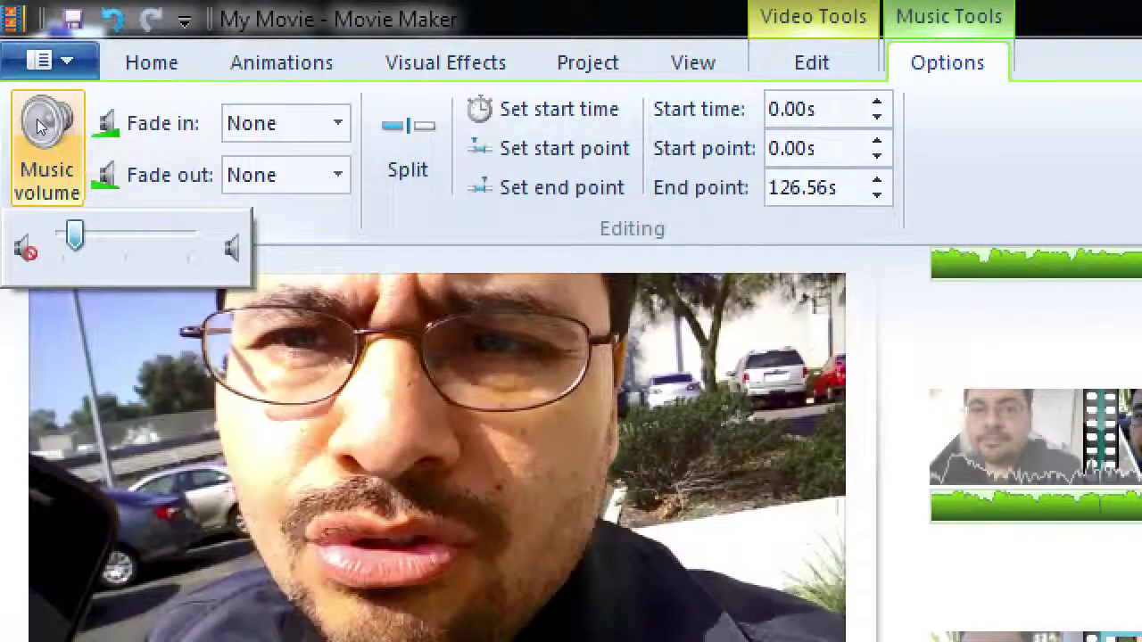
left_click(273, 122)
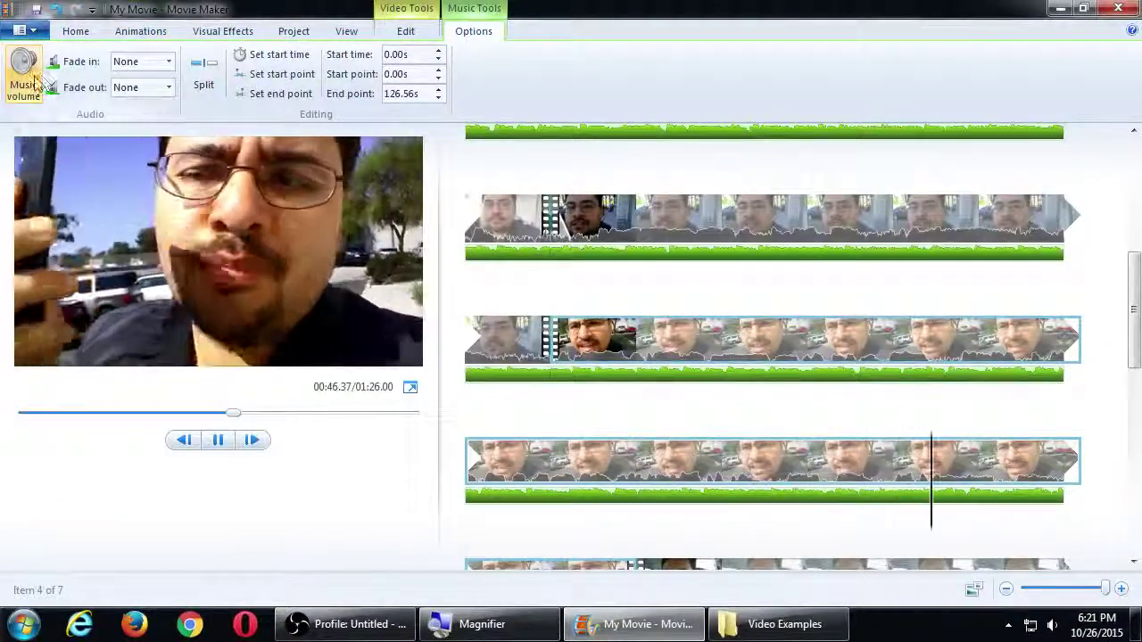
scroll(1132, 384, "down", 5)
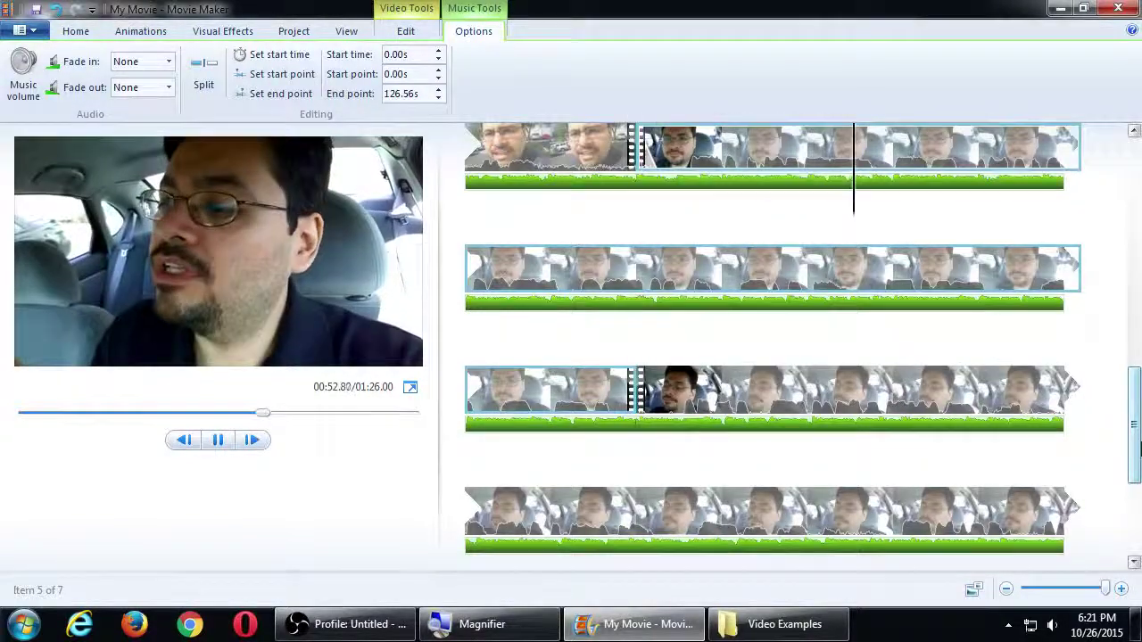
left_click(303, 182)
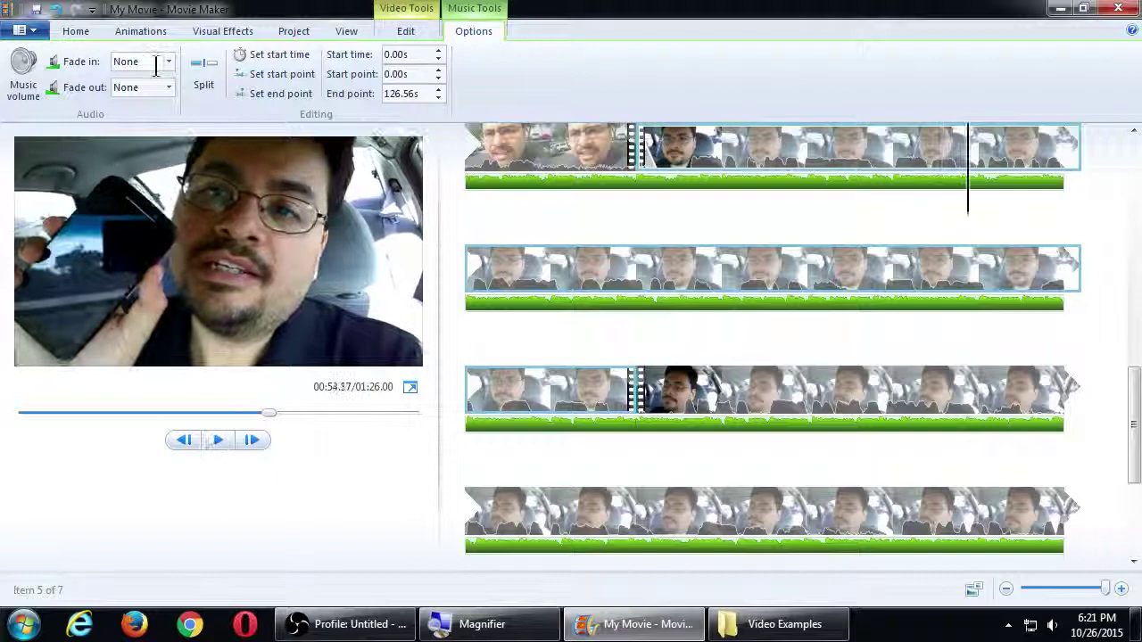
Check the music volume level and set both the fade in and fade out of the music to Medium.
left_click(27, 73)
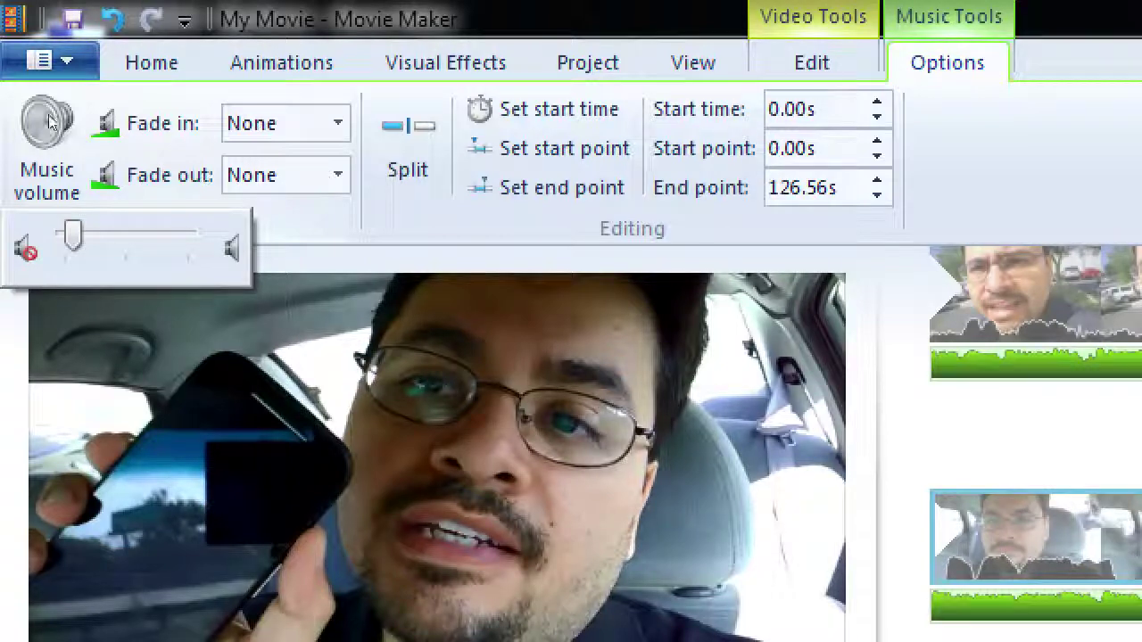
key("alt+Down")
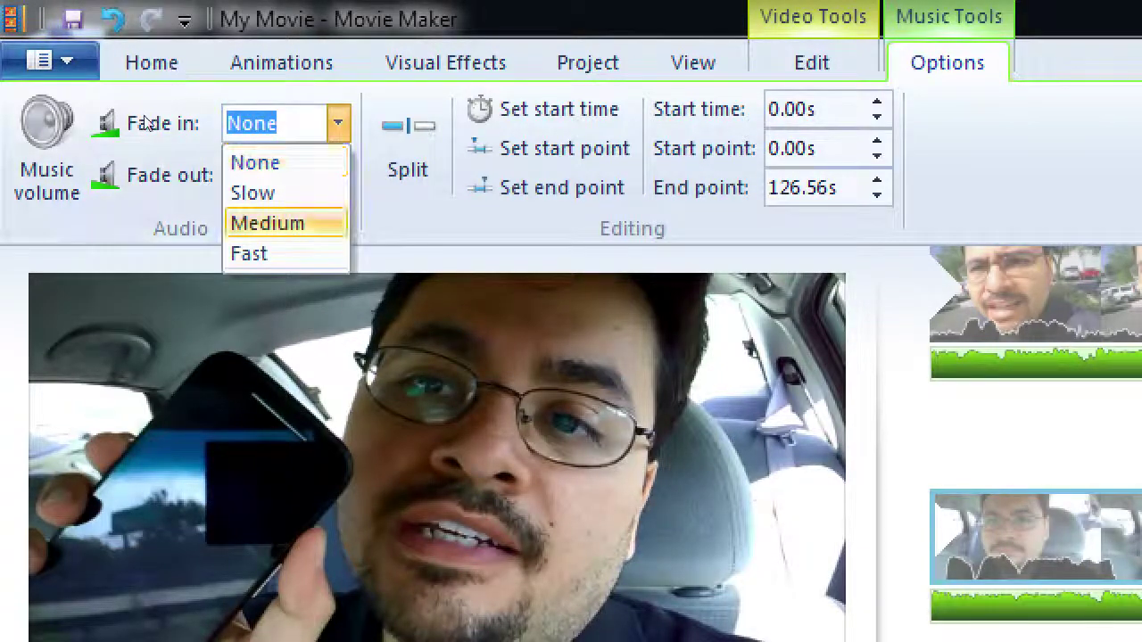
key("Return")
key("Tab")
key("alt+Down")
key("Down")
key("Down")
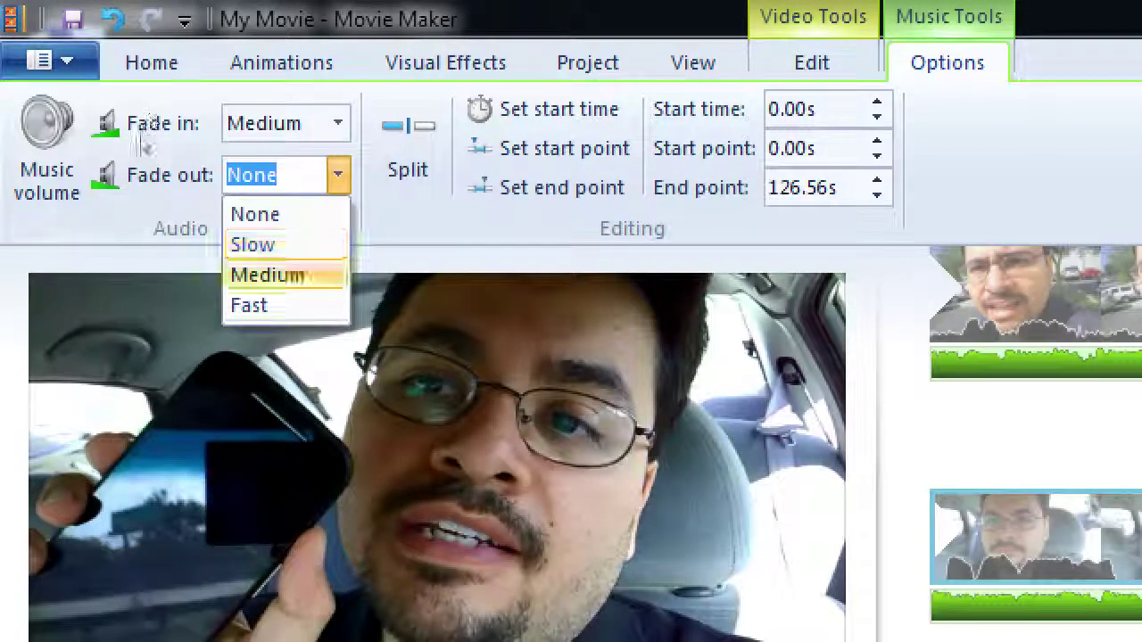
key("Return")
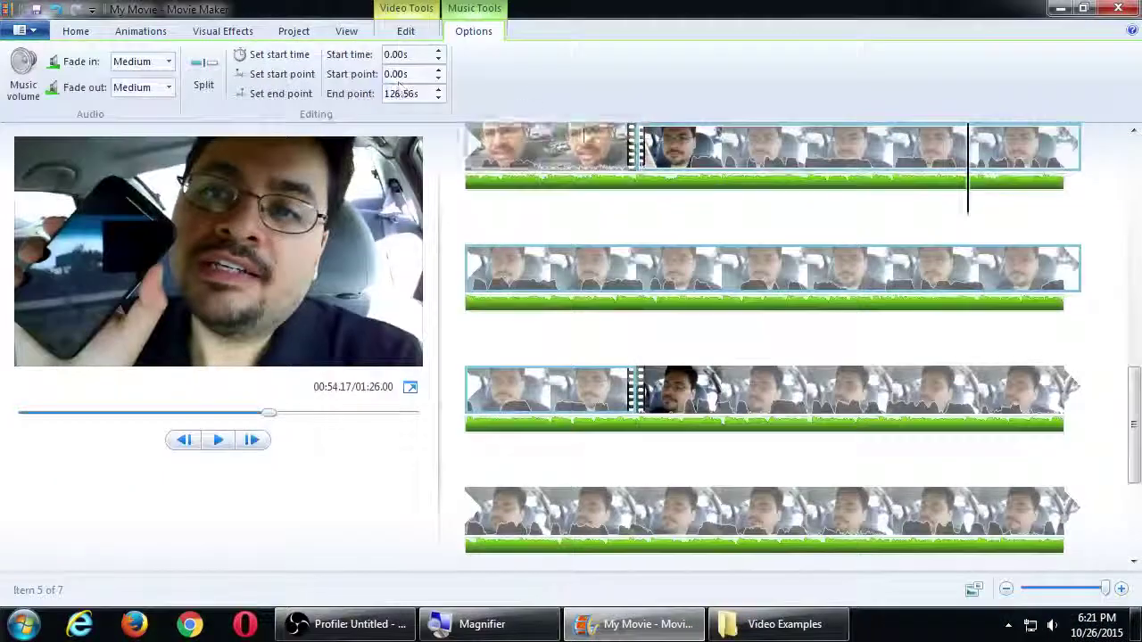
Return to the start of the movie and play the music's fade-in through the title into the indoor clip, then pause.
left_click(662, 282)
key("Home")
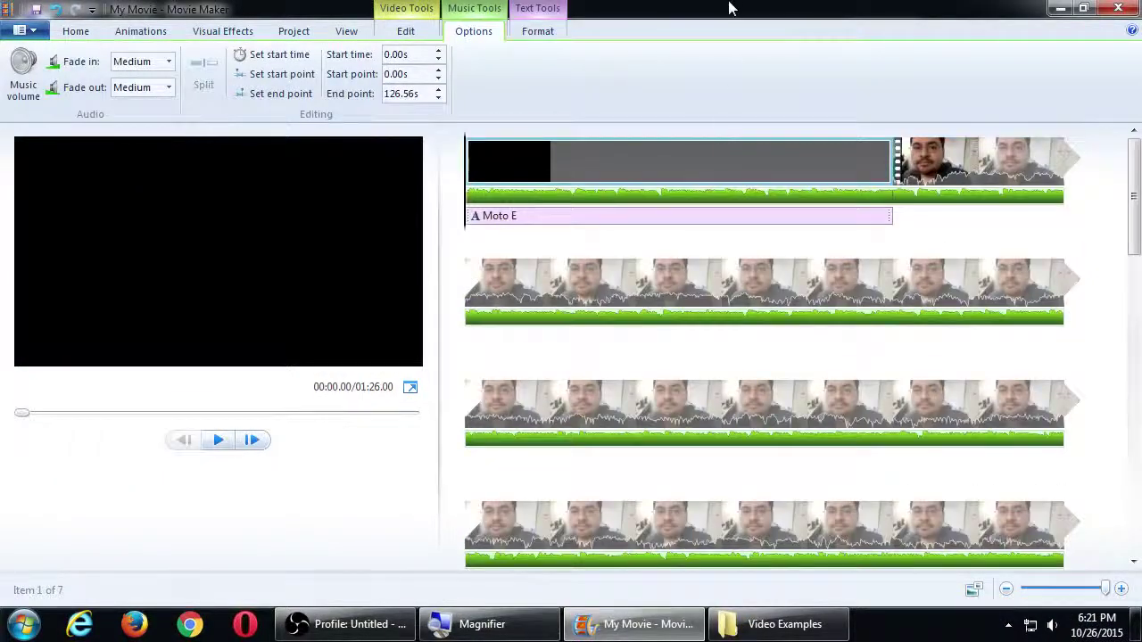
key("space")
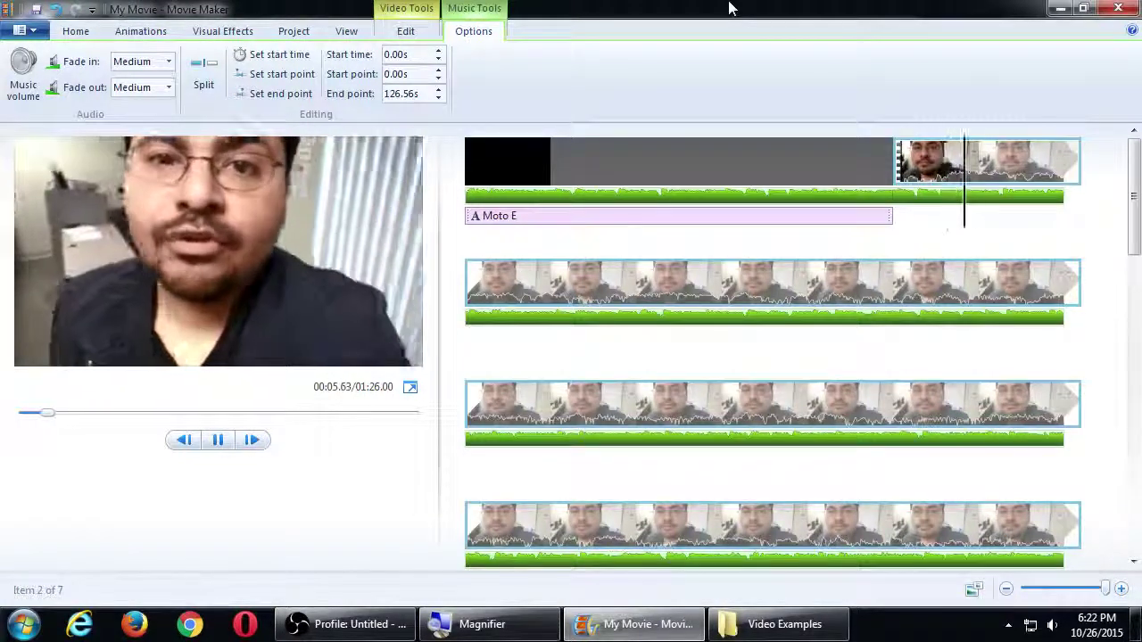
key("space")
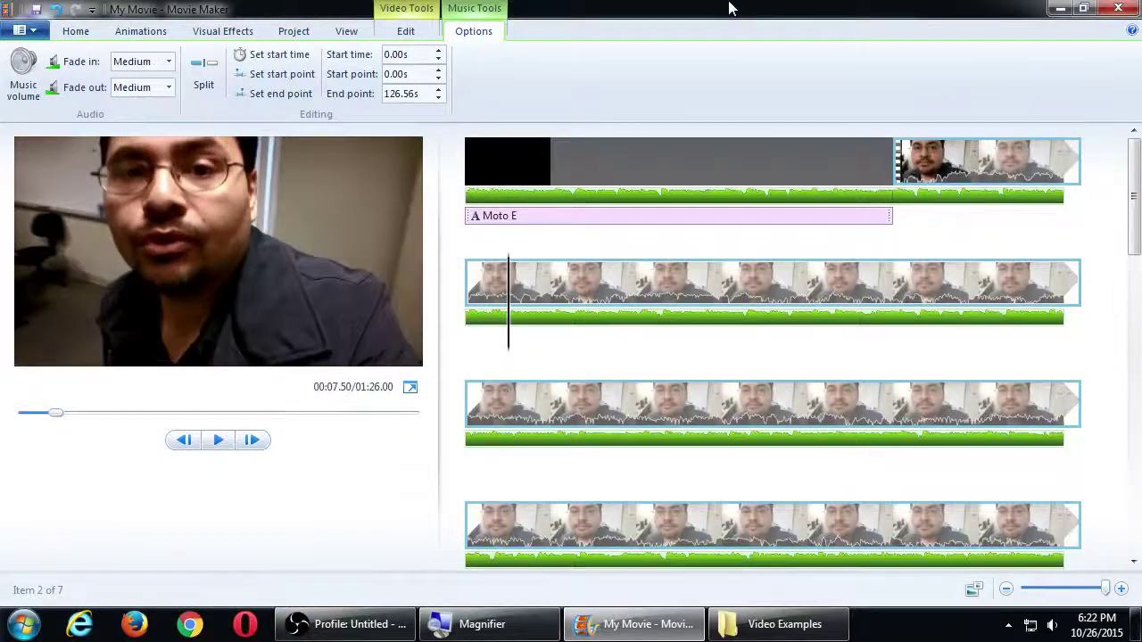
Go to the closing credits and play them to the end of the movie to check the music's fade-out.
key("End")
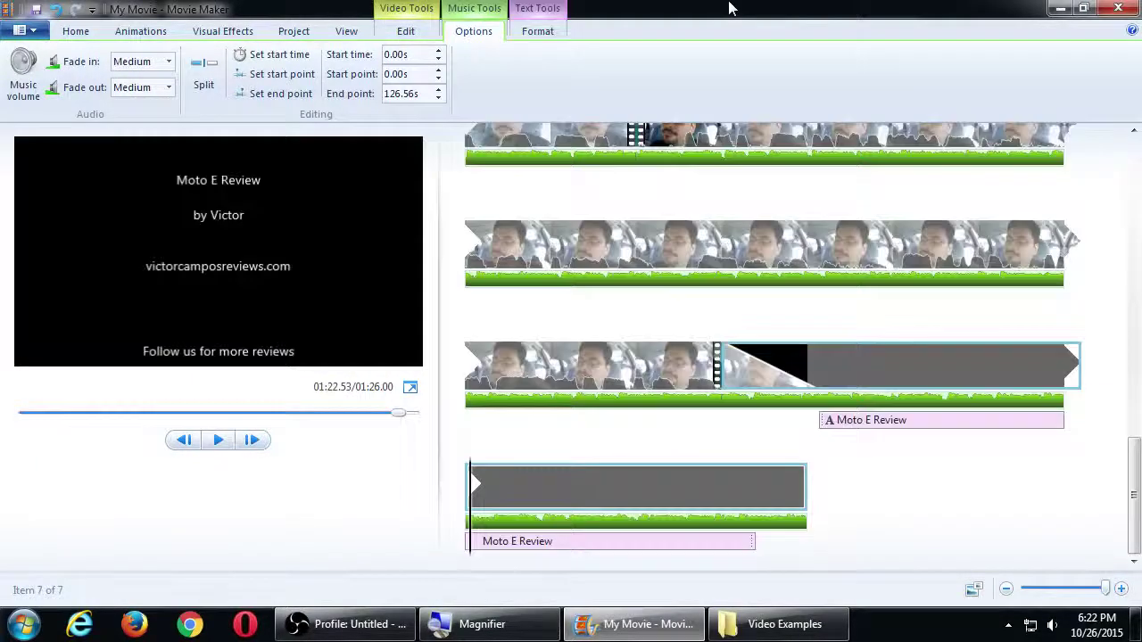
left_click(485, 379)
key("space")
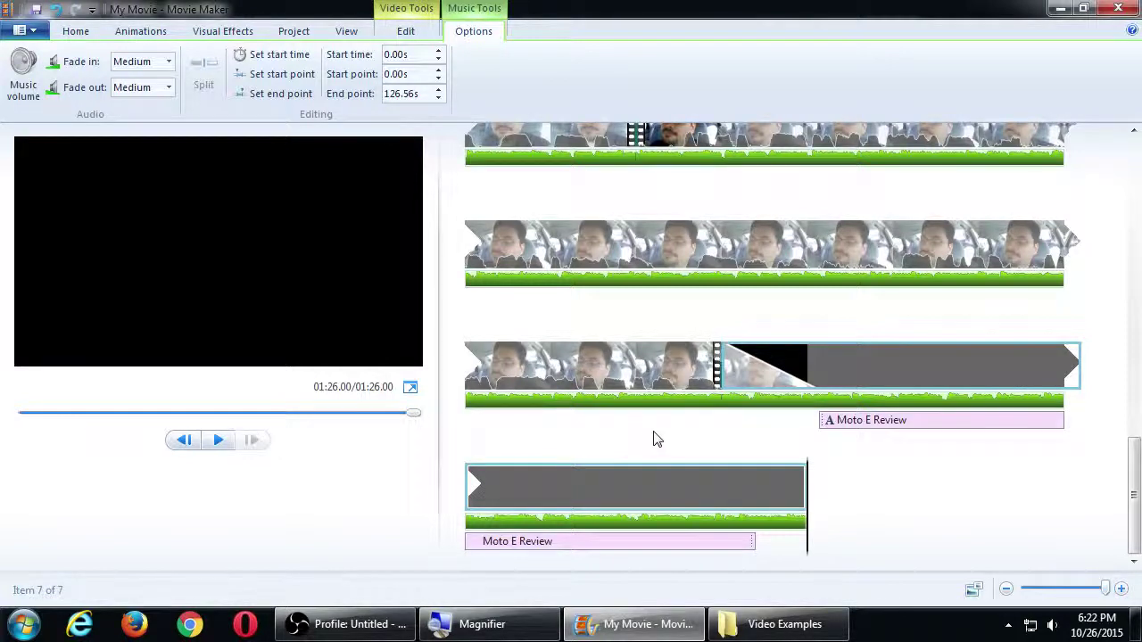
Set the project's audio emphasis to Emphasize video.
left_click(1132, 152)
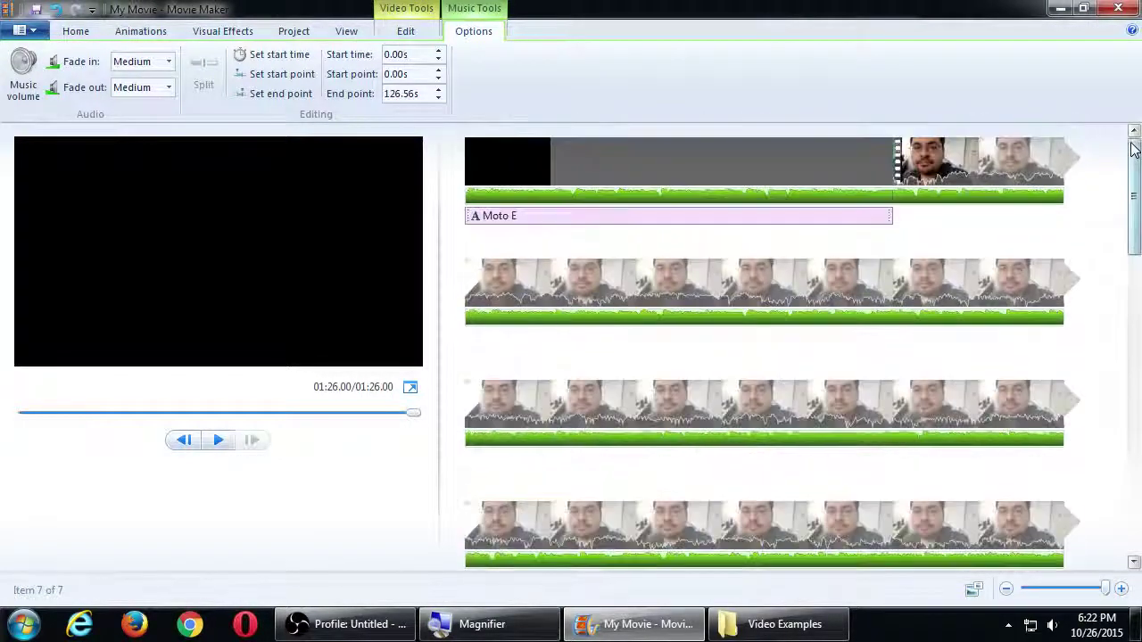
left_click(278, 34)
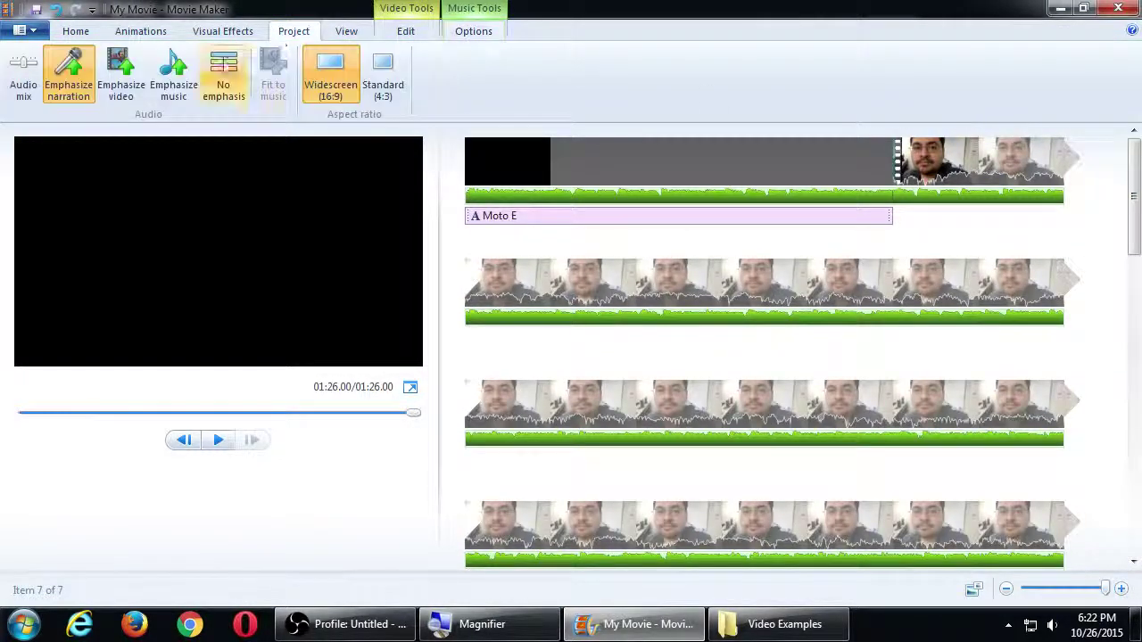
left_click(122, 81)
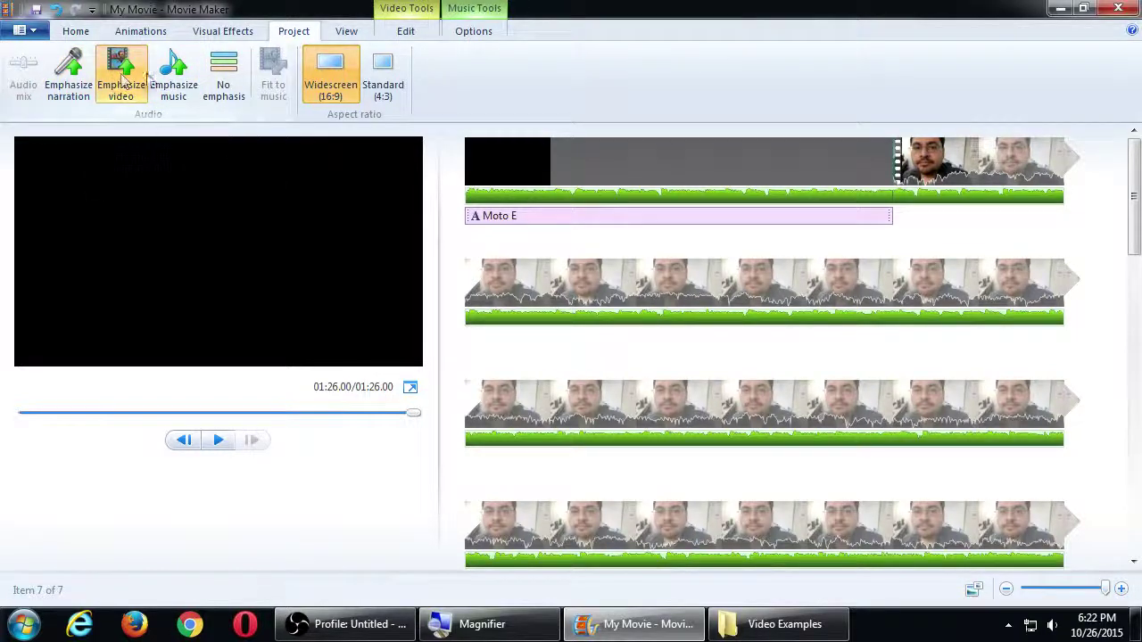
Play the movie from its start through the title into the indoor clip to check the emphasized video sound, then pause.
left_click(493, 166)
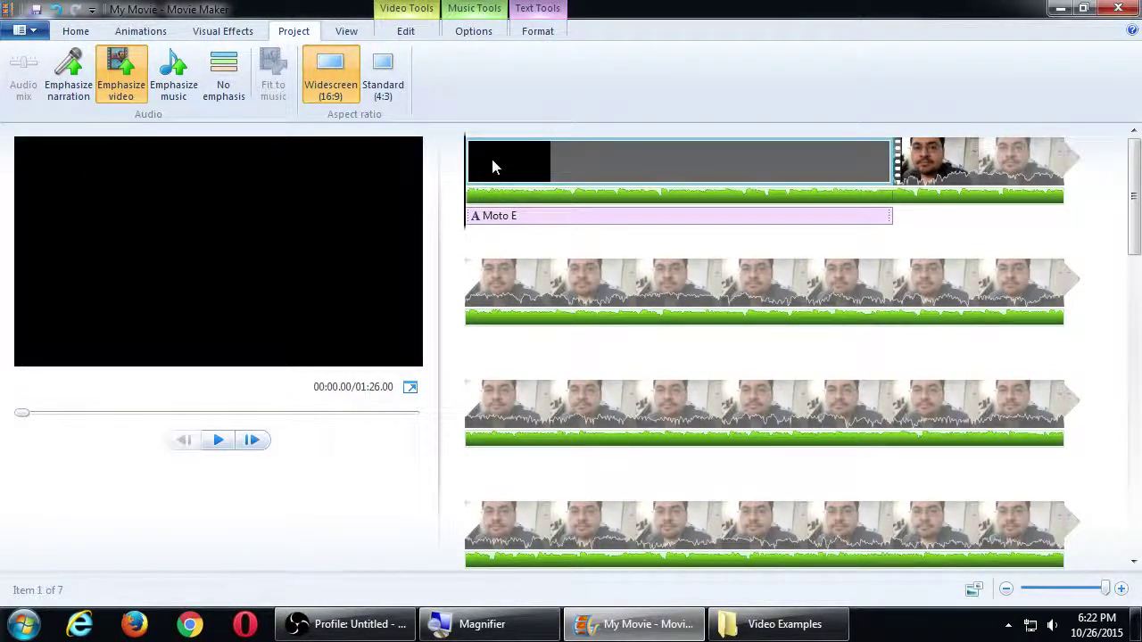
key("space")
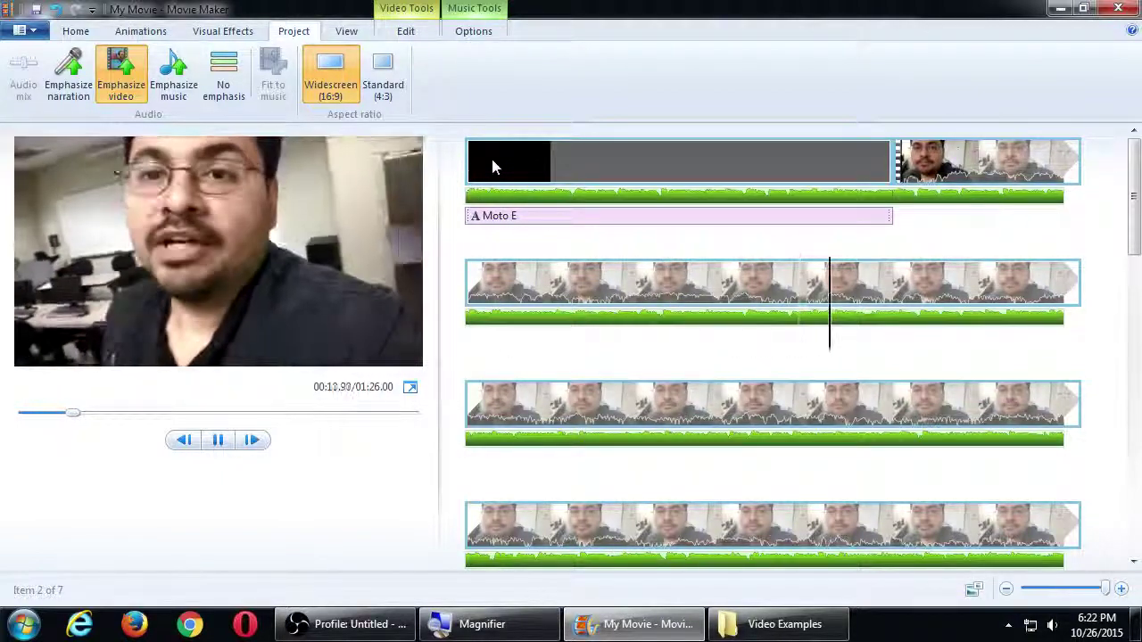
key("space")
Go to the end of the movie and play the last part of the car clip through the closing credits.
key("End")
left_click(460, 386)
key("space")
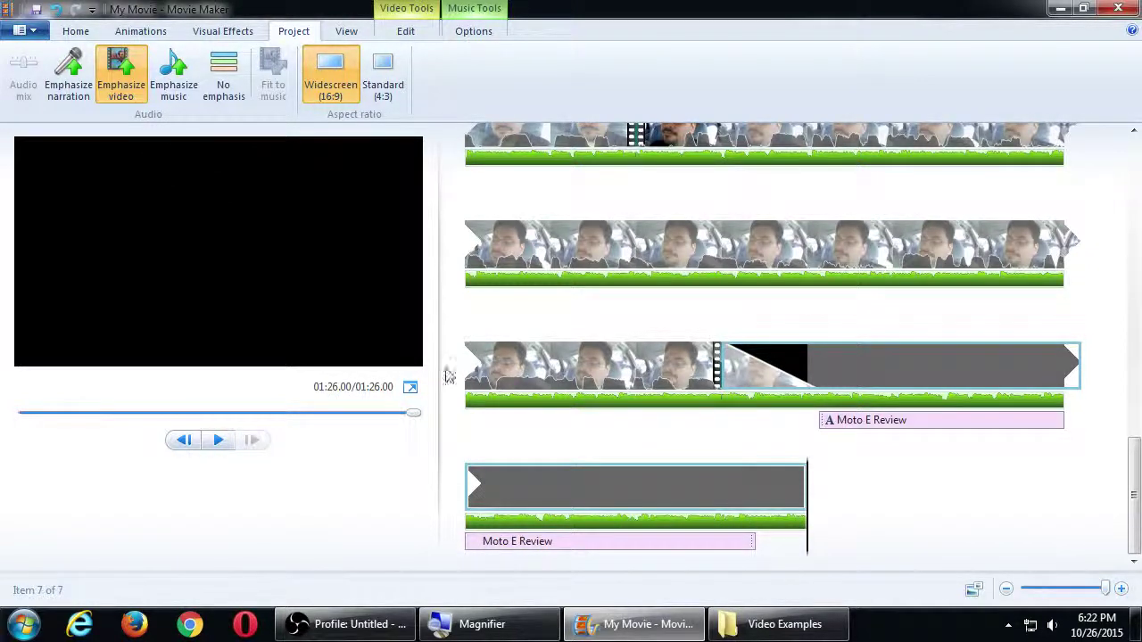
Set the project's audio emphasis to Emphasize narration and open the audio mix balance between video and music.
left_click(457, 31)
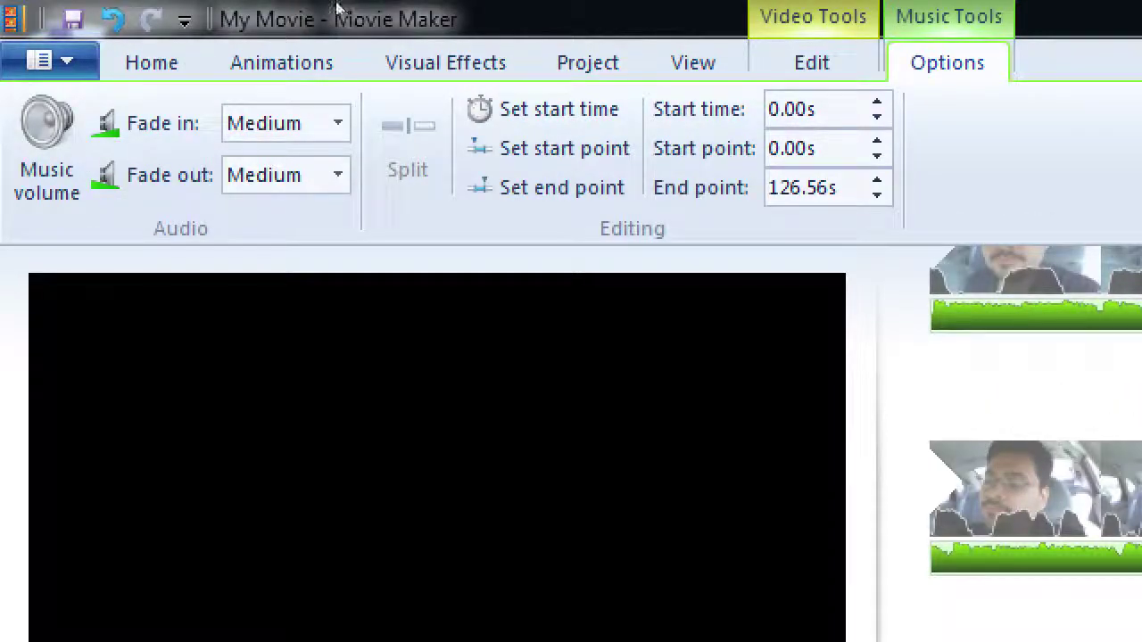
left_click(588, 63)
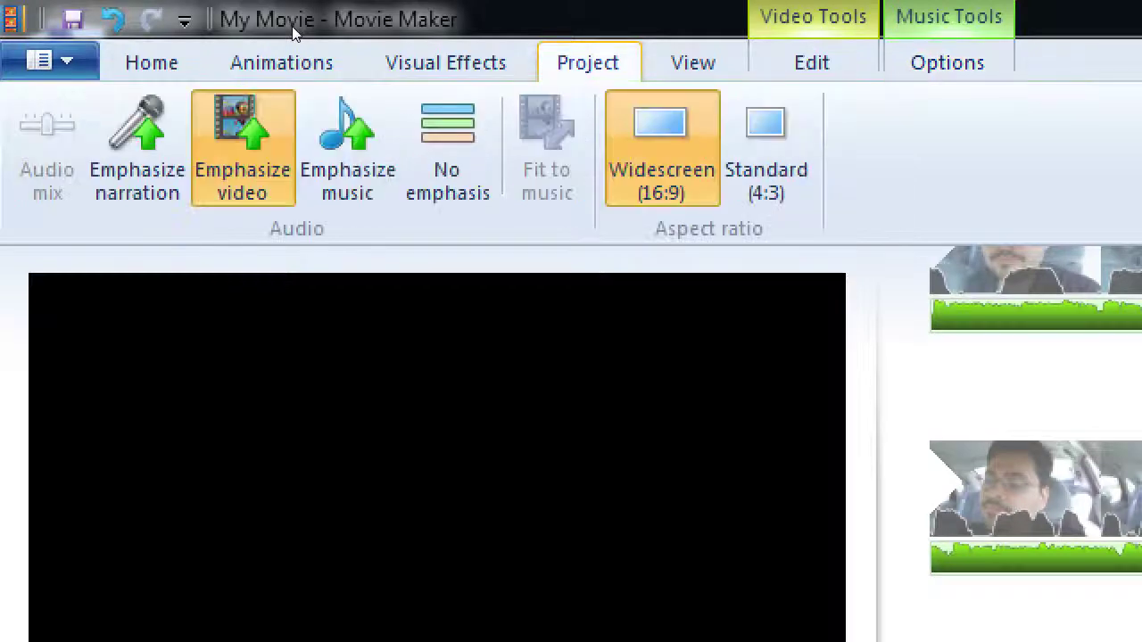
left_click(134, 143)
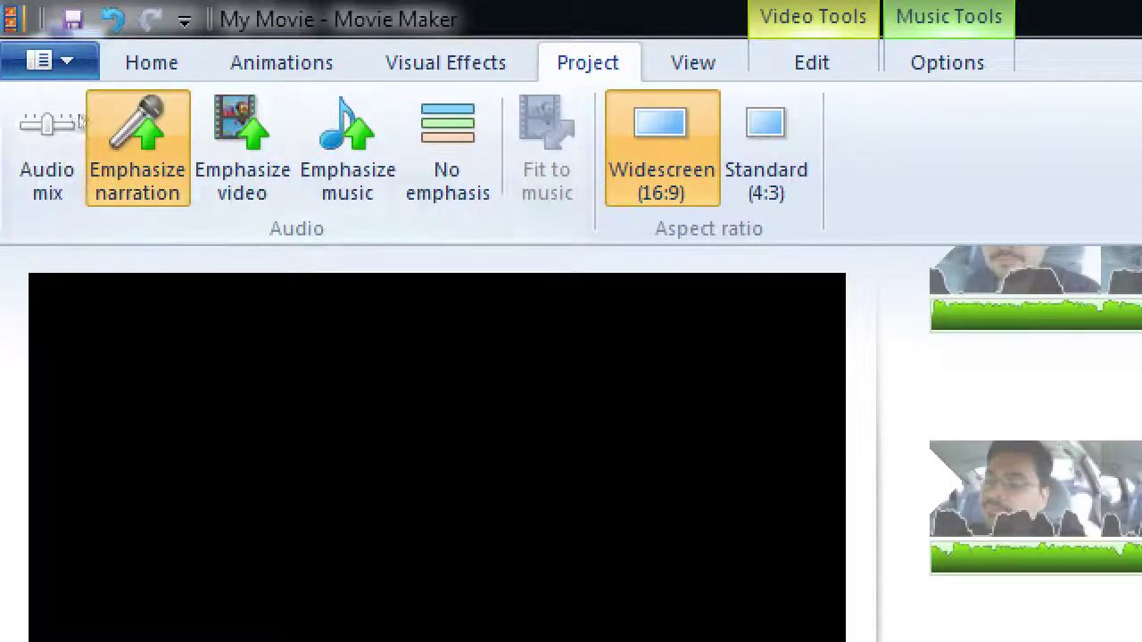
left_click(34, 89)
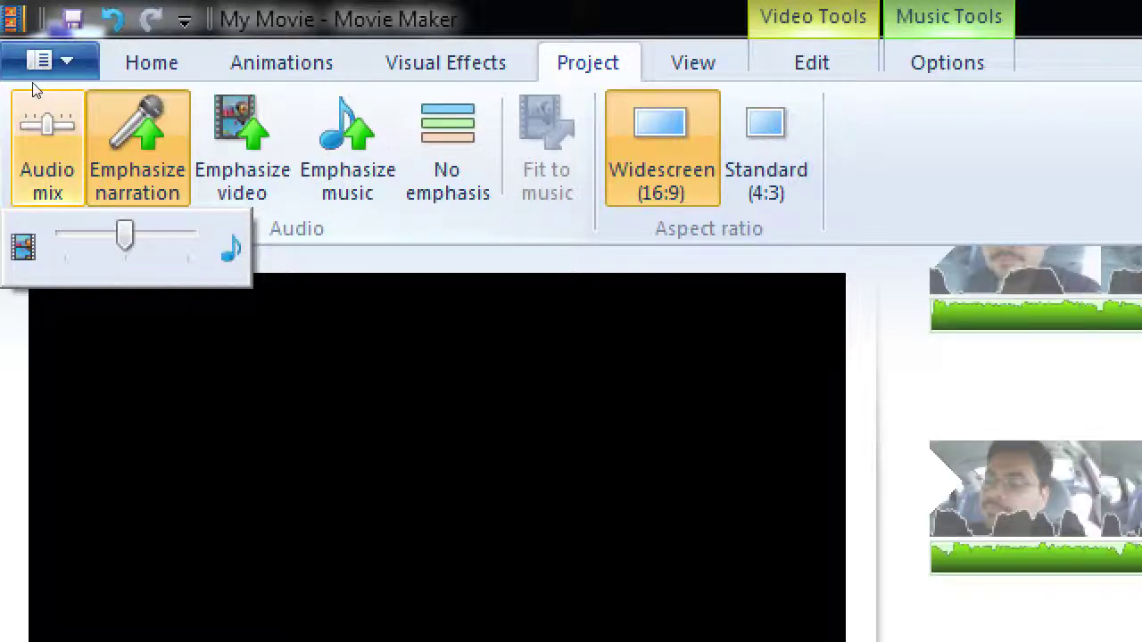
left_click(91, 132)
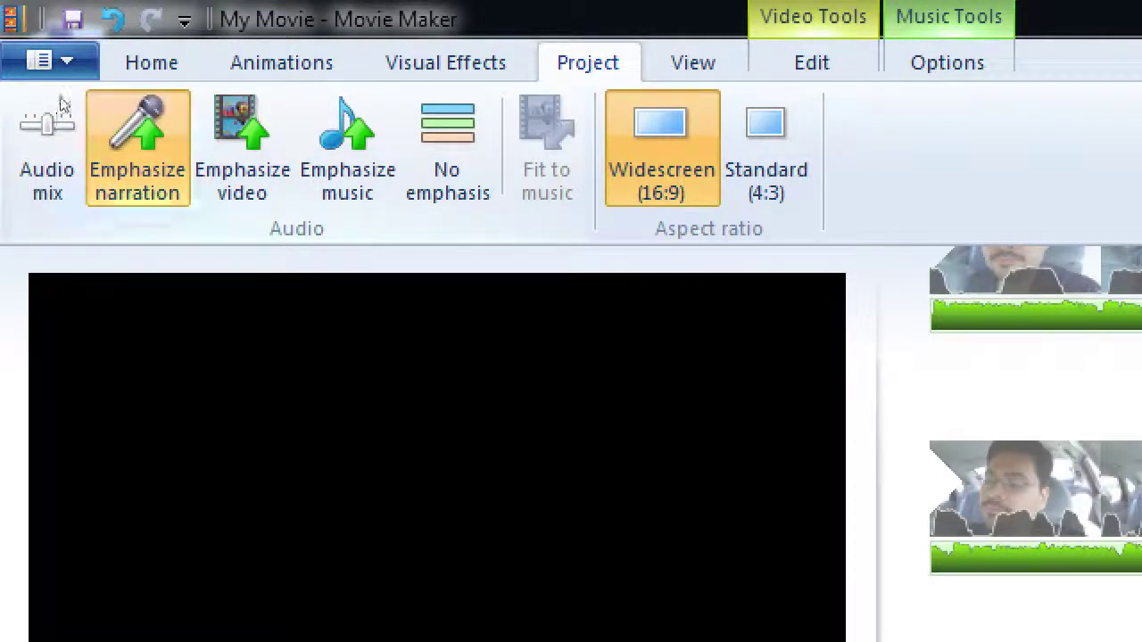
left_click(32, 86)
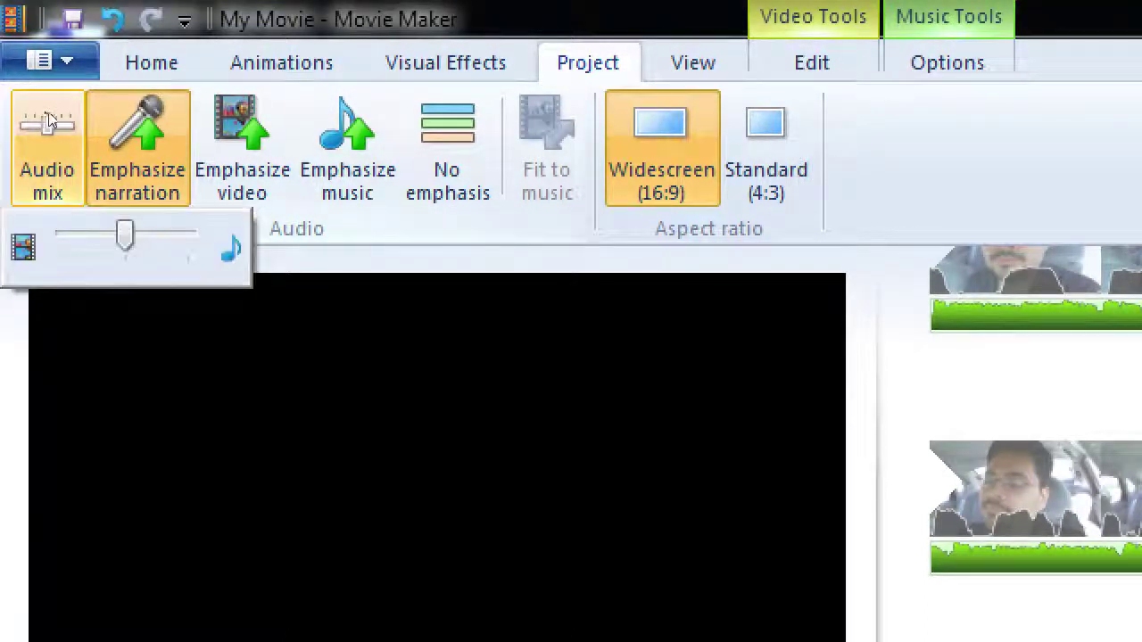
Try the audio mix balance at different levels between the video and music extremes, then close it.
key("Left")
key("Left")
key("Left")
key("Left")
key("Left")
key("Right")
key("Right")
key("Right")
key("Right")
key("Right")
key("Right")
key("Right")
key("Right")
key("Right")
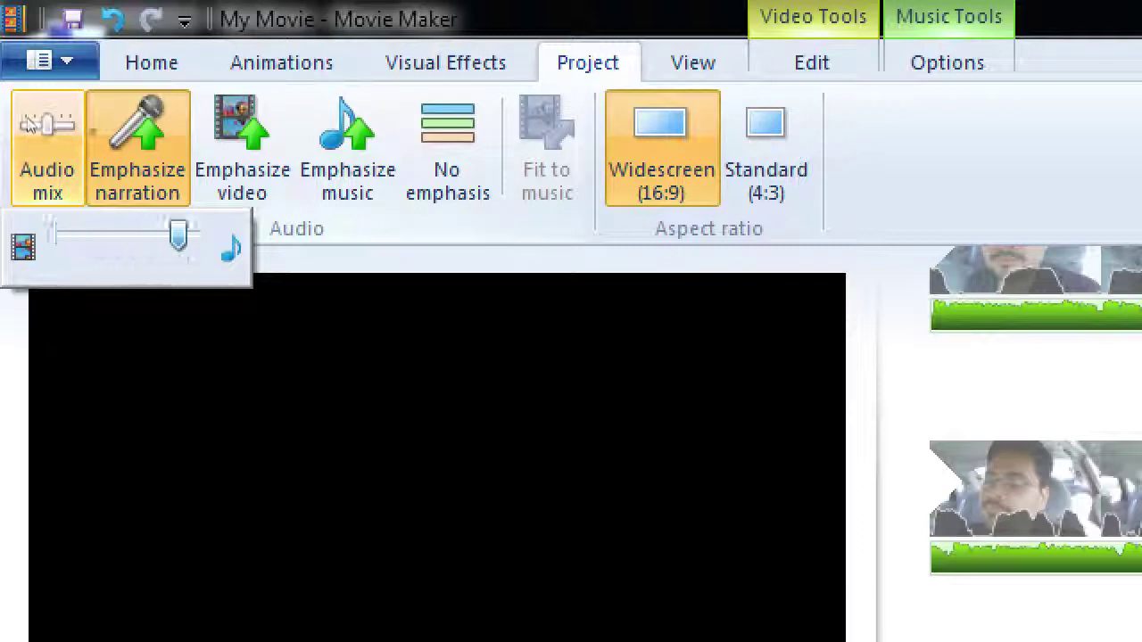
key("Right")
key("Home")
key("End")
key("Left")
key("Left")
key("Home")
key("End")
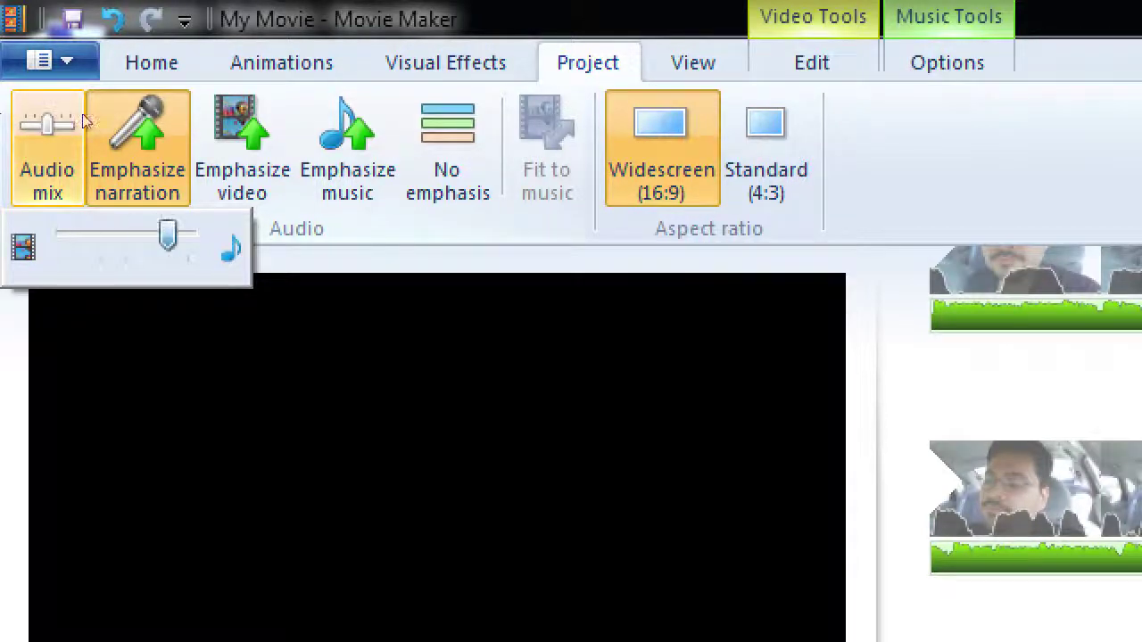
key("Home")
key("Escape")
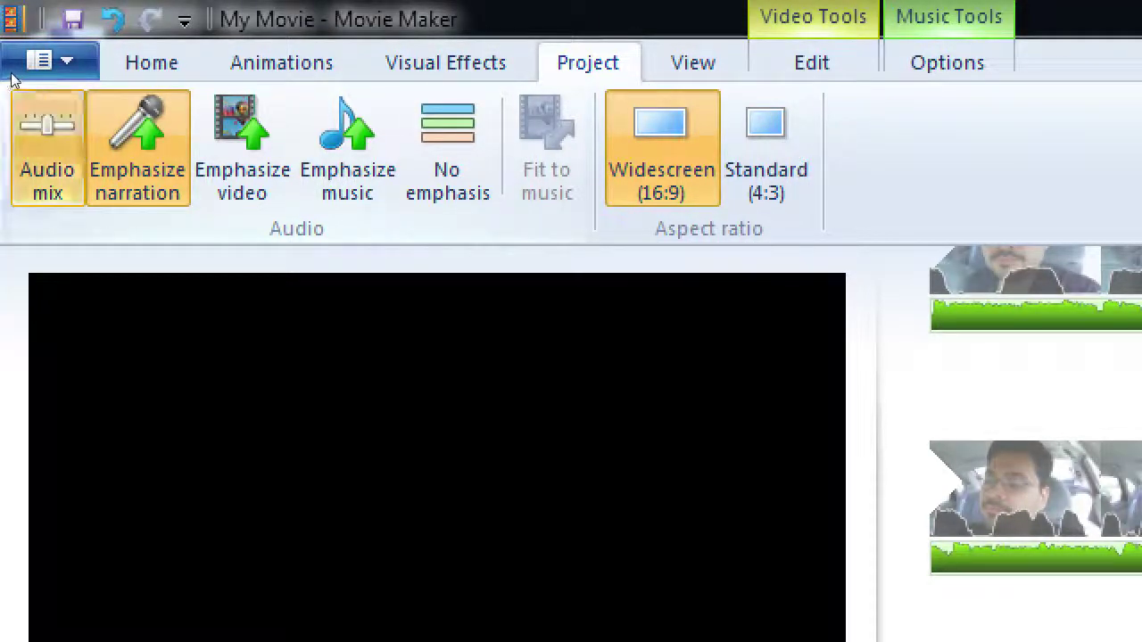
Set the audio mix balance to about midway between video and music.
key("Return")
key("Right")
key("Right")
key("Right")
key("Right")
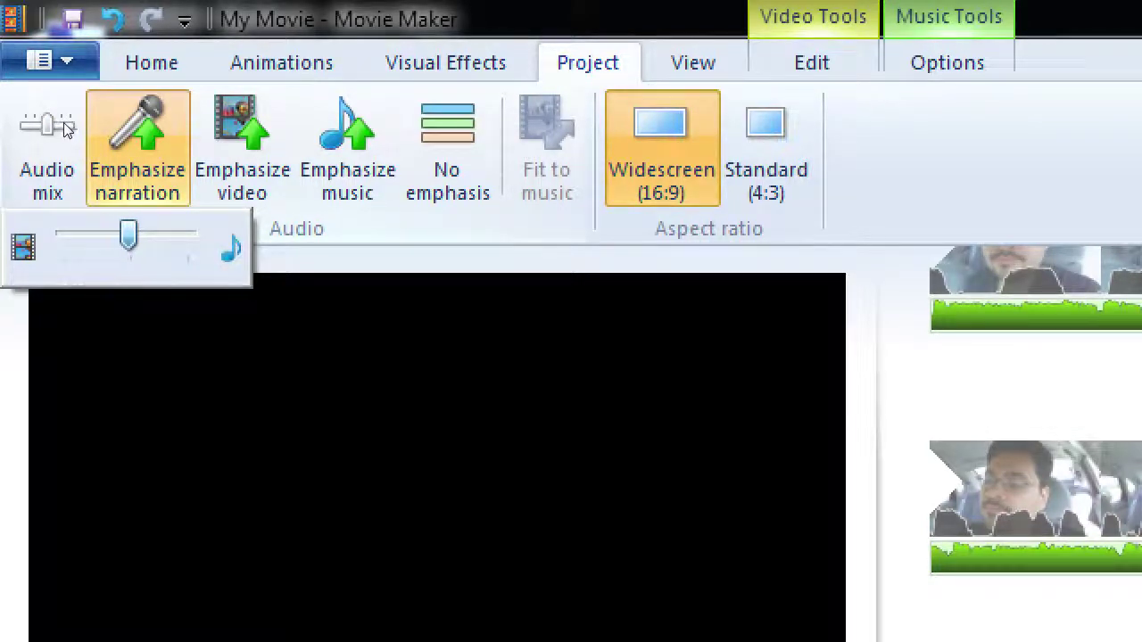
key("Tab")
key("Escape")
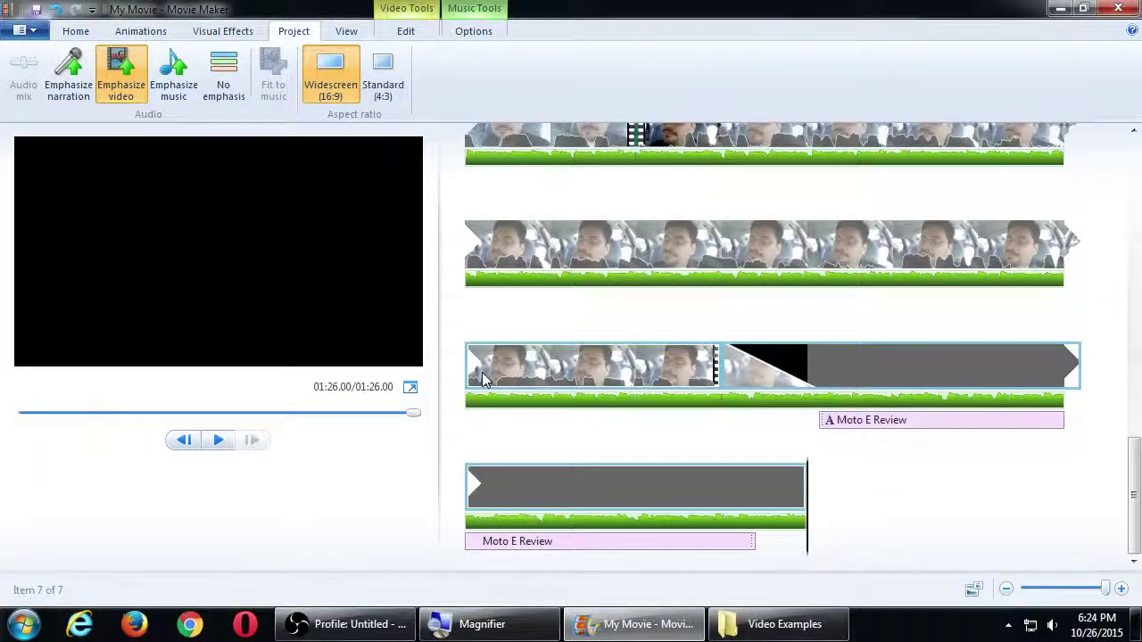
Play the movie's ending, then replay it with the audio emphasis set to Emphasize narration to compare the sound.
left_click(482, 379)
key("space")
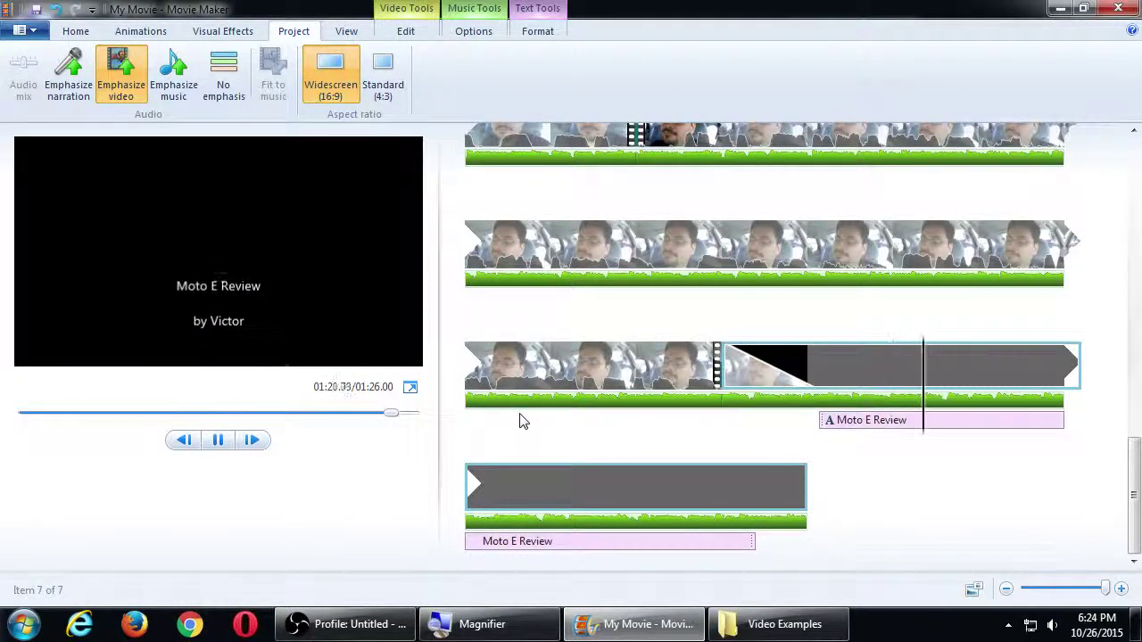
left_click(69, 76)
left_click(632, 363)
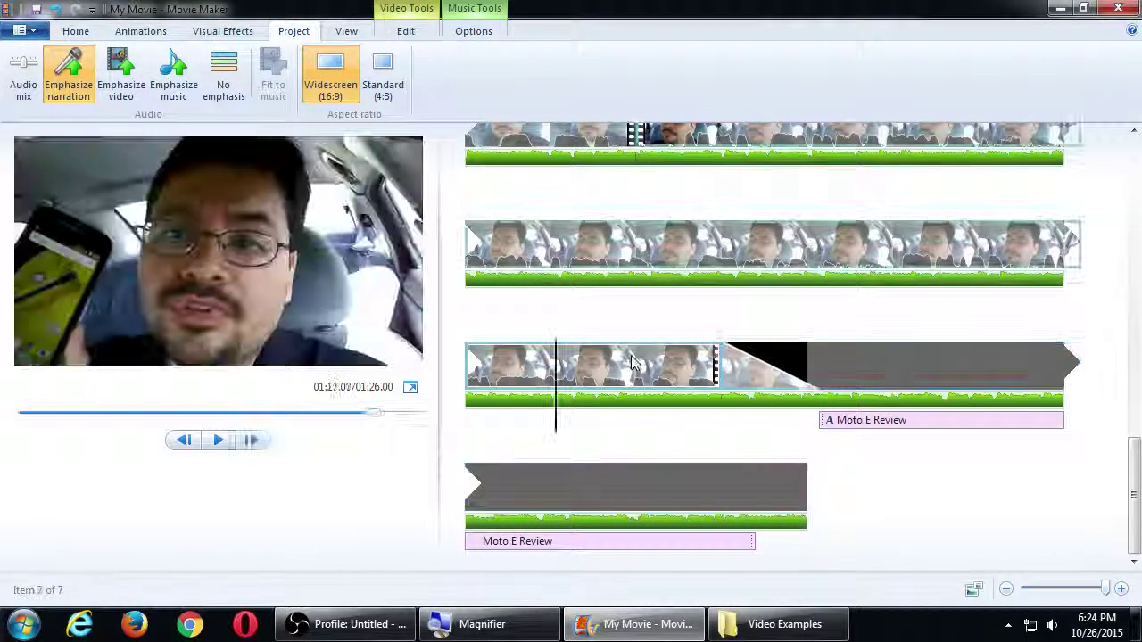
key("space")
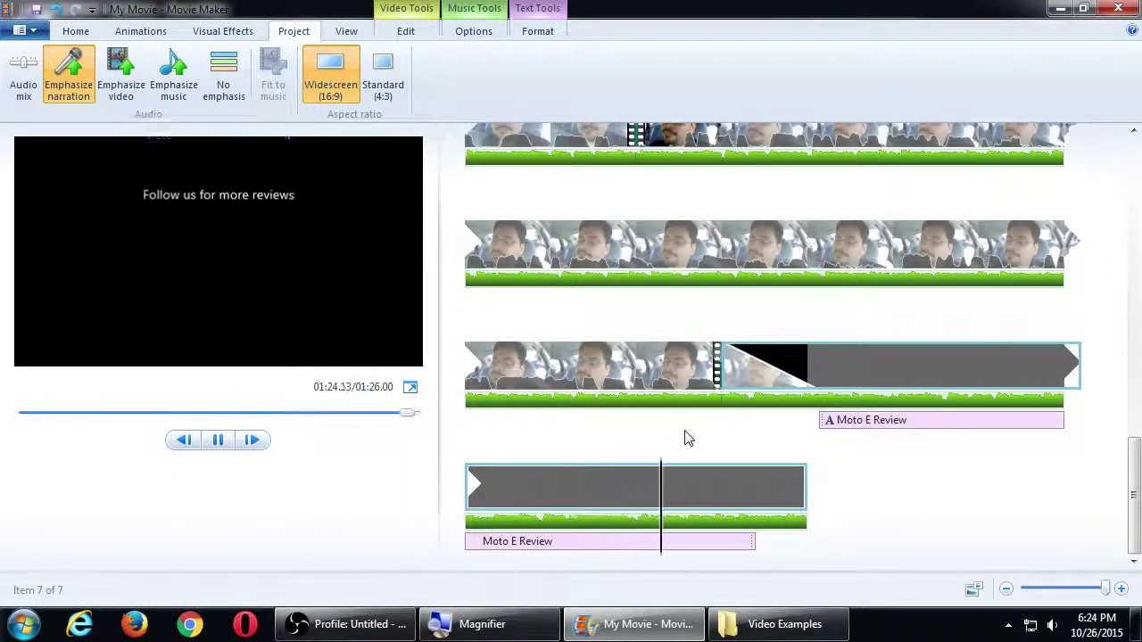
Set the audio emphasis to Emphasize video and play the last car clip into the closing credits.
left_click(127, 90)
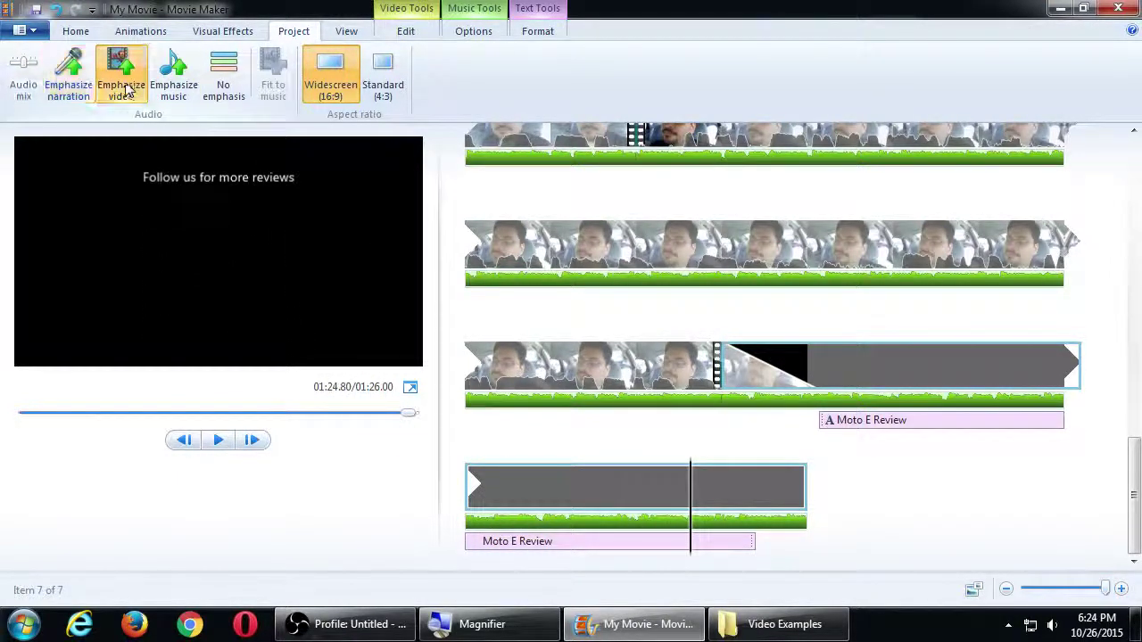
left_click(535, 366)
key("space")
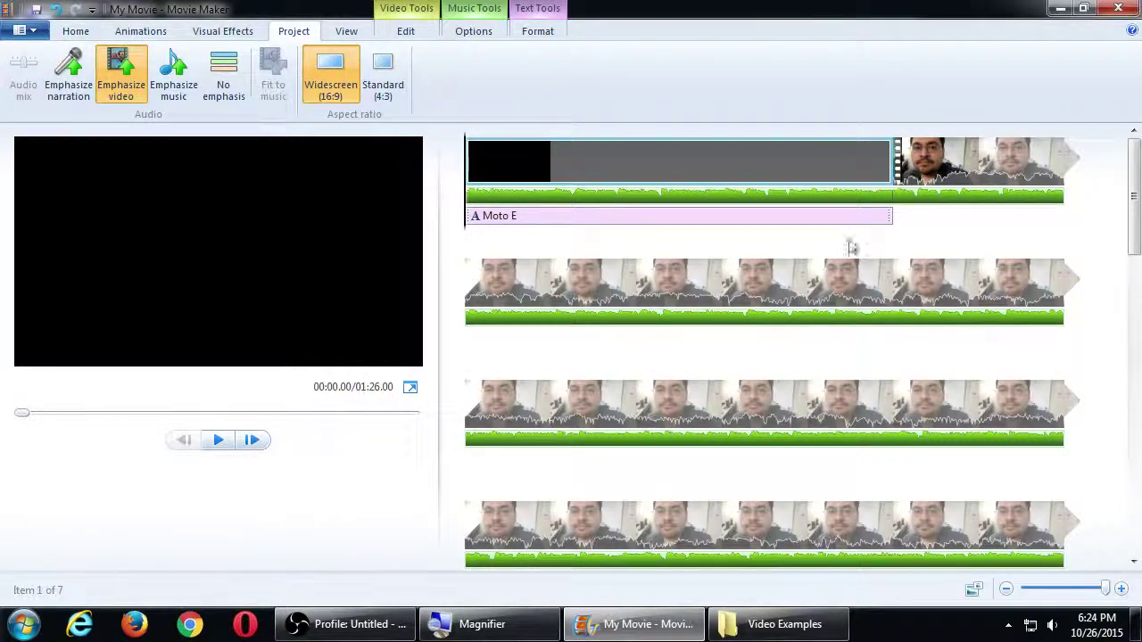
Review the available home, animation, visual effect, project, view, video editing, music and text formatting tools.
left_click(76, 33)
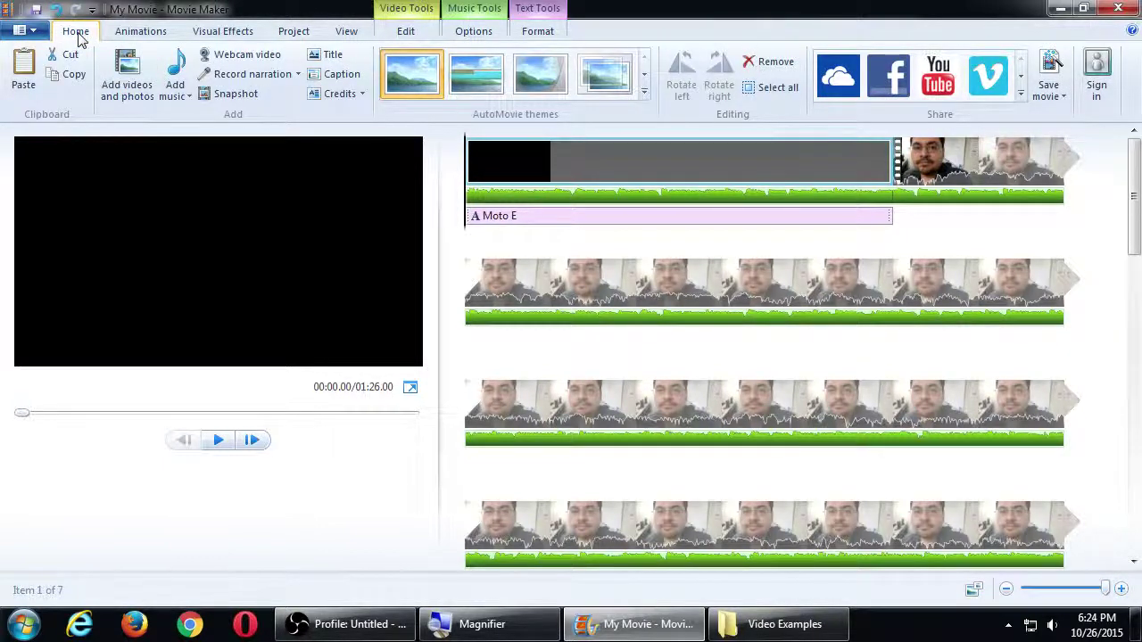
left_click(135, 33)
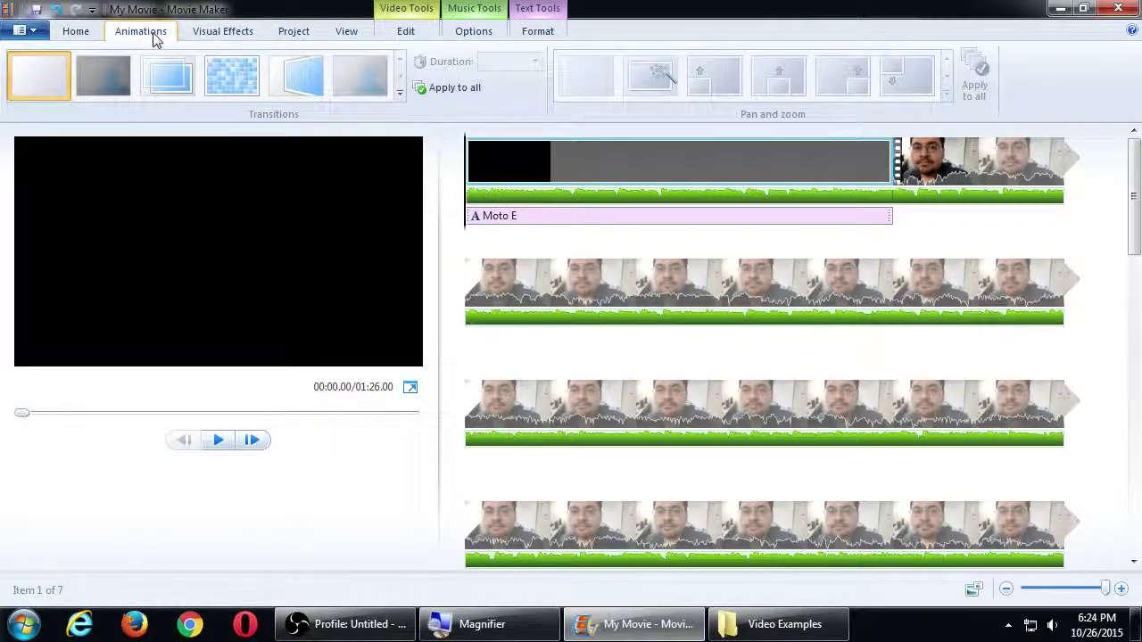
left_click(230, 36)
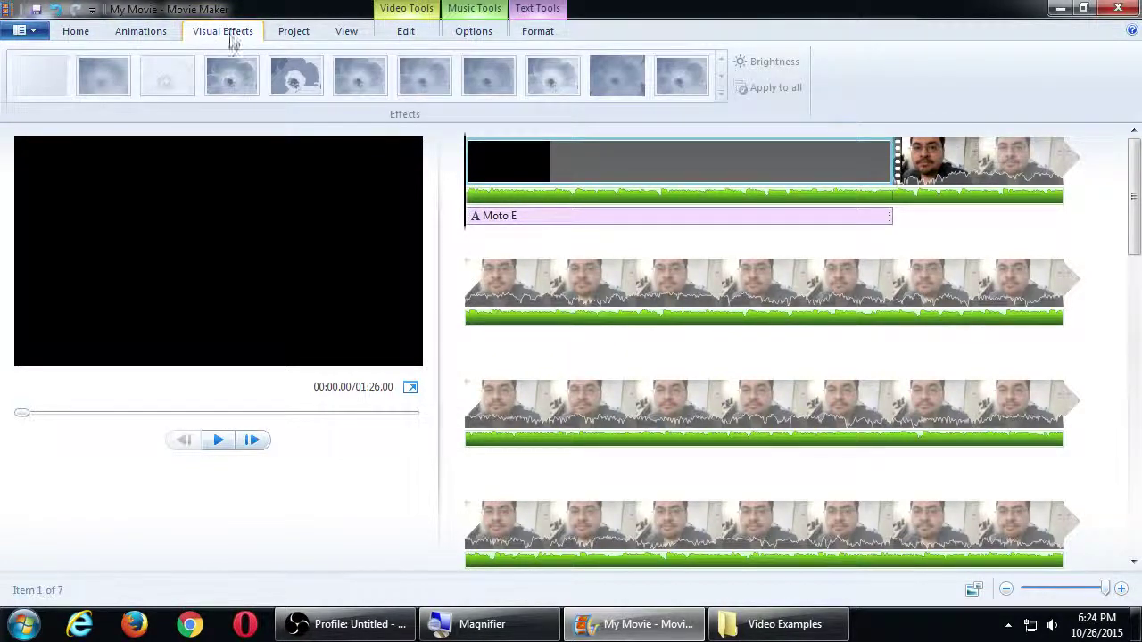
left_click(294, 33)
left_click(348, 33)
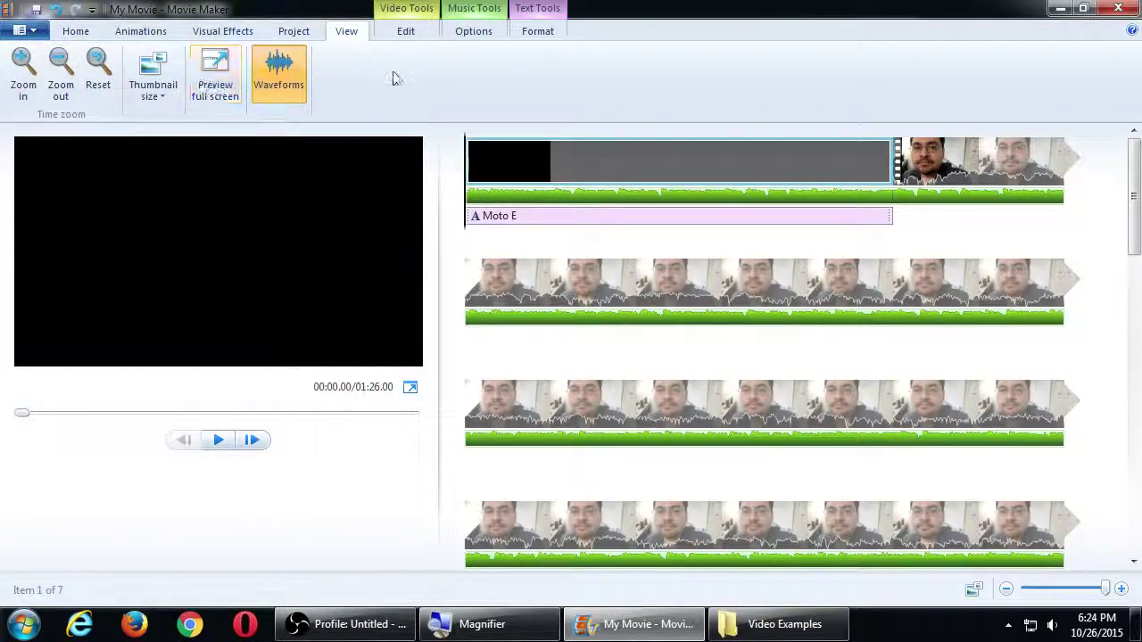
left_click(407, 36)
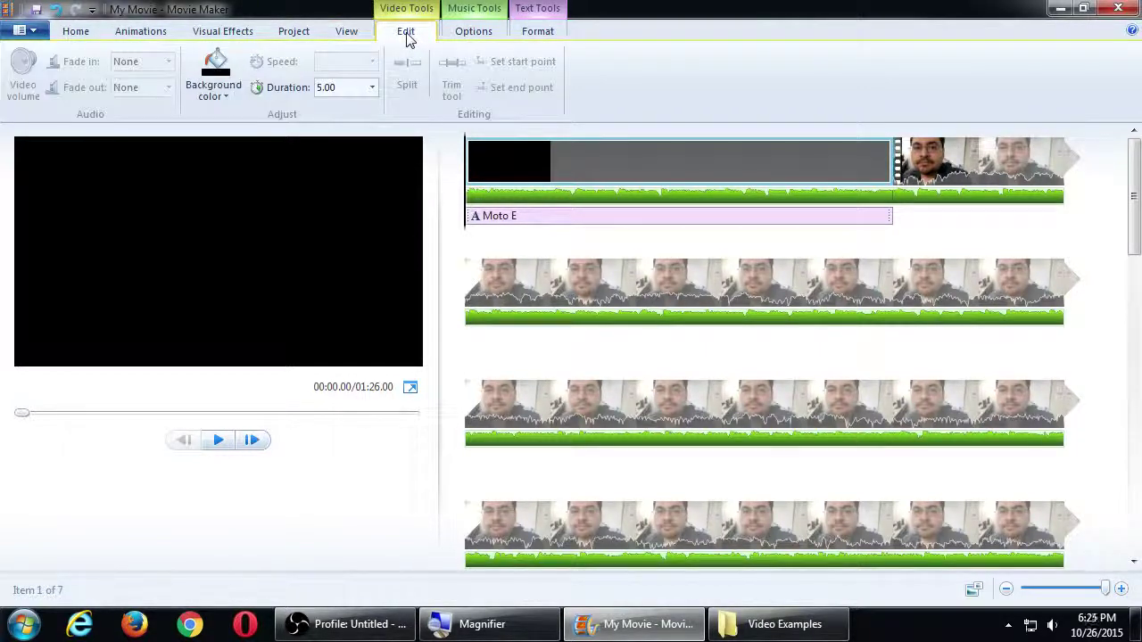
left_click(478, 33)
left_click(538, 33)
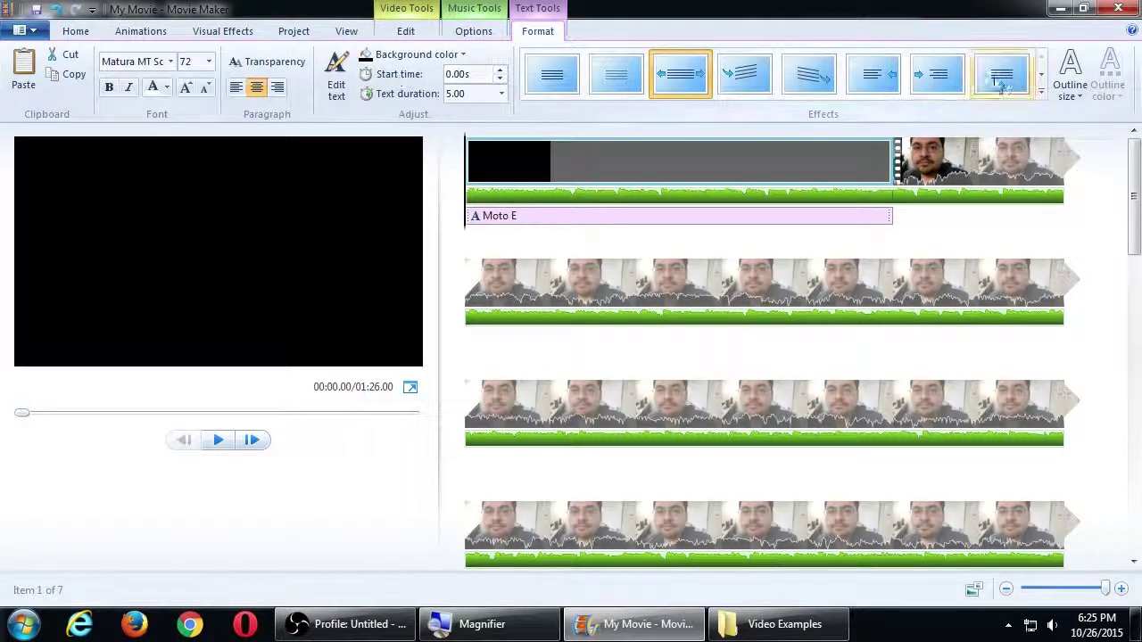
Look through the online sharing destinations for the movie, including OneDrive, Facebook, YouTube, Vimeo, Flickr and Groups.
left_click(75, 32)
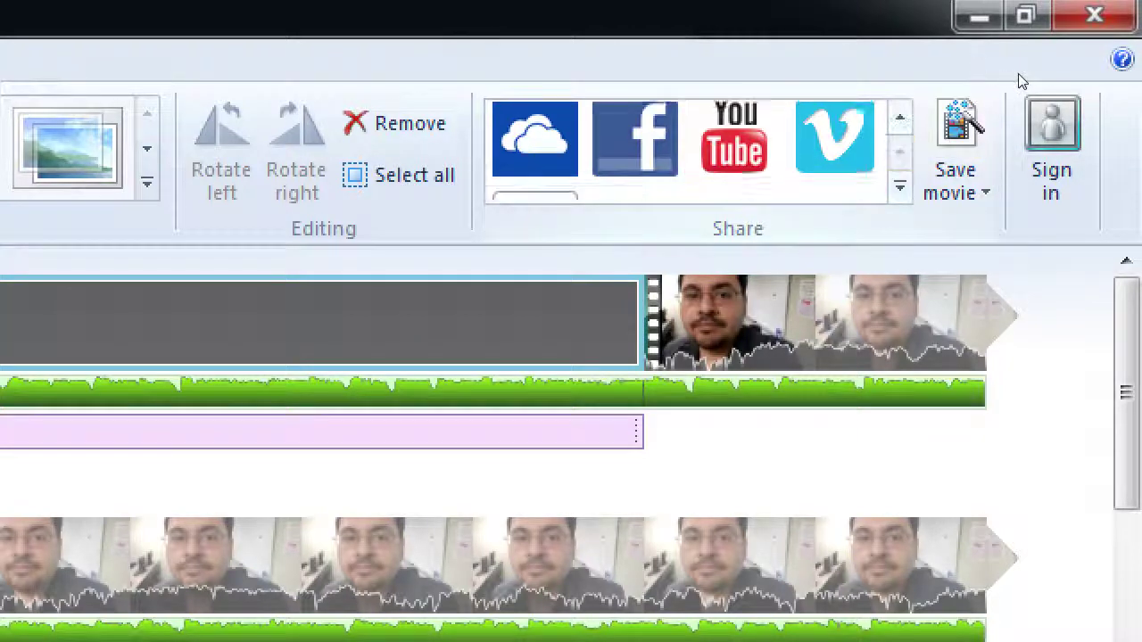
scroll(806, 99, "down", 1)
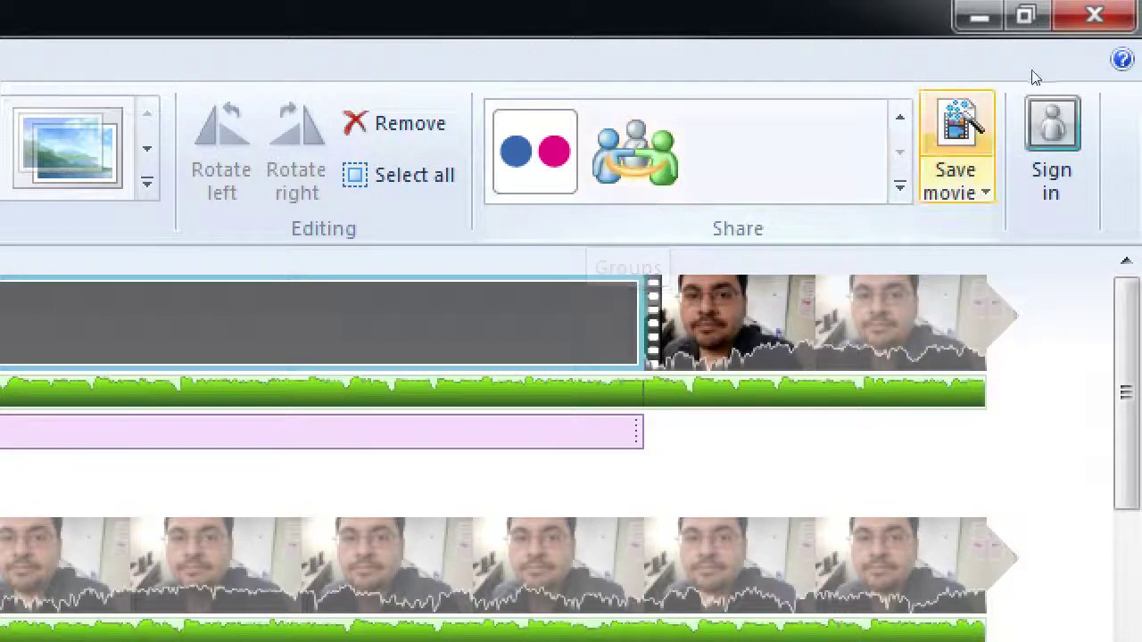
scroll(1026, 66, "up", 1)
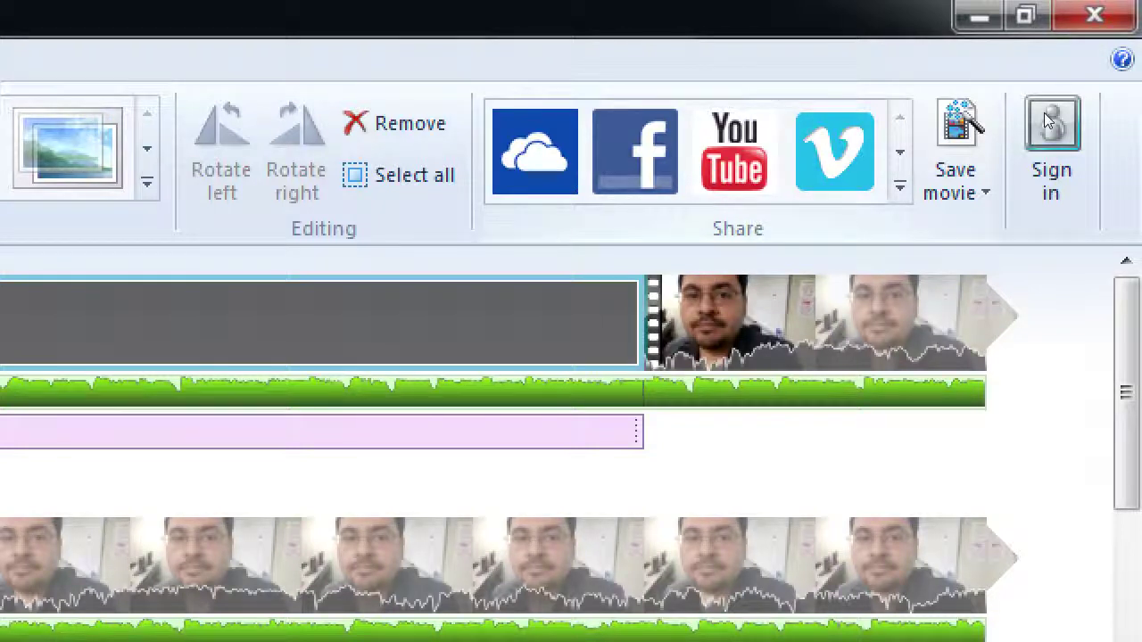
Examine the Save movie presets, from the recommended and common settings through phone, tablet and website settings to audio only.
left_click(957, 182)
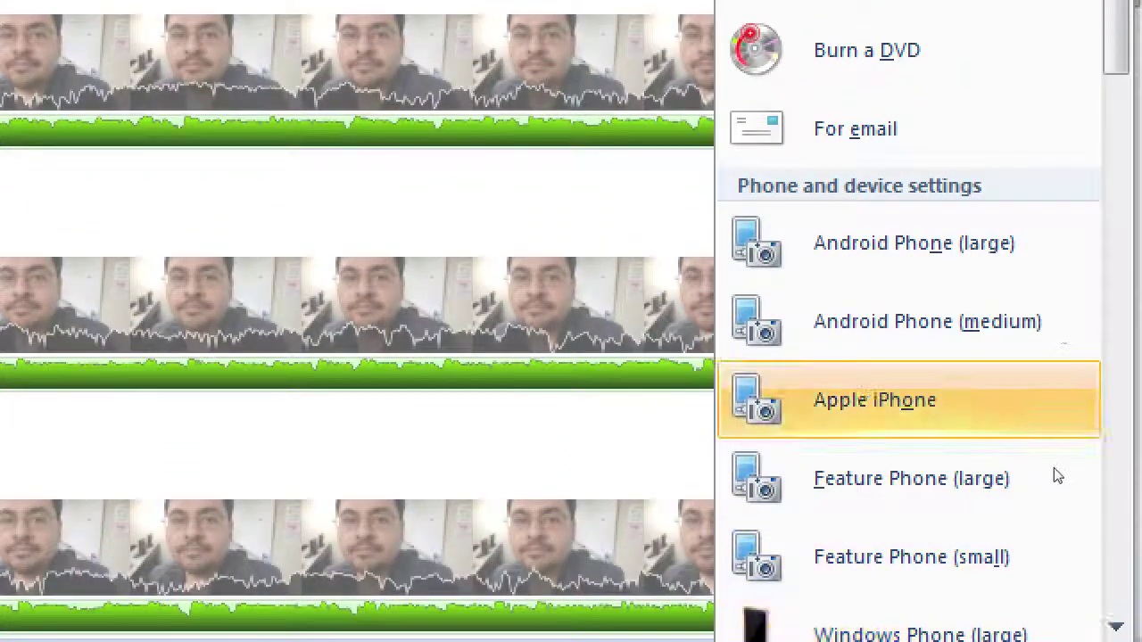
scroll(1023, 546, "down", 3)
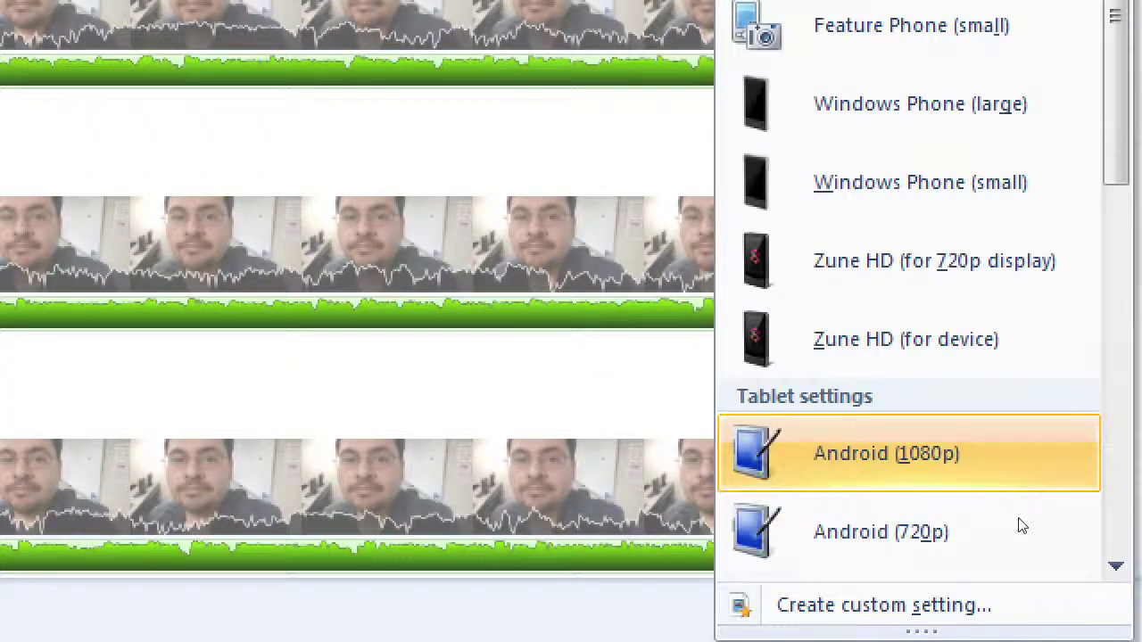
scroll(1017, 476, "down", 1)
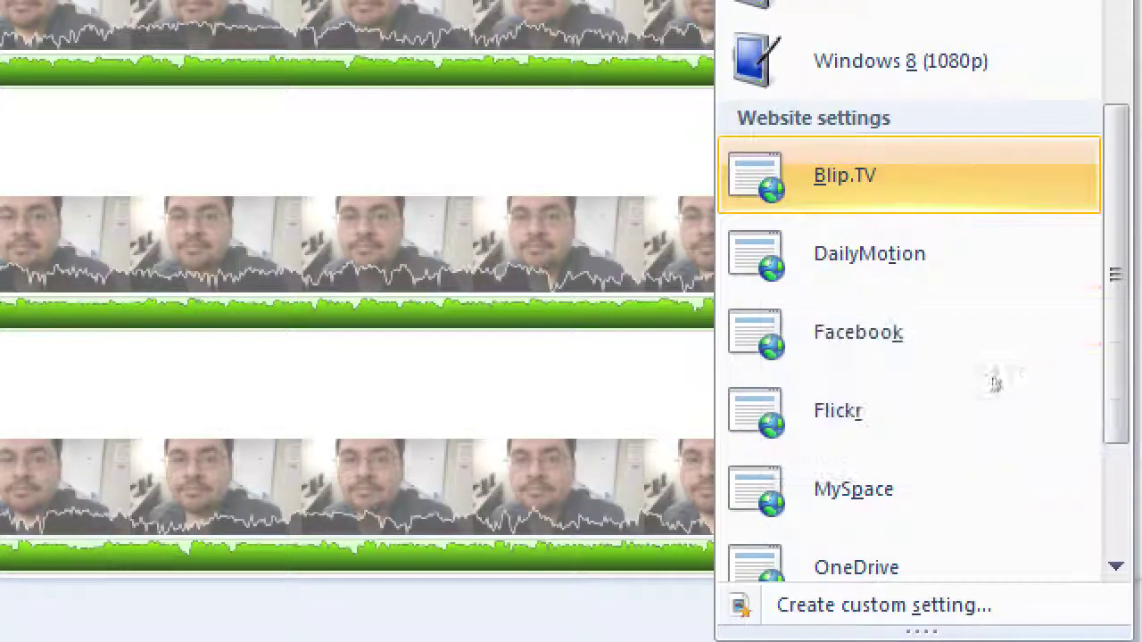
scroll(1011, 526, "down", 2)
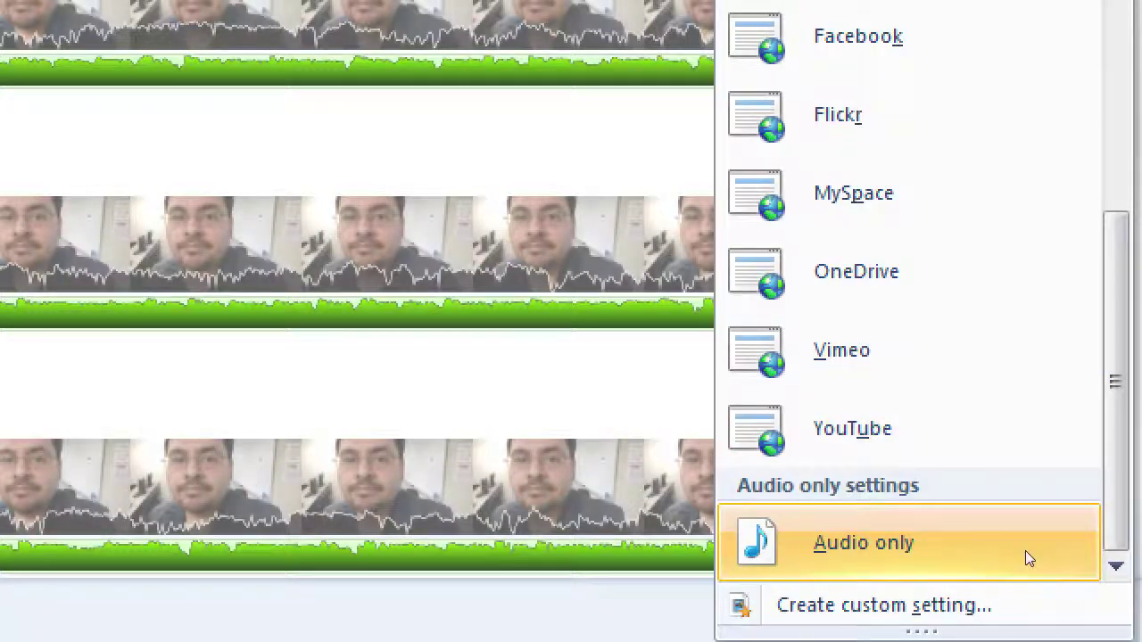
scroll(1071, 435, "up", 3)
scroll(1070, 435, "up", 4)
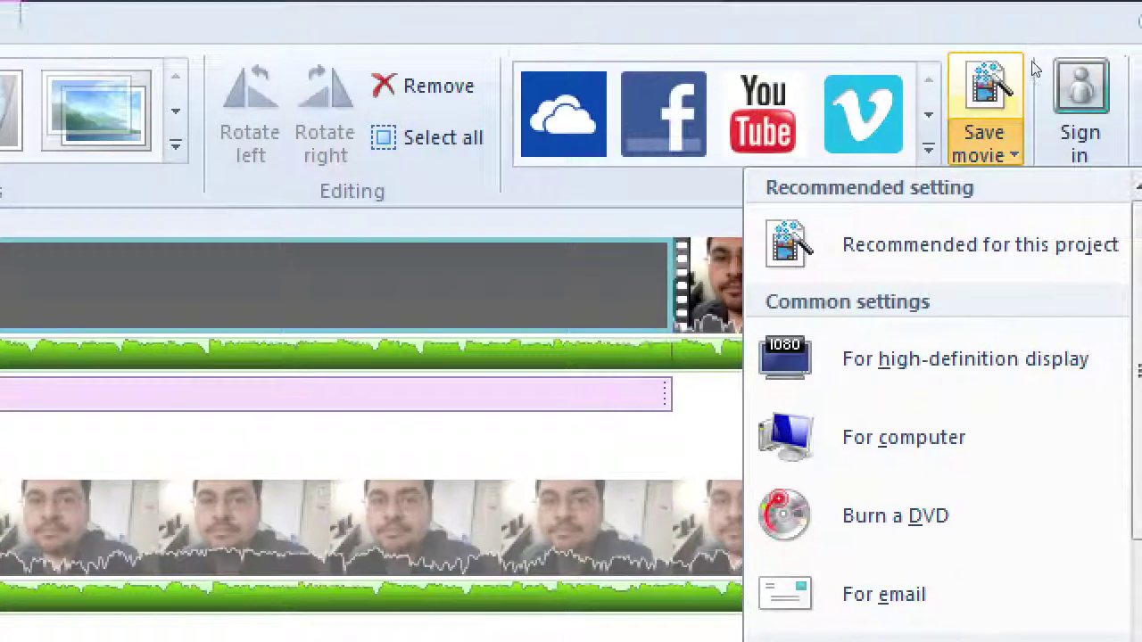
left_click(1033, 70)
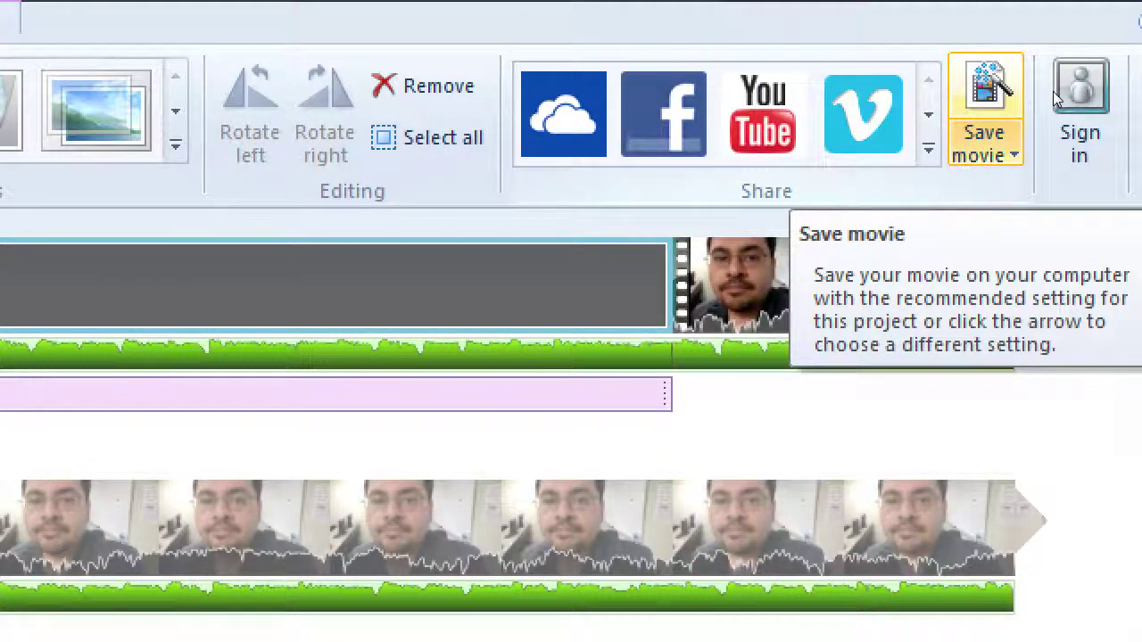
left_click(1055, 99)
left_click(1062, 105)
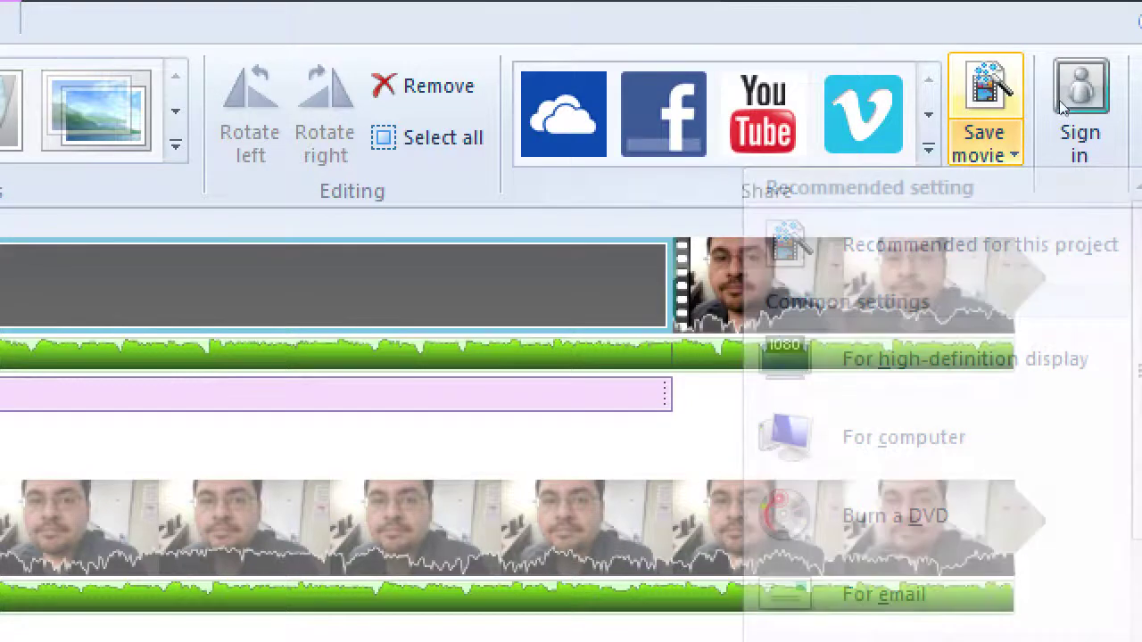
Start saving the movie with the setting recommended for this project and choose the Video Examples folder as the destination.
key("Down")
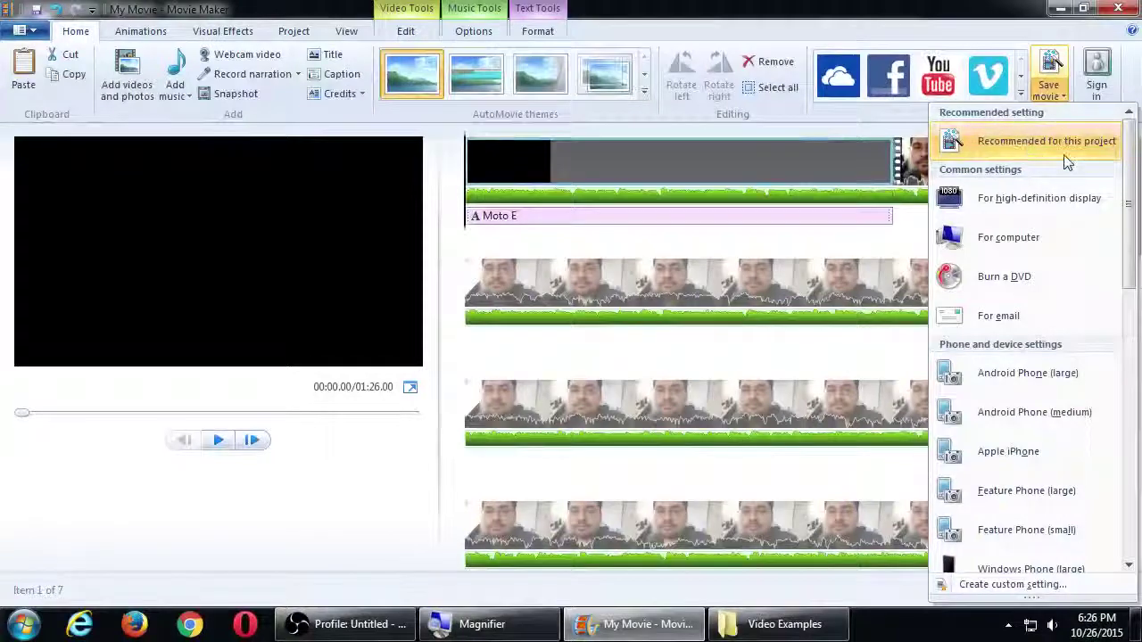
left_click(1049, 151)
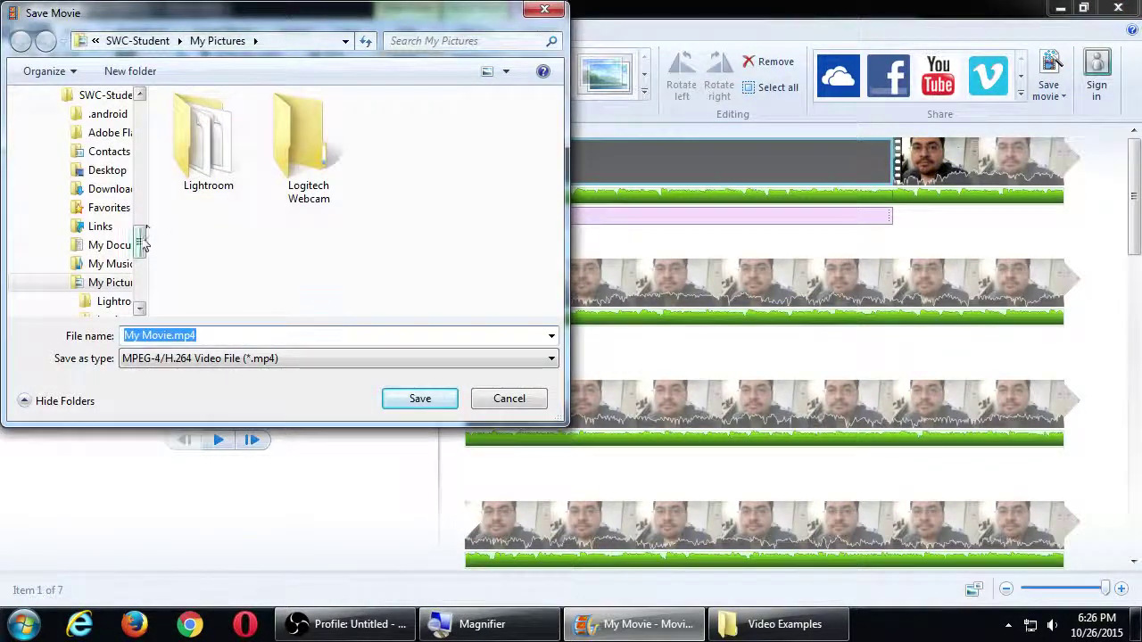
left_click_drag(141, 241, 141, 283)
left_click(111, 282)
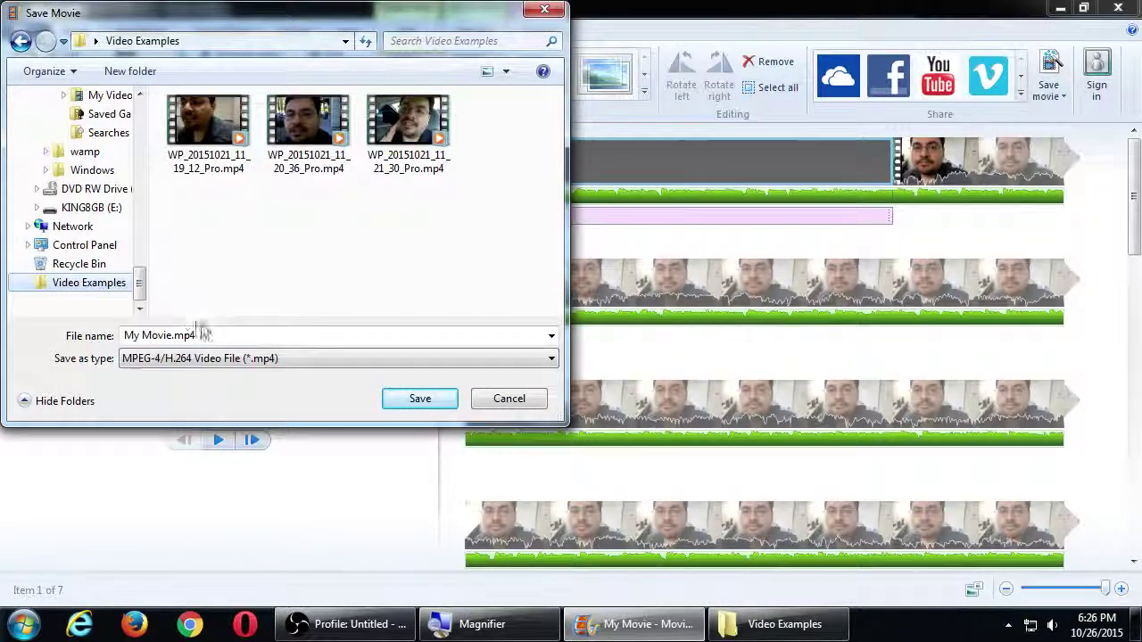
Name the file "Moto E Review by" followed by the reviewer's first name, and save it as an MPEG-4/H.264 video.
double_click(236, 334)
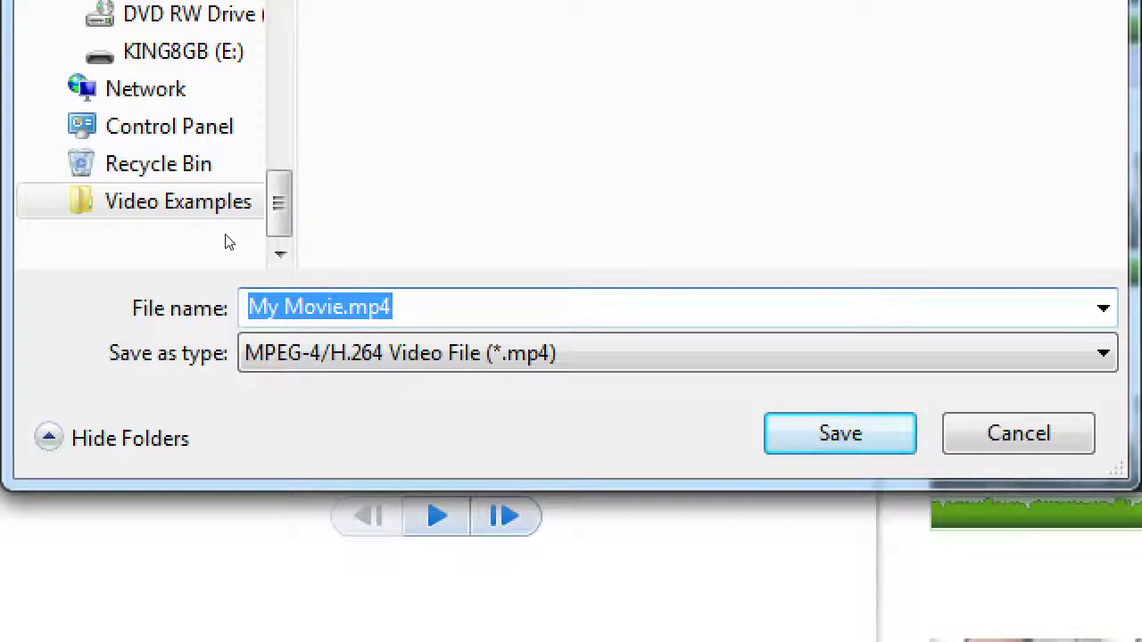
type("Moto")
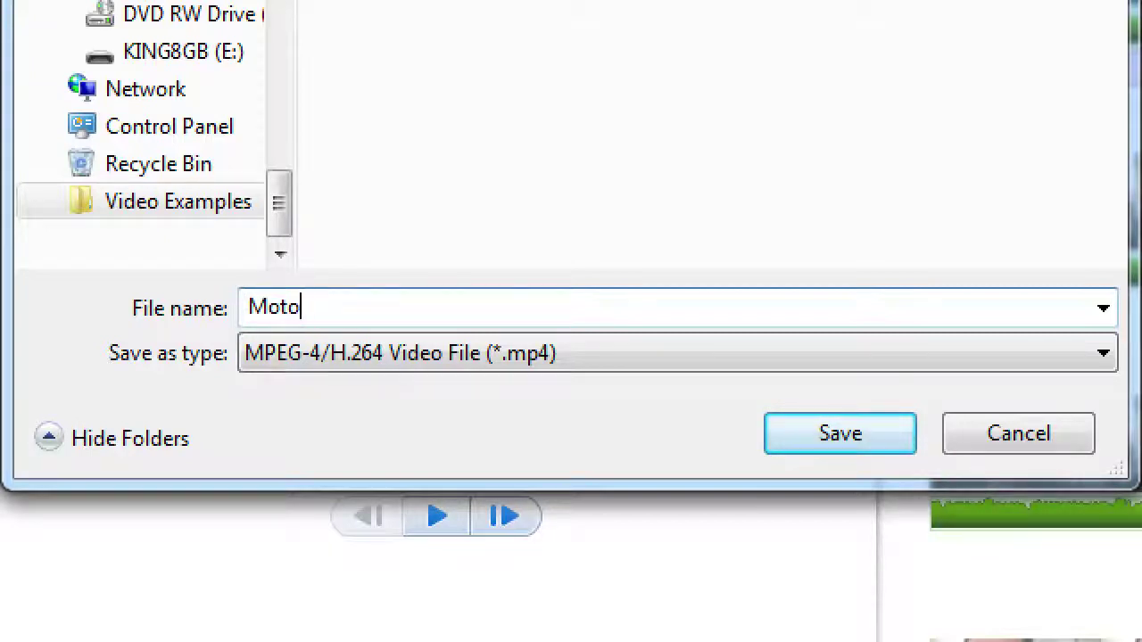
type("-E-Revie2")
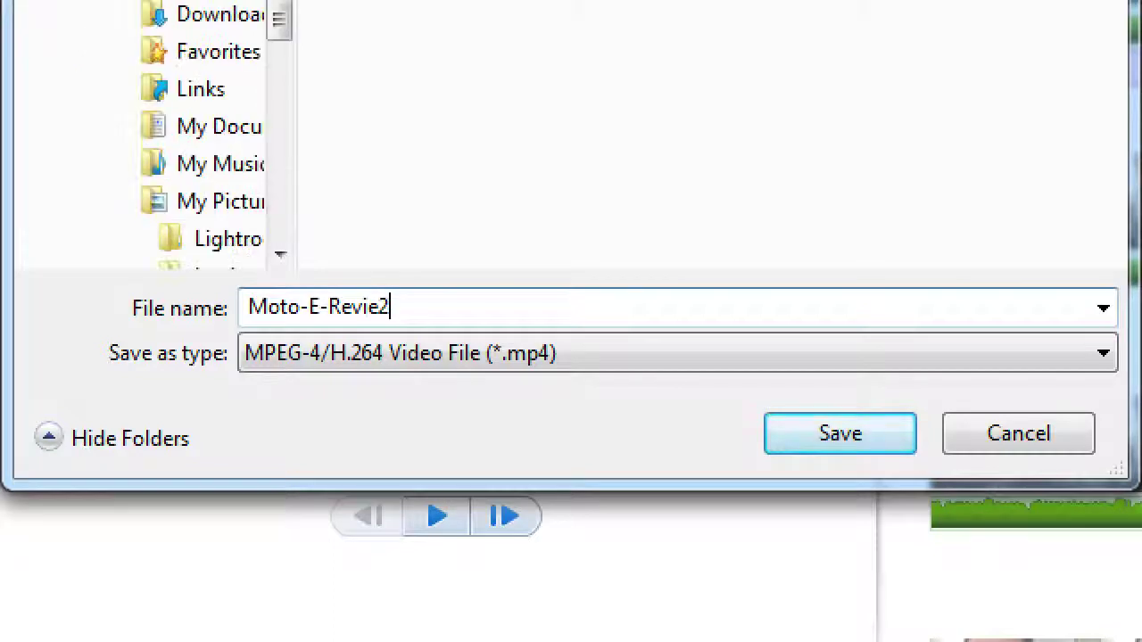
key("BackSpace")
type("w")
key("BackSpace")
key("BackSpace")
key("BackSpace")
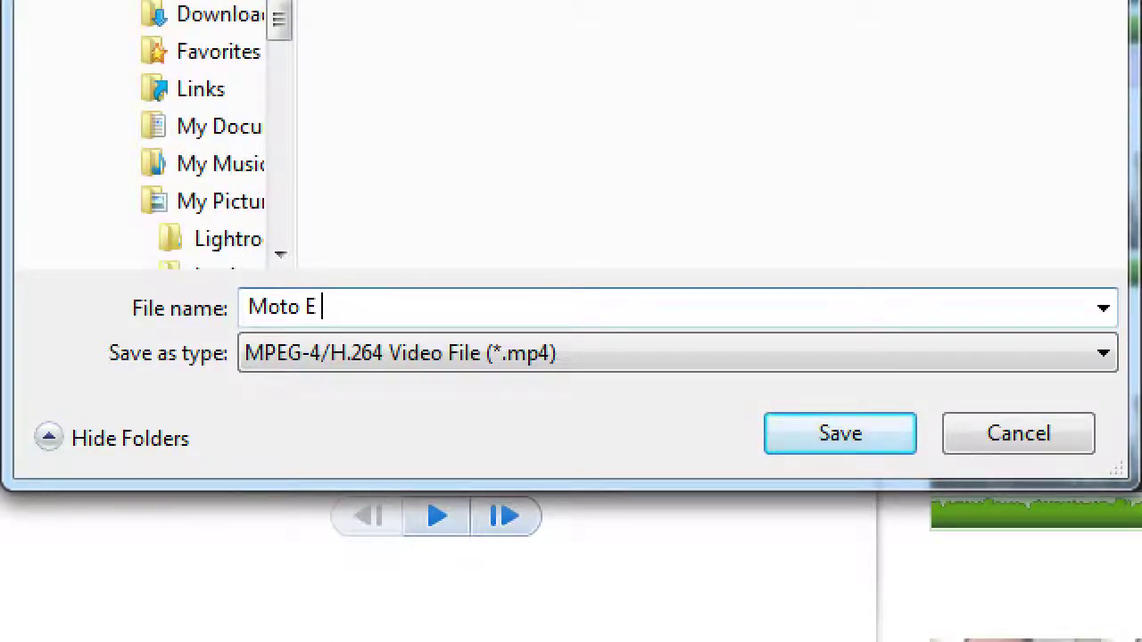
key("BackSpace")
key("BackSpace")
key("BackSpace")
key("BackSpace")
key("BackSpace")
key("BackSpace")
key("BackSpace")
type("Moto E Review y")
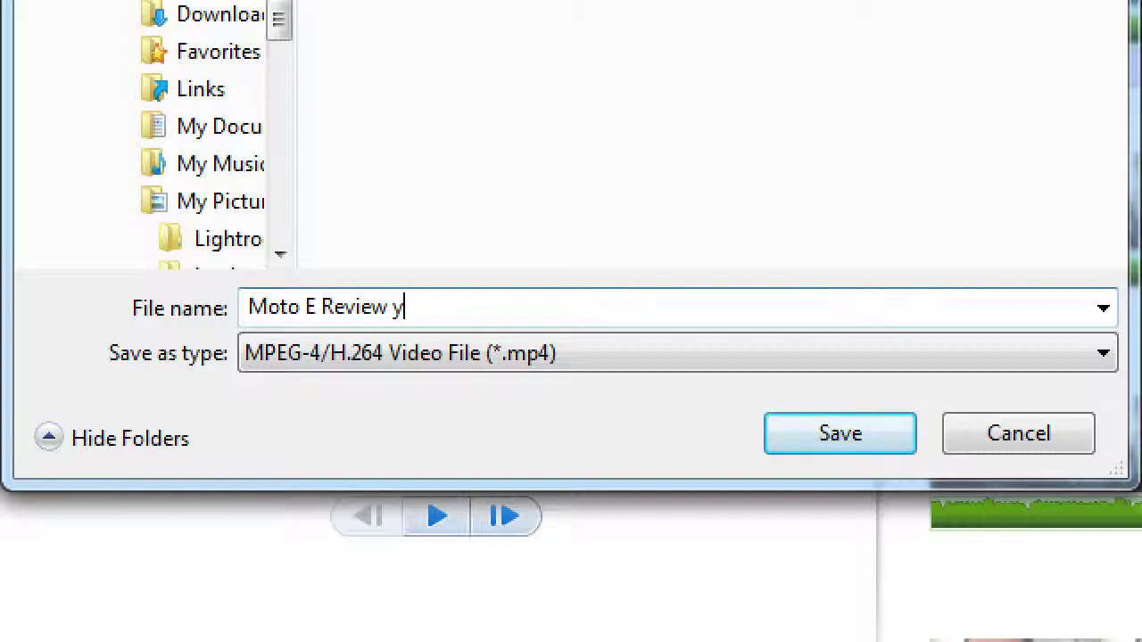
key("BackSpace")
type("by Victor")
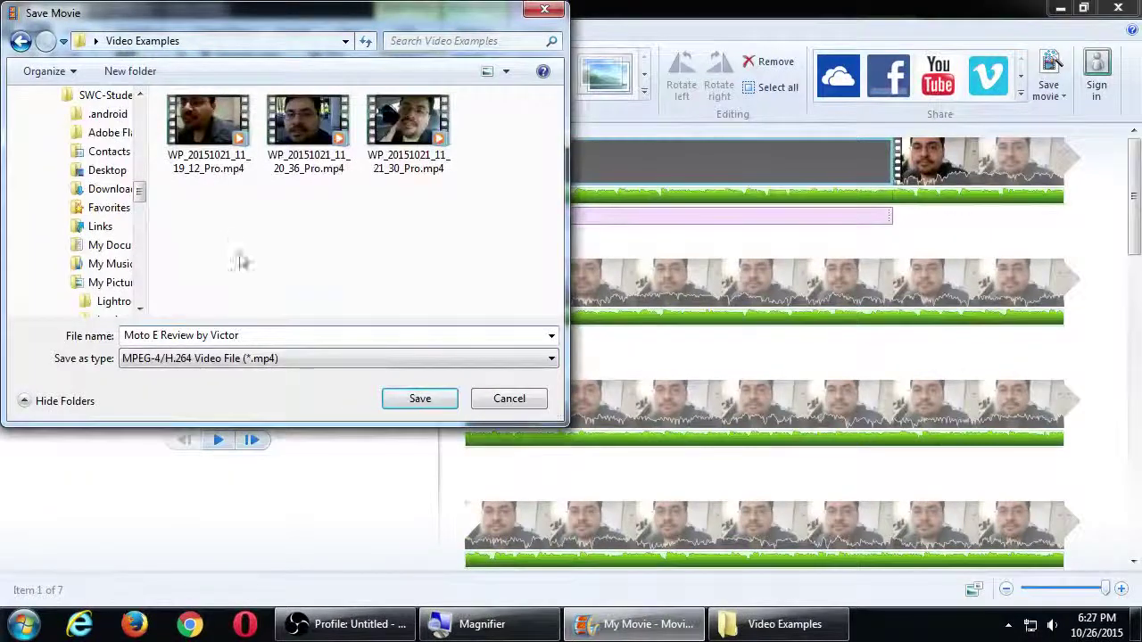
left_click(420, 401)
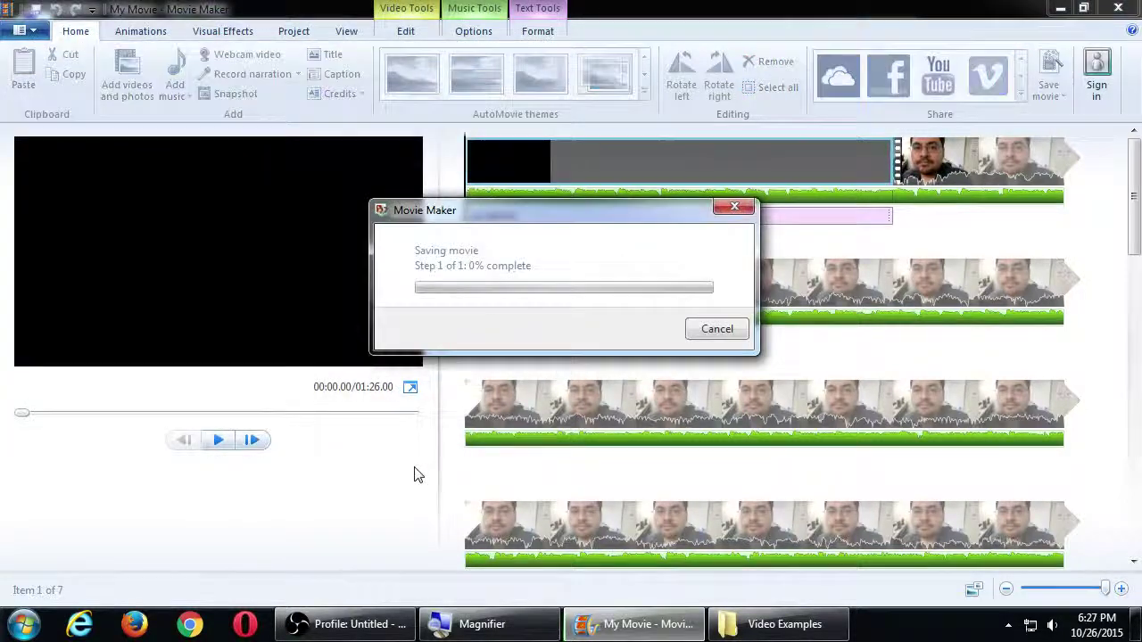
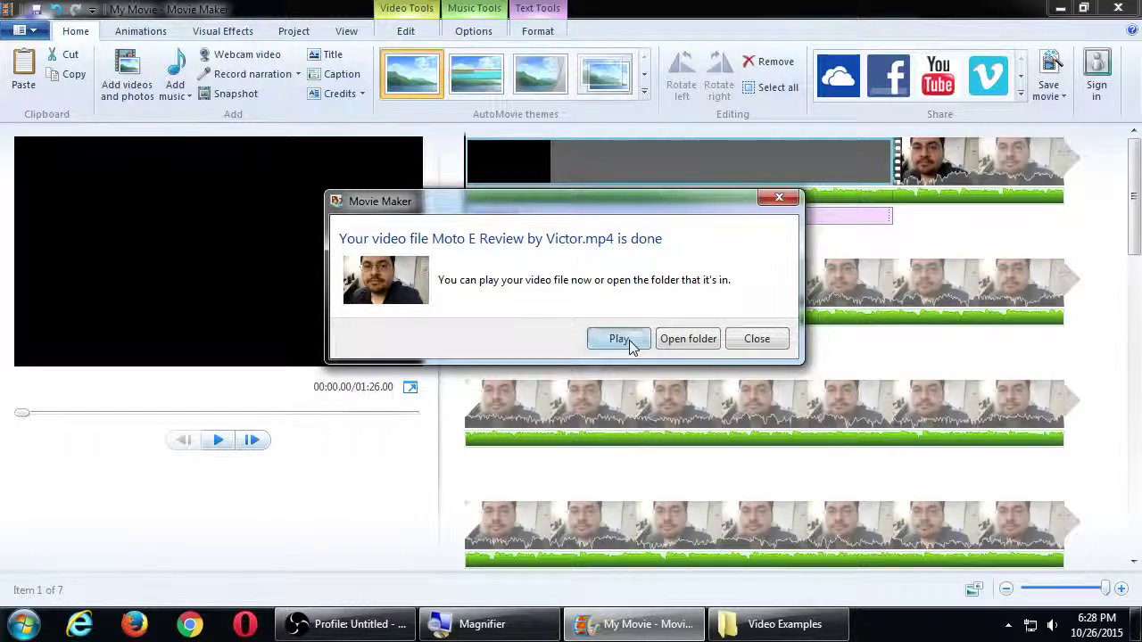
Play the saved Moto E review full screen, skipping ahead to its middle and its last part, and close the player.
left_click(619, 339)
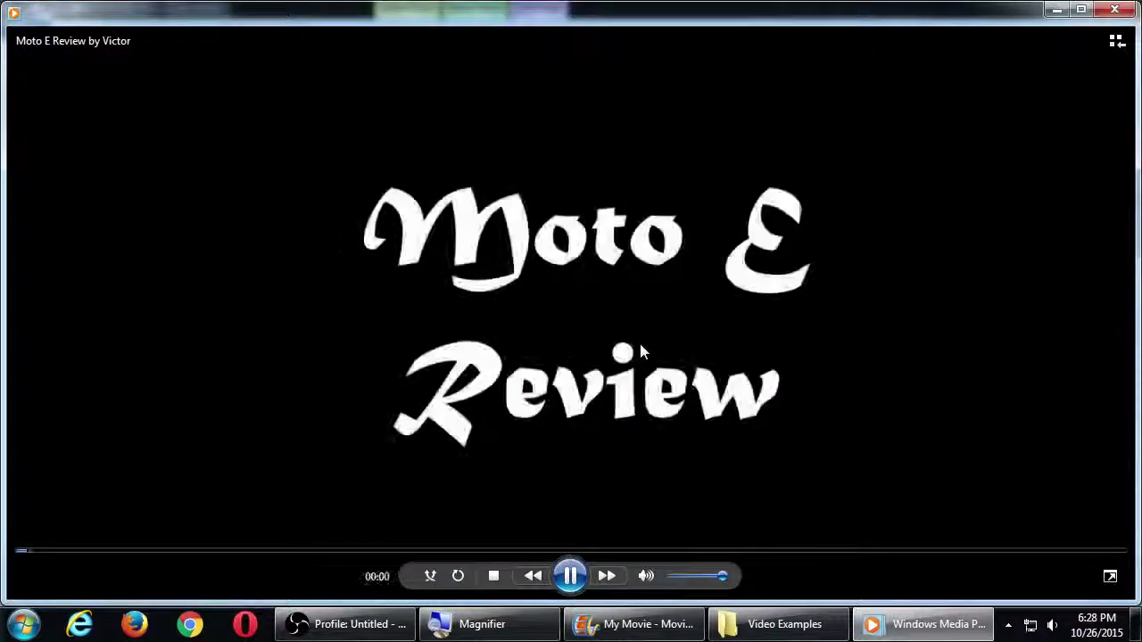
double_click(639, 342)
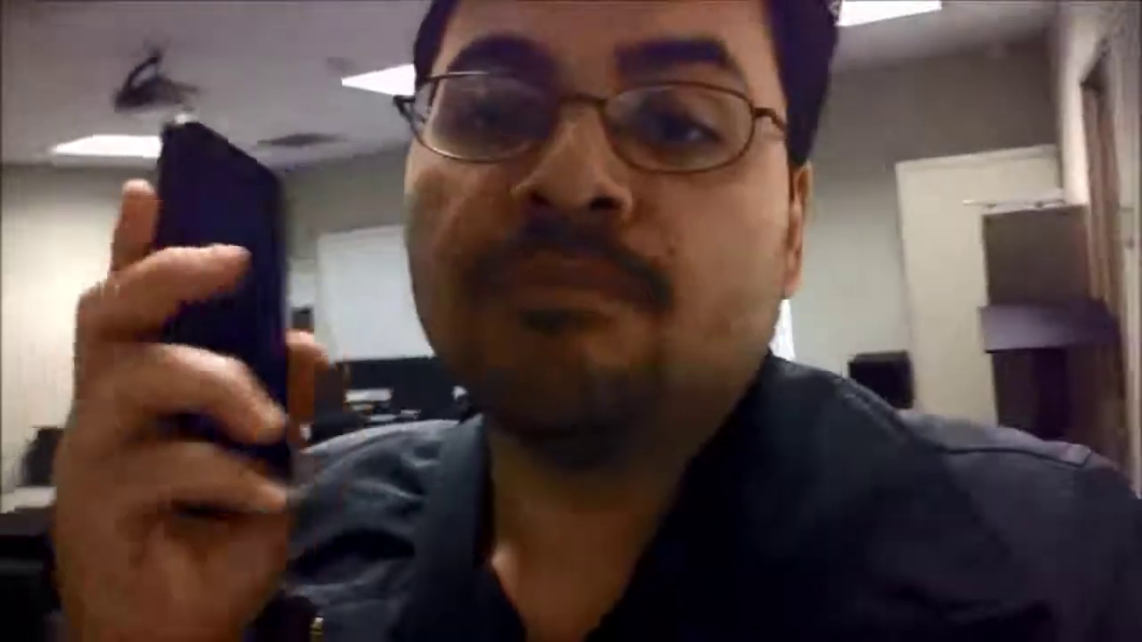
mouse_move(956, 344)
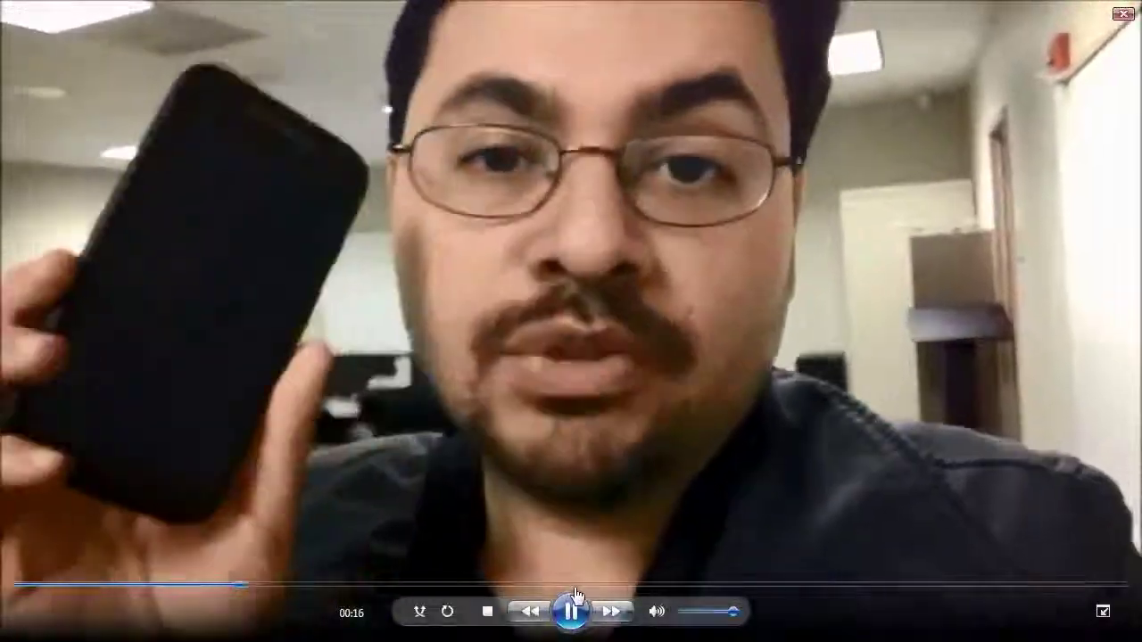
left_click(584, 584)
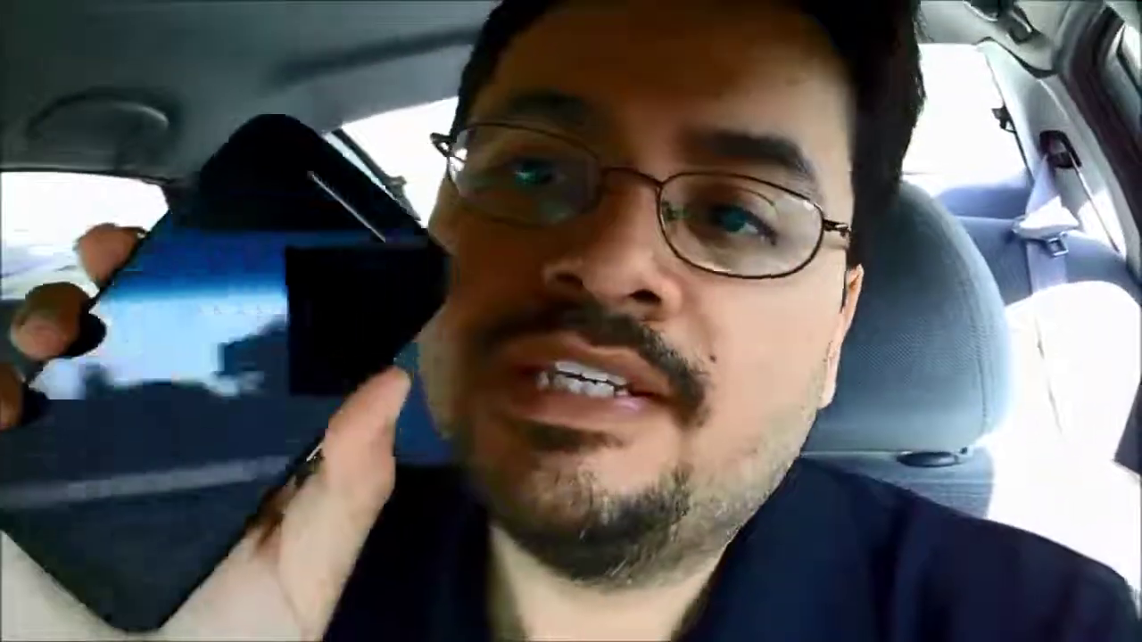
mouse_move(683, 535)
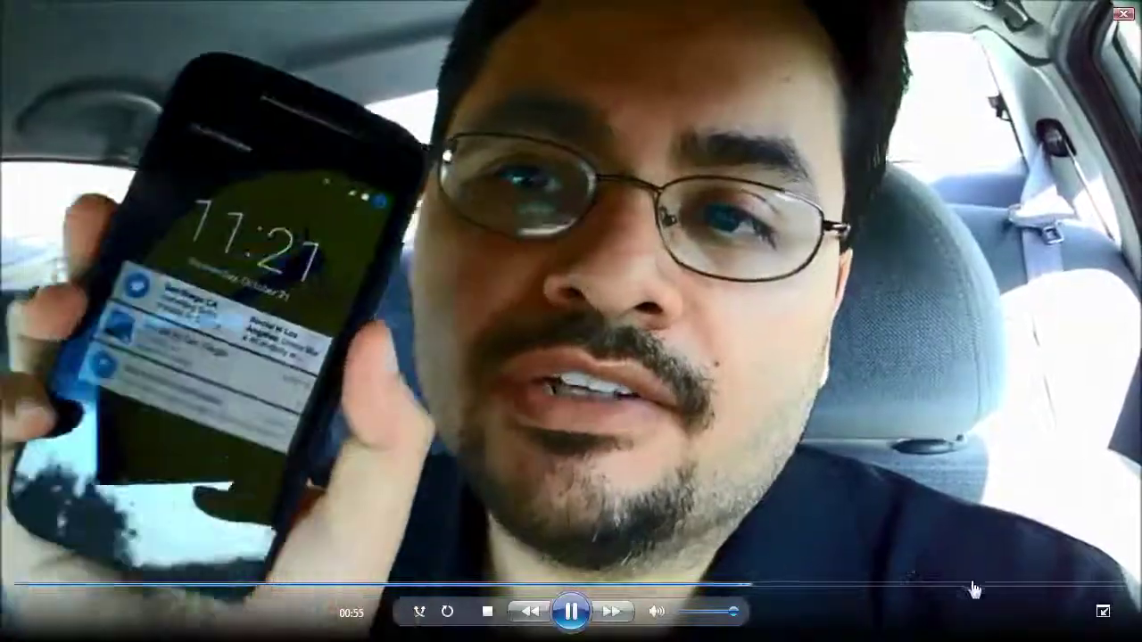
left_click(970, 585)
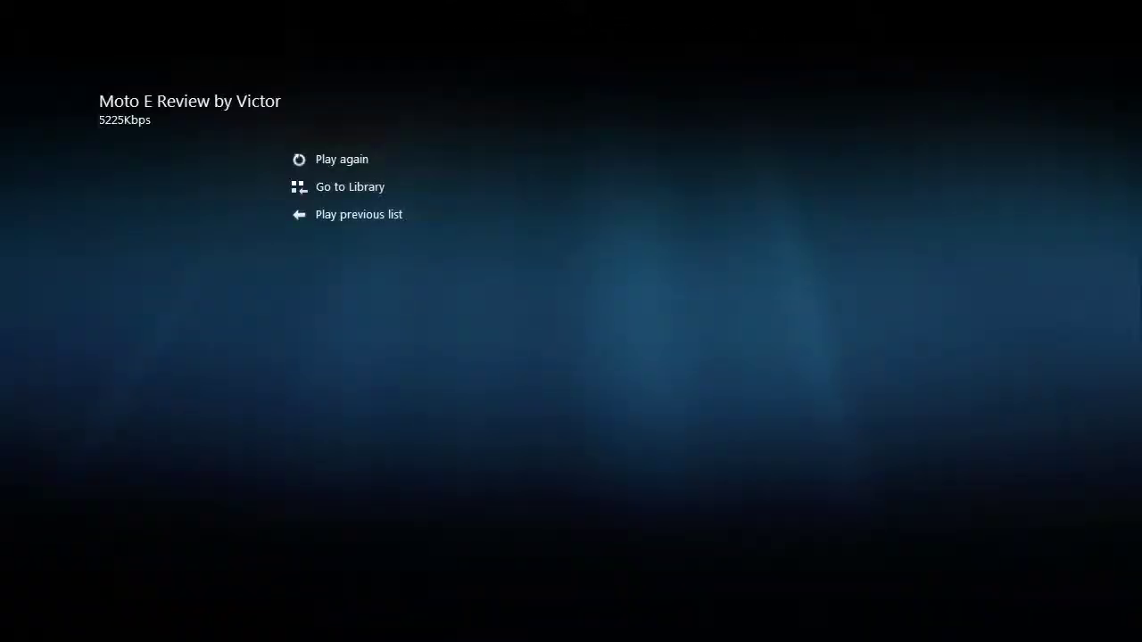
key("Escape")
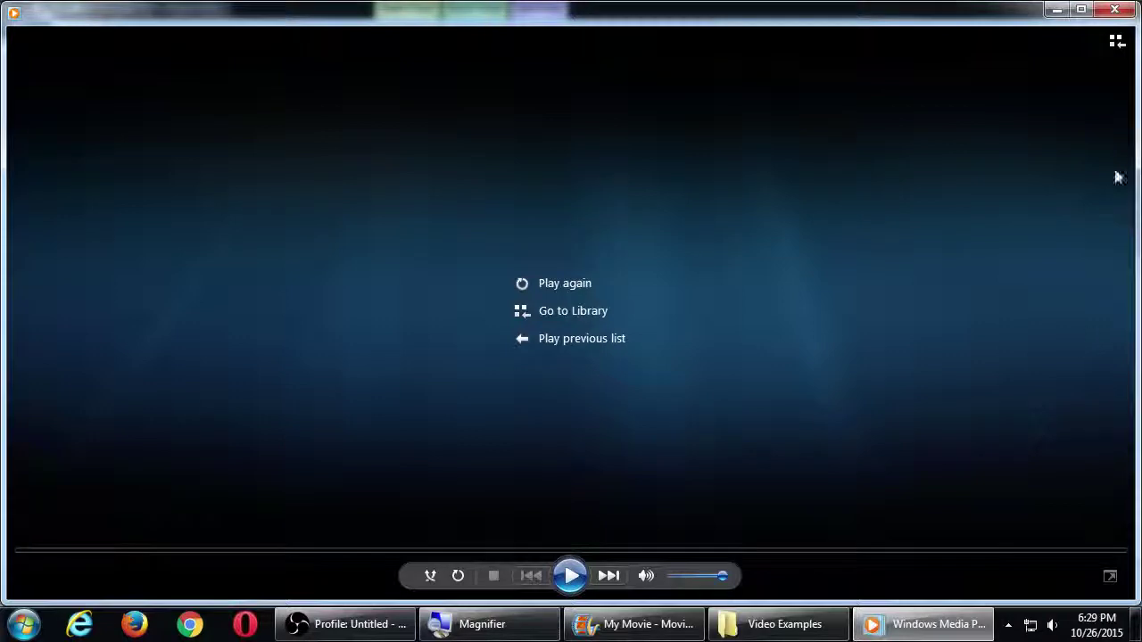
left_click(1119, 11)
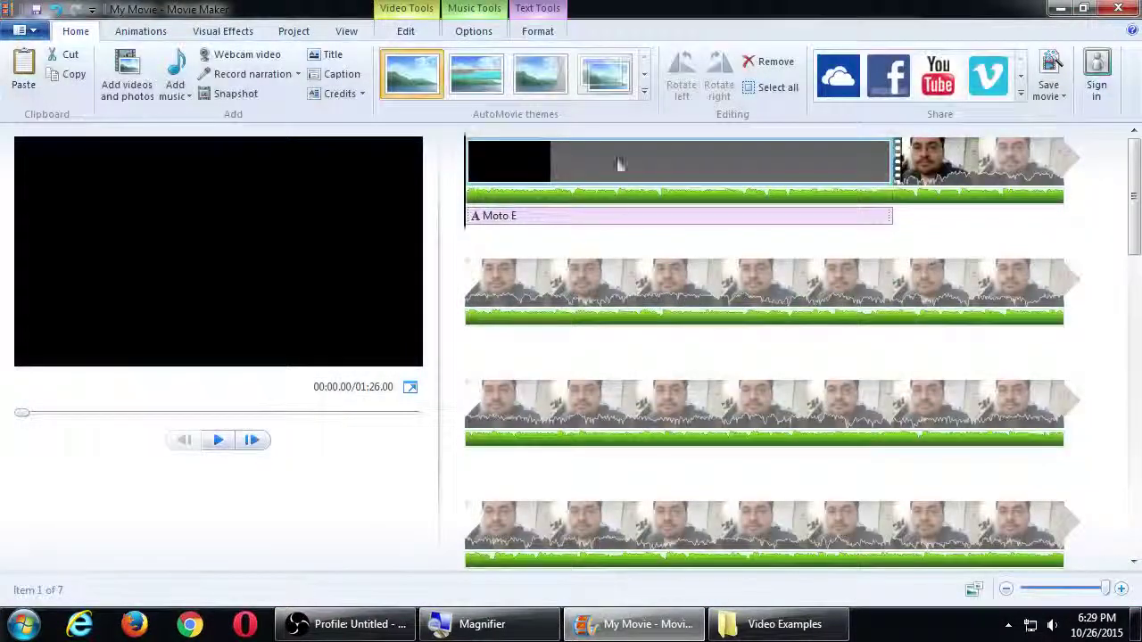